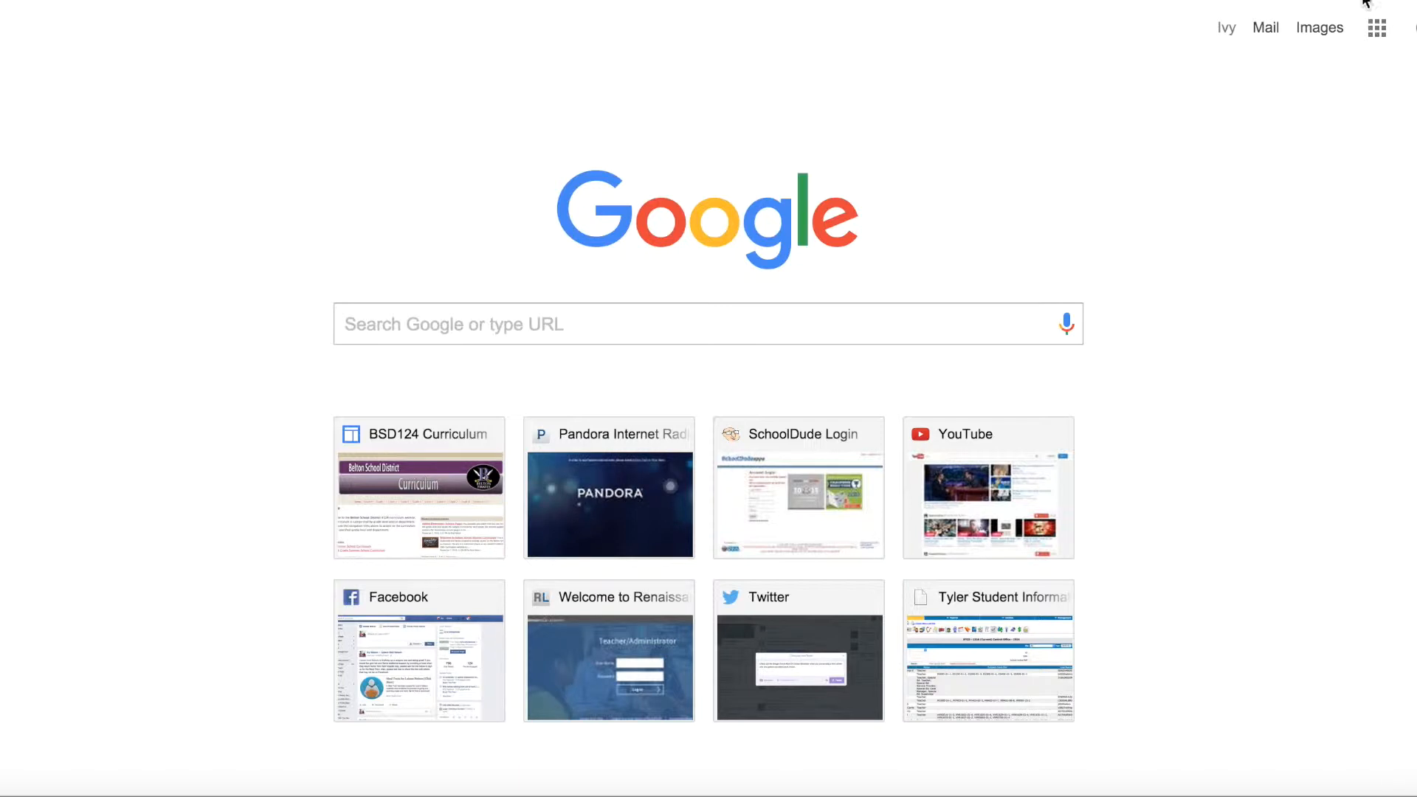
# Step: Browse the extended list of Google apps and open the page listing even more Google products
pyautogui.click(1378, 31)
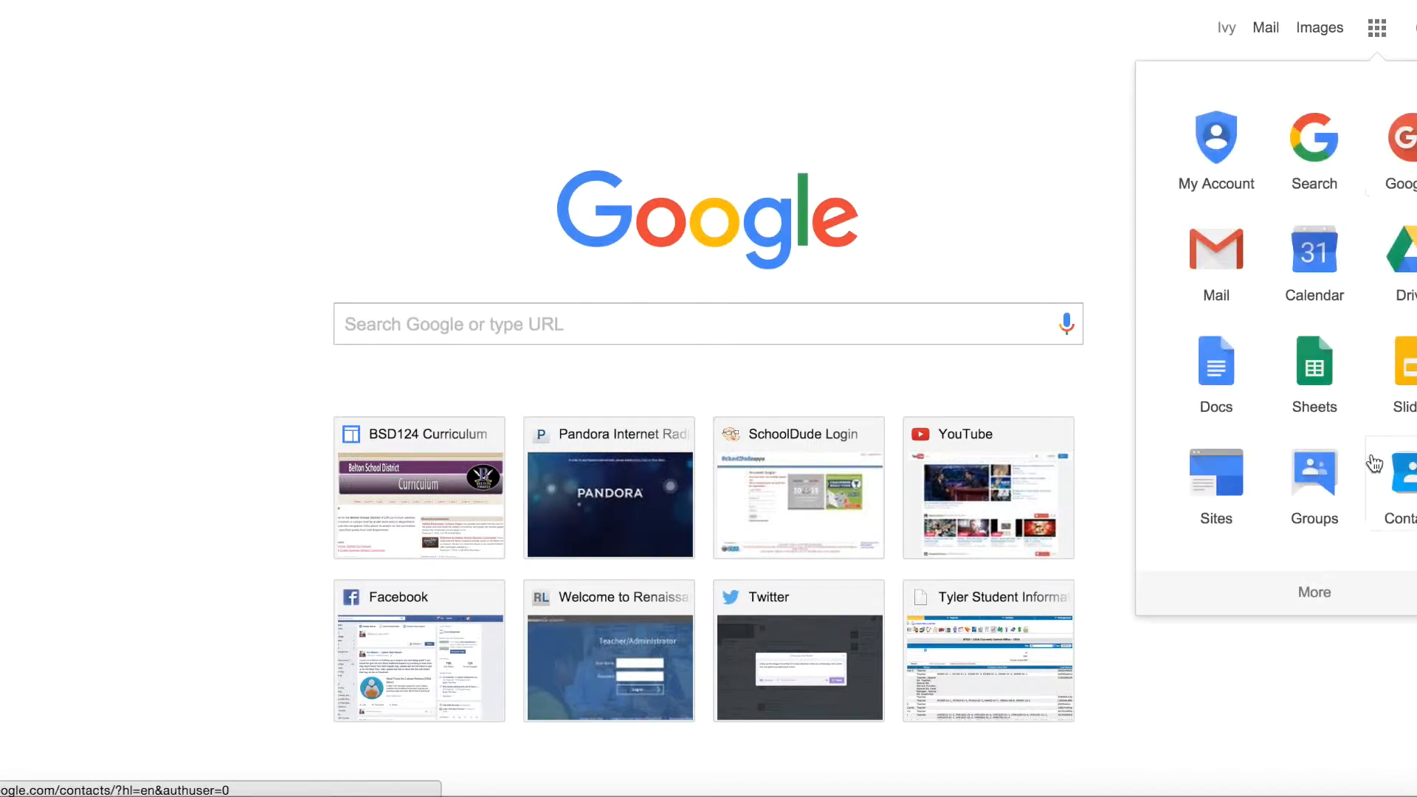
pyautogui.click(1312, 599)
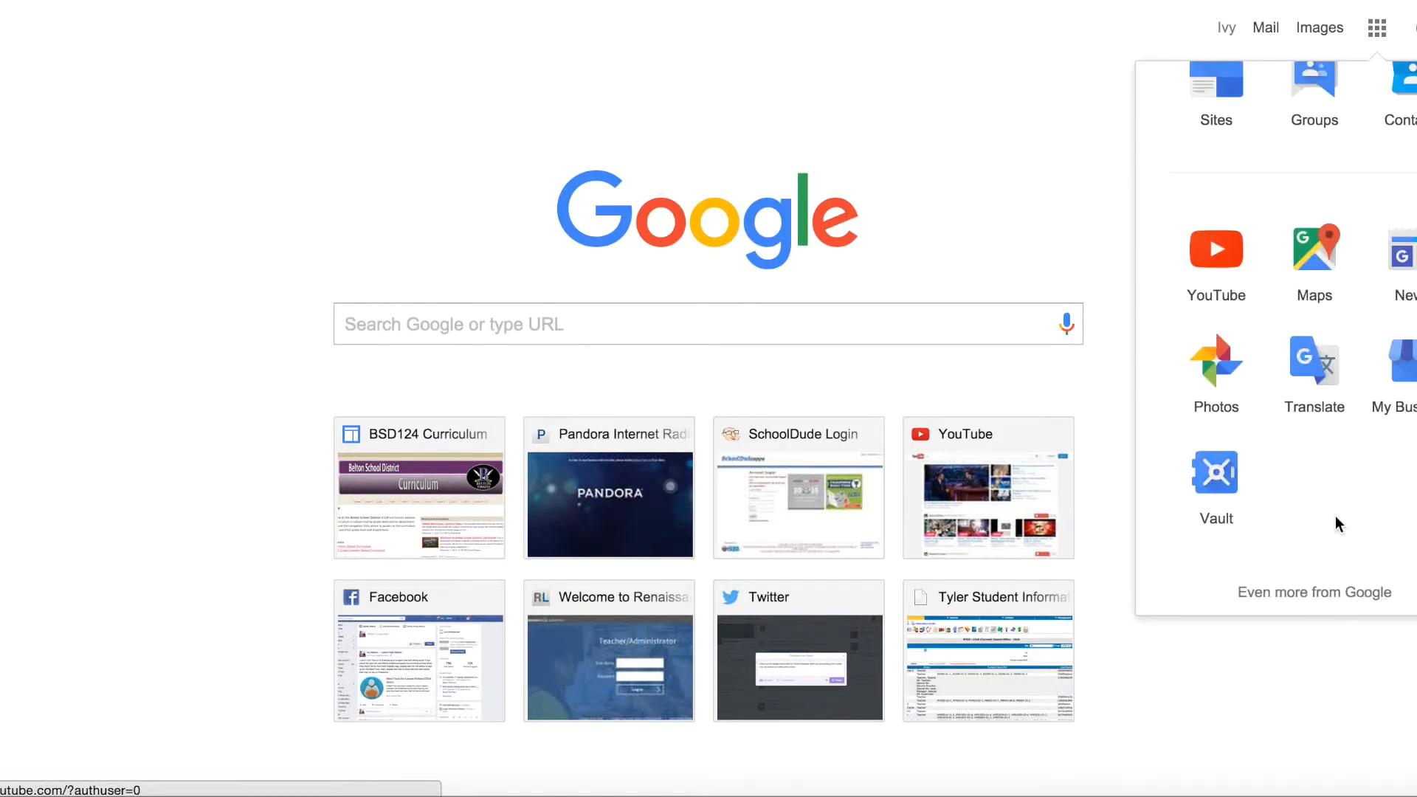
pyautogui.click(1321, 594)
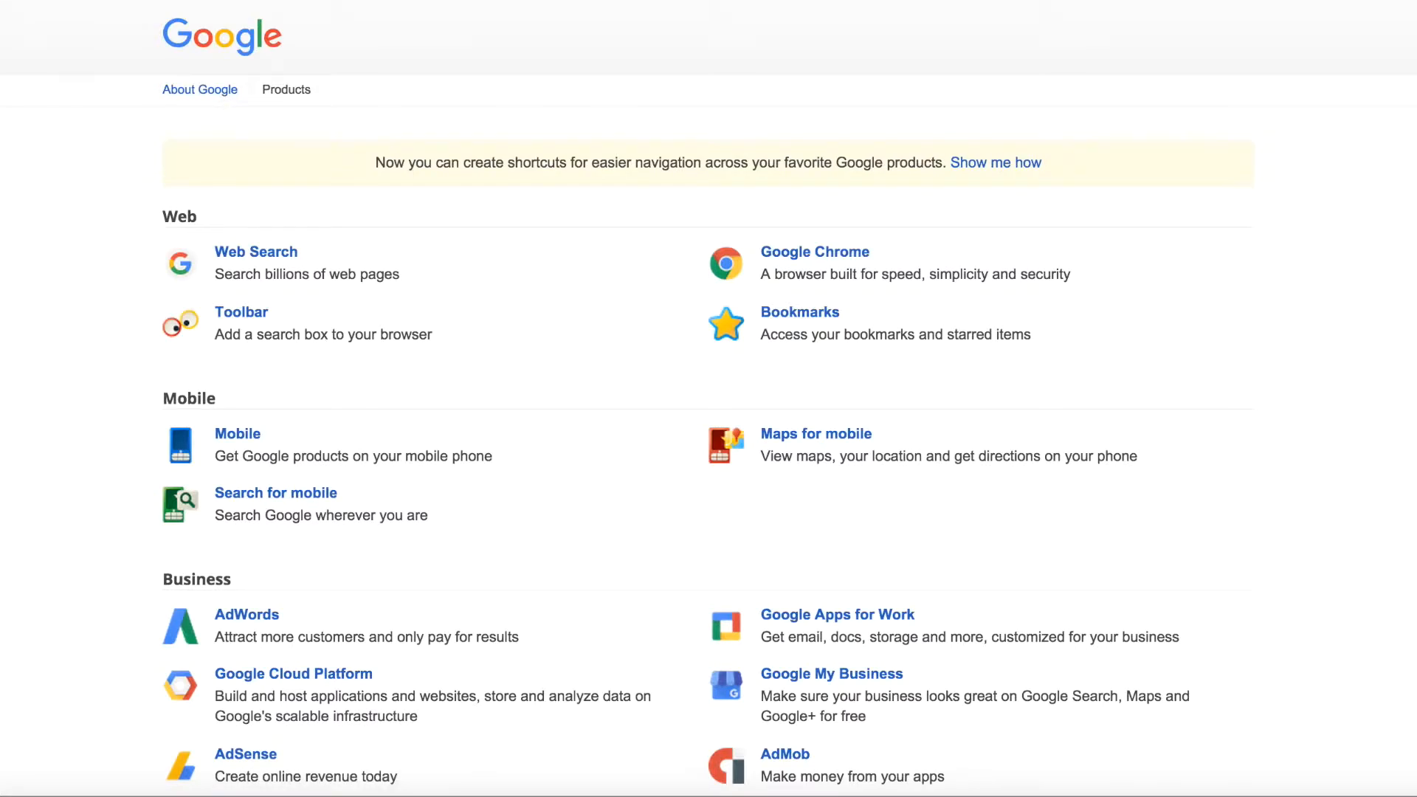
# Step: Open Google Drive from a new browser tab and create a new Google Forms form
pyautogui.press('super+t')
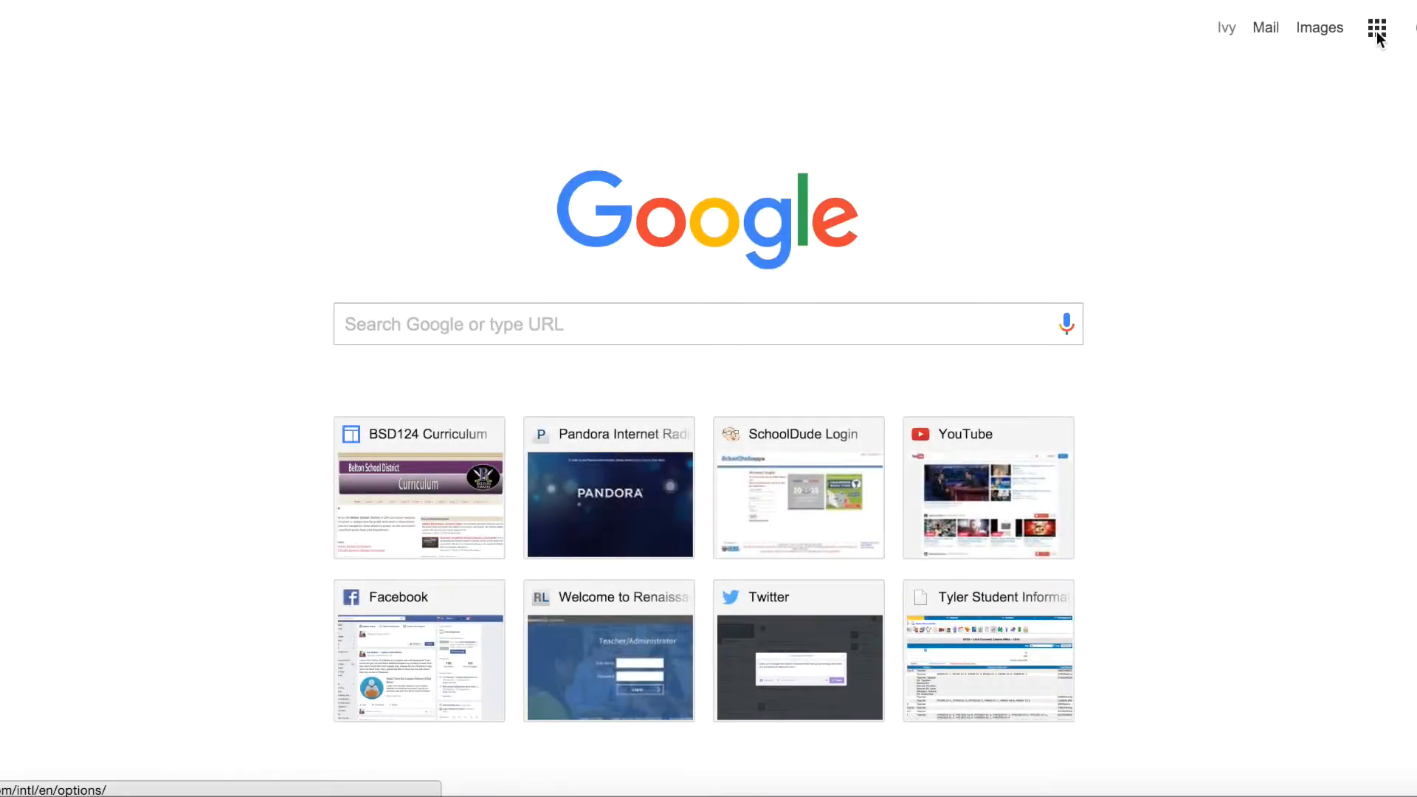
pyautogui.click(1377, 33)
pyautogui.click(1409, 251)
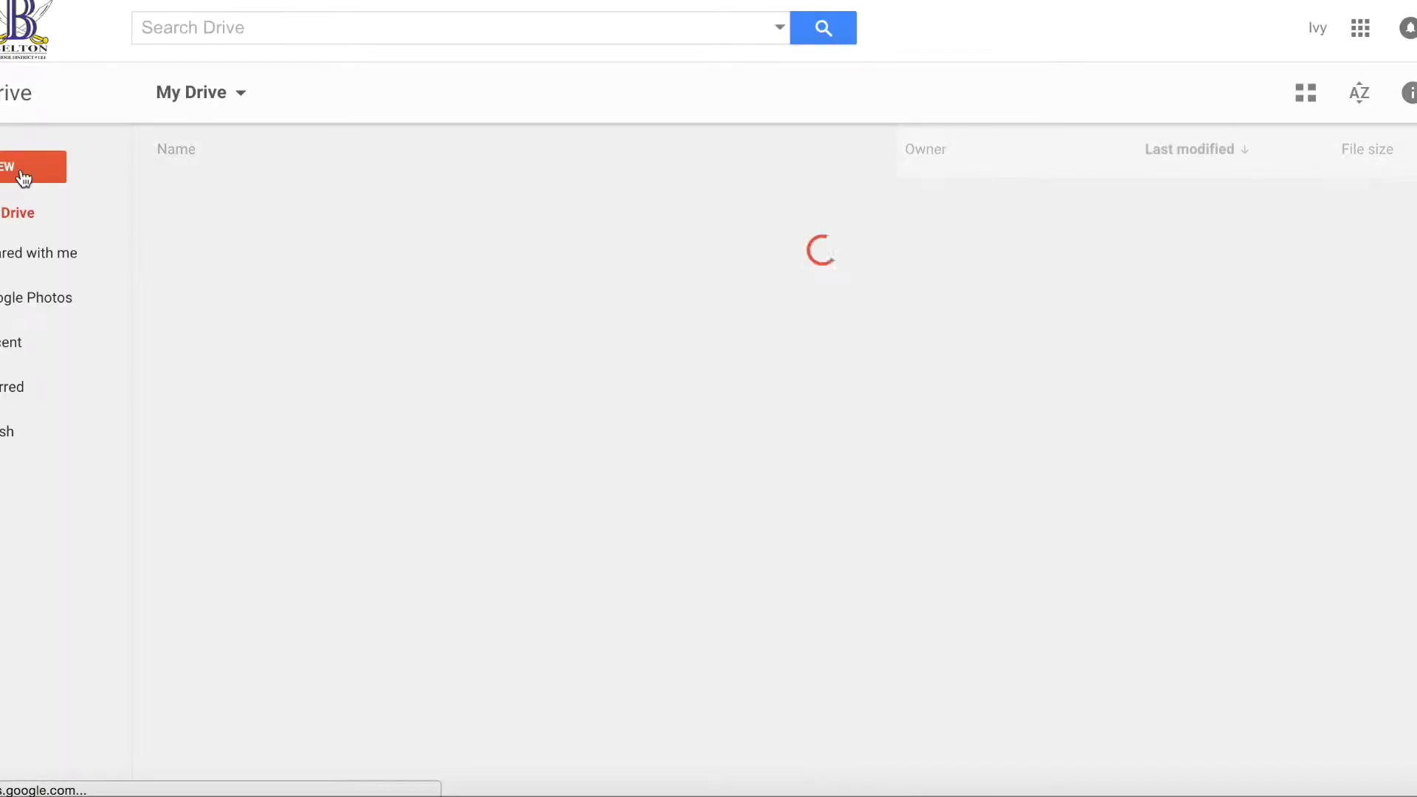
pyautogui.click(24, 176)
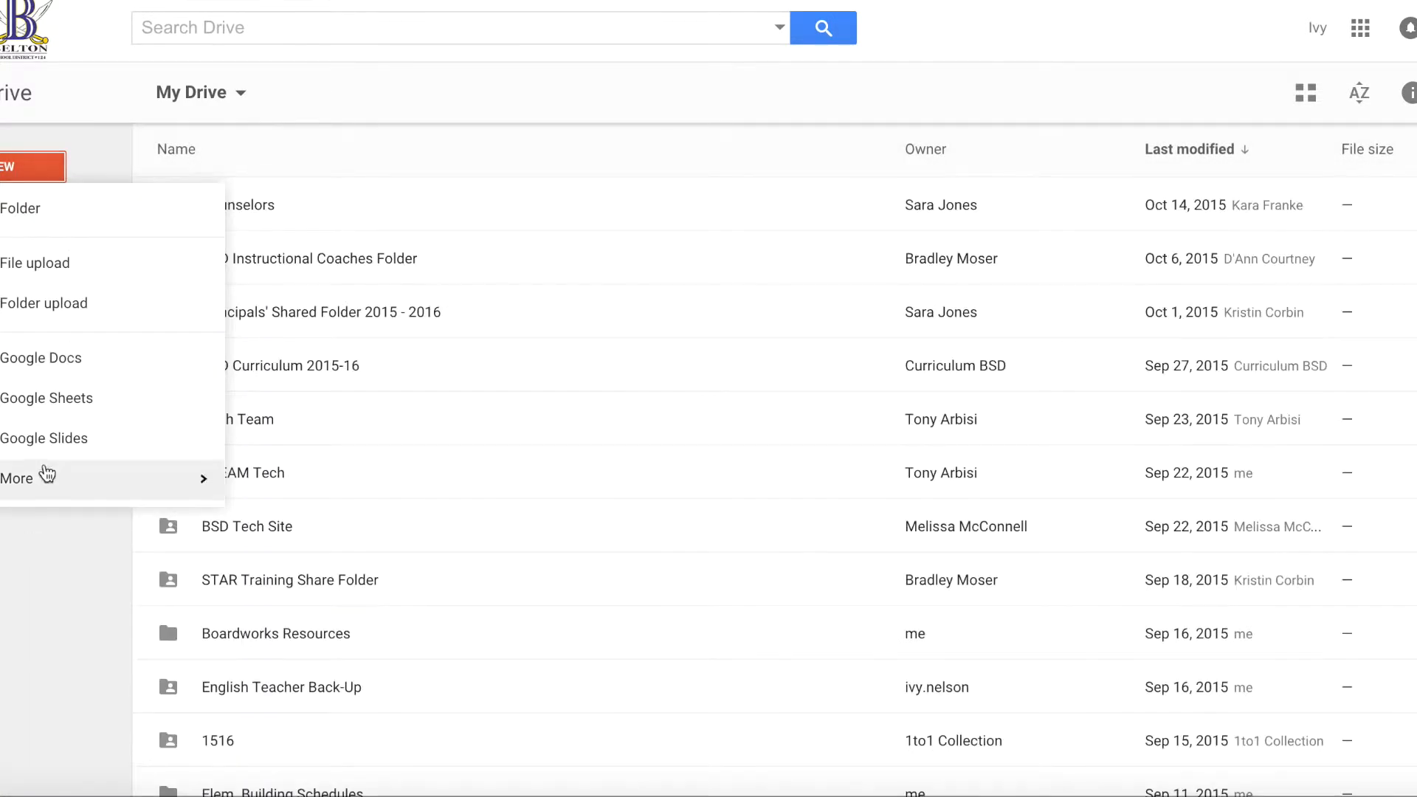
pyautogui.moveTo(47, 474)
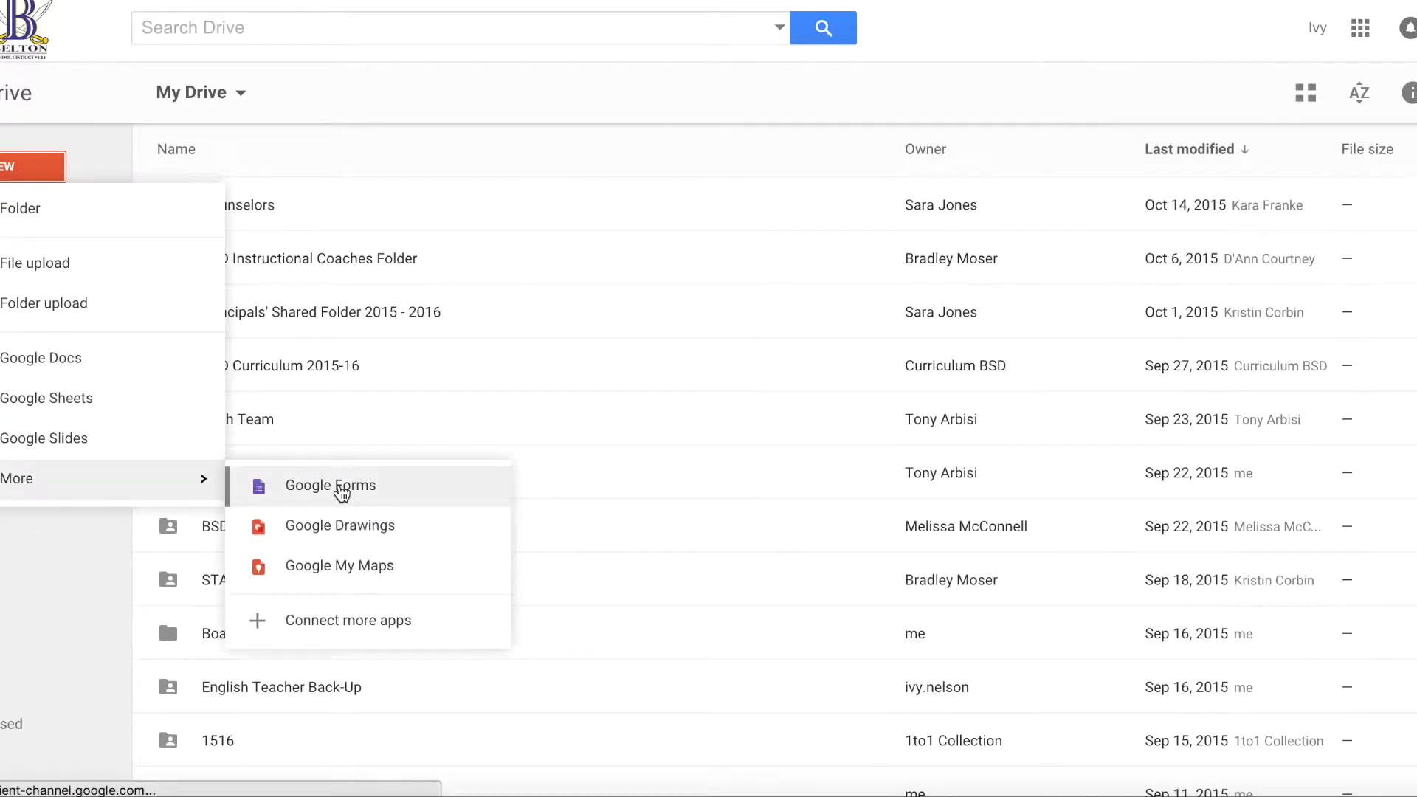
pyautogui.click(341, 491)
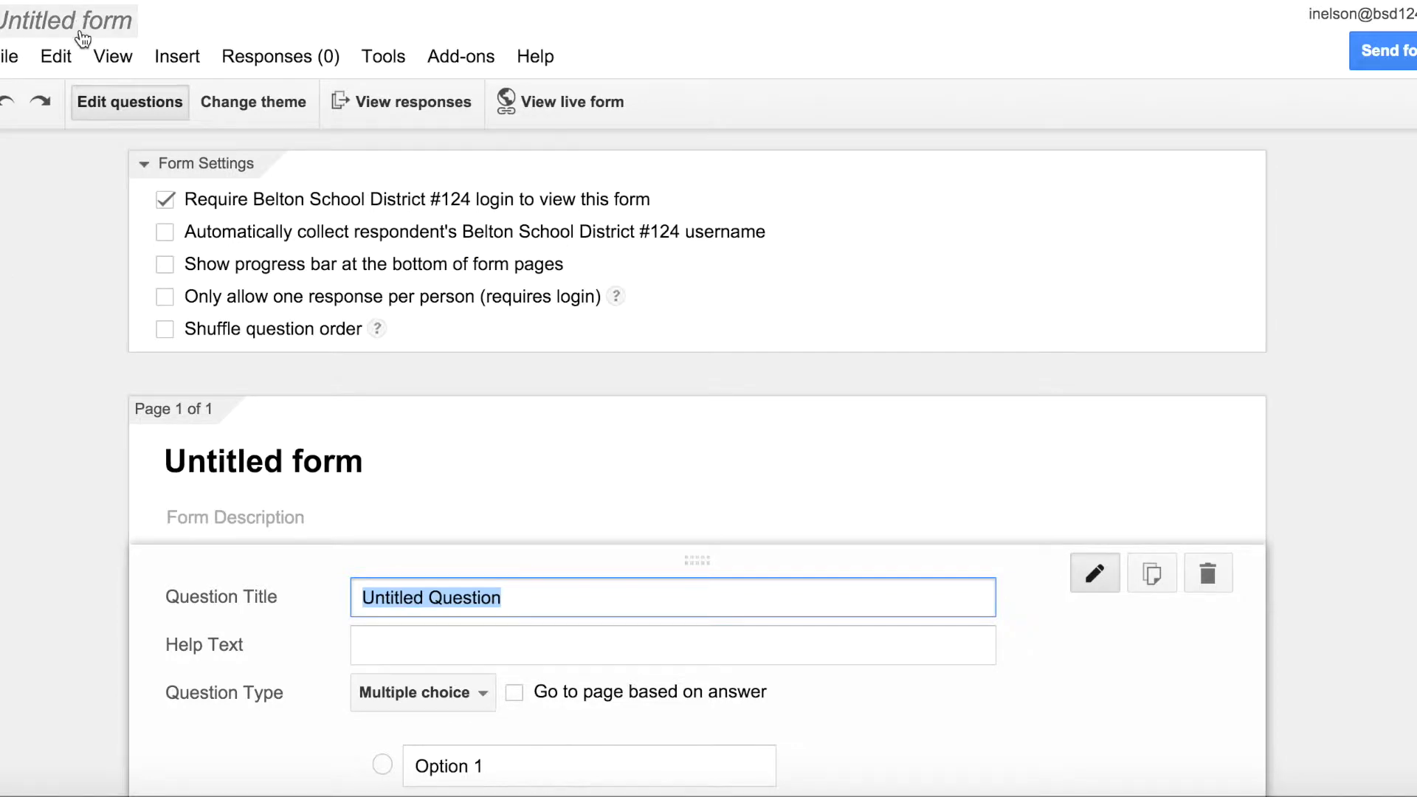
# Step: Title the form "iBSDpd Form Example"
pyautogui.click(238, 461)
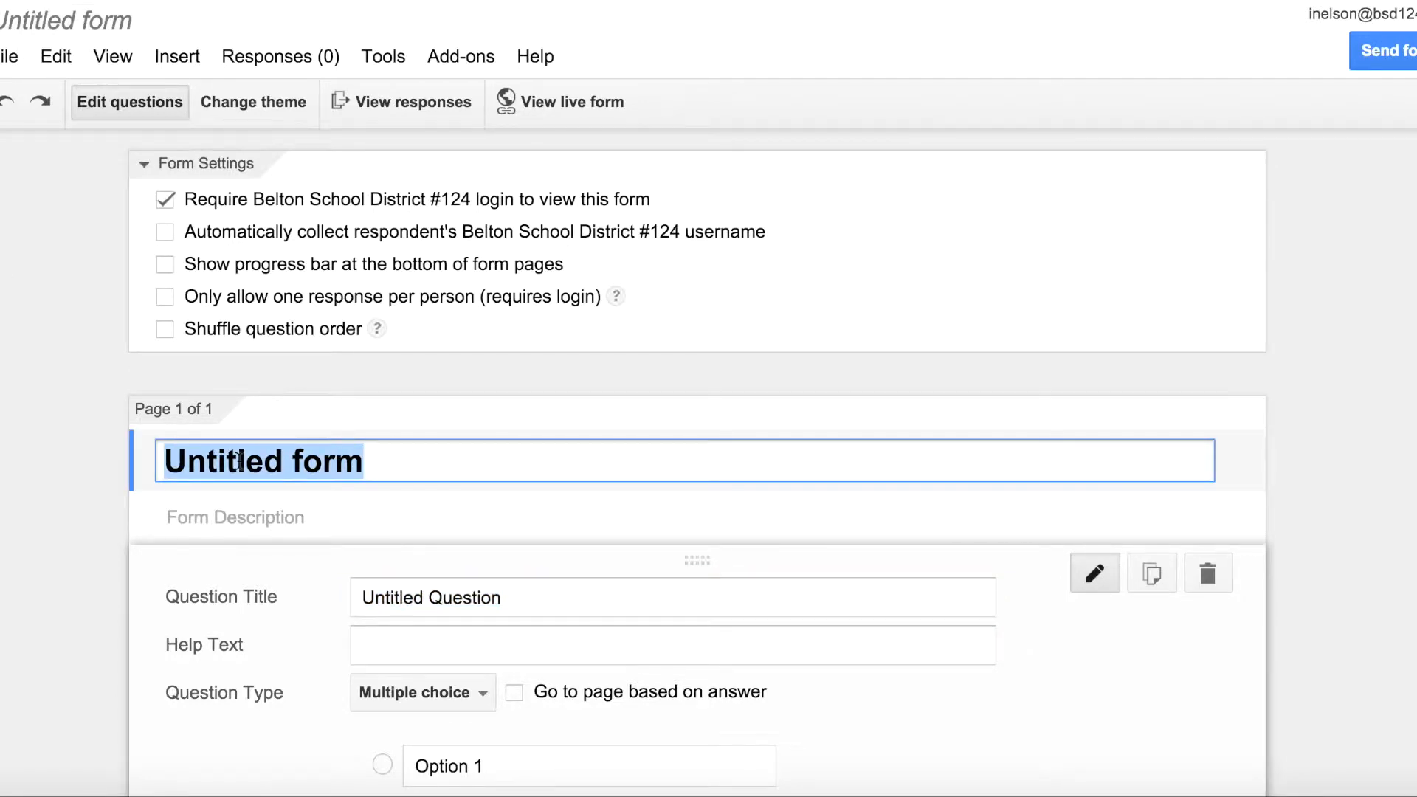
pyautogui.write('iBSD')
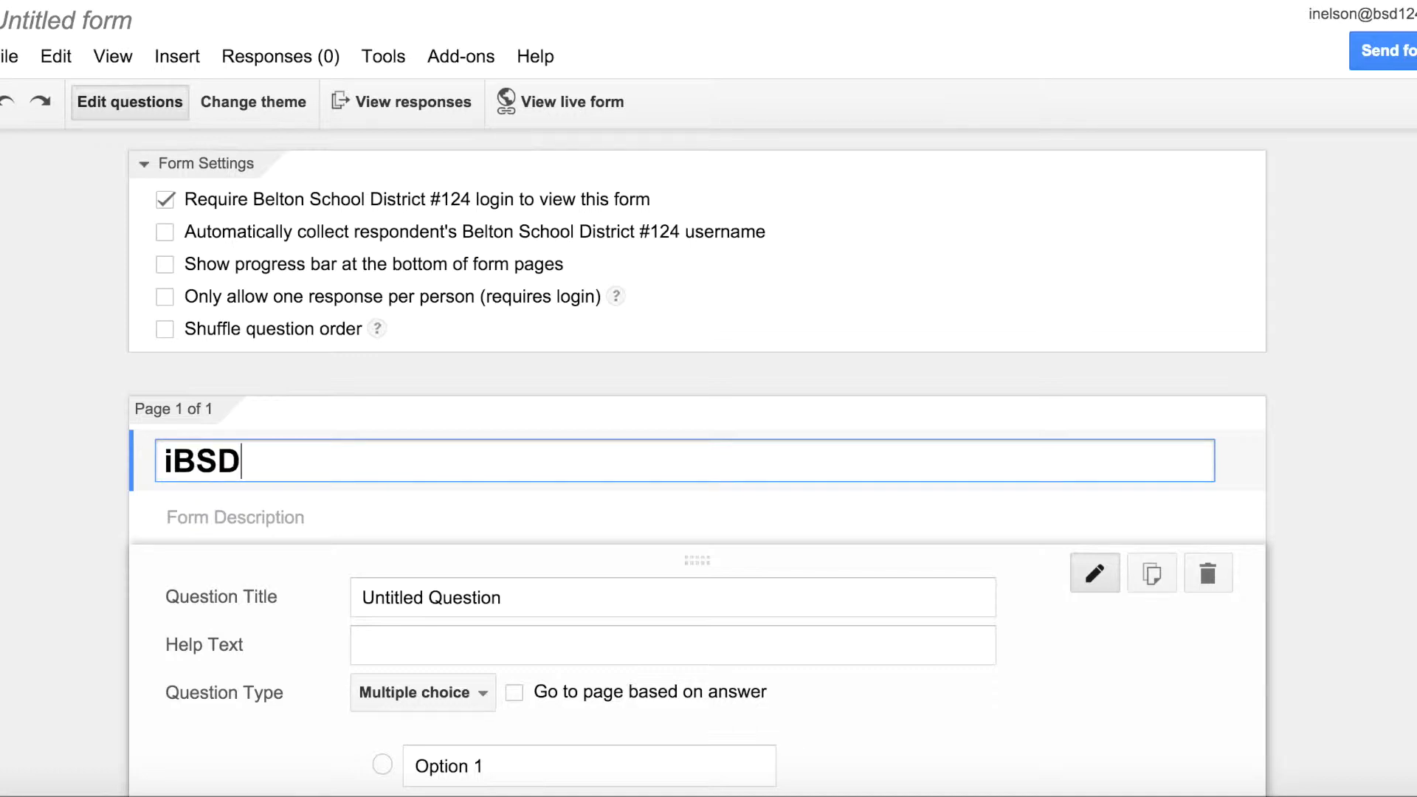
pyautogui.write('pd For')
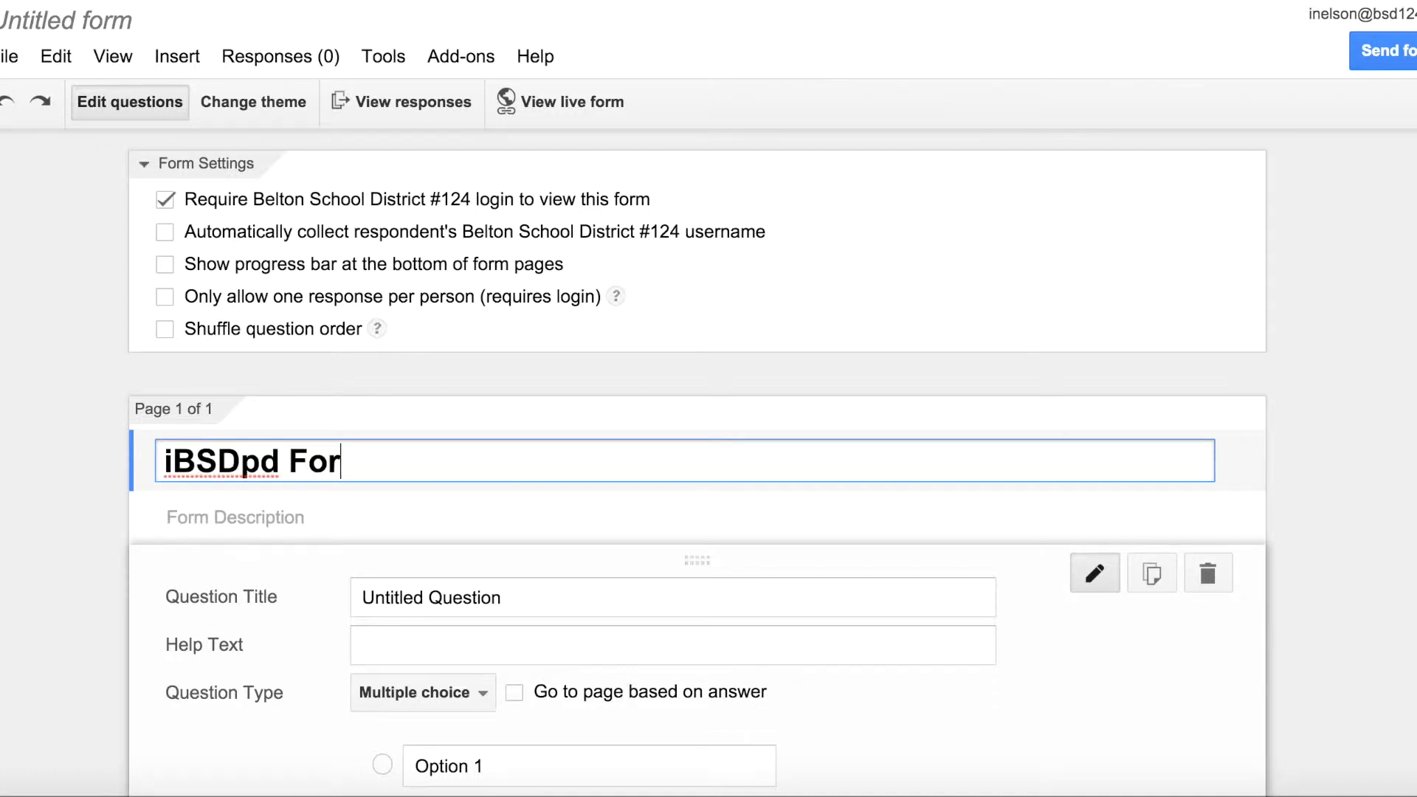
pyautogui.write('m Example')
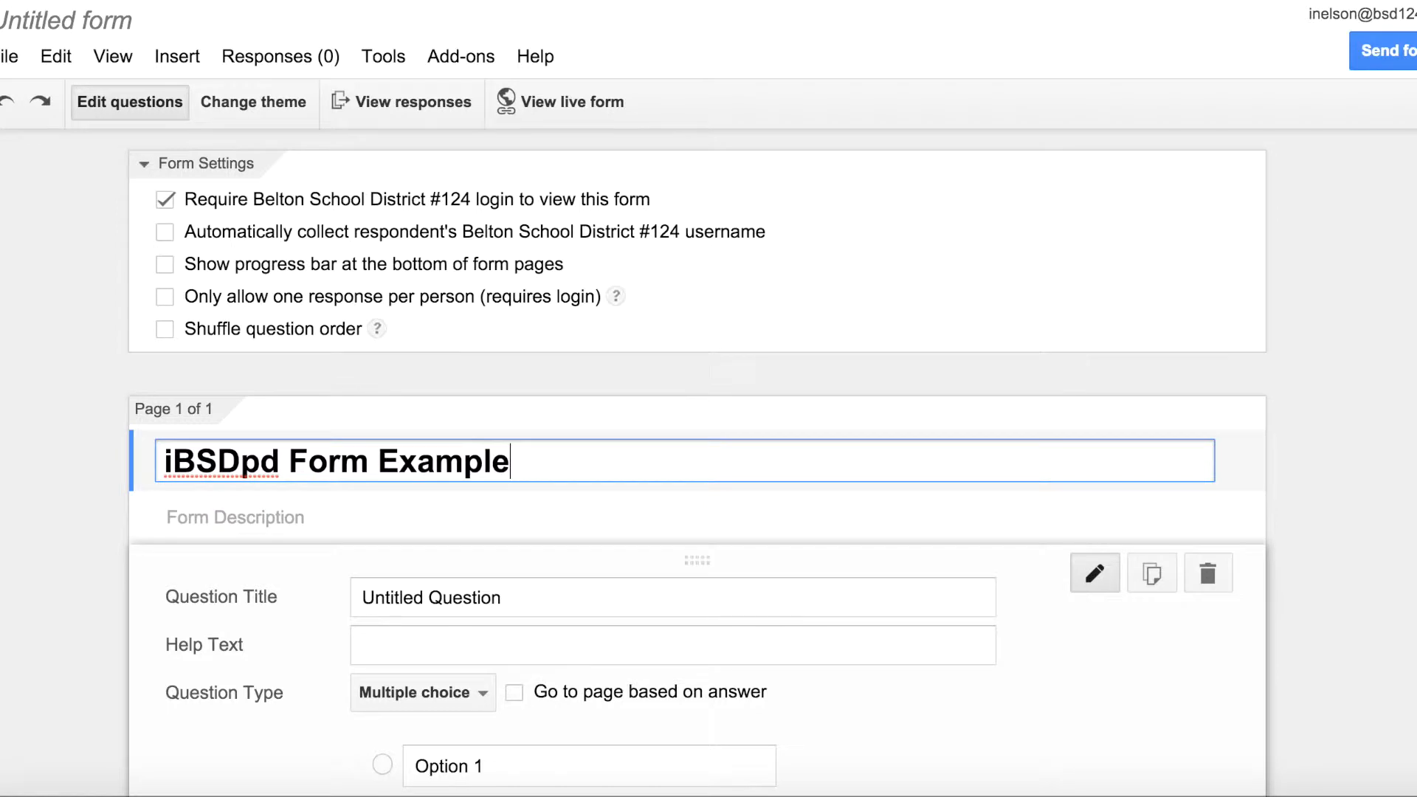
pyautogui.click(391, 518)
pyautogui.click(532, 461)
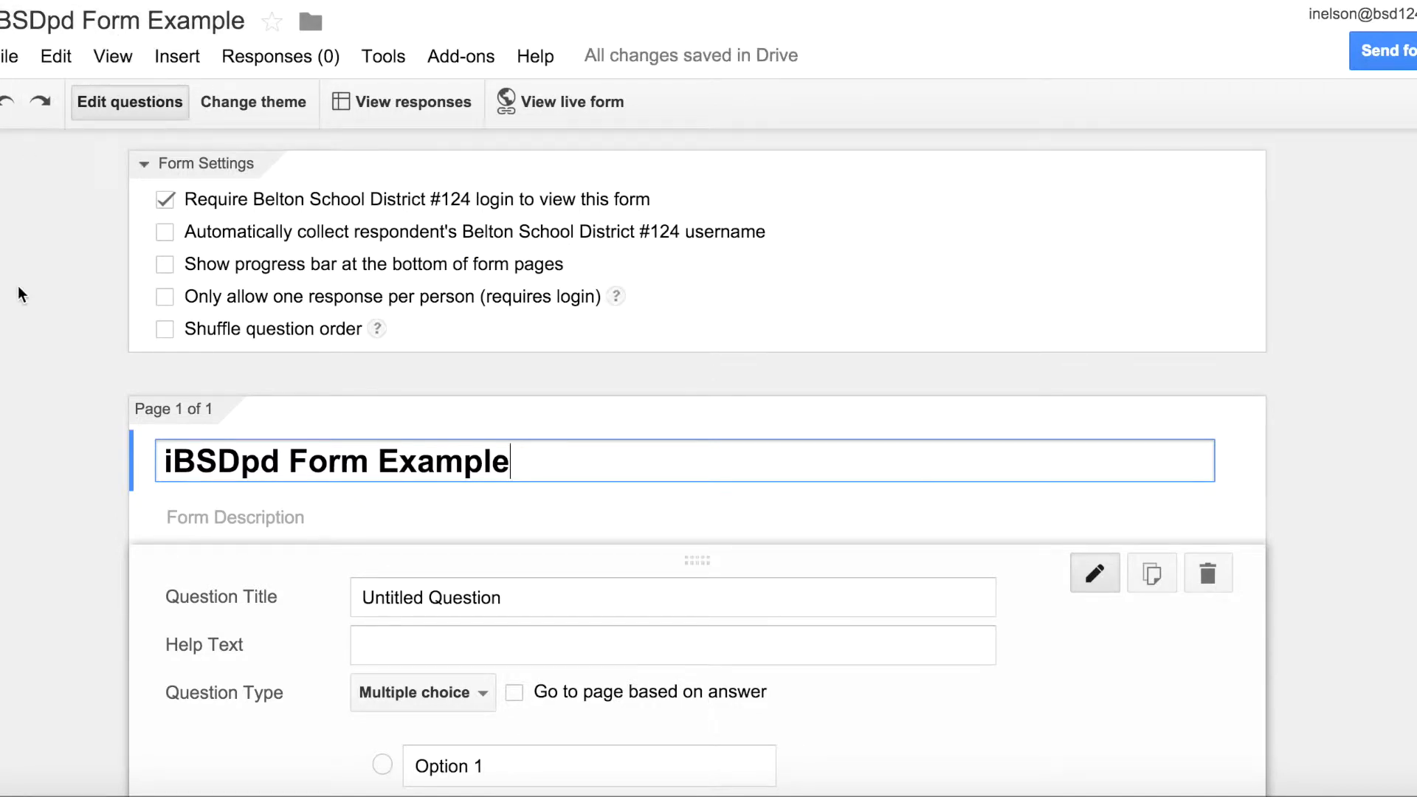
pyautogui.click(280, 516)
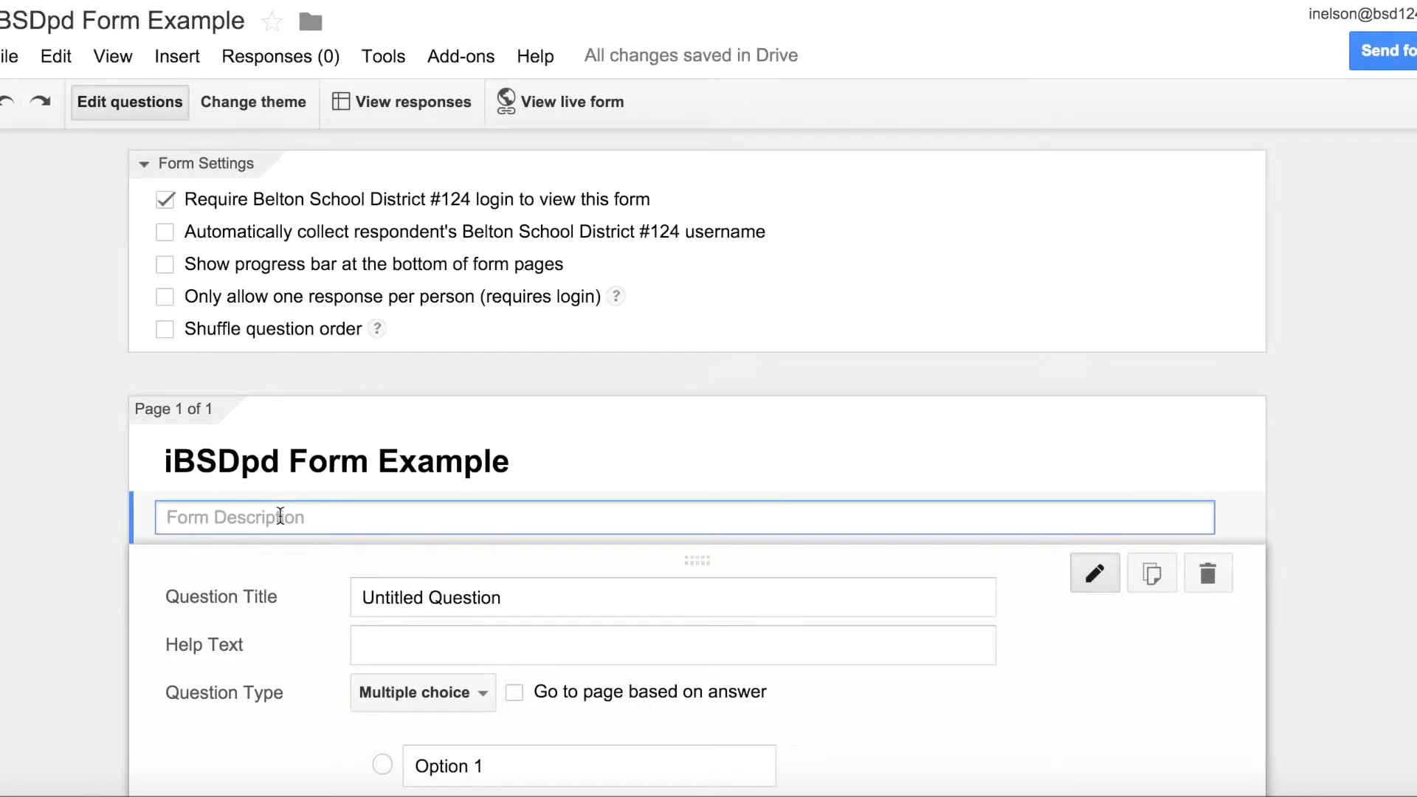
pyautogui.scroll(-3, 34, 445)
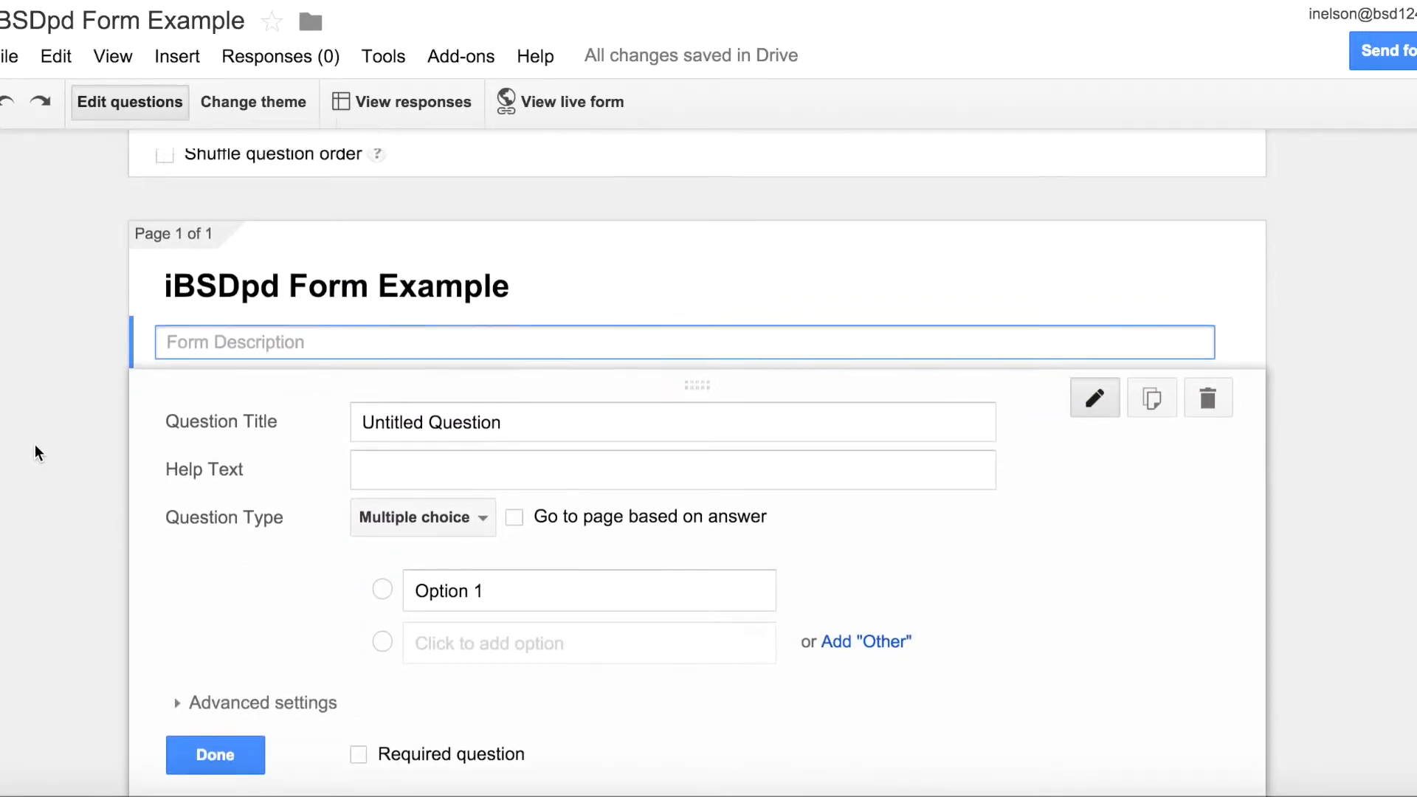
pyautogui.scroll(3, 34, 444)
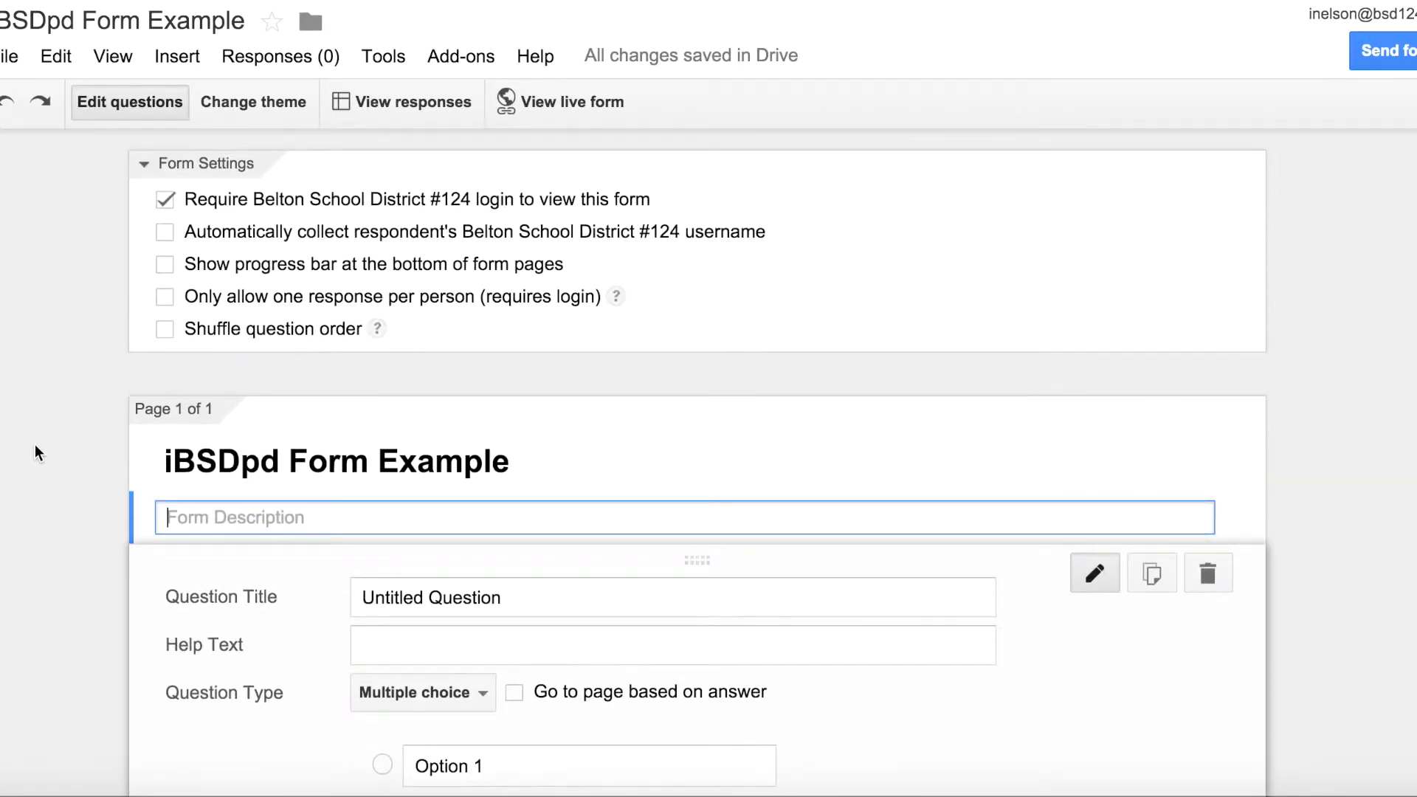
# Step: Collapse and reopen the form settings, and switch automatic collection of the respondent's Belton School District #124 username on and back off
pyautogui.click(222, 163)
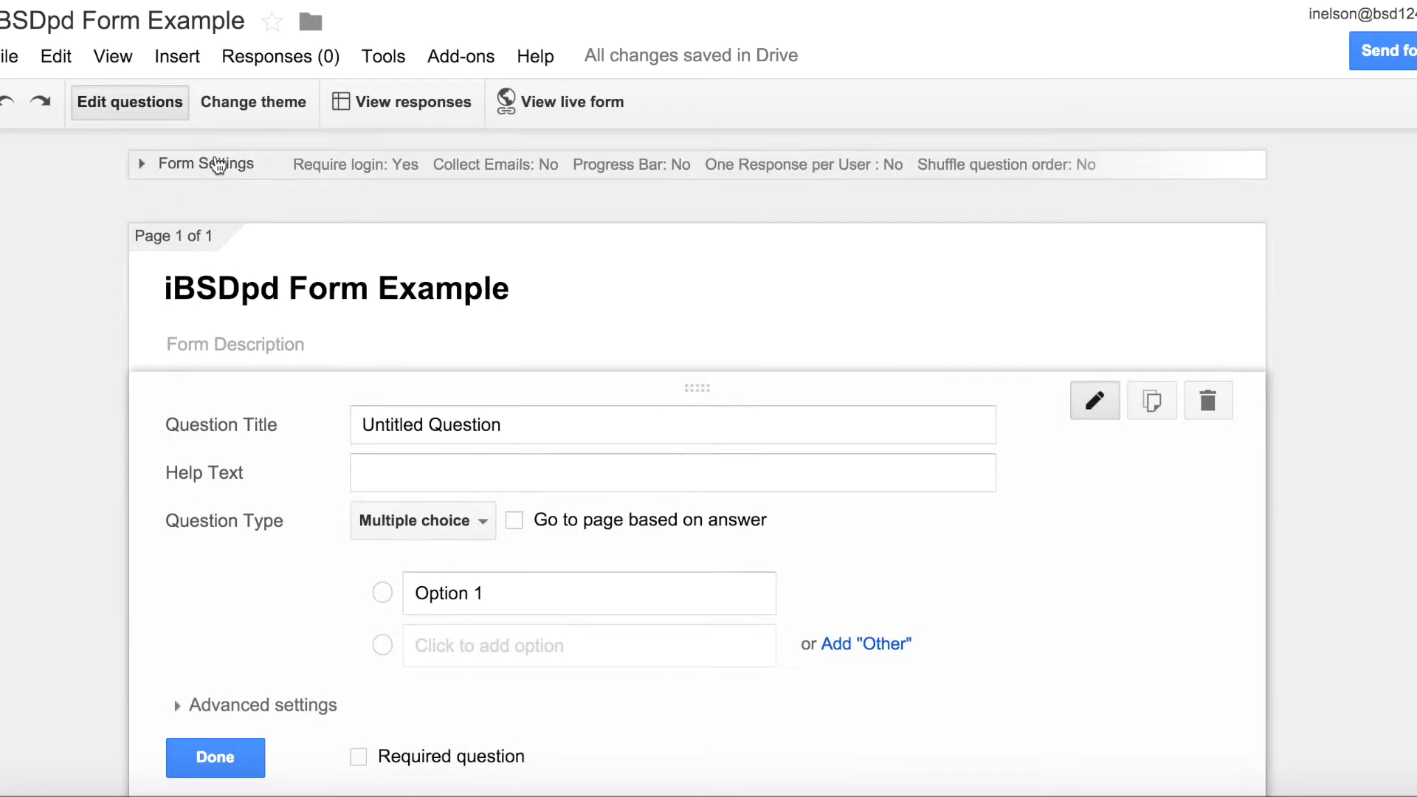
pyautogui.click(214, 165)
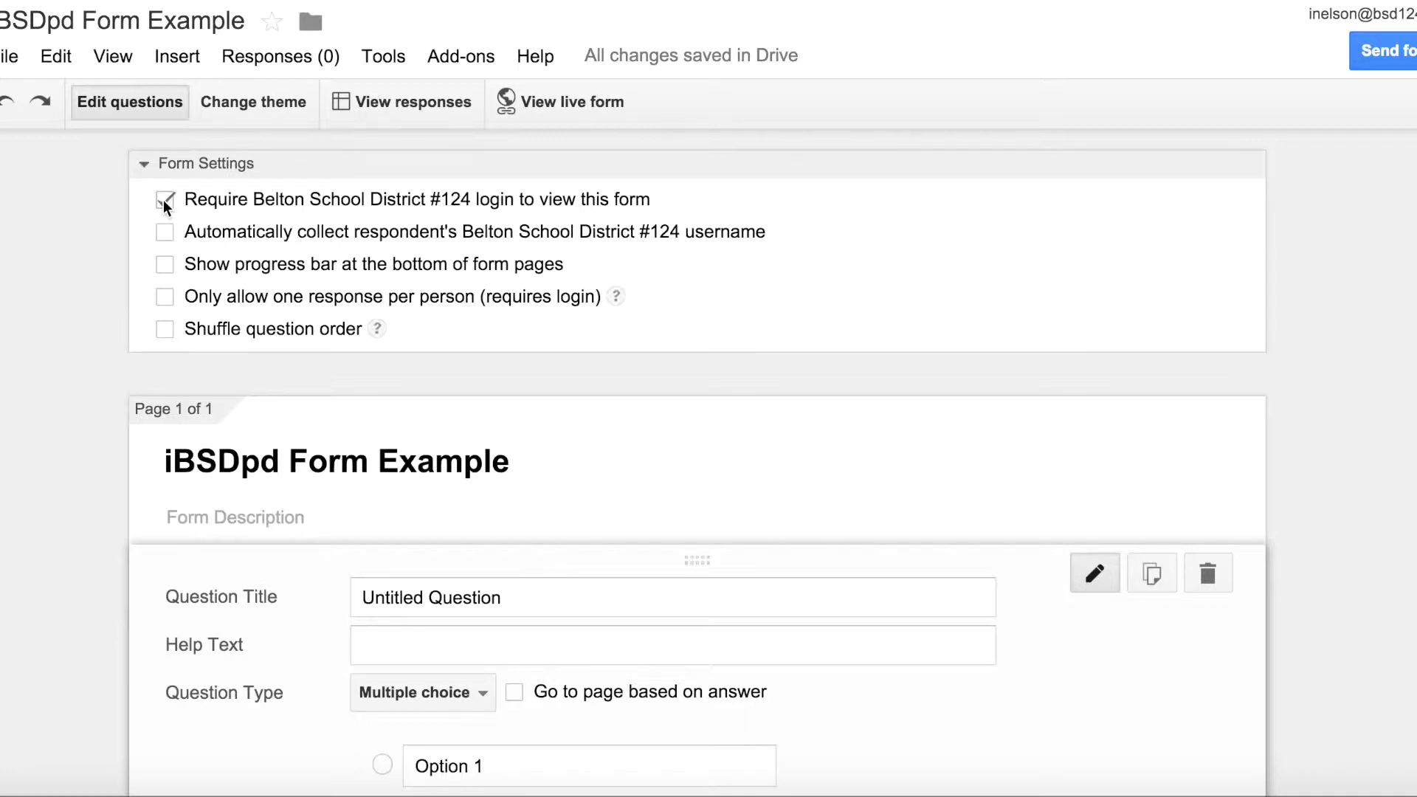
pyautogui.click(165, 235)
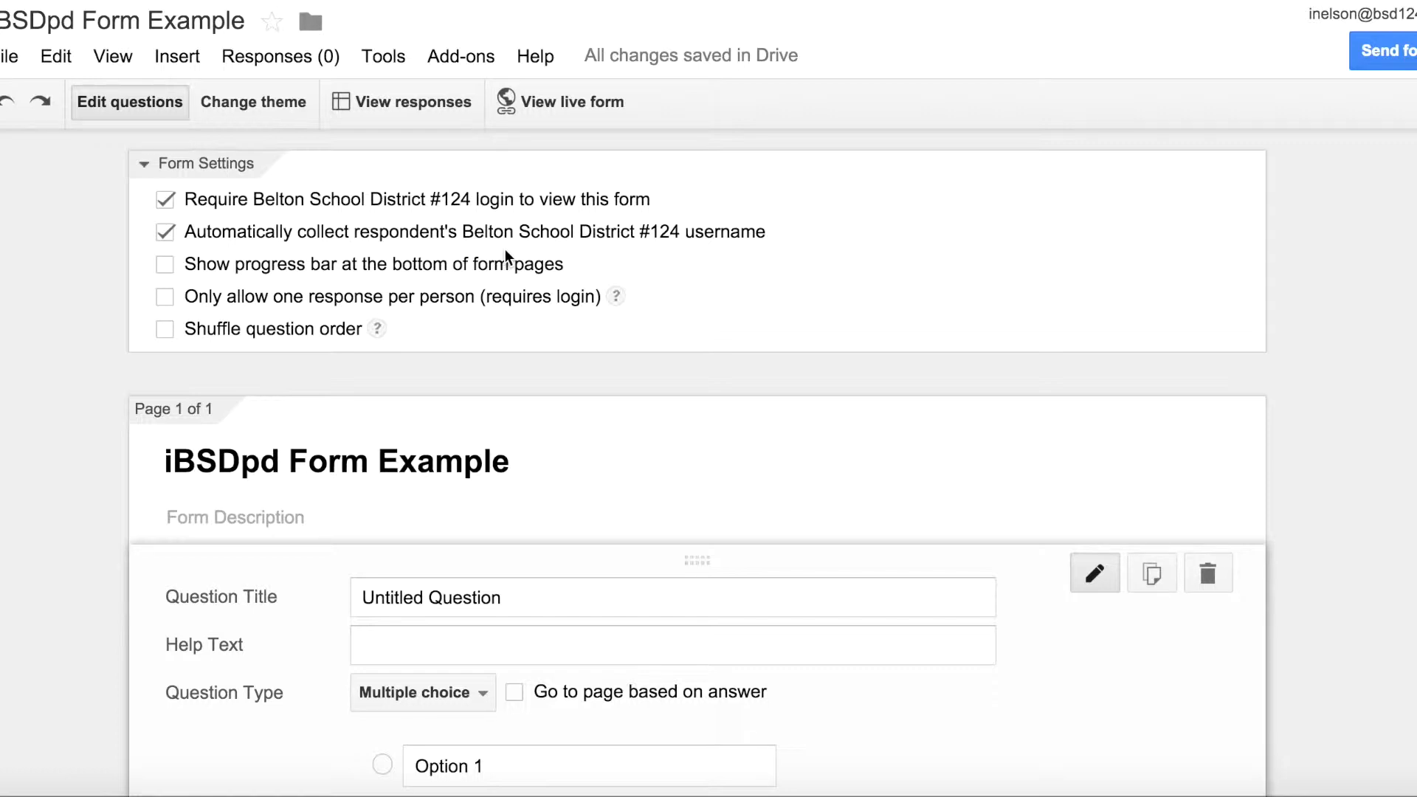
pyautogui.click(164, 233)
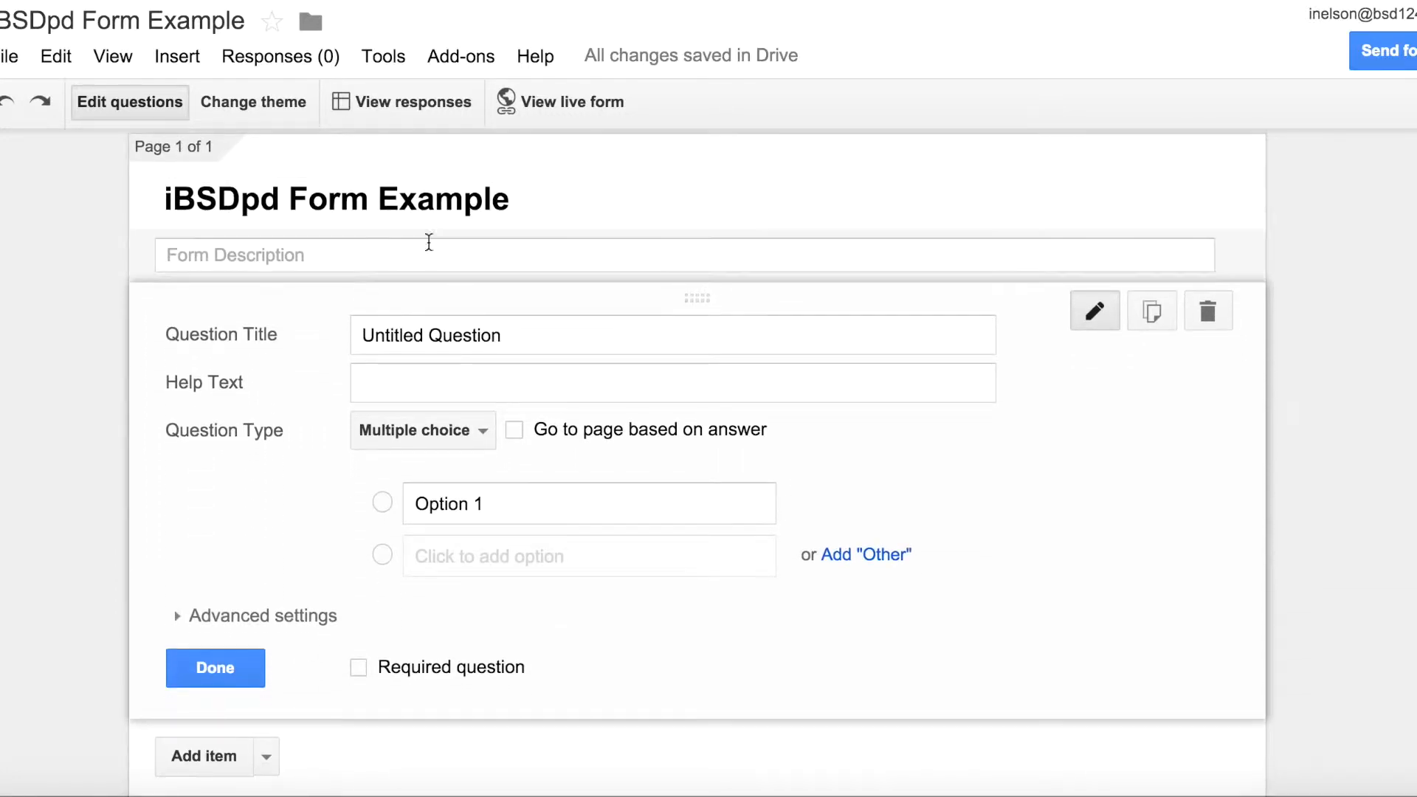
# Step: Replace the first question's title with "What is..." and leave its help text empty
pyautogui.click(525, 335)
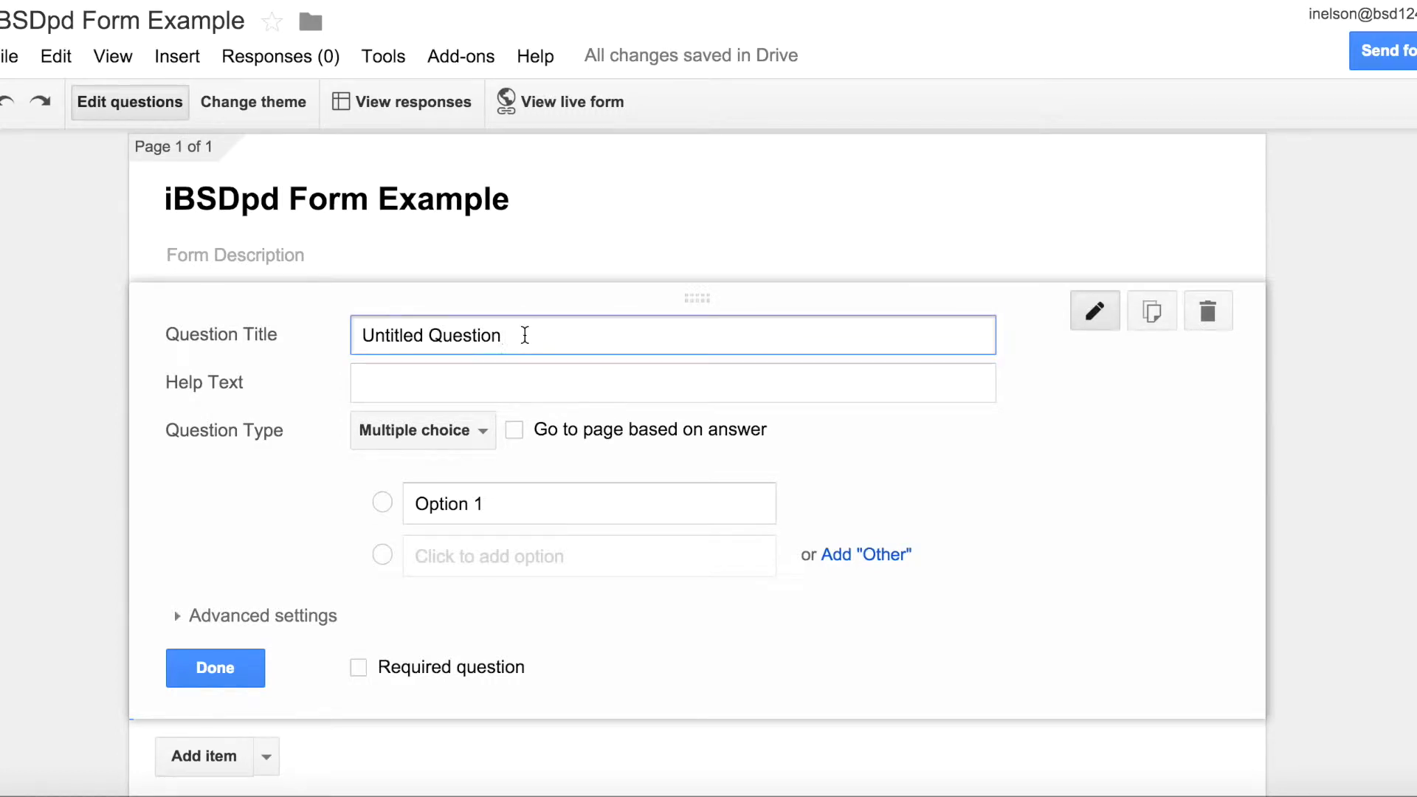
pyautogui.hotkey('ctrl', 'a')
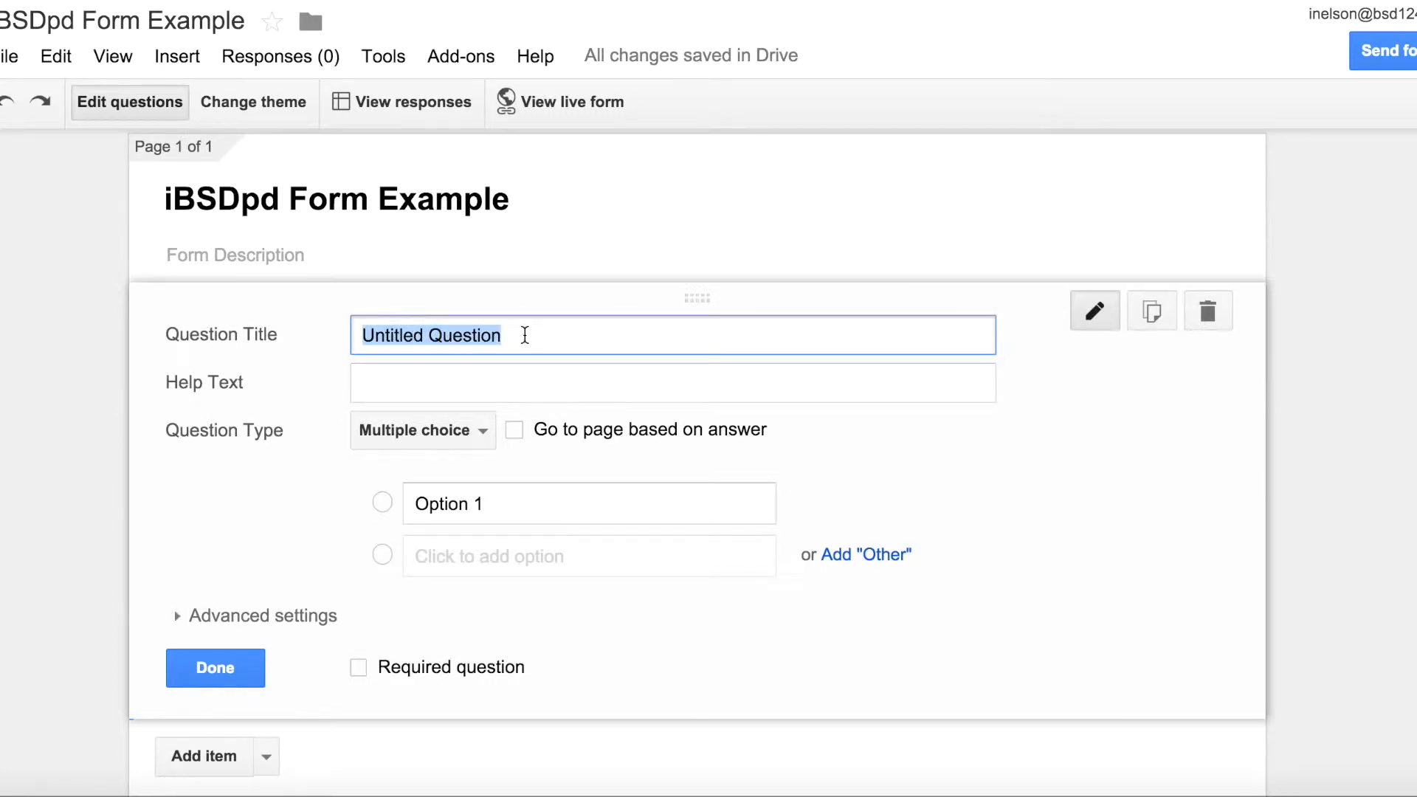
pyautogui.write('What is...')
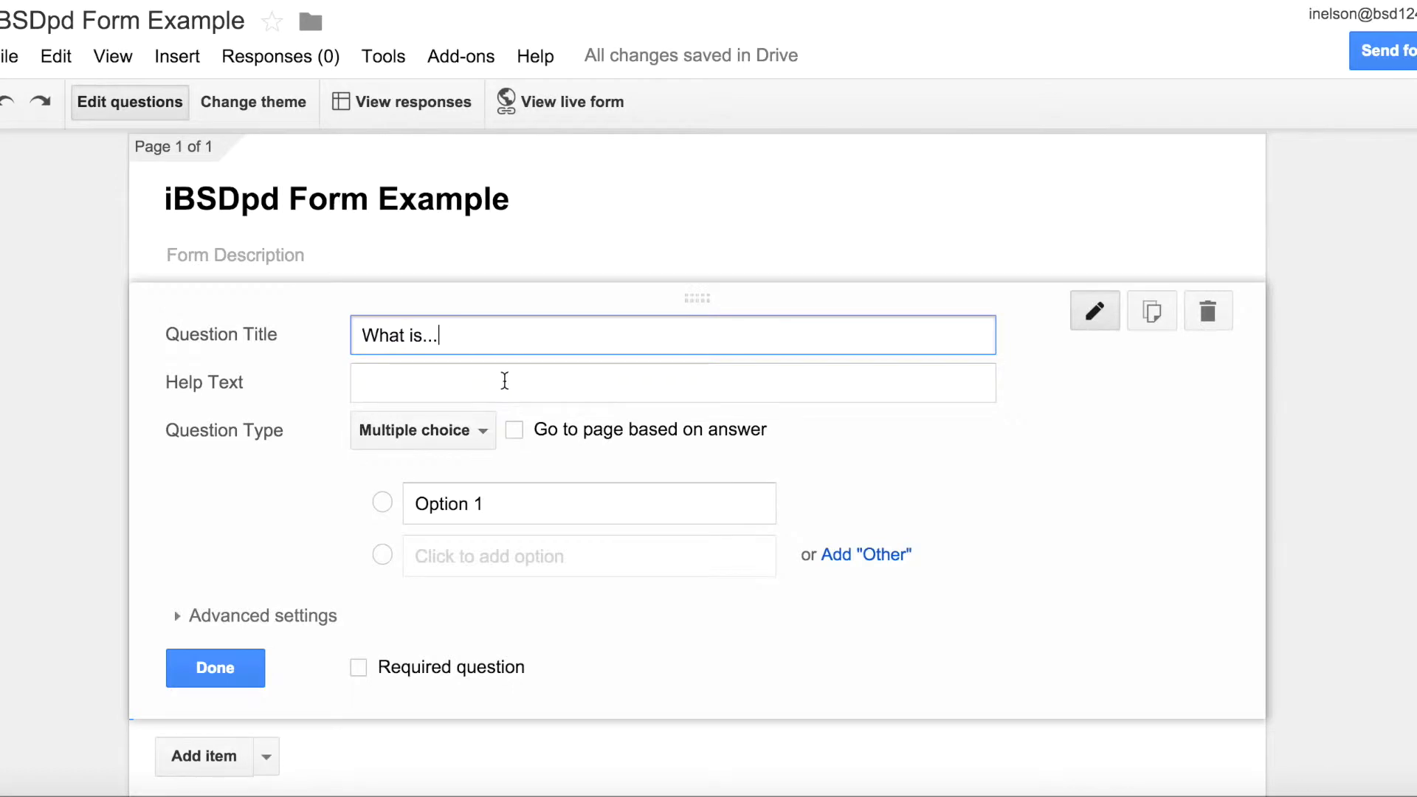
pyautogui.press('Tab')
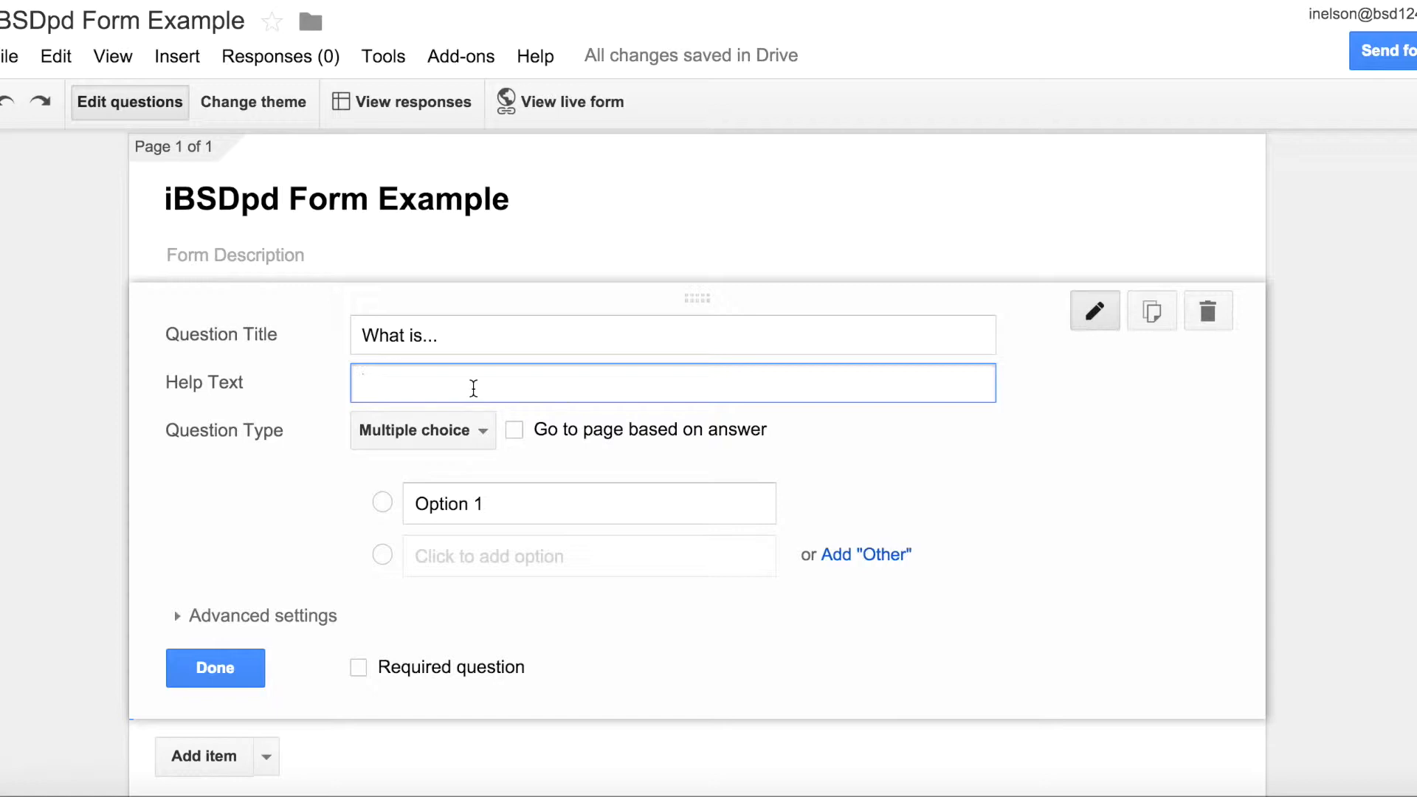
# Step: Try the Text and Paragraph text question types on the first question, and return it to Multiple choice
pyautogui.click(482, 435)
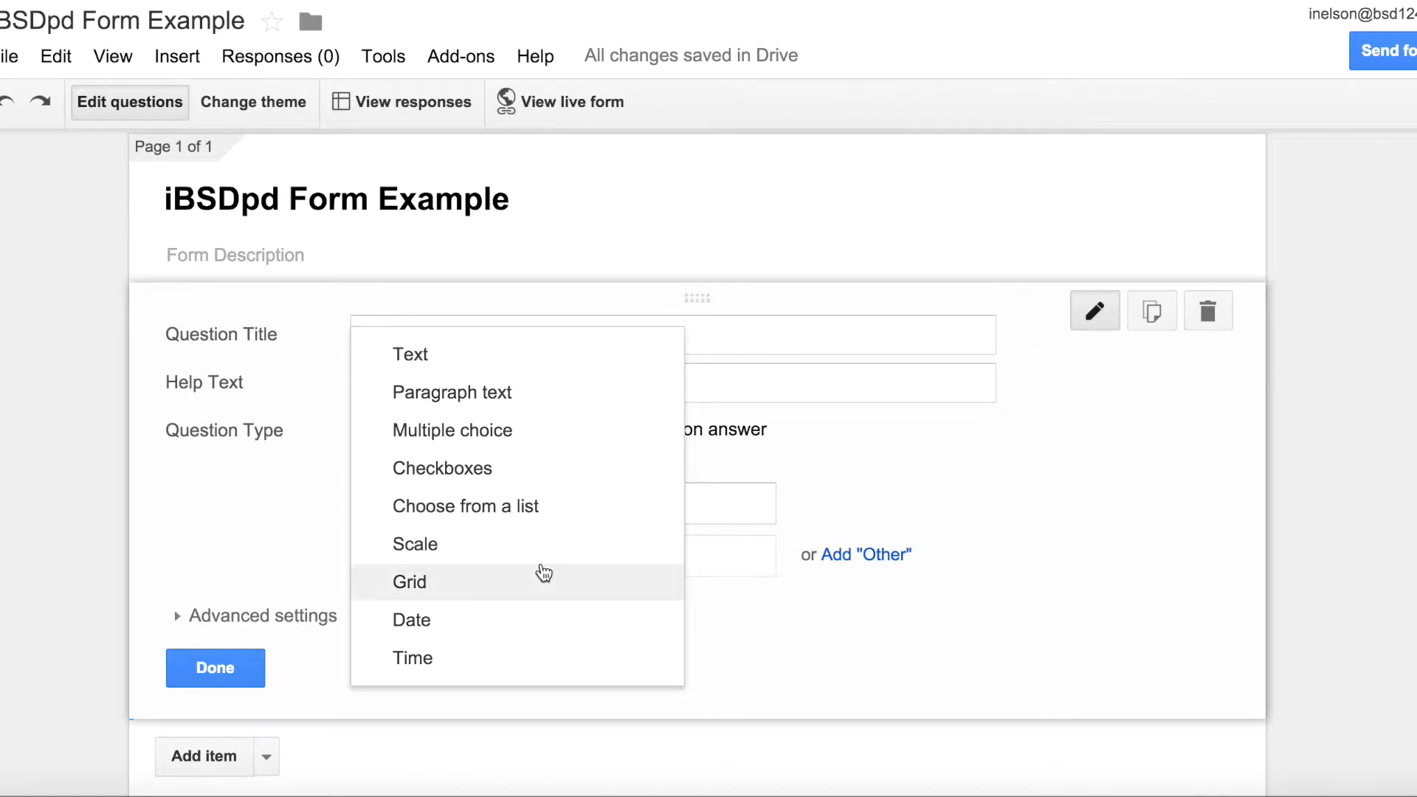
pyautogui.click(501, 354)
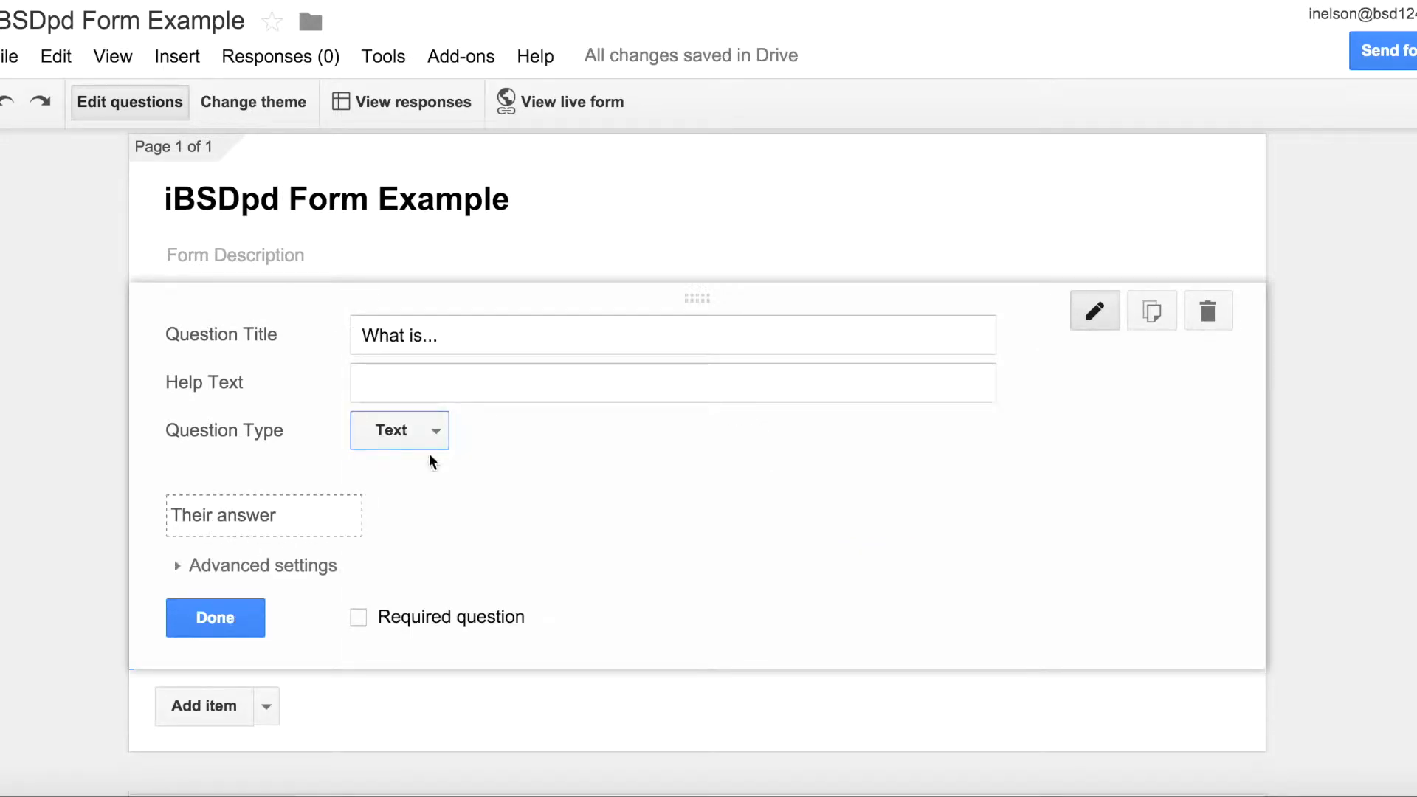
pyautogui.click(432, 434)
pyautogui.click(520, 380)
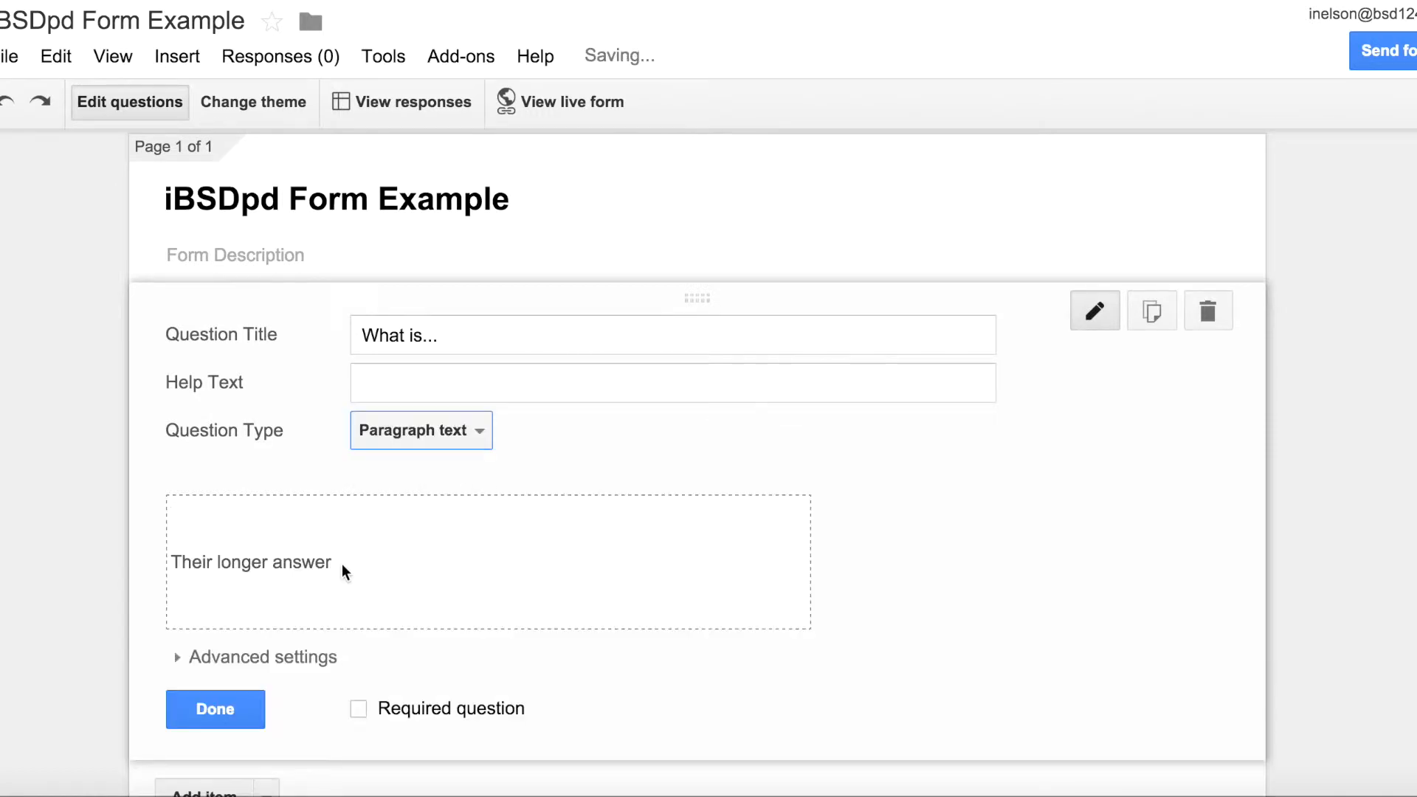
pyautogui.click(481, 436)
pyautogui.click(490, 466)
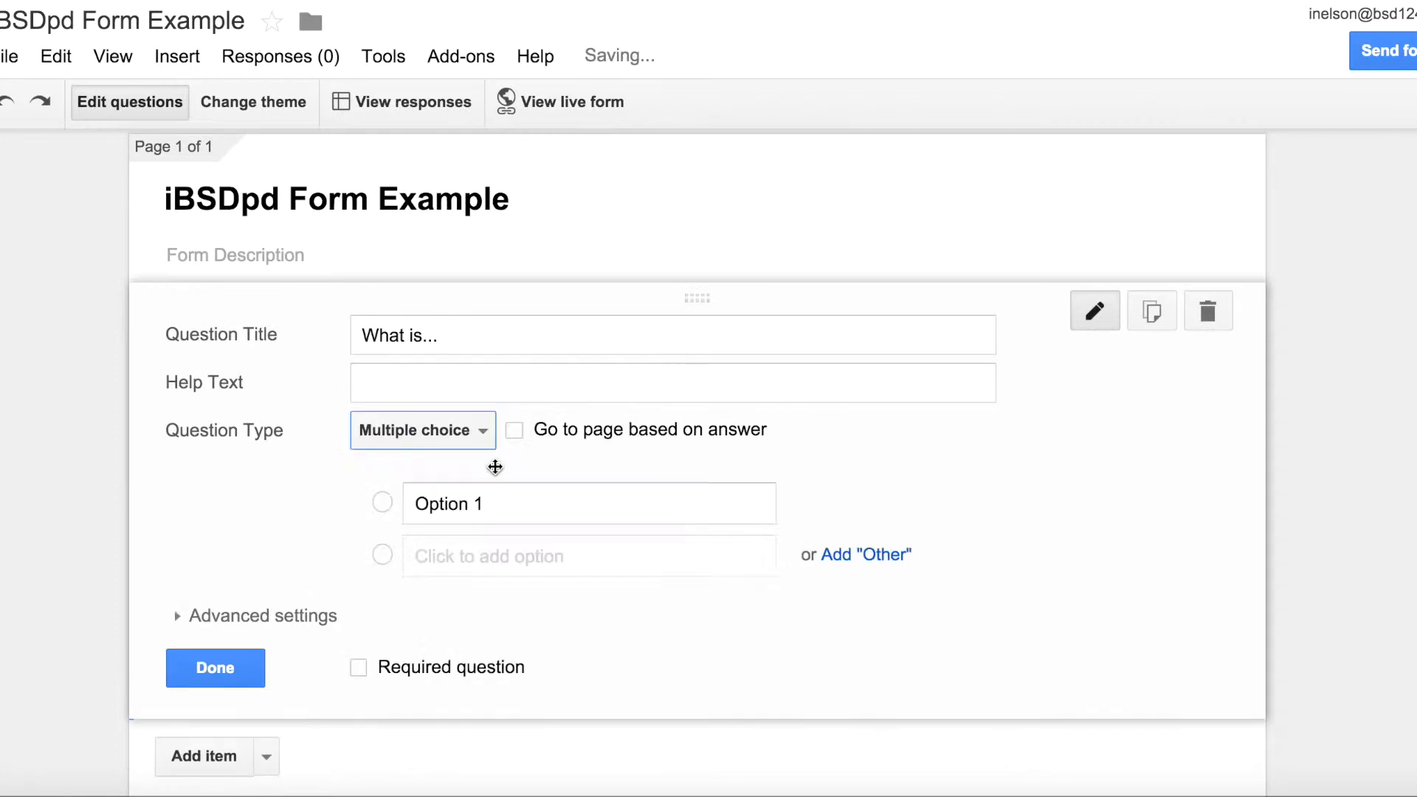
# Step: Fill in the multiple-choice options of the first question as "Answer 1", "Answer 2" and "Answer3"
pyautogui.click(530, 503)
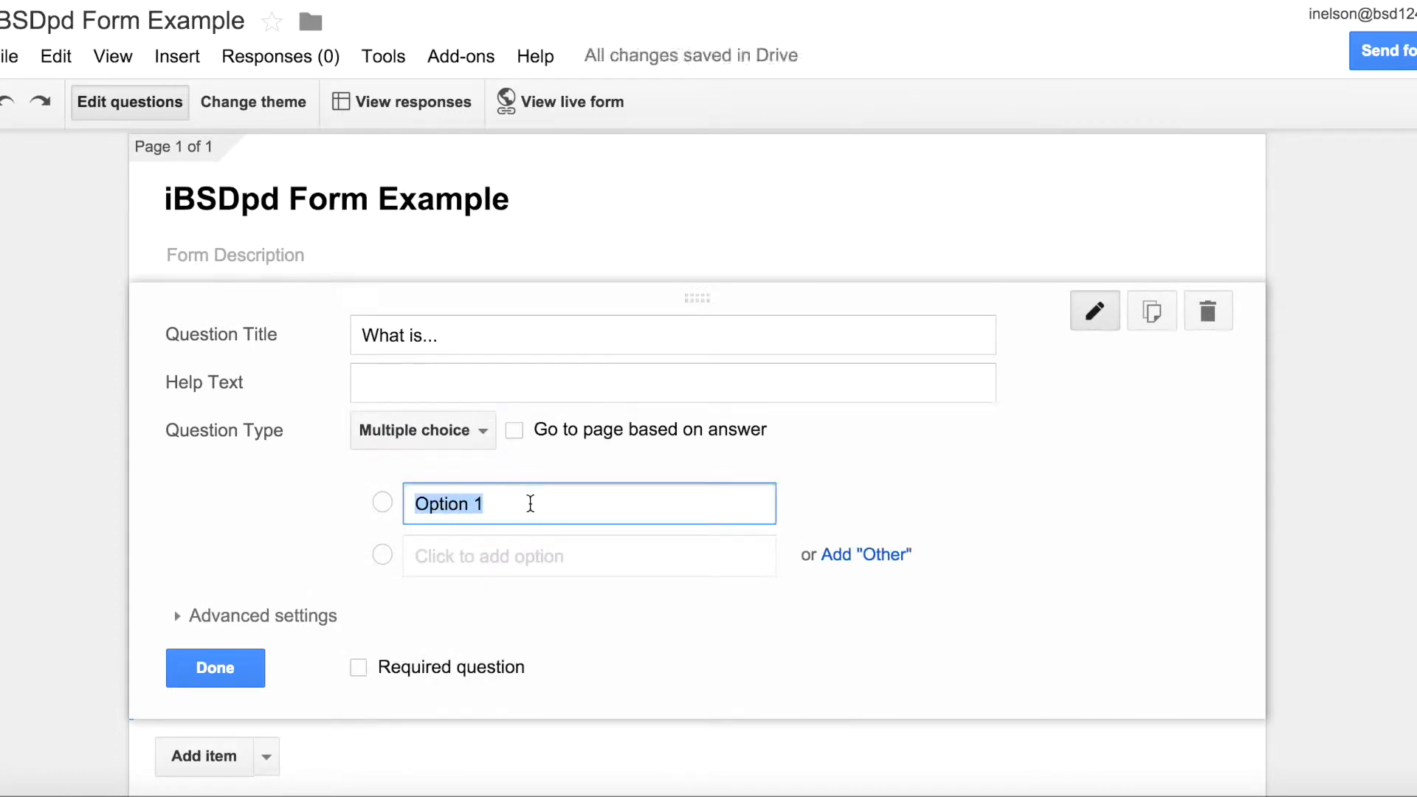
pyautogui.write('Ans')
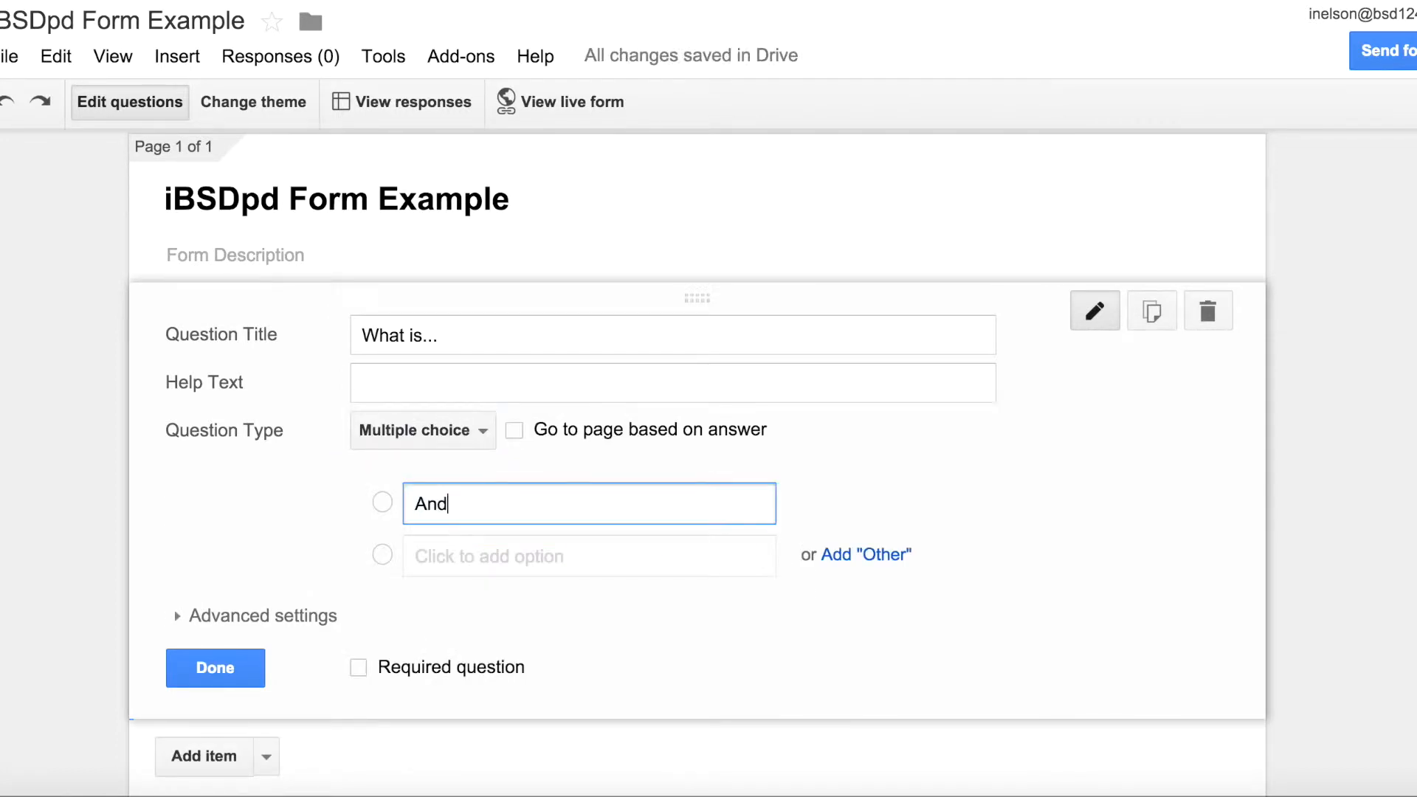
pyautogui.write('wer 1')
pyautogui.click(589, 556)
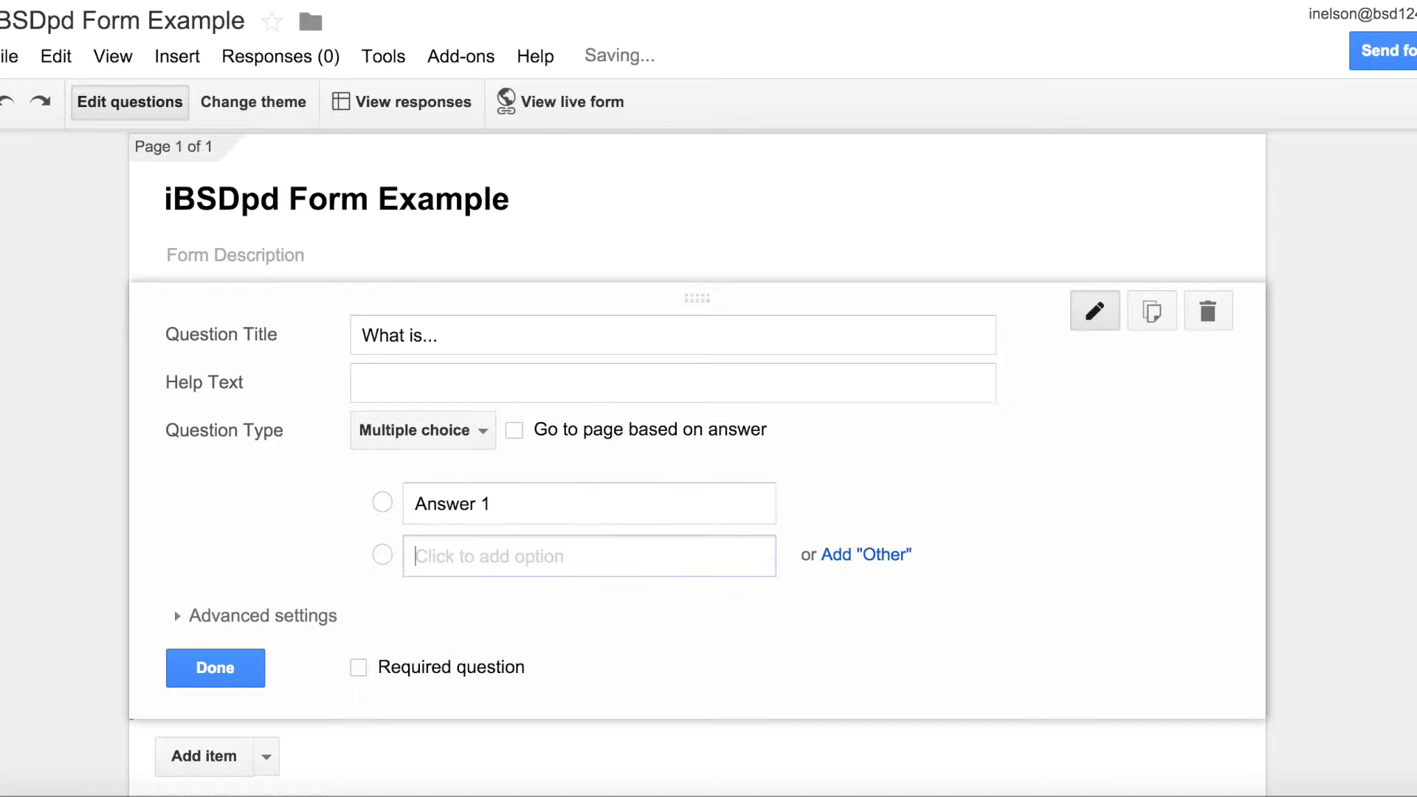
pyautogui.write('Ans')
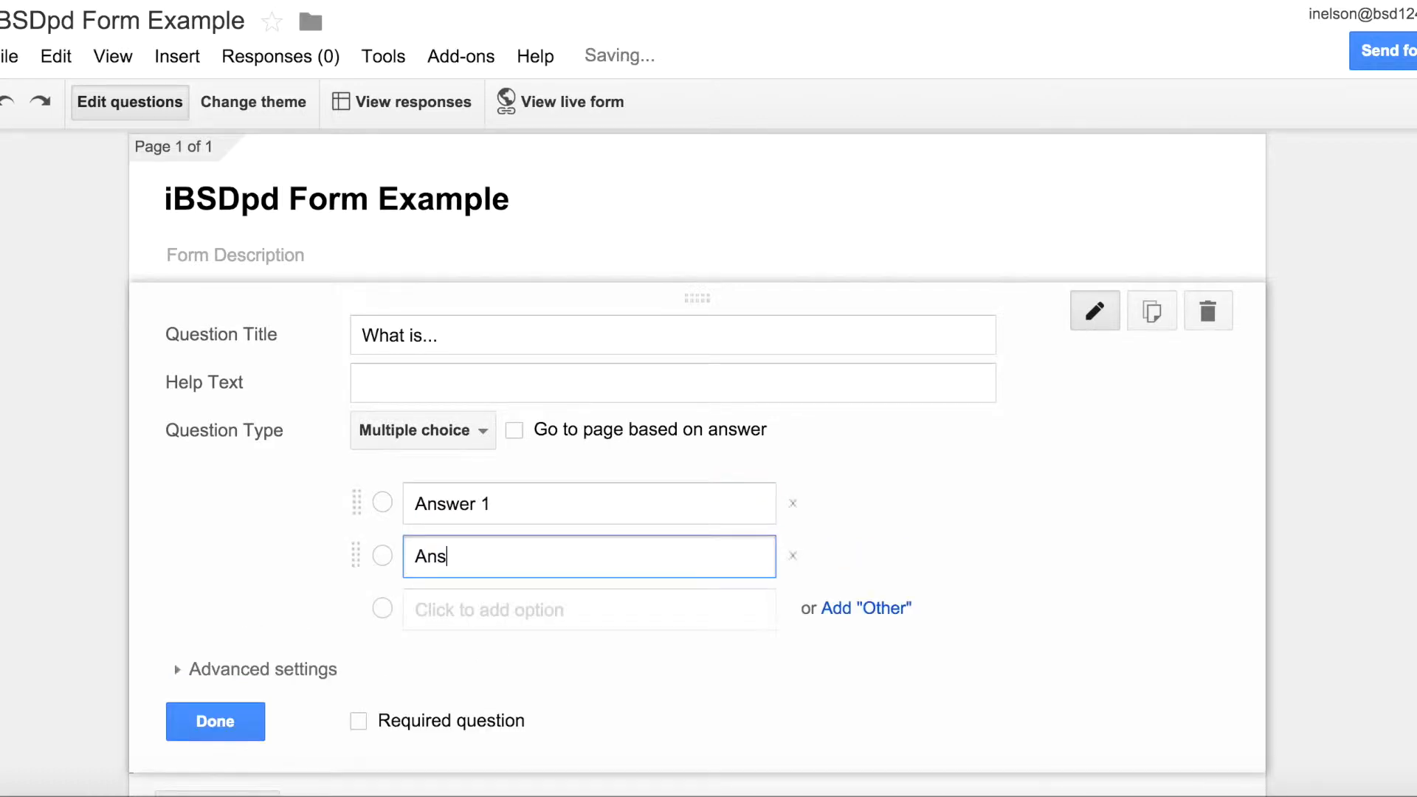
pyautogui.write('wer 2')
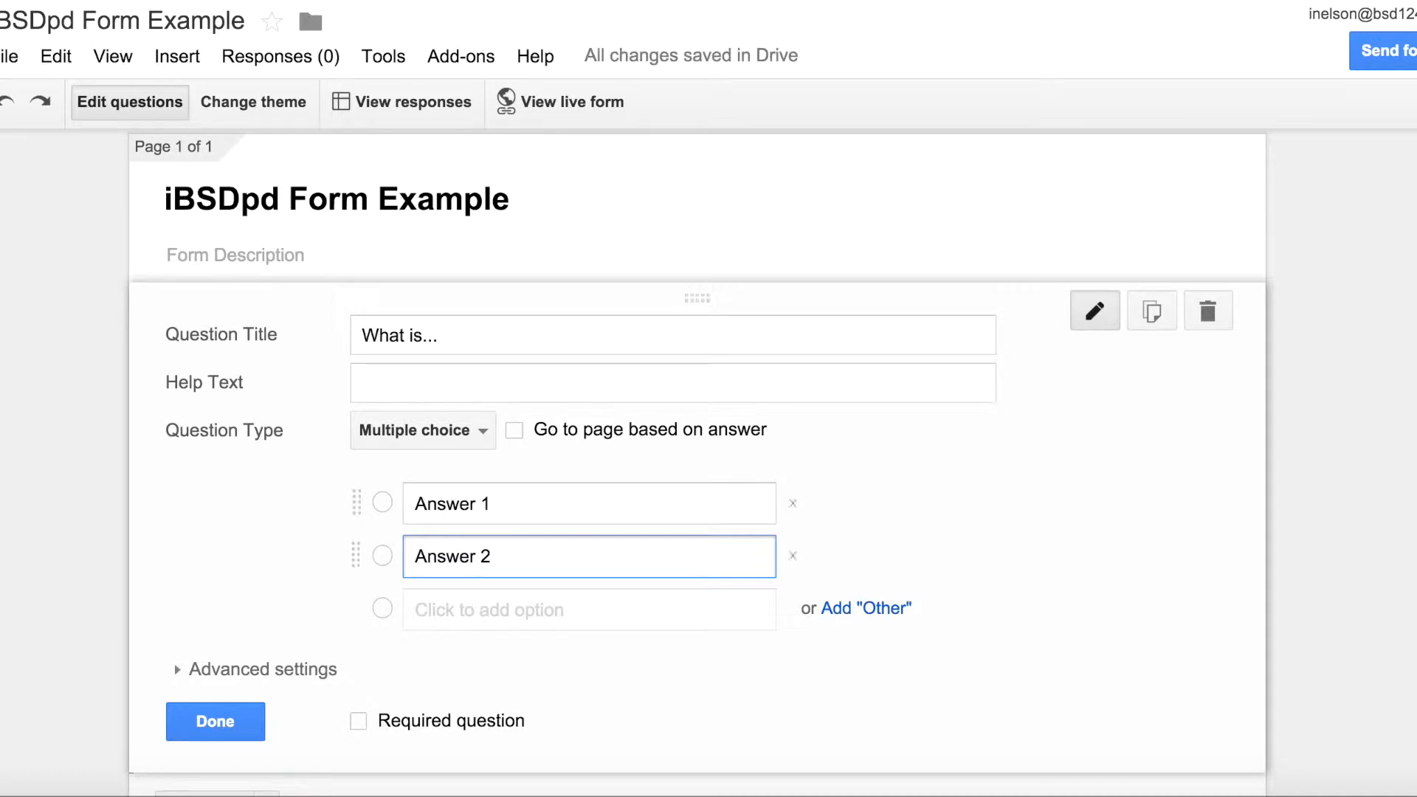
pyautogui.press('Tab')
pyautogui.press('Tab')
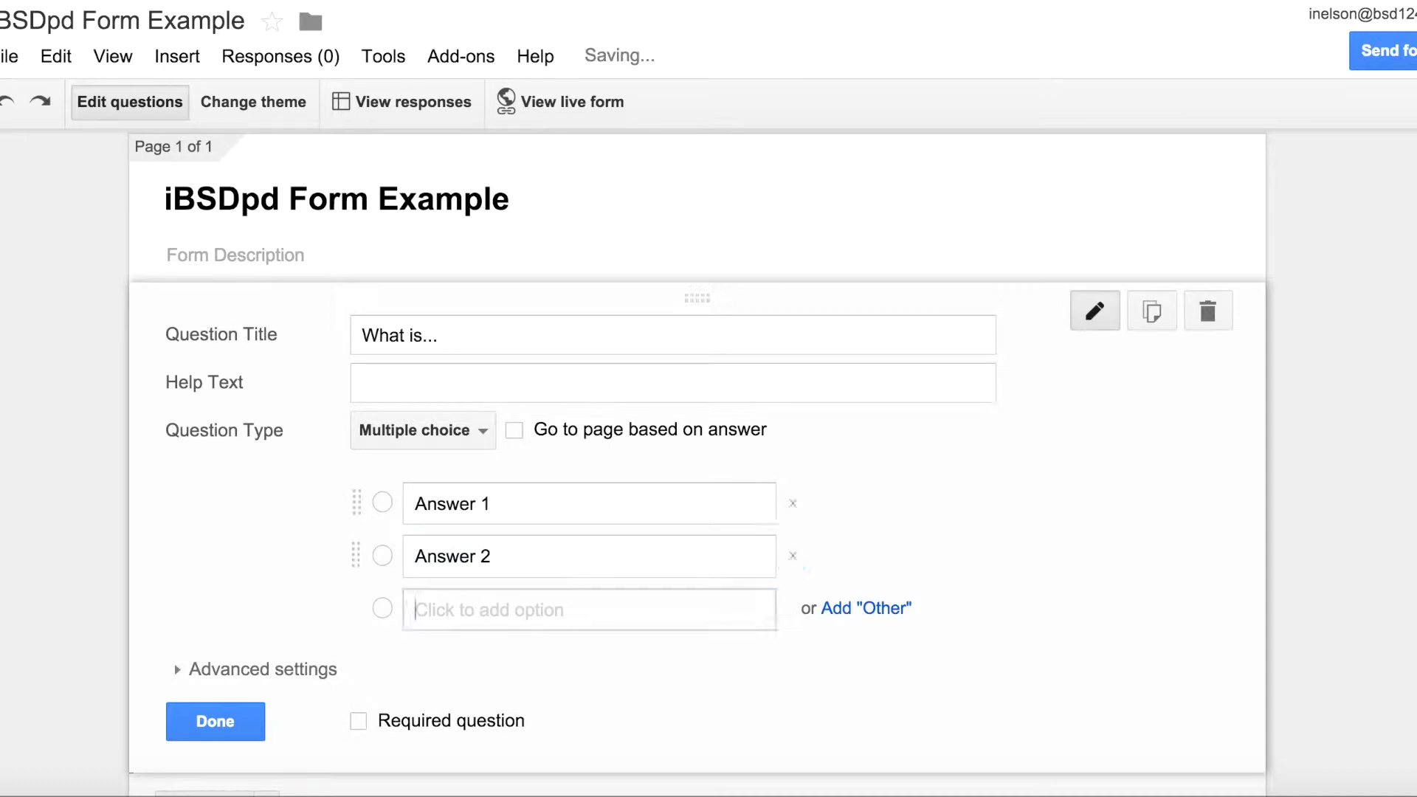
pyautogui.write('Answer3')
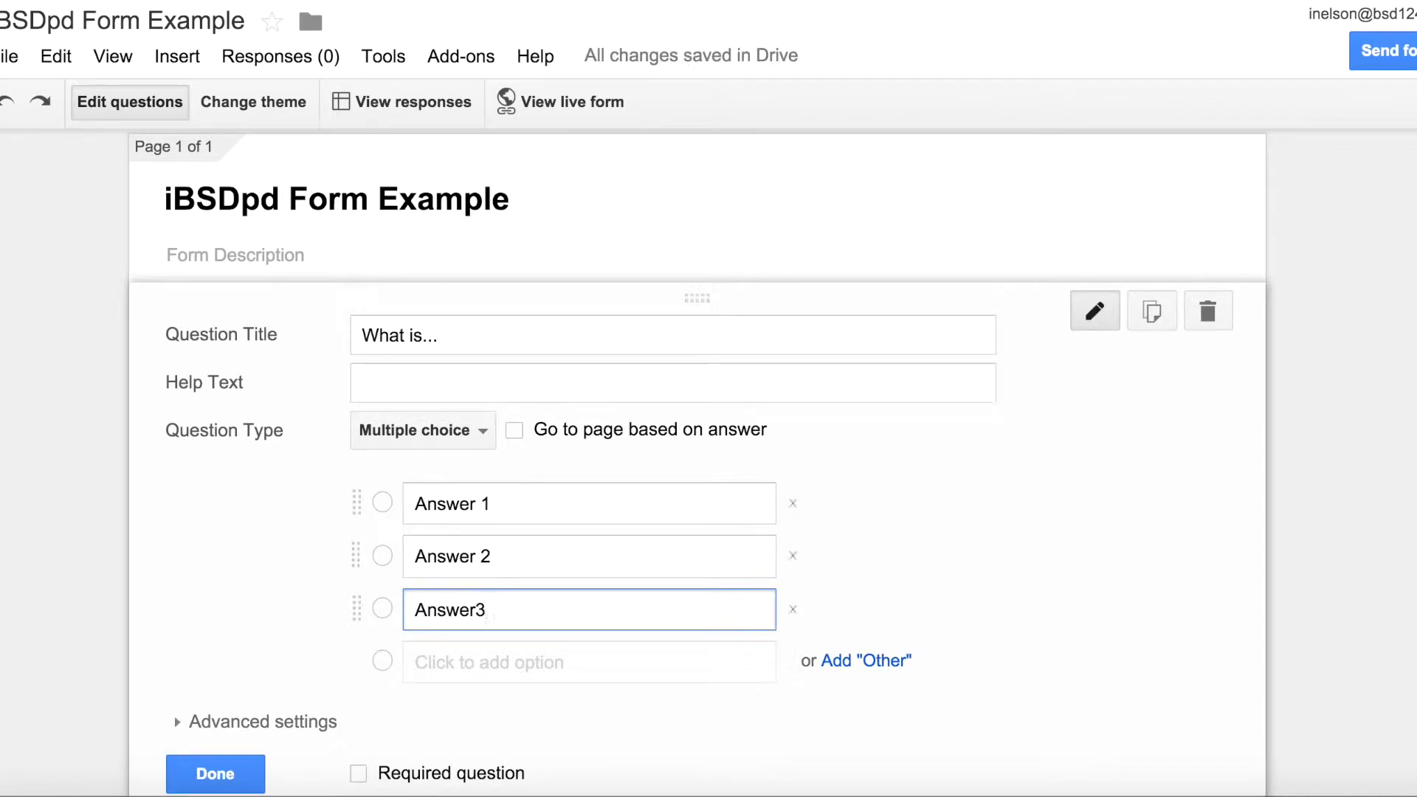
# Step: Correct the third option to "Answer 3" and add an "Other" option to the question
pyautogui.press('BackSpace')
pyautogui.write('3')
pyautogui.click(880, 657)
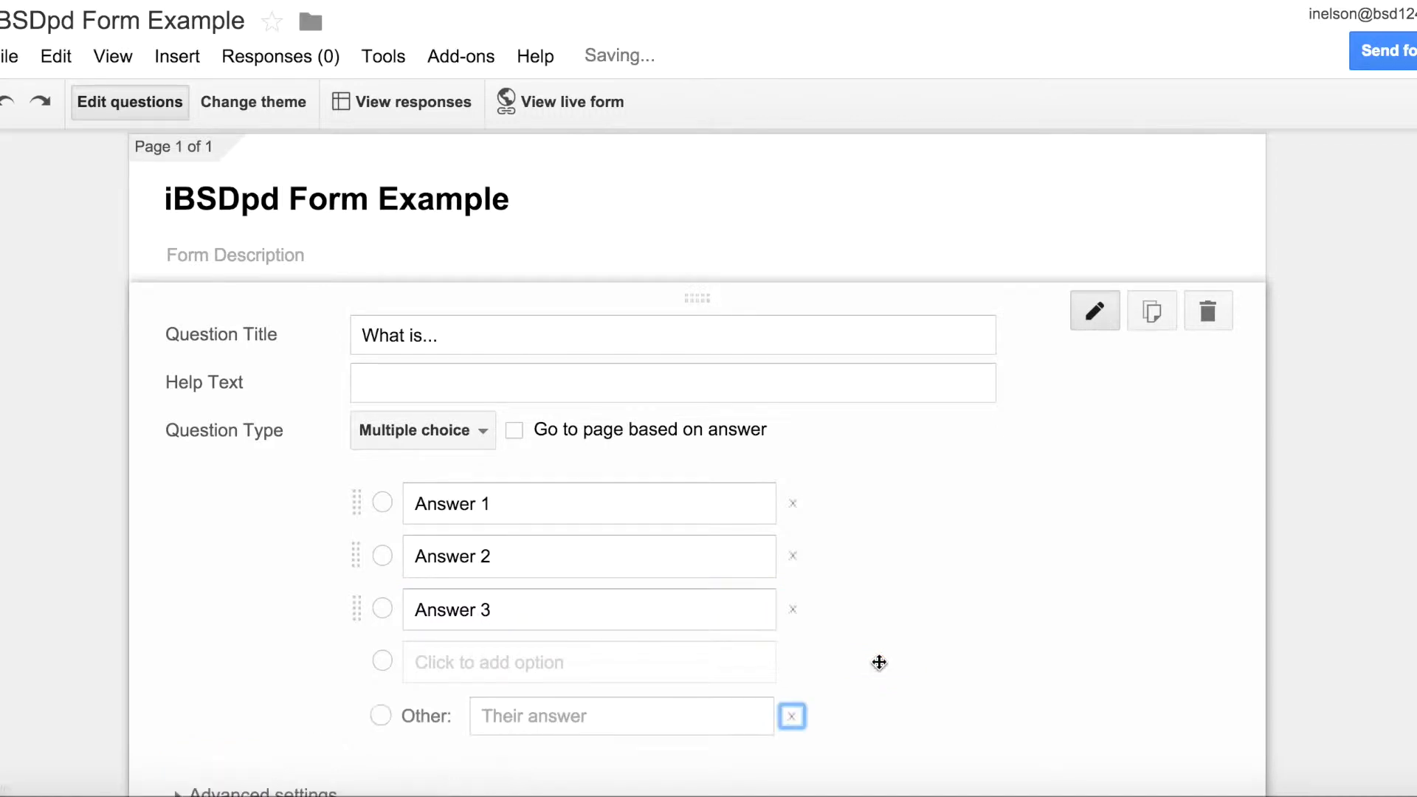
pyautogui.scroll(-2, 842, 666)
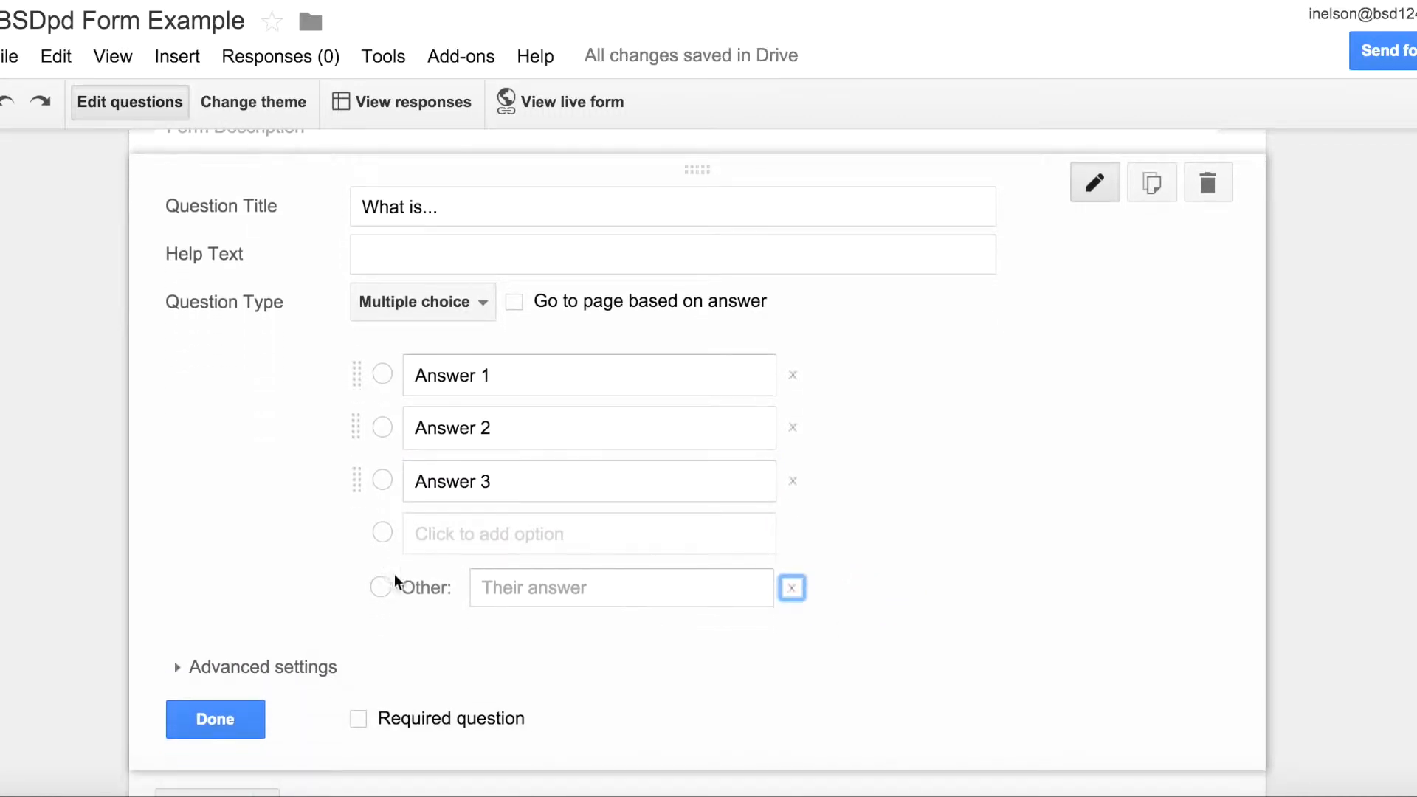
pyautogui.click(565, 586)
# Step: Try the Checkboxes and Choose from a list question types on the "What is..." question
pyautogui.click(459, 301)
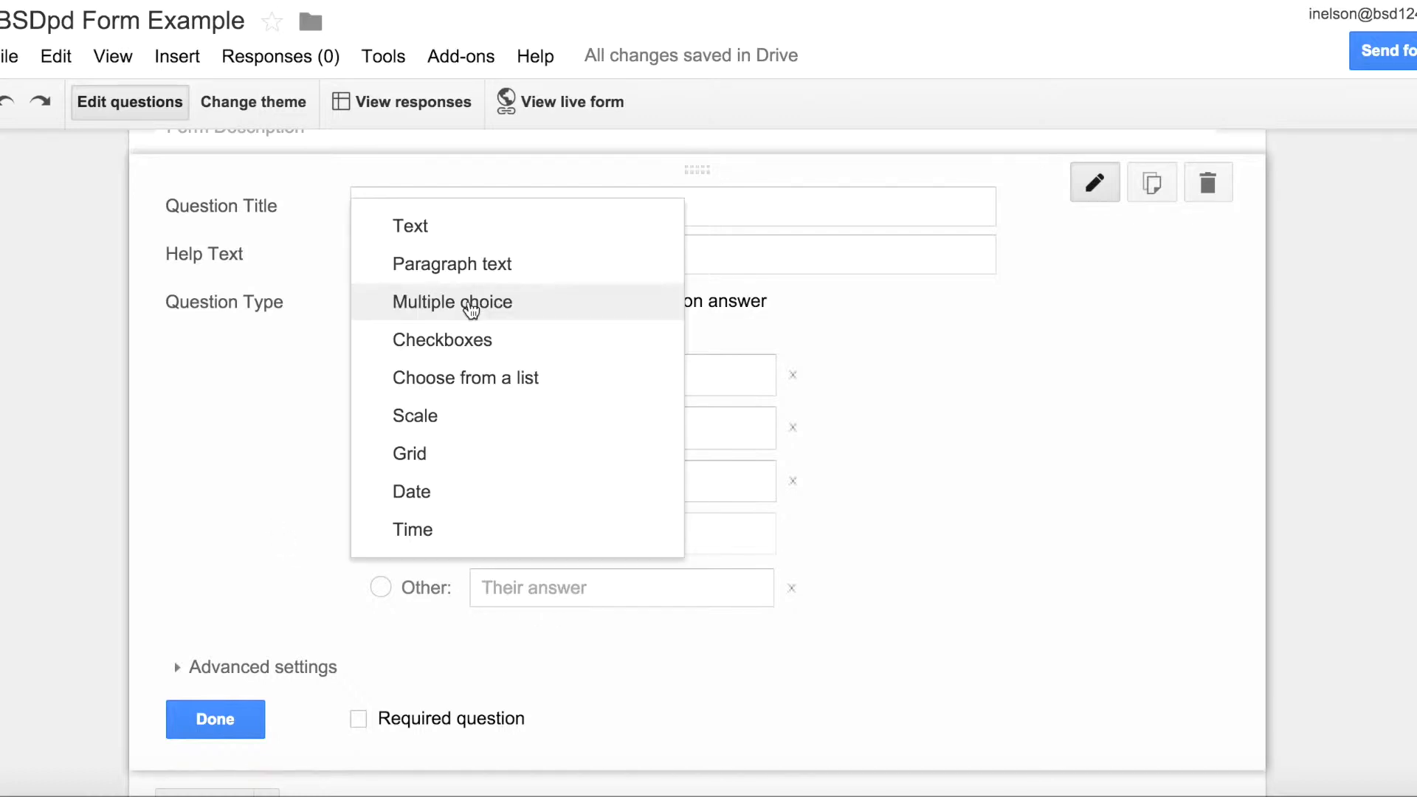
pyautogui.click(487, 341)
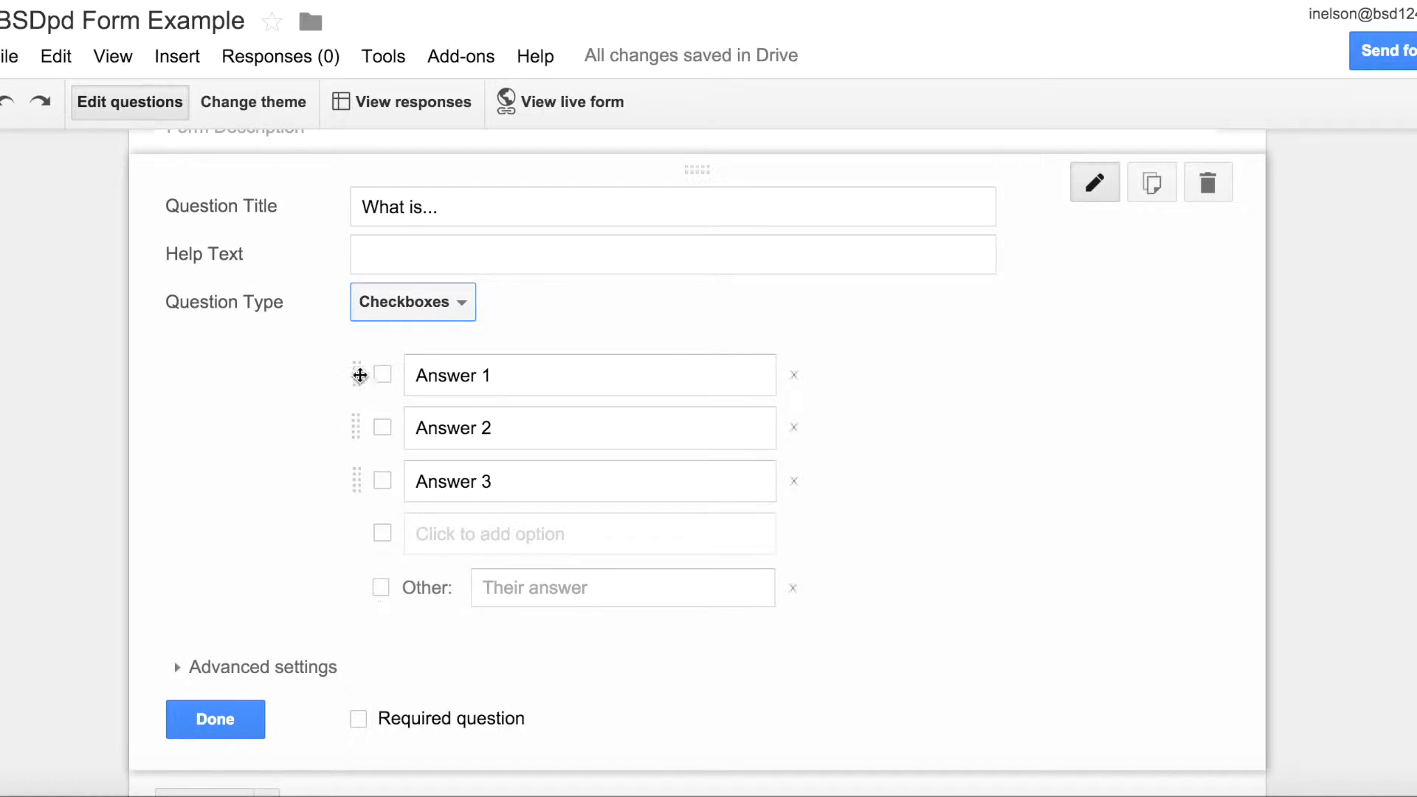
pyautogui.click(428, 313)
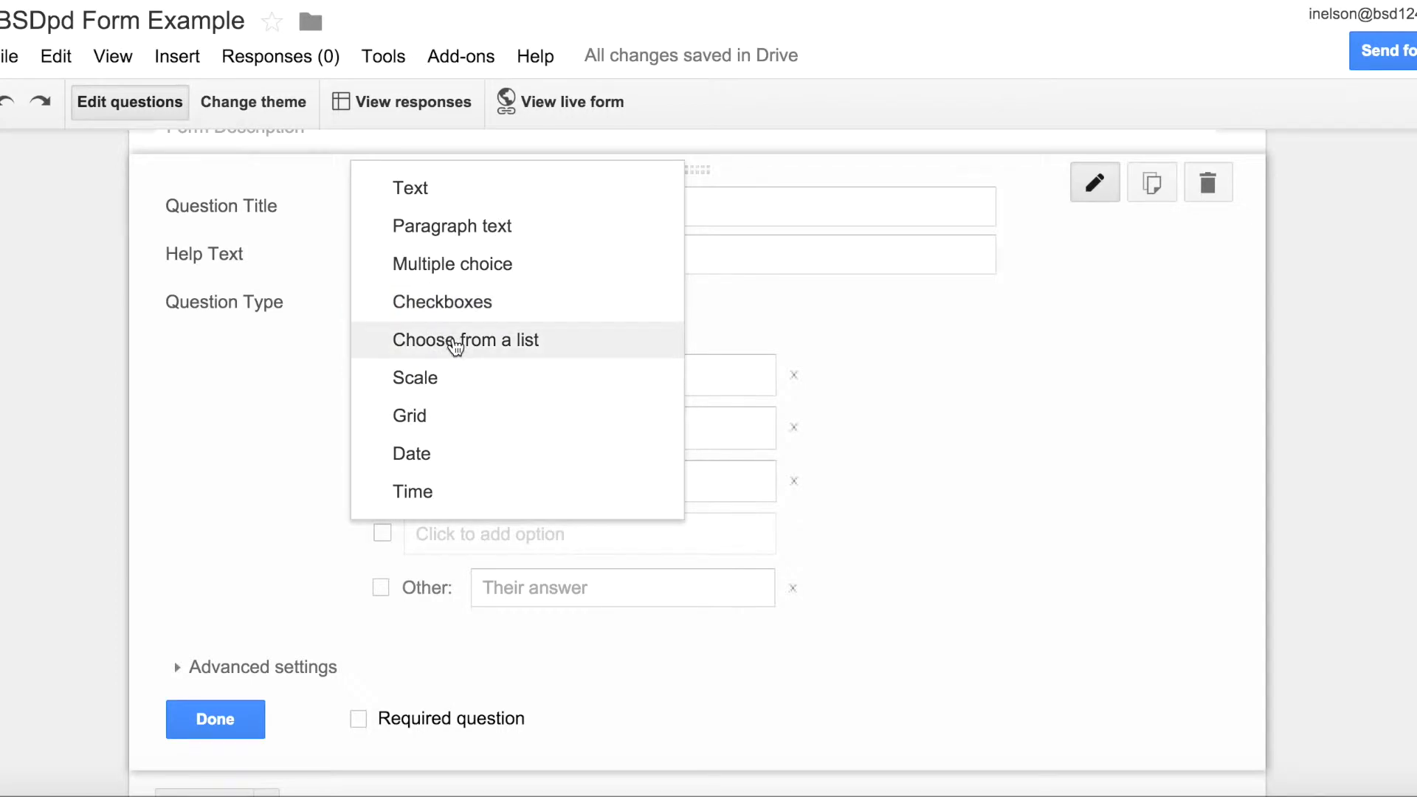
pyautogui.click(456, 341)
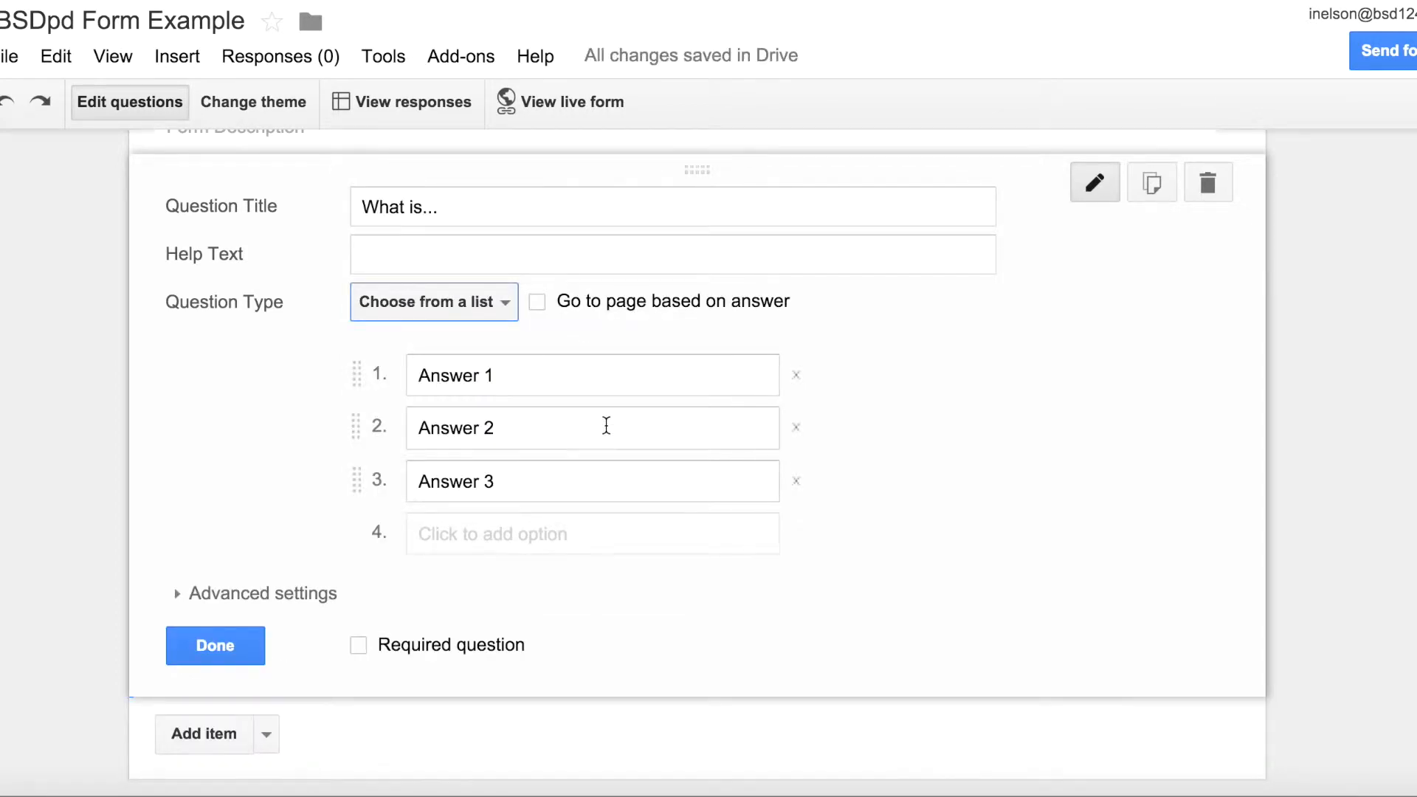
# Step: Try the Scale question type with a range from 1 to 10, leaving the labels empty
pyautogui.click(504, 317)
pyautogui.click(508, 343)
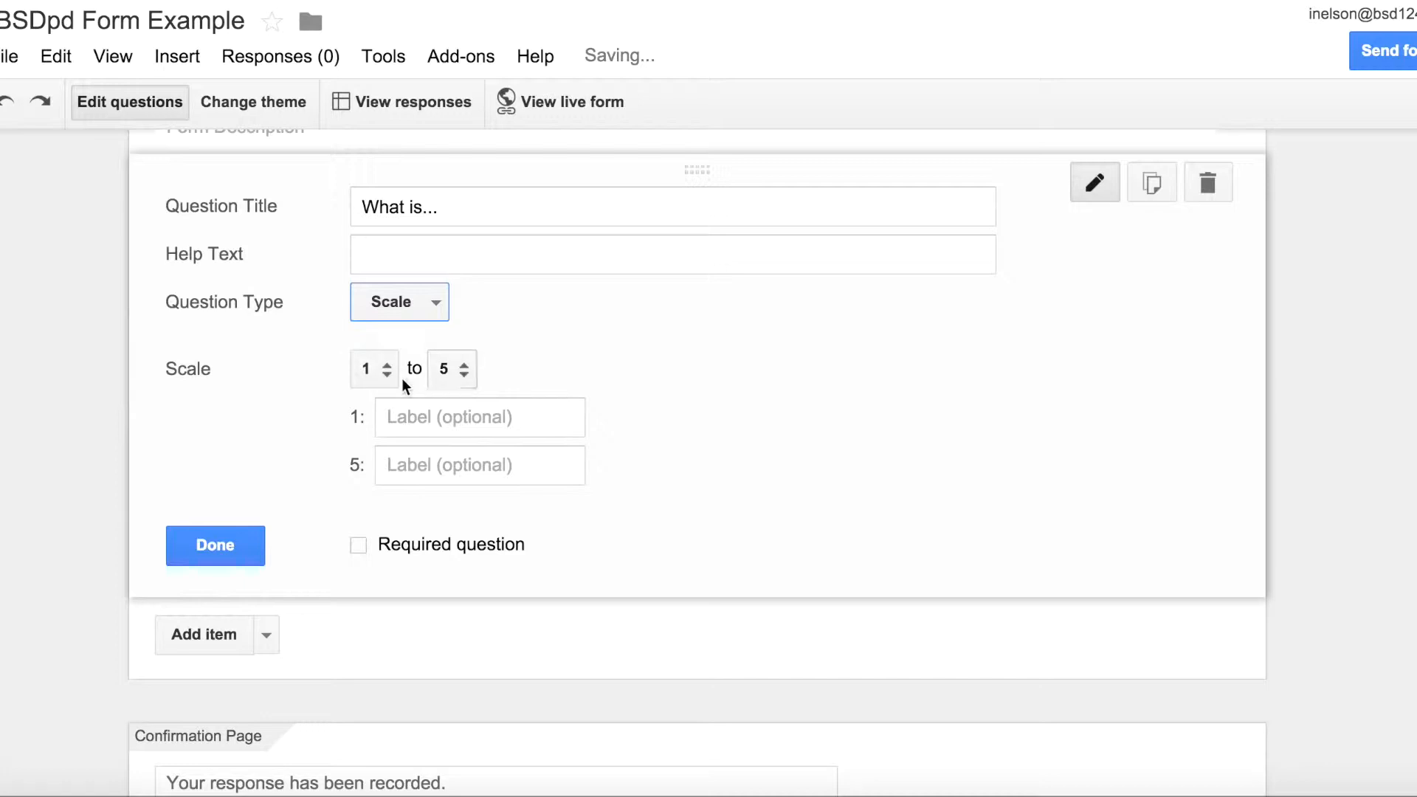
pyautogui.click(416, 424)
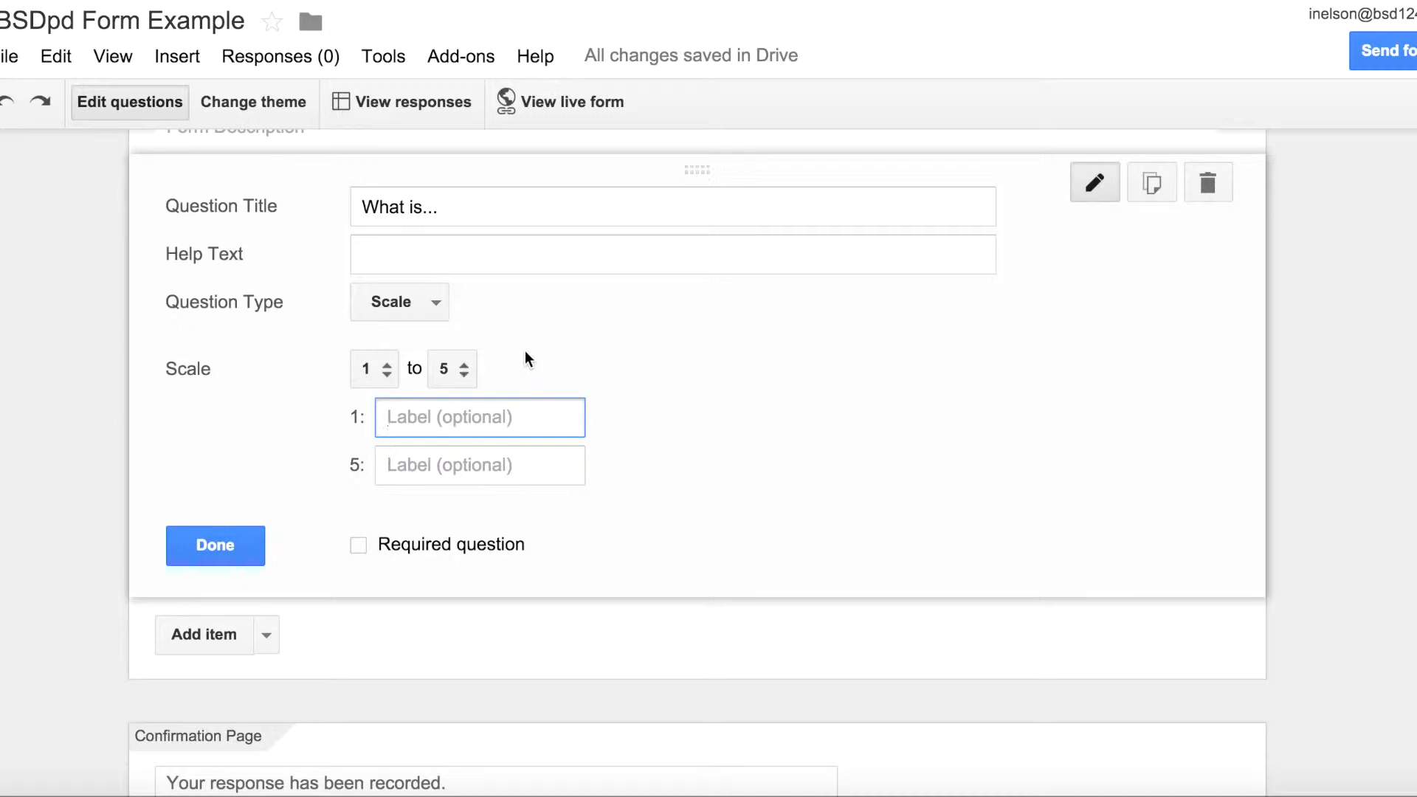
pyautogui.click(466, 368)
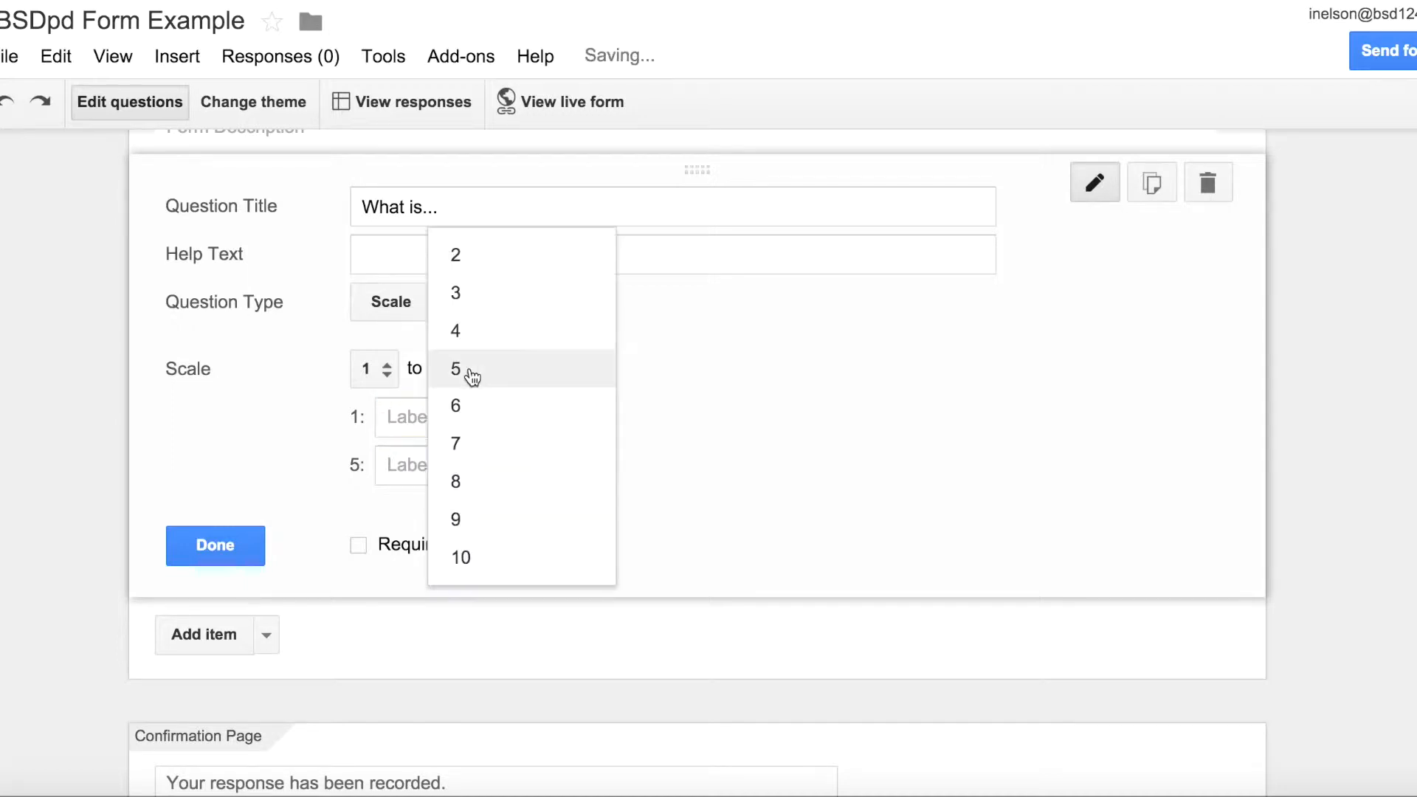
pyautogui.click(501, 568)
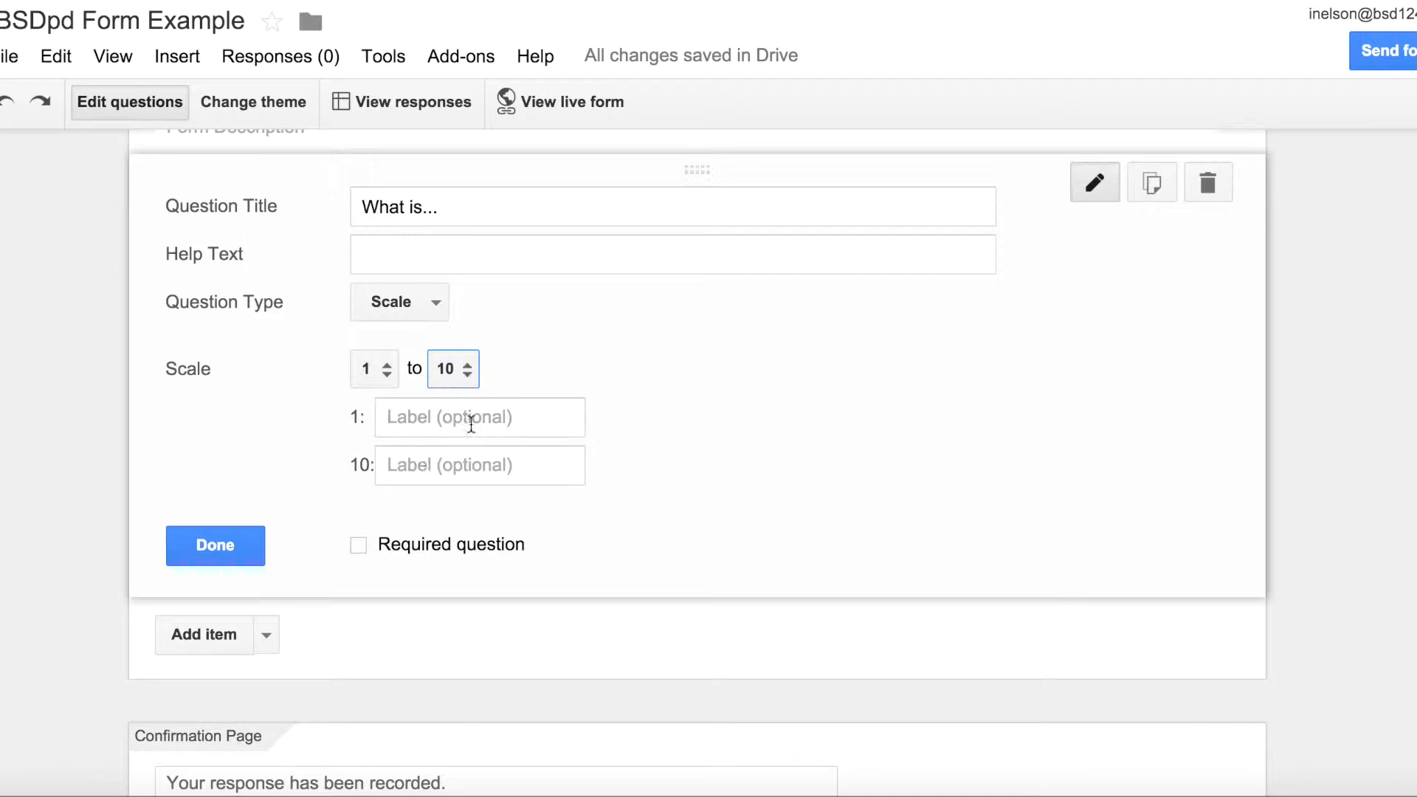
# Step: Try the Grid question type, and the Date type with the year excluded and the time included
pyautogui.click(437, 304)
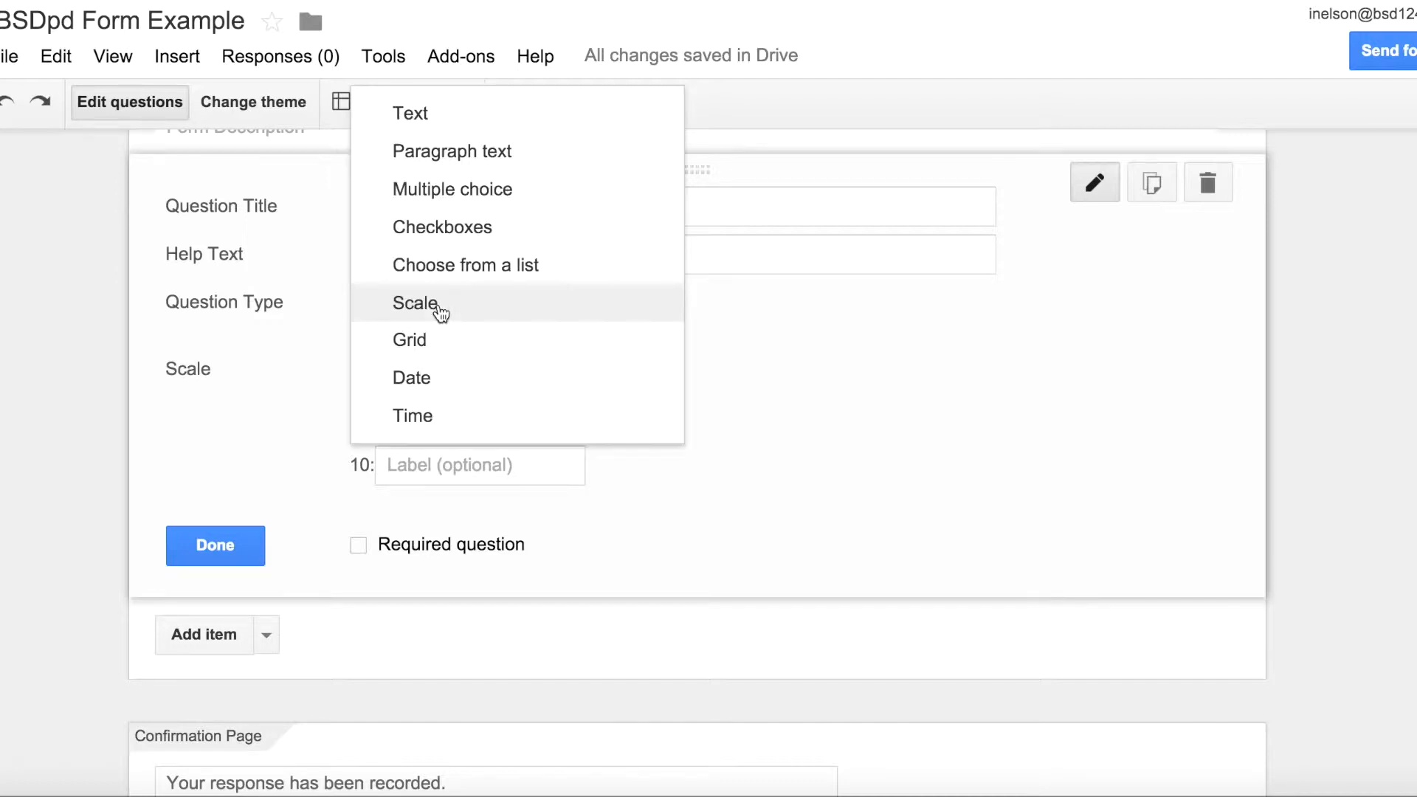
pyautogui.click(461, 340)
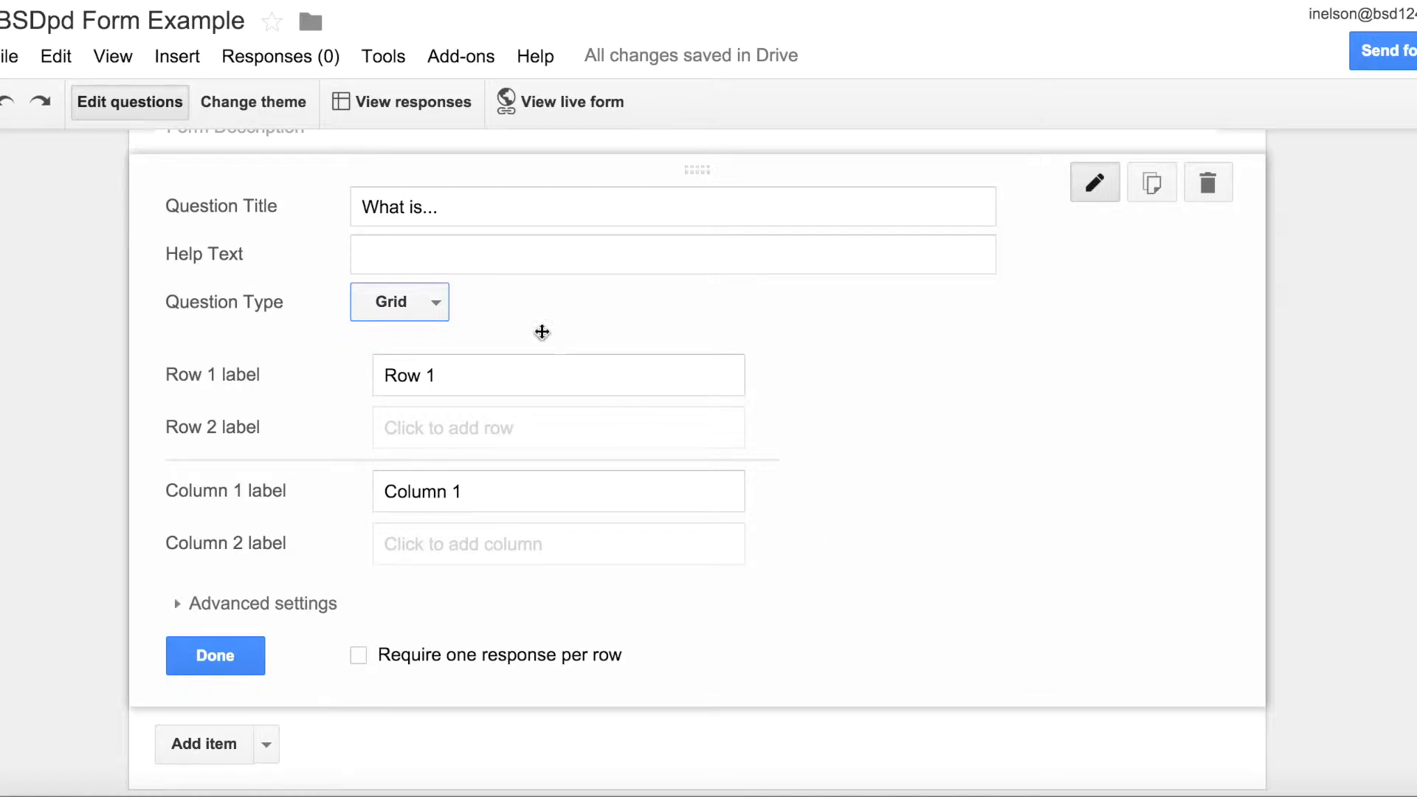
pyautogui.click(436, 306)
pyautogui.click(458, 339)
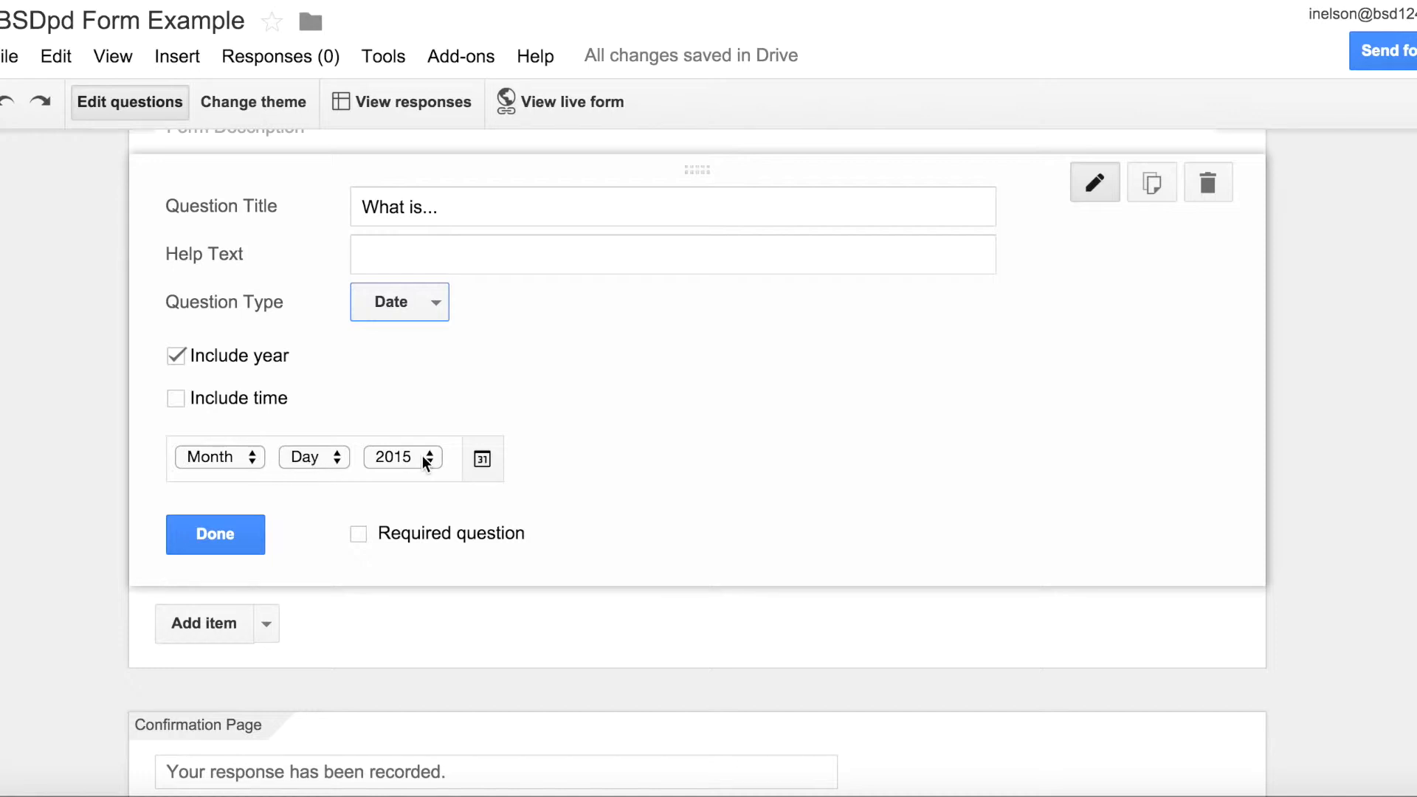
pyautogui.click(177, 357)
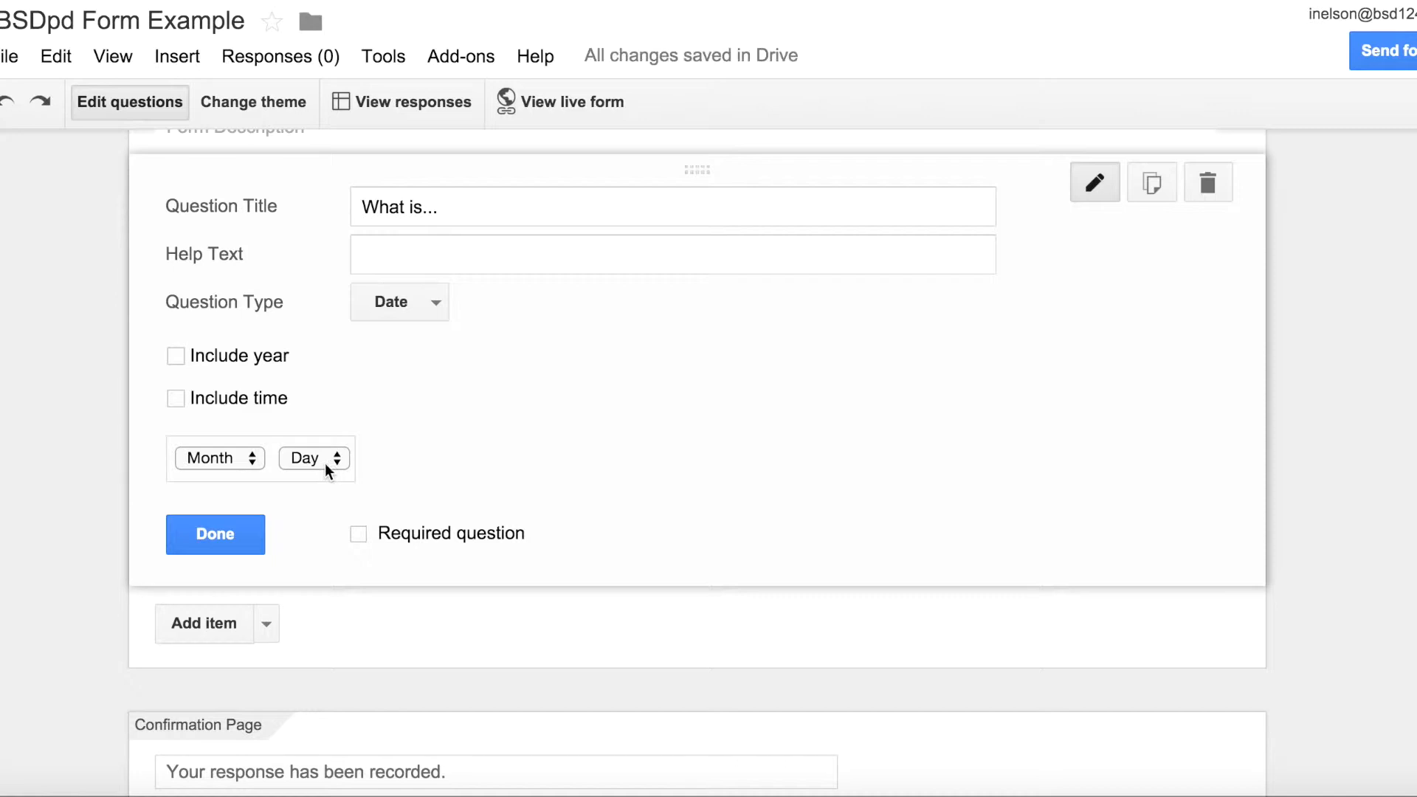
pyautogui.click(176, 400)
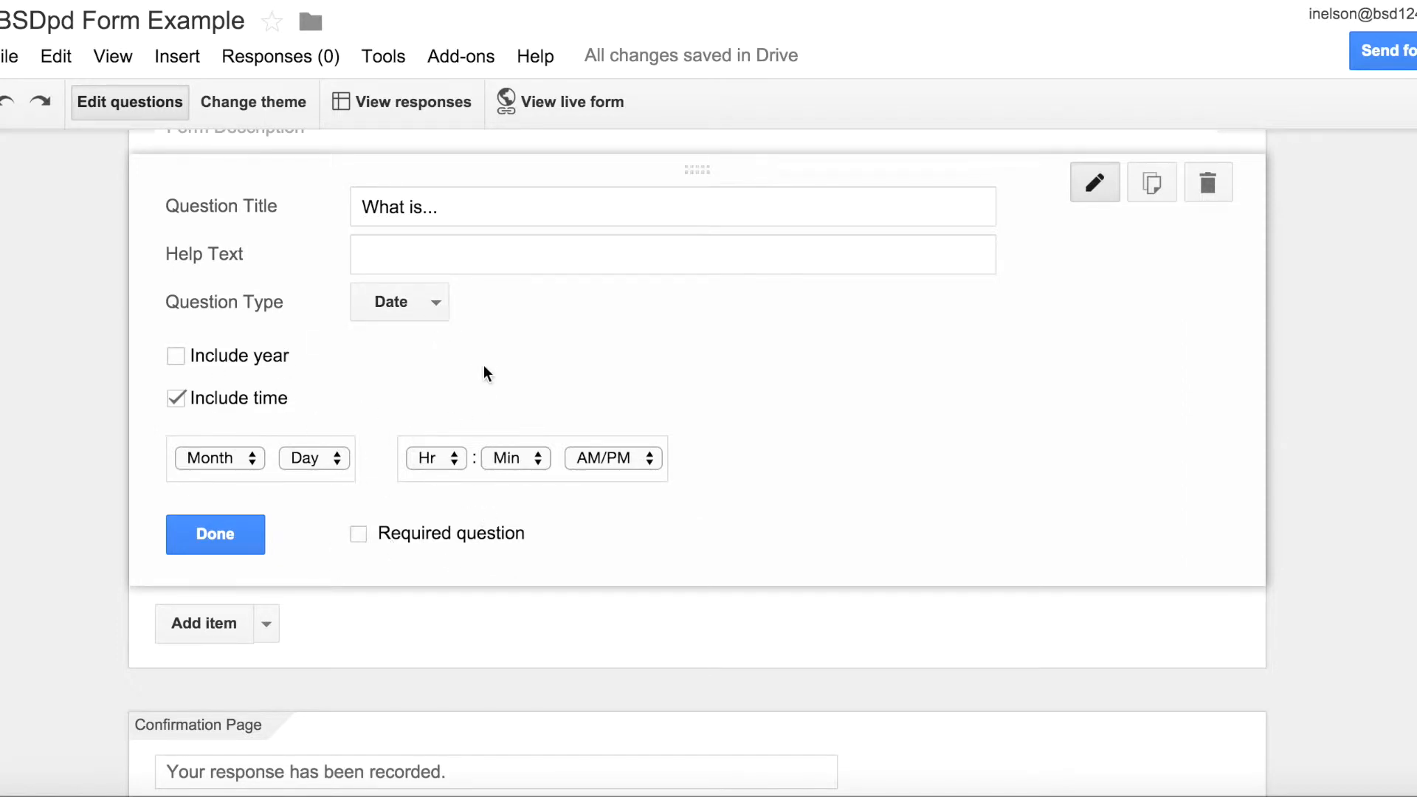
# Step: Try the Time question type with Duration enabled, and check its hours and minutes selectors
pyautogui.click(436, 306)
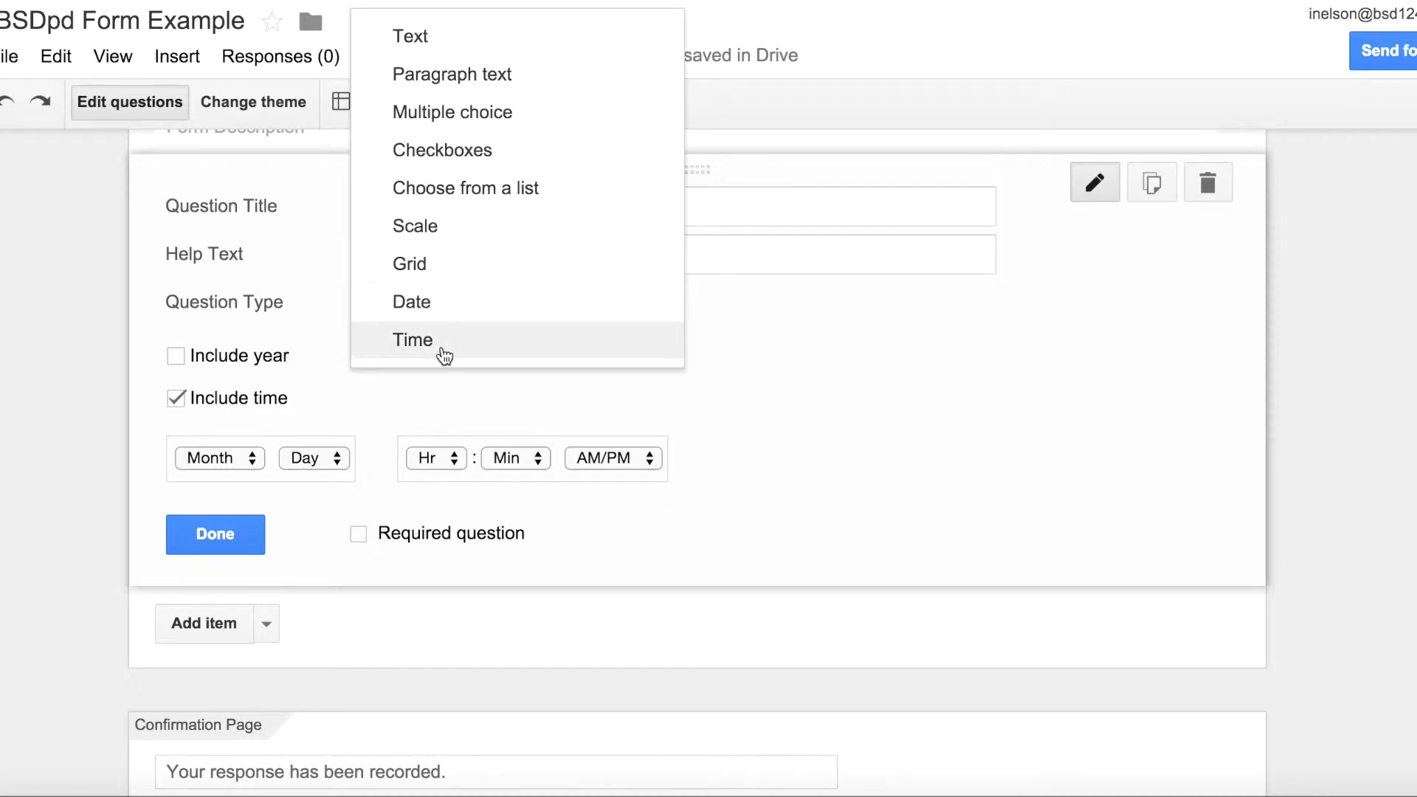
pyautogui.click(444, 357)
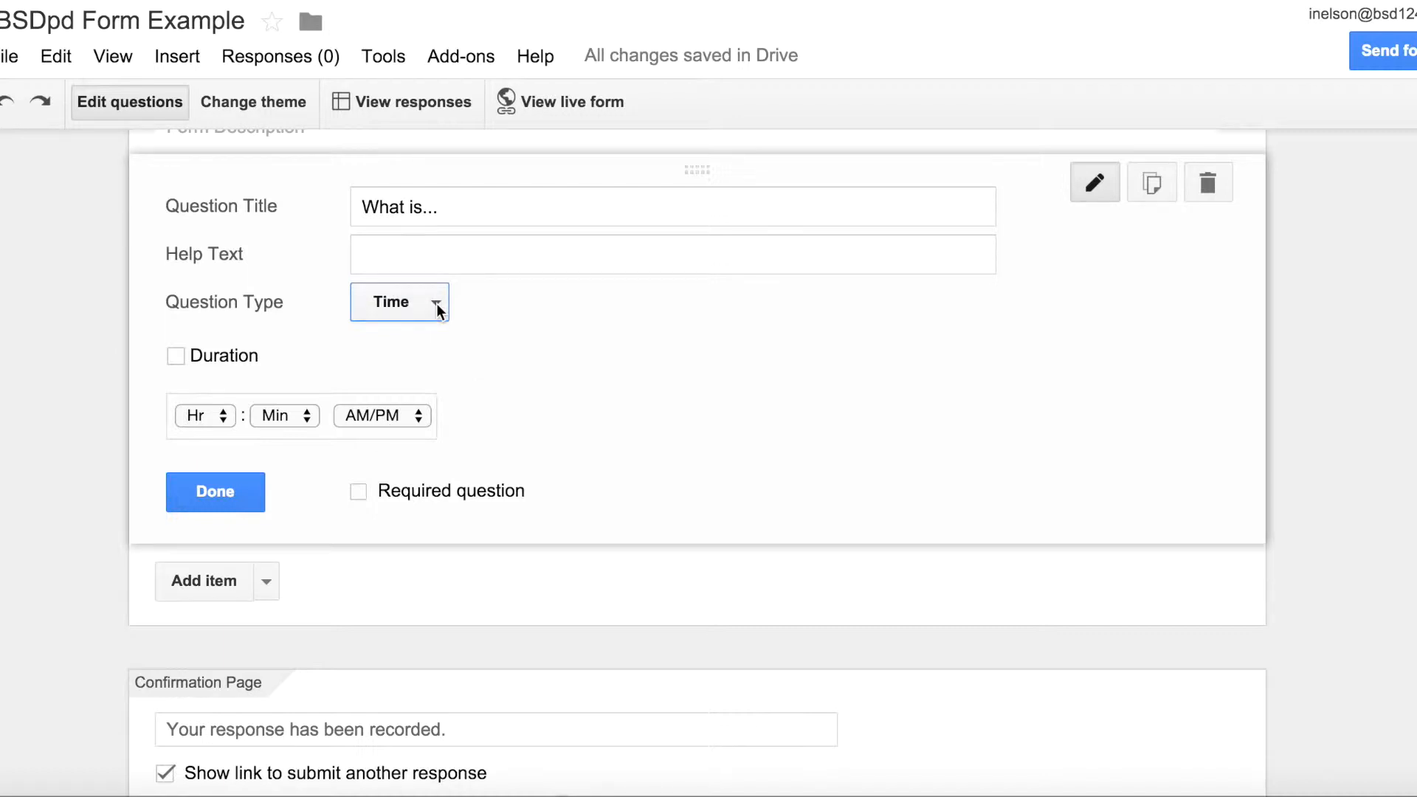
pyautogui.click(180, 358)
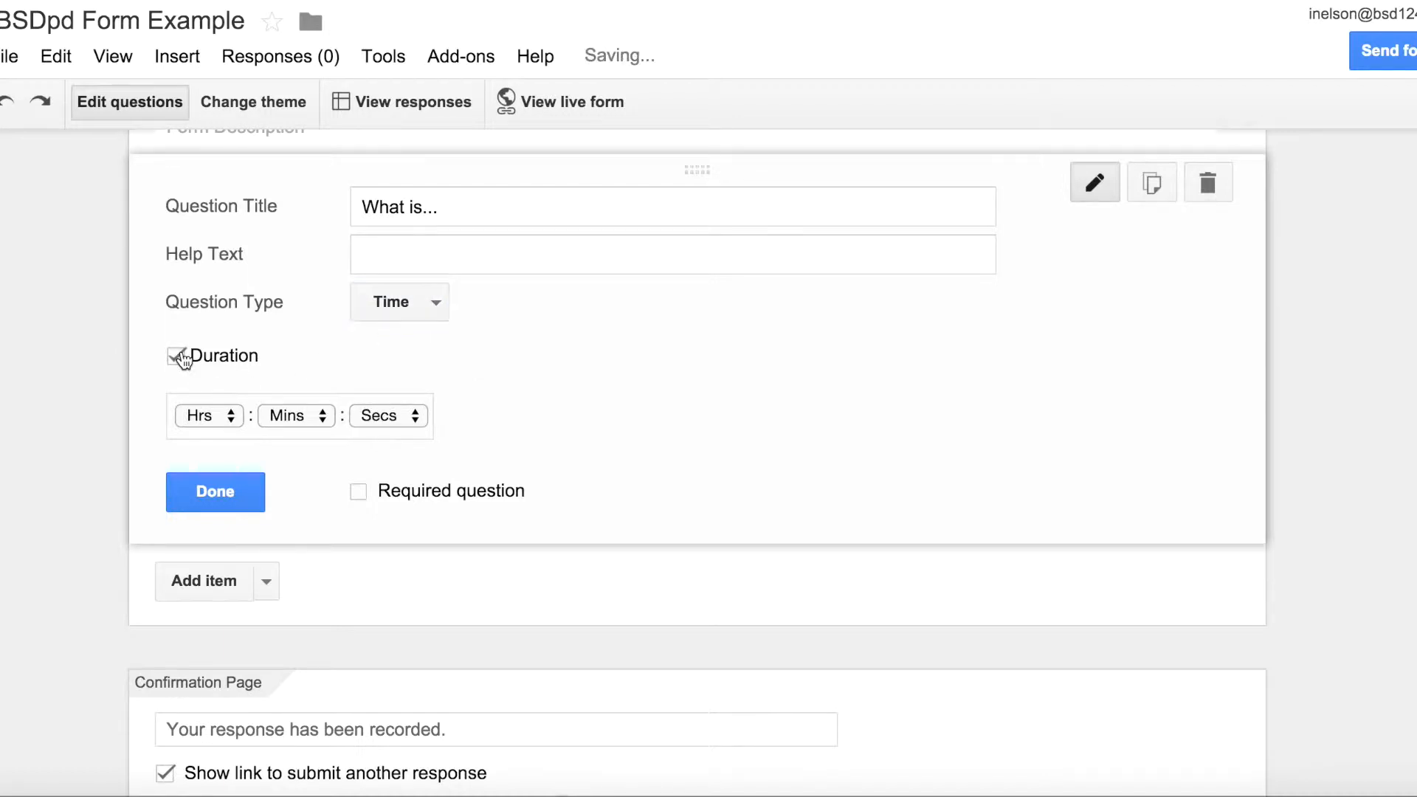
pyautogui.click(231, 419)
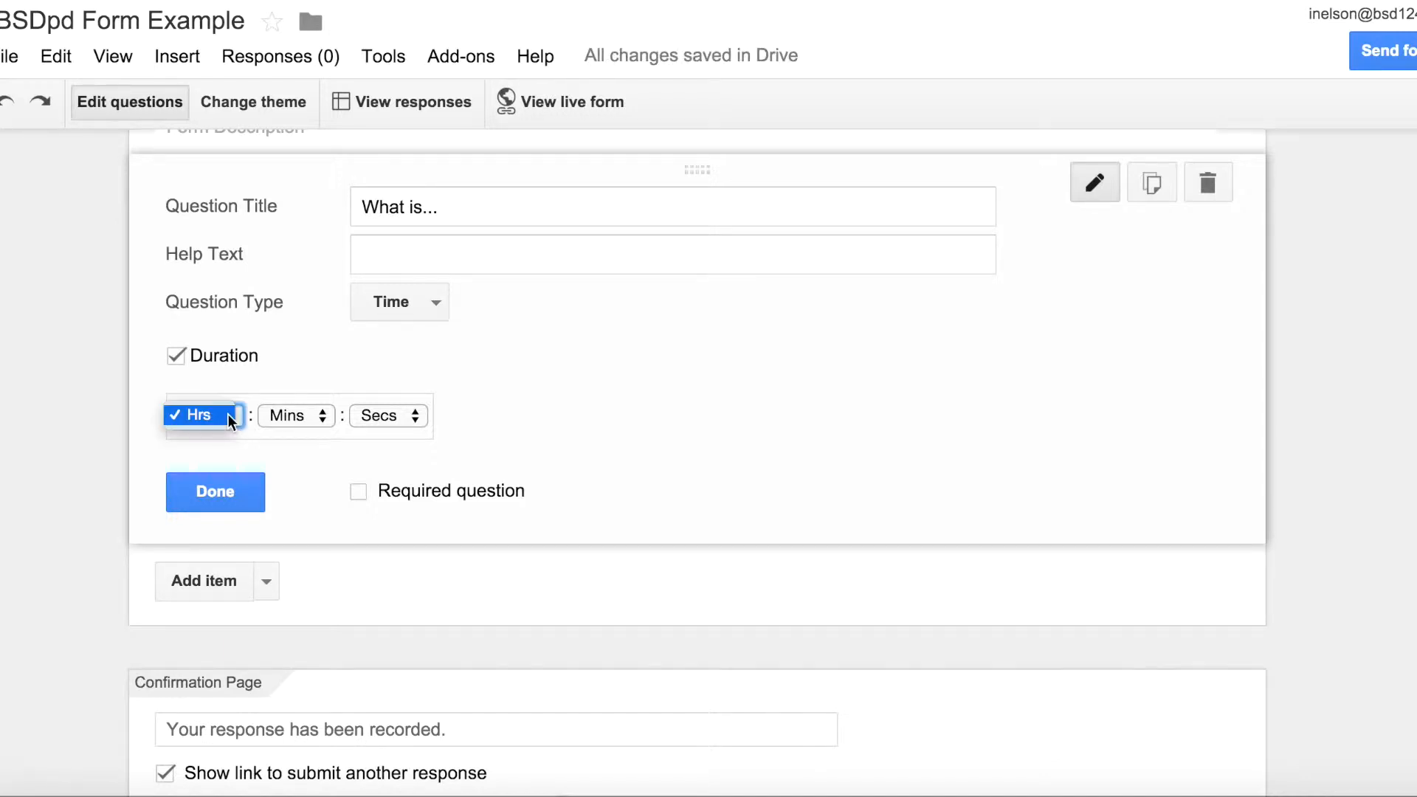
pyautogui.click(325, 416)
pyautogui.click(401, 388)
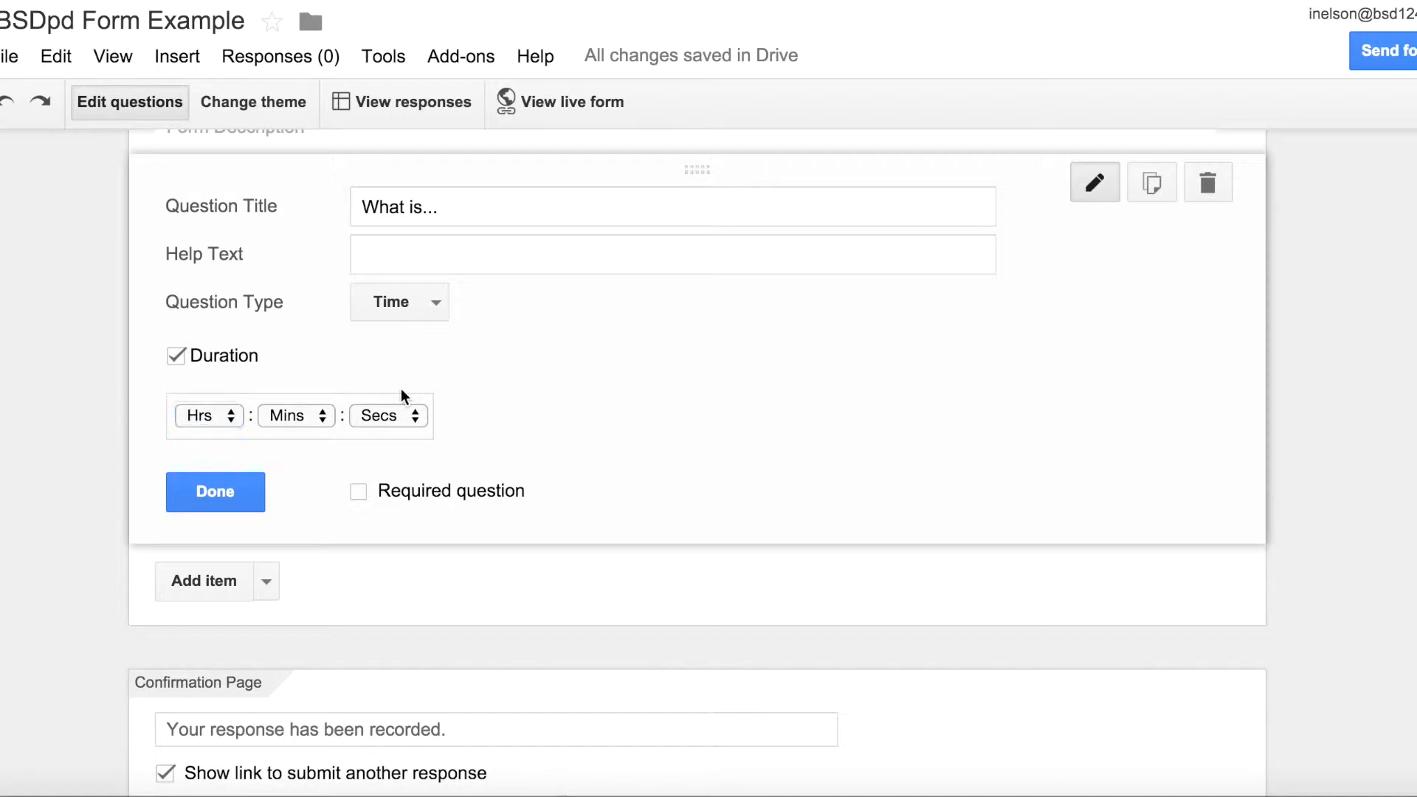
# Step: Return the question to Multiple choice and give it Option 1 to Option 4 plus an "Other" option
pyautogui.click(434, 315)
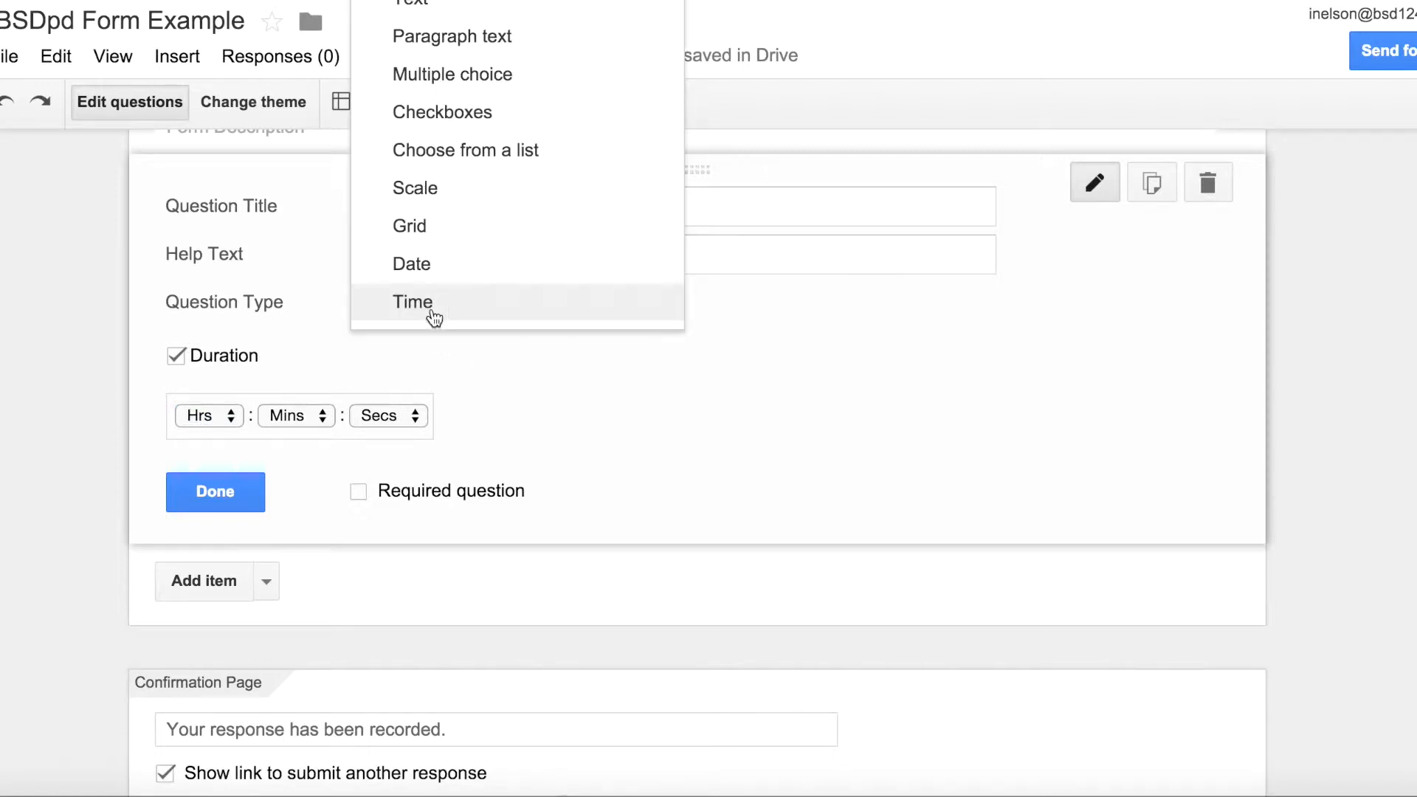
pyautogui.click(506, 76)
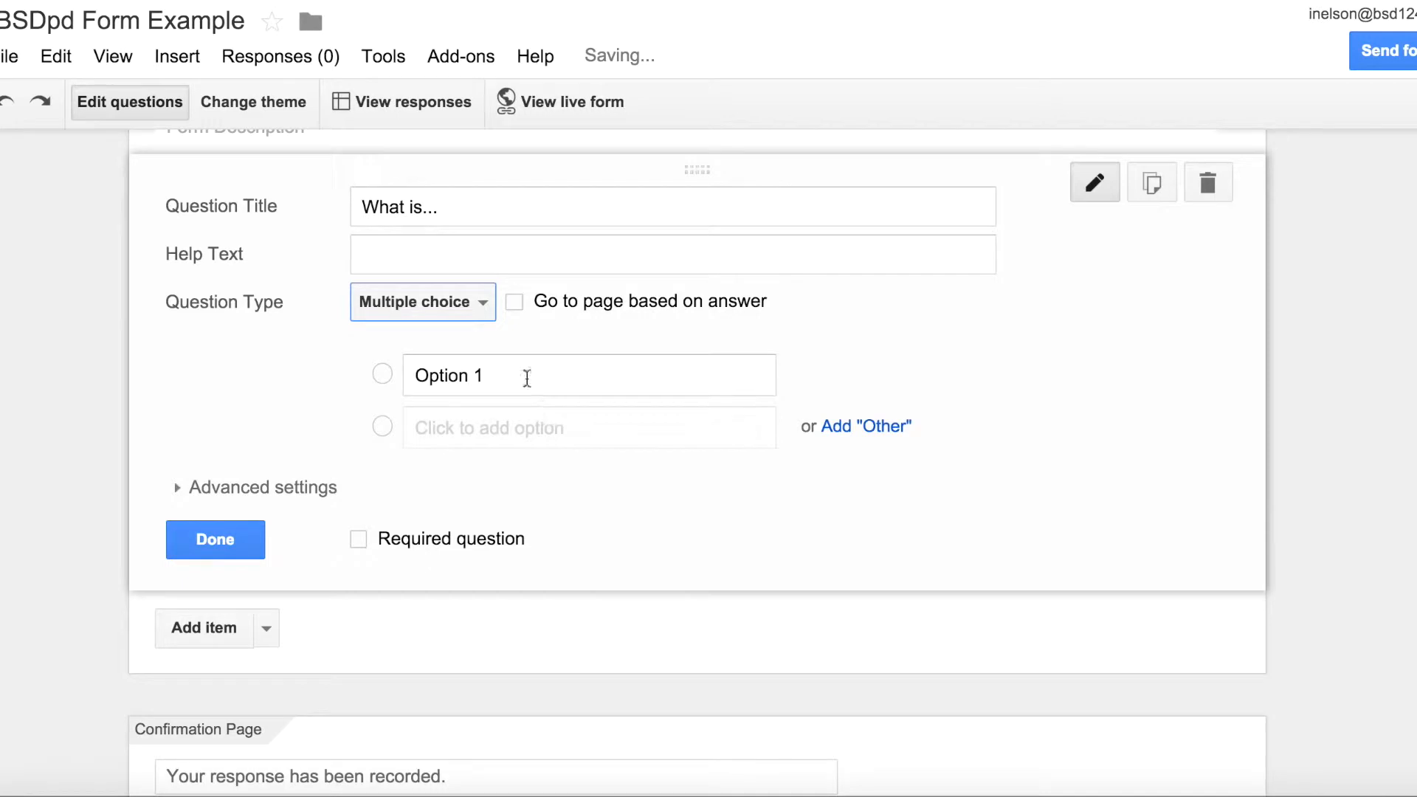
pyautogui.click(527, 378)
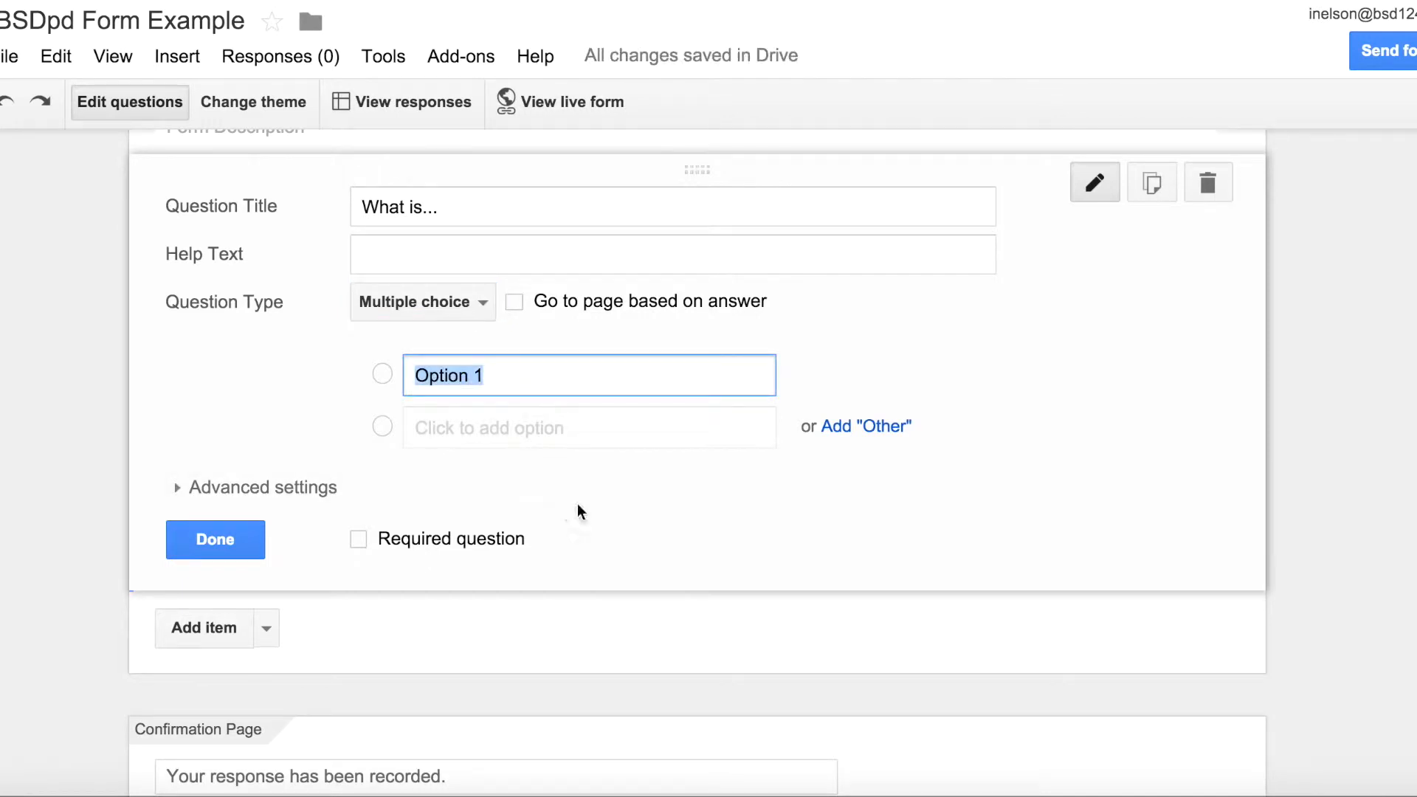
pyautogui.click(898, 432)
pyautogui.click(454, 429)
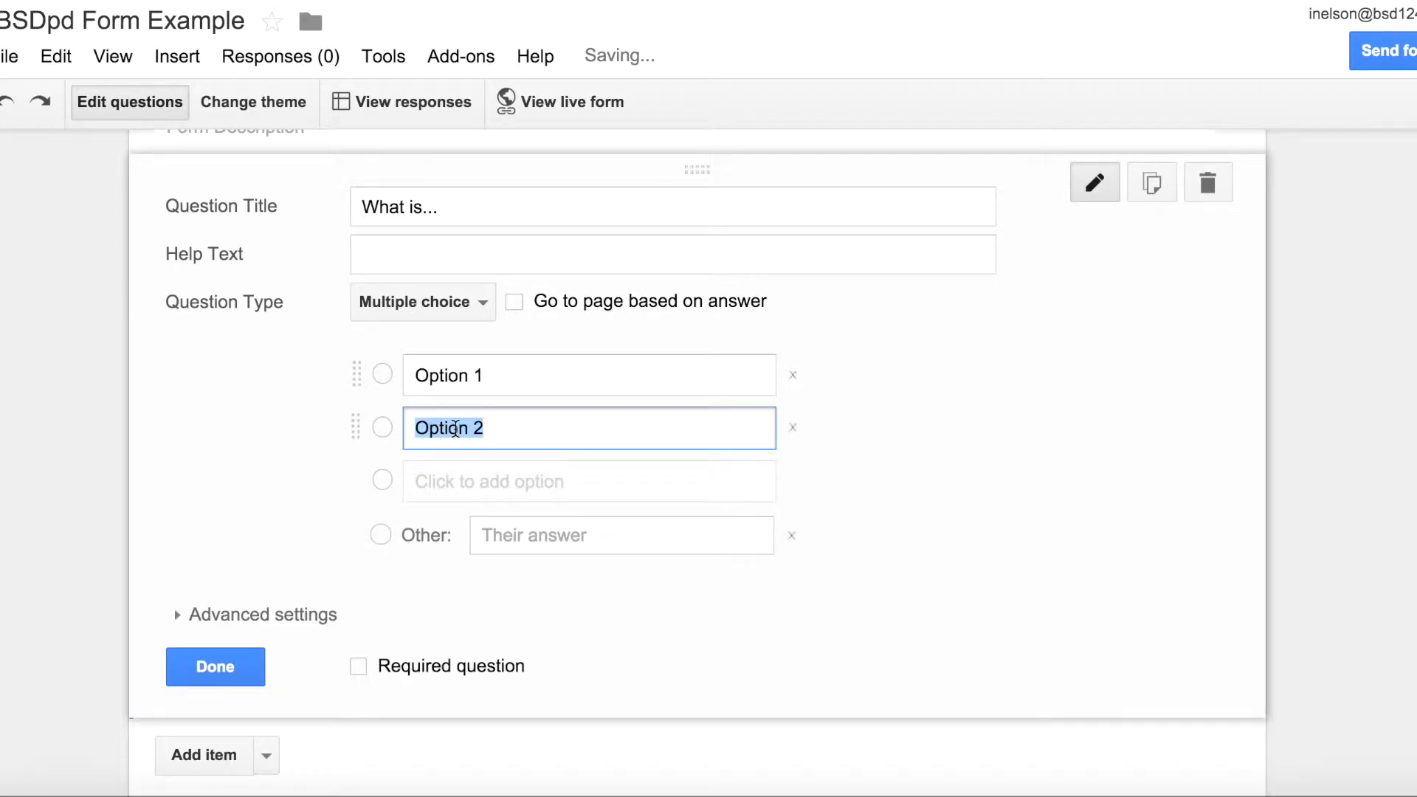
pyautogui.click(582, 490)
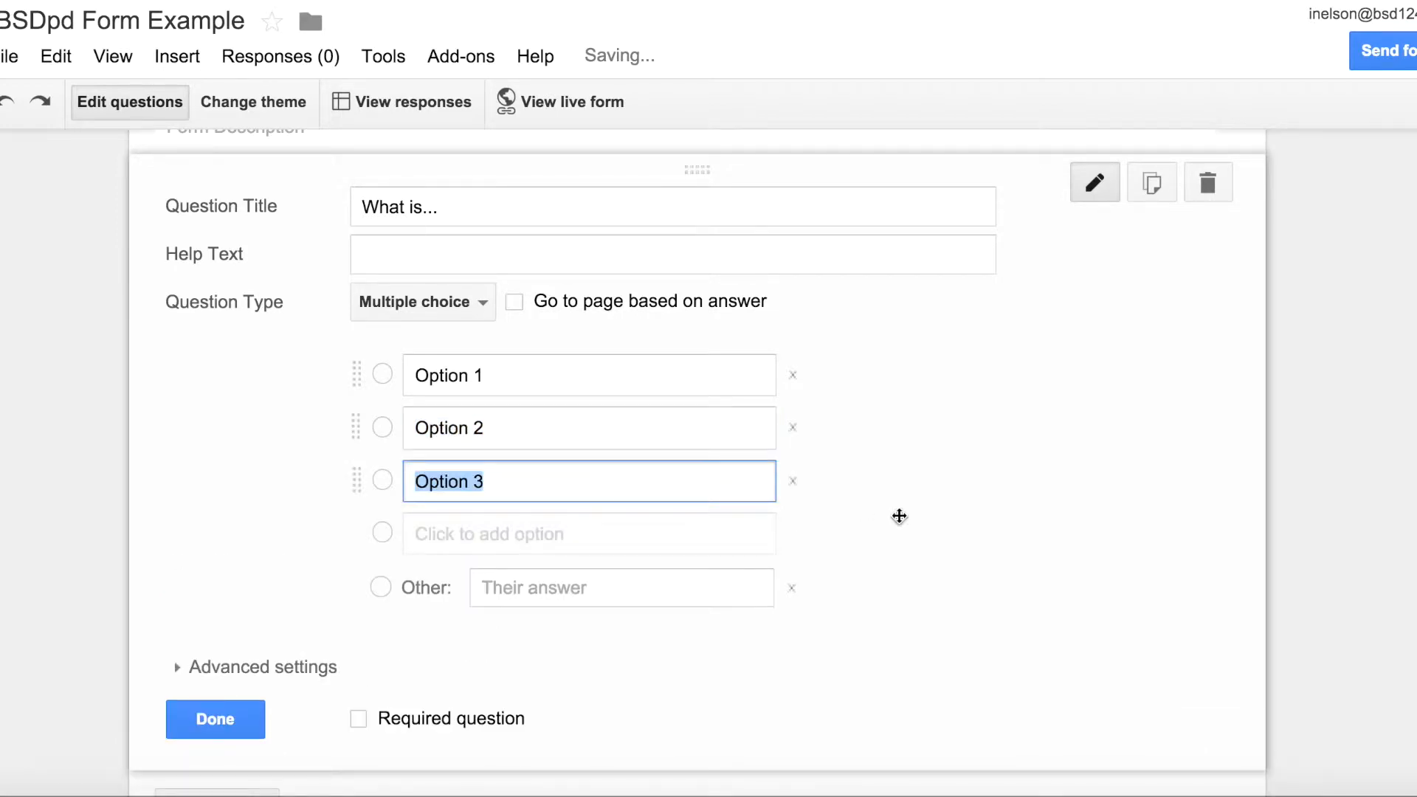
pyautogui.click(550, 542)
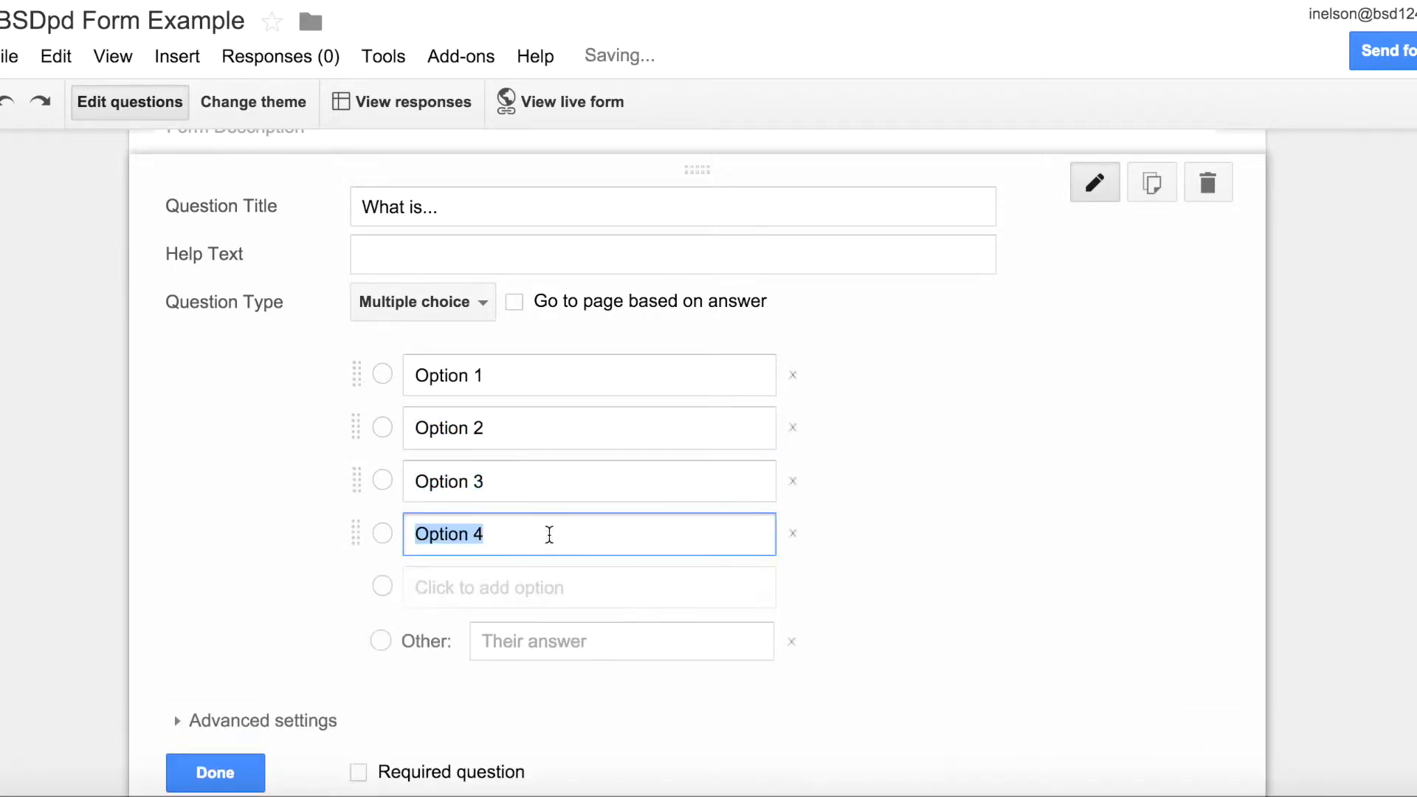
# Step: Make the question required and enable going to a page based on the answer
pyautogui.scroll(-2, 232, 506)
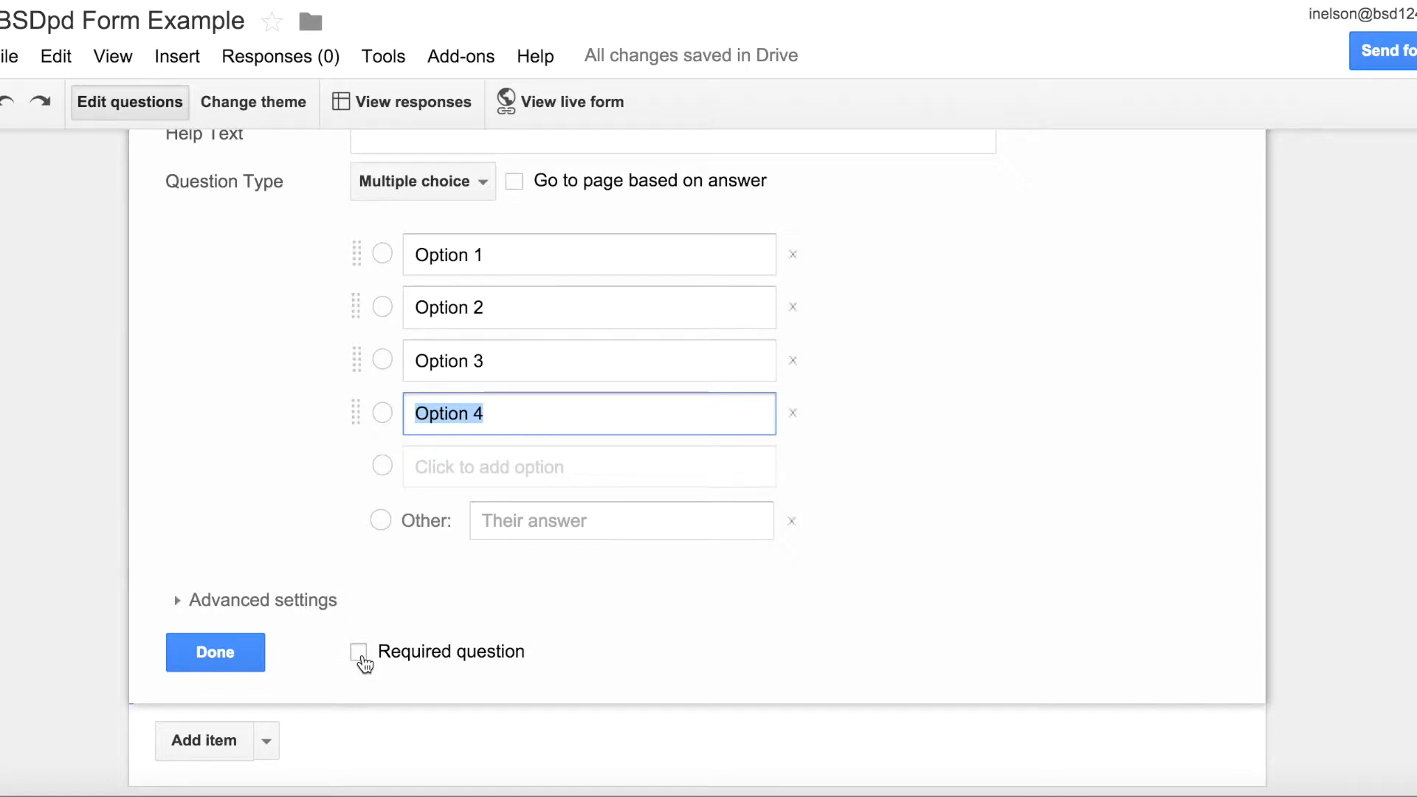
pyautogui.click(360, 659)
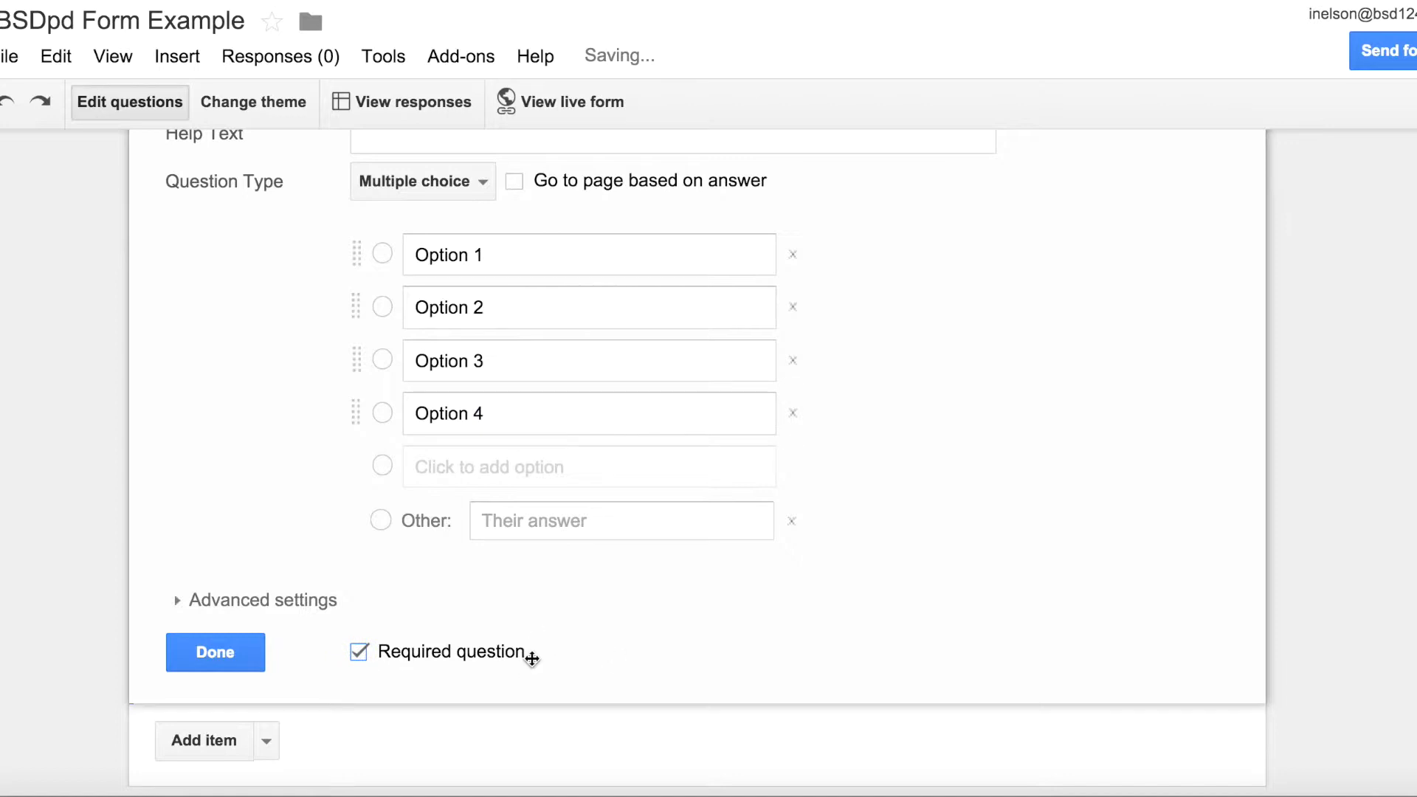
pyautogui.scroll(1, 531, 658)
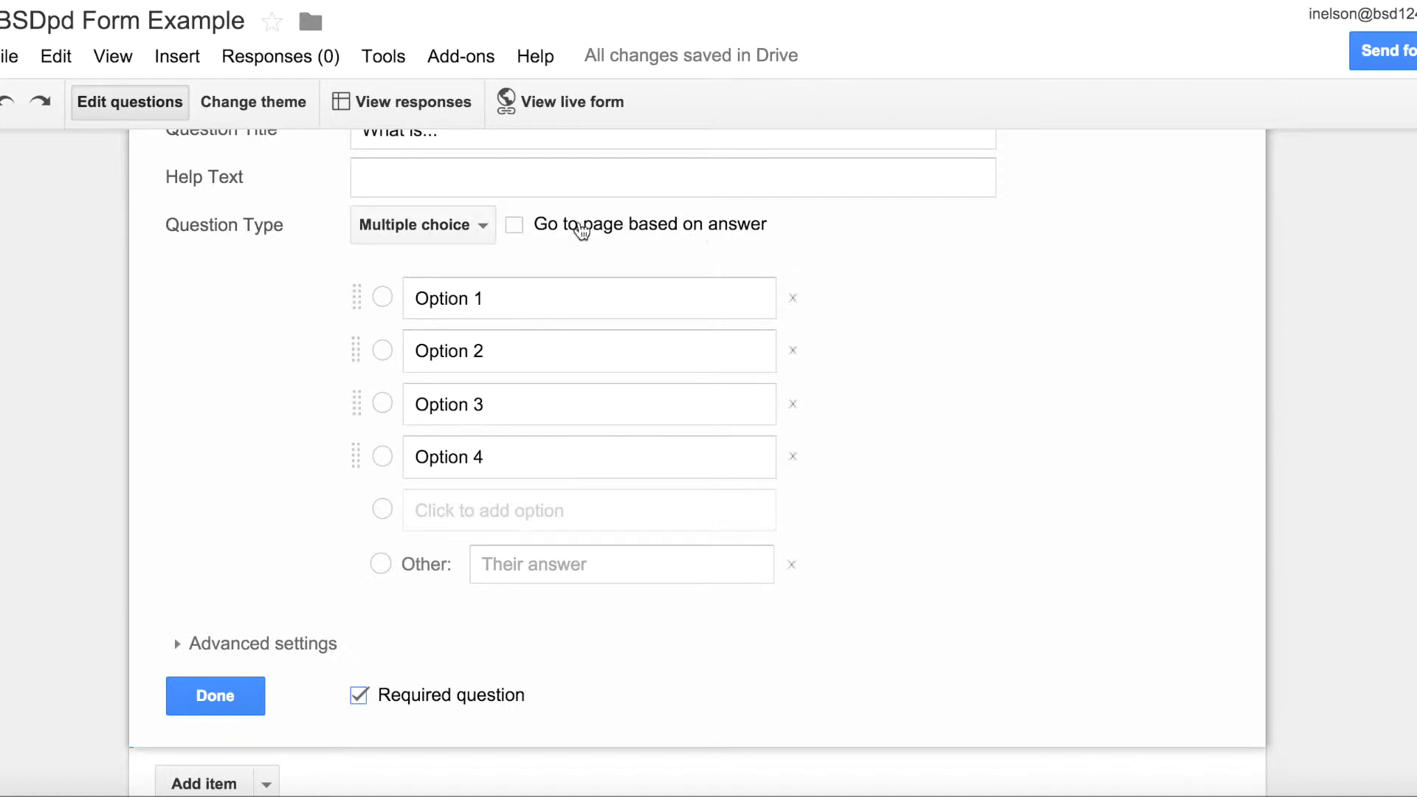
pyautogui.click(514, 229)
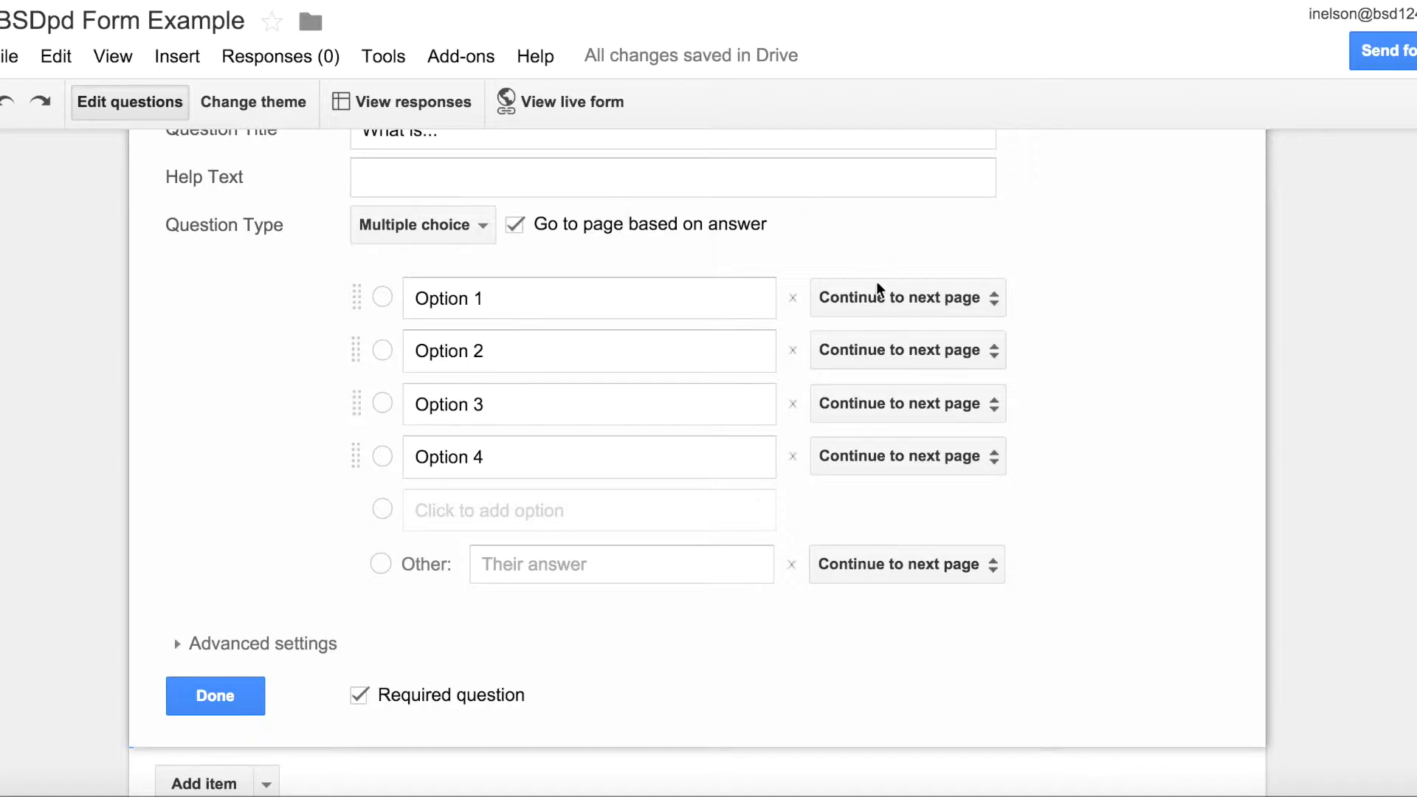
# Step: Review the page destinations for Option 1, keep "Continue to next page", and finish editing the question
pyautogui.click(966, 298)
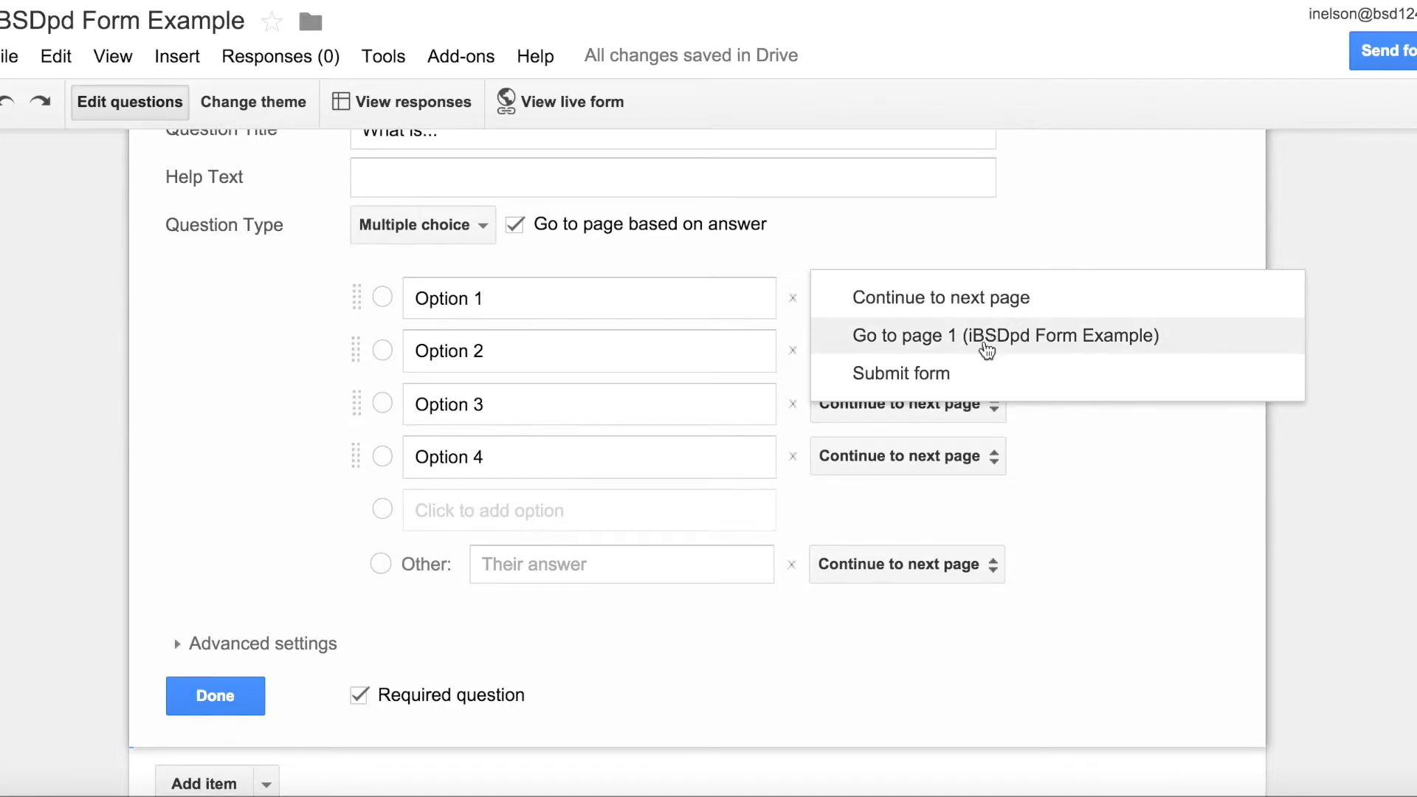
pyautogui.click(801, 214)
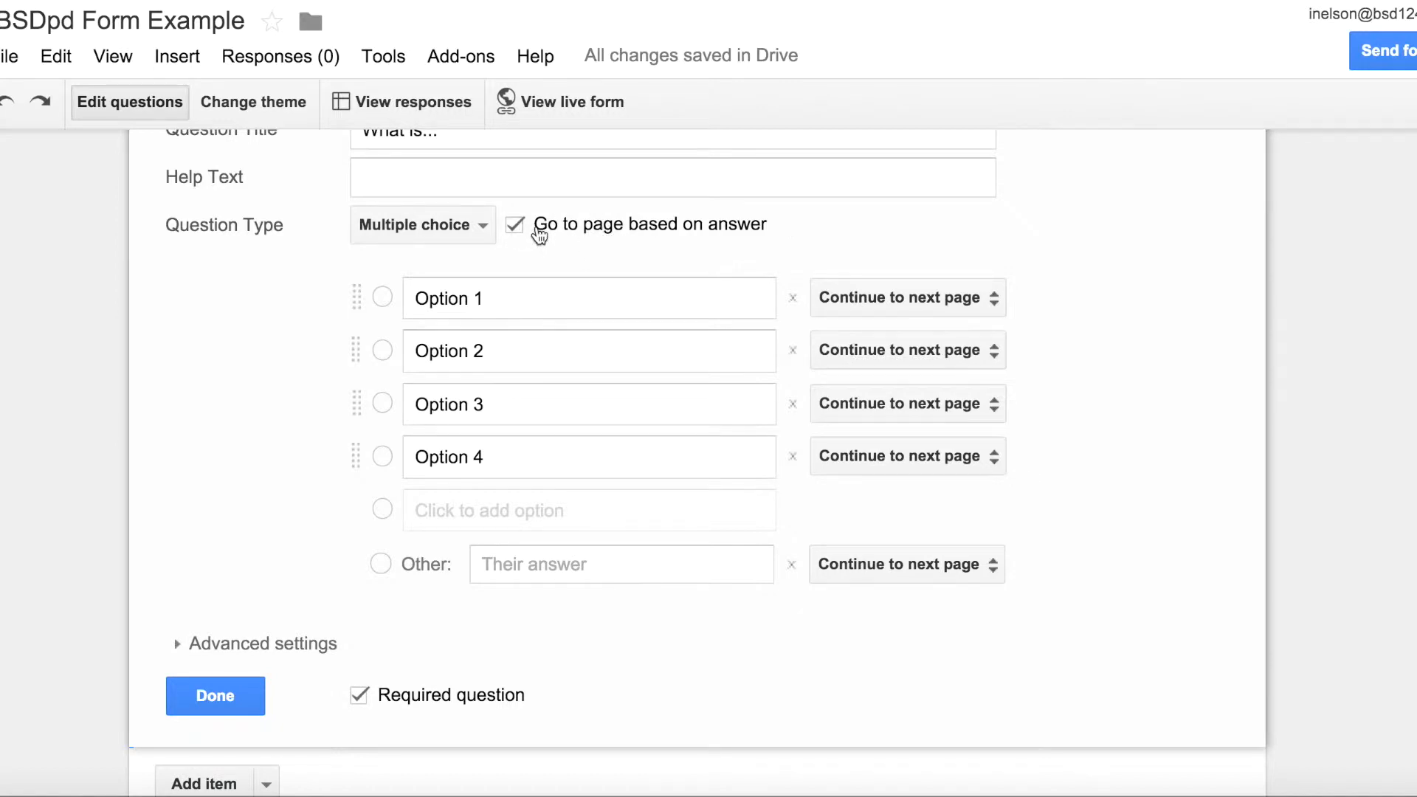
pyautogui.click(902, 302)
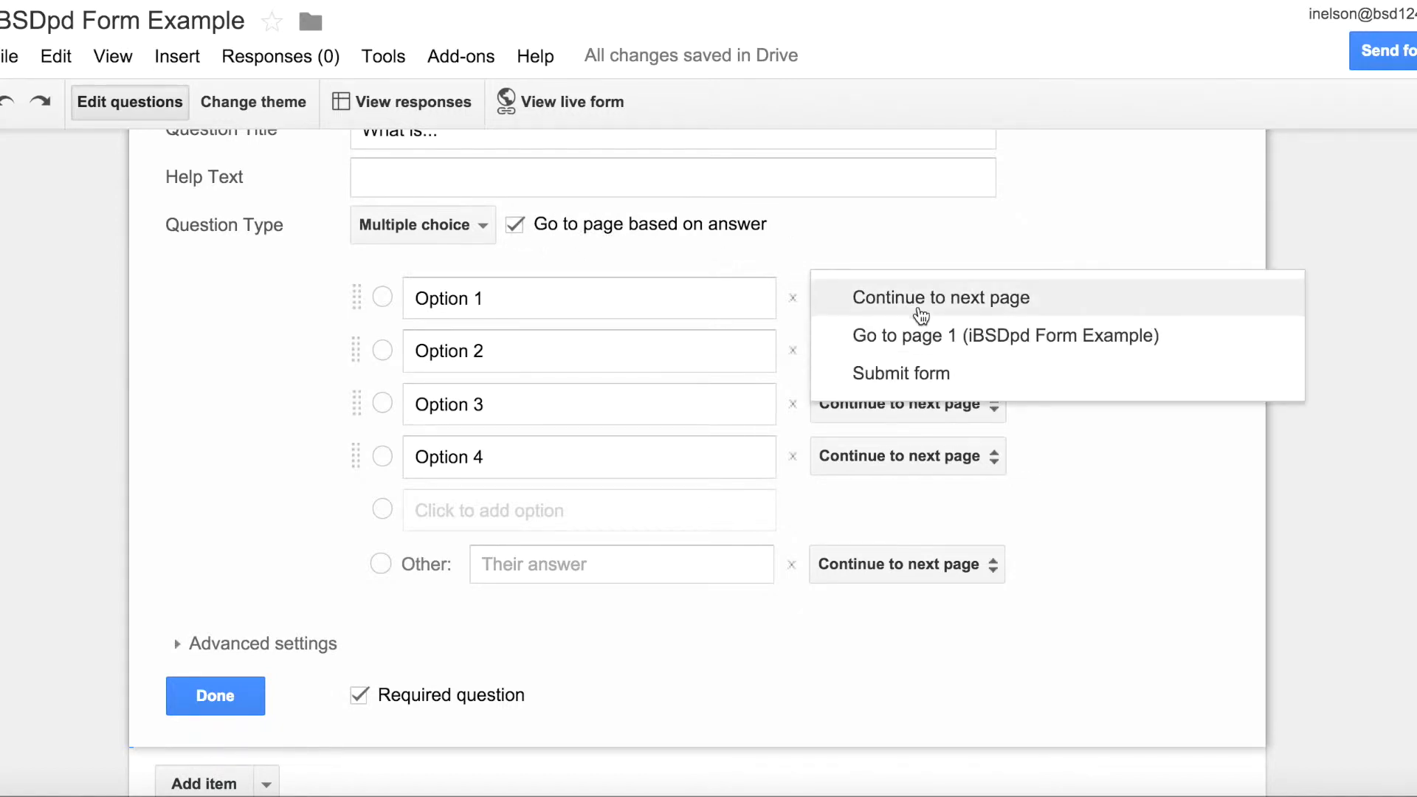
pyautogui.click(884, 281)
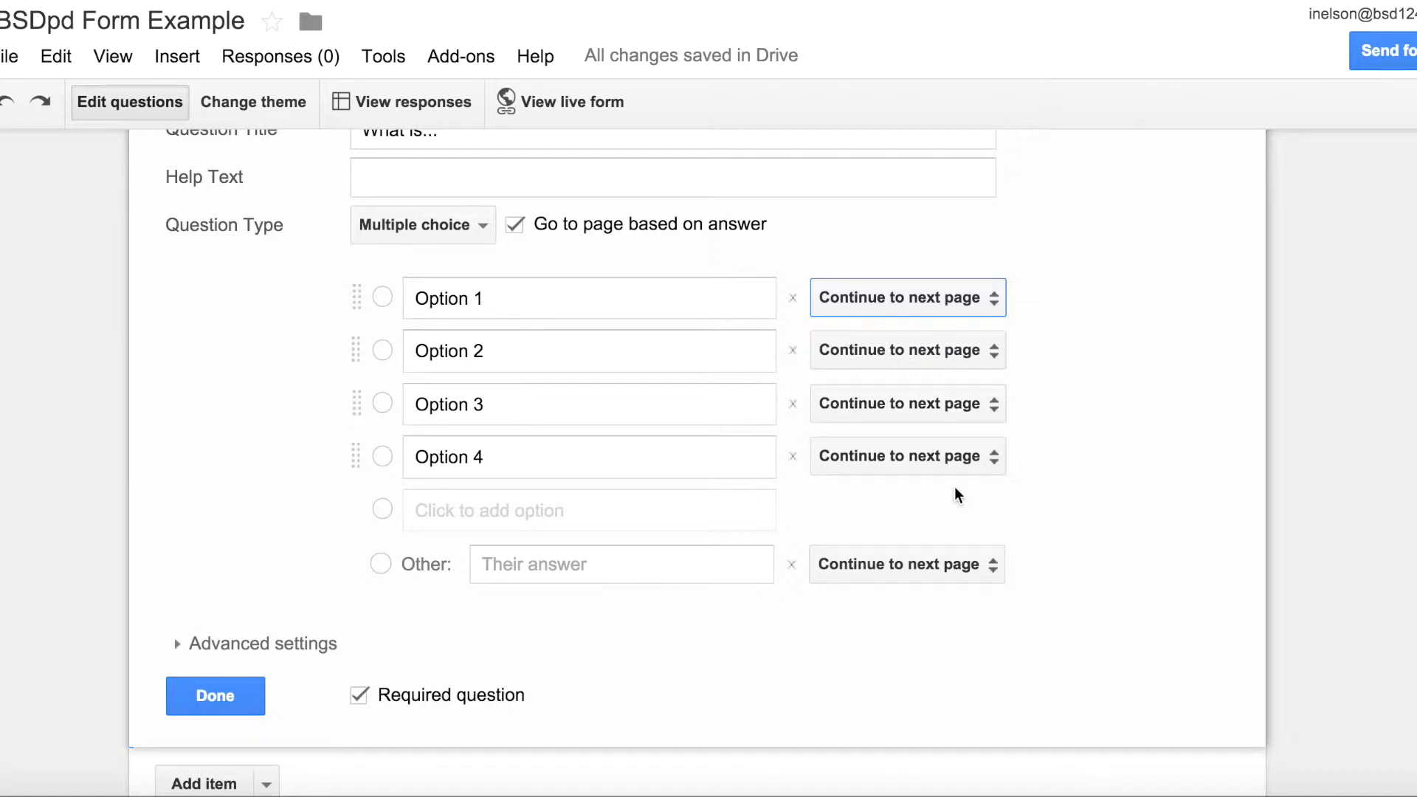
pyautogui.click(234, 692)
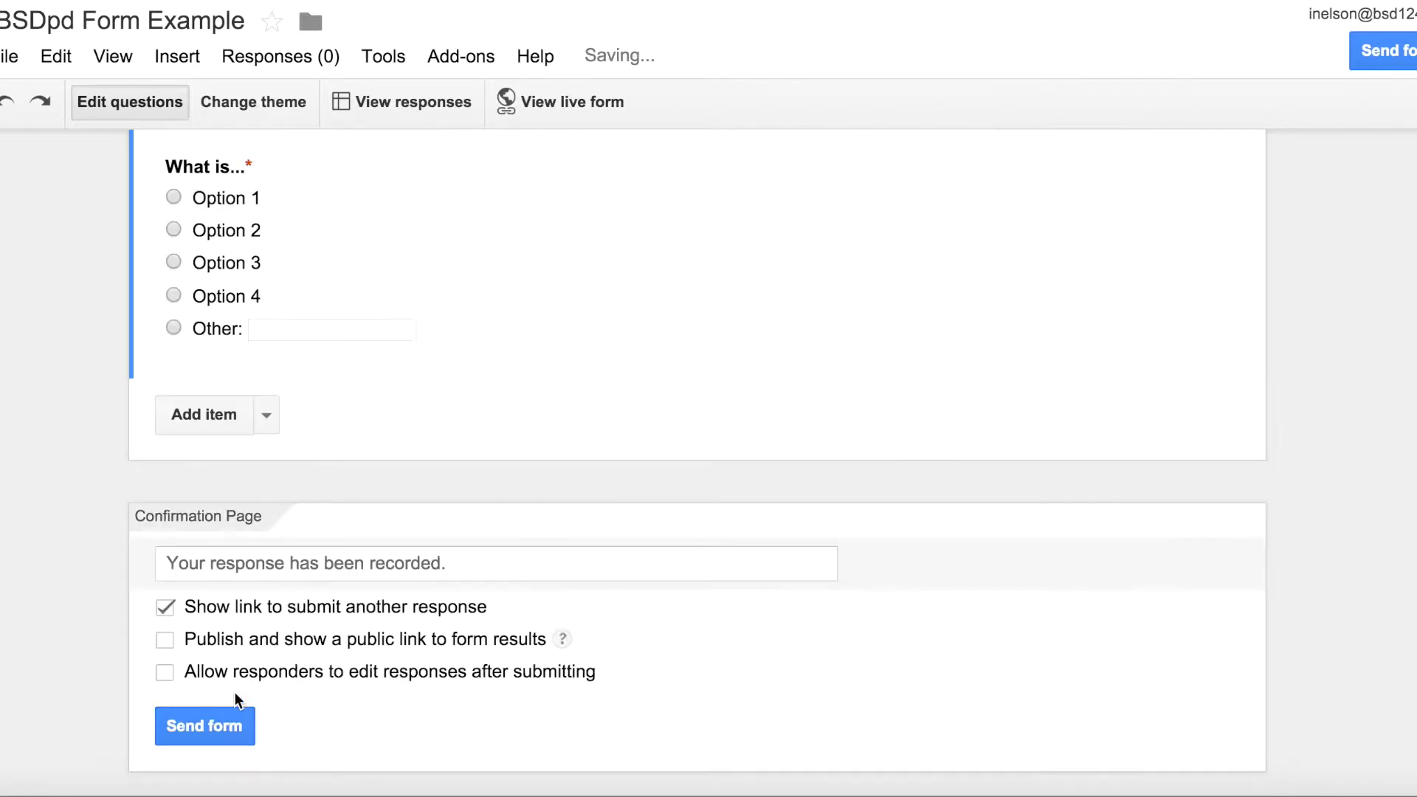
# Step: Reopen the "What is..." question for editing, review its options and page destinations, and close it again
pyautogui.scroll(5, 85, 510)
pyautogui.scroll(-2, 86, 511)
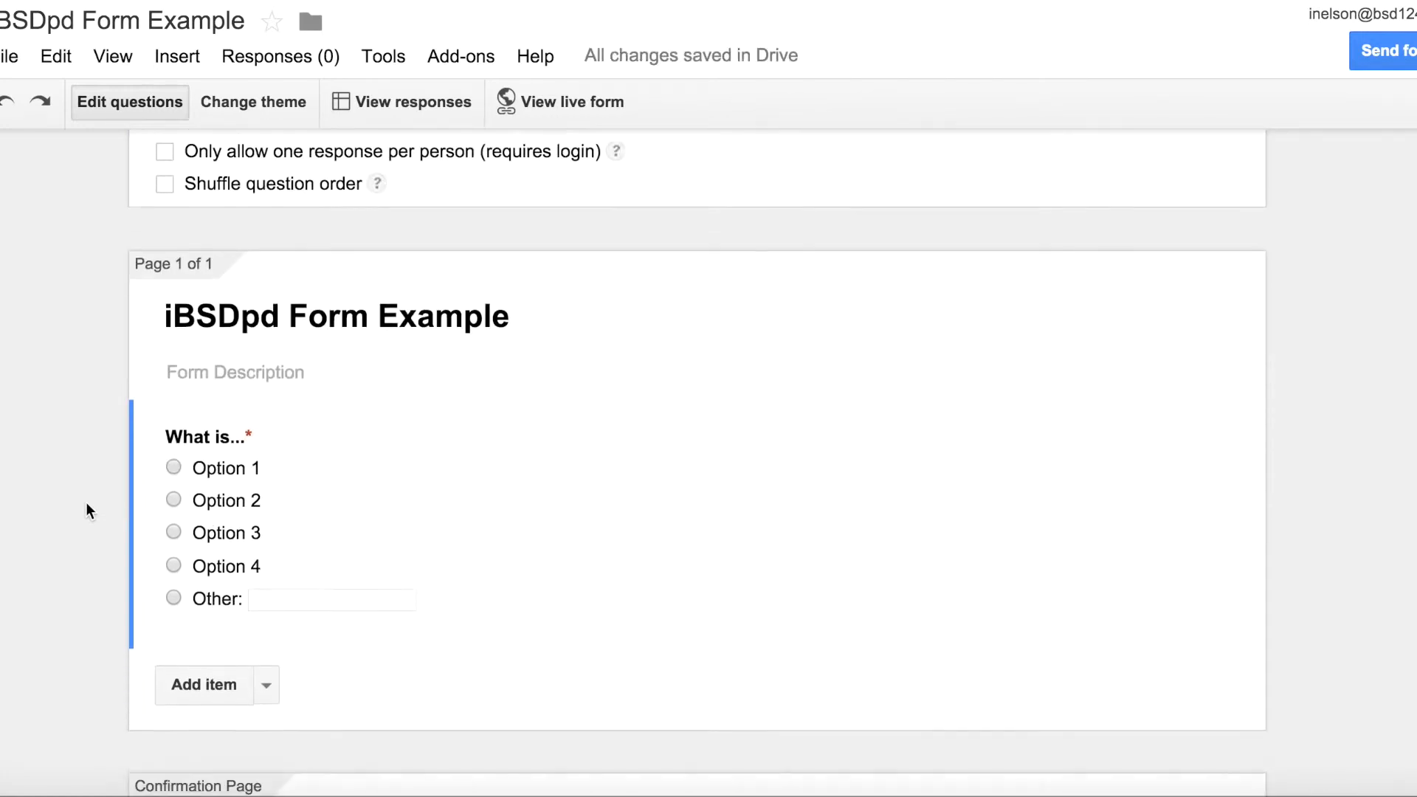
pyautogui.scroll(-1, 85, 502)
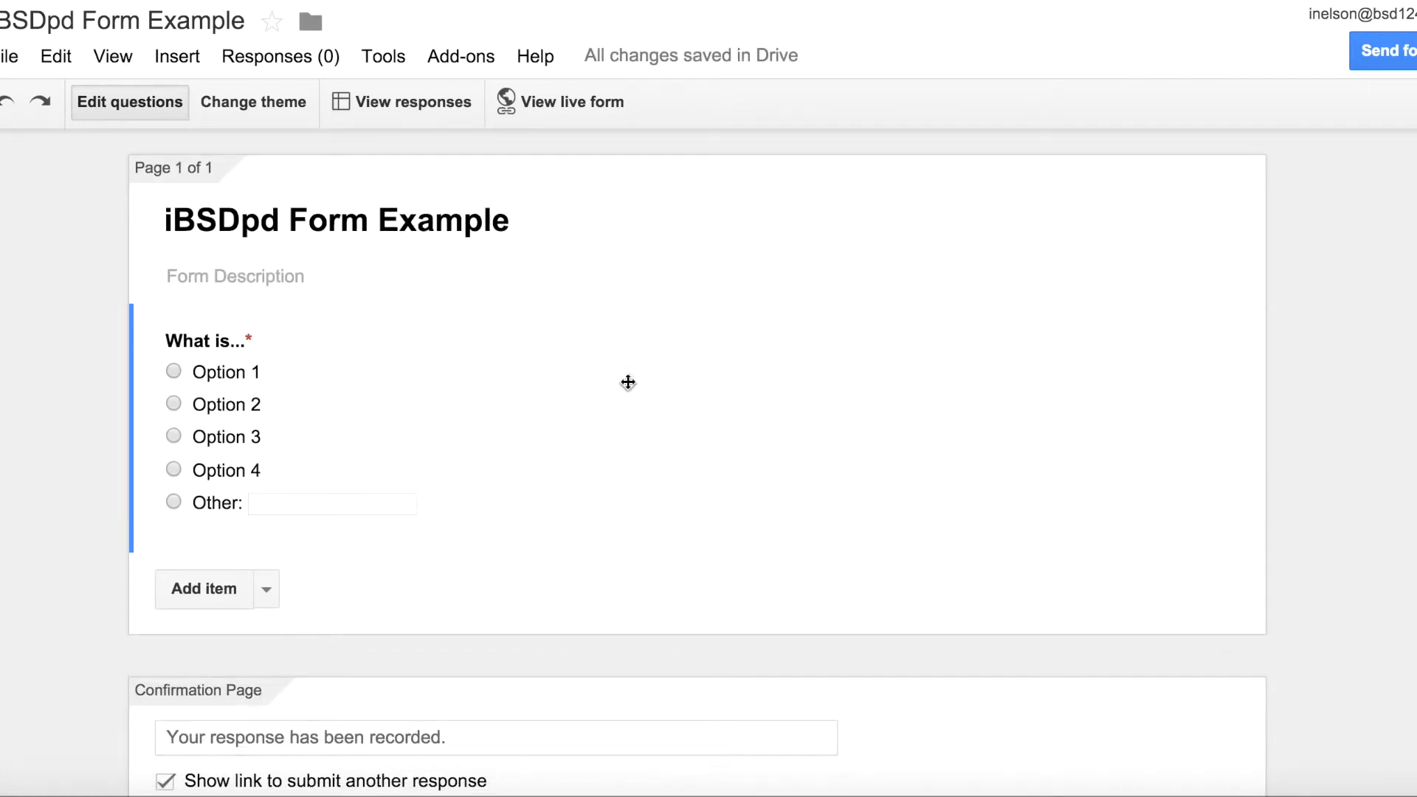
pyautogui.moveTo(636, 379)
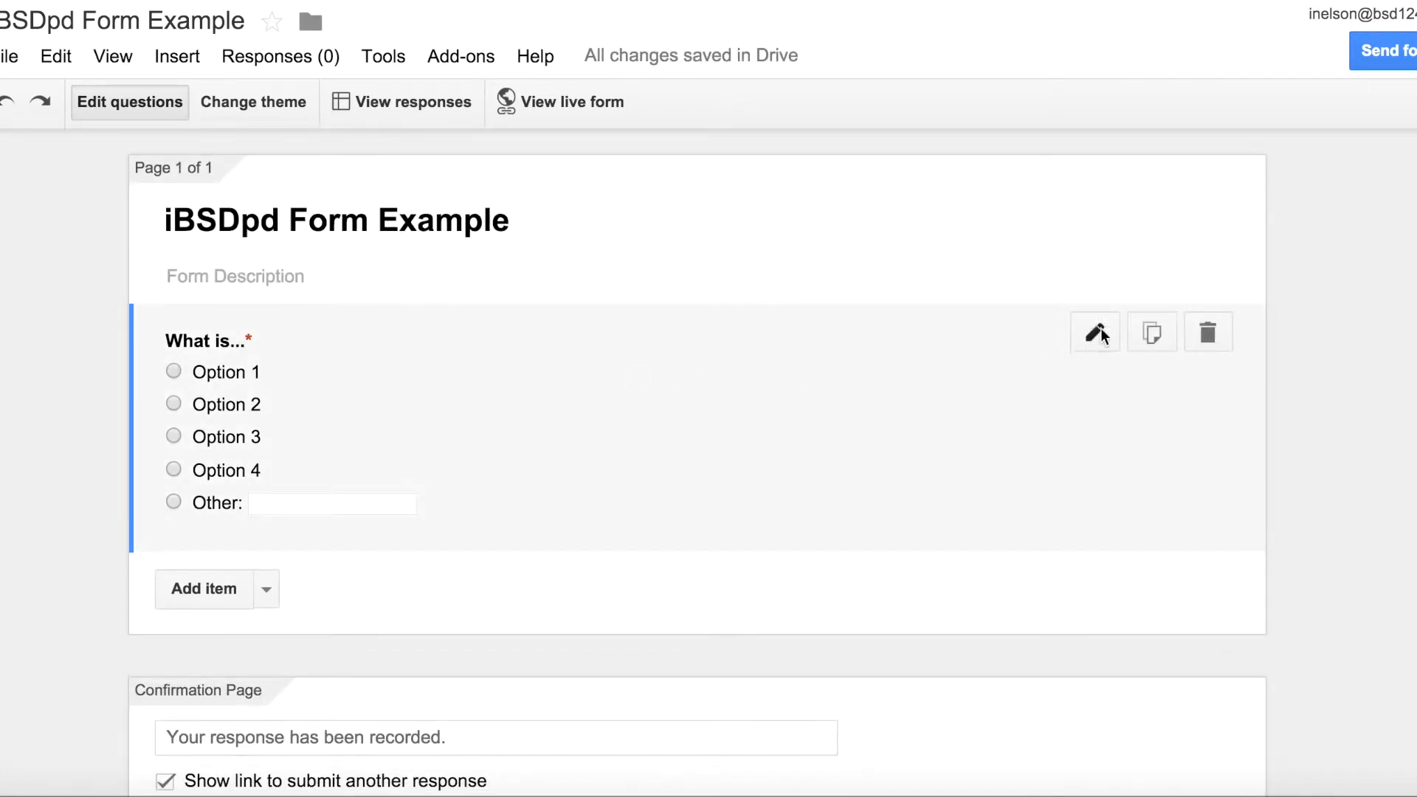
pyautogui.click(822, 411)
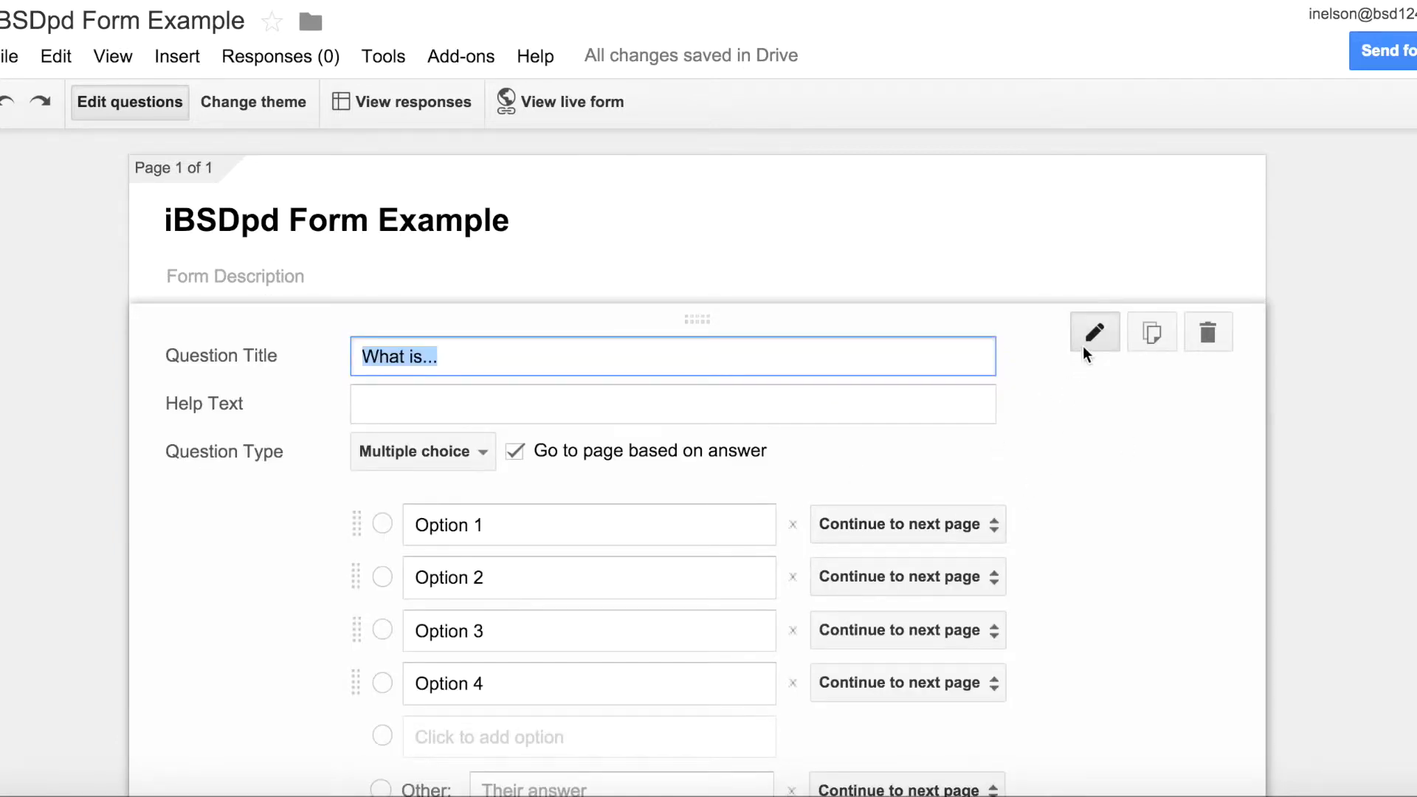
pyautogui.click(1002, 246)
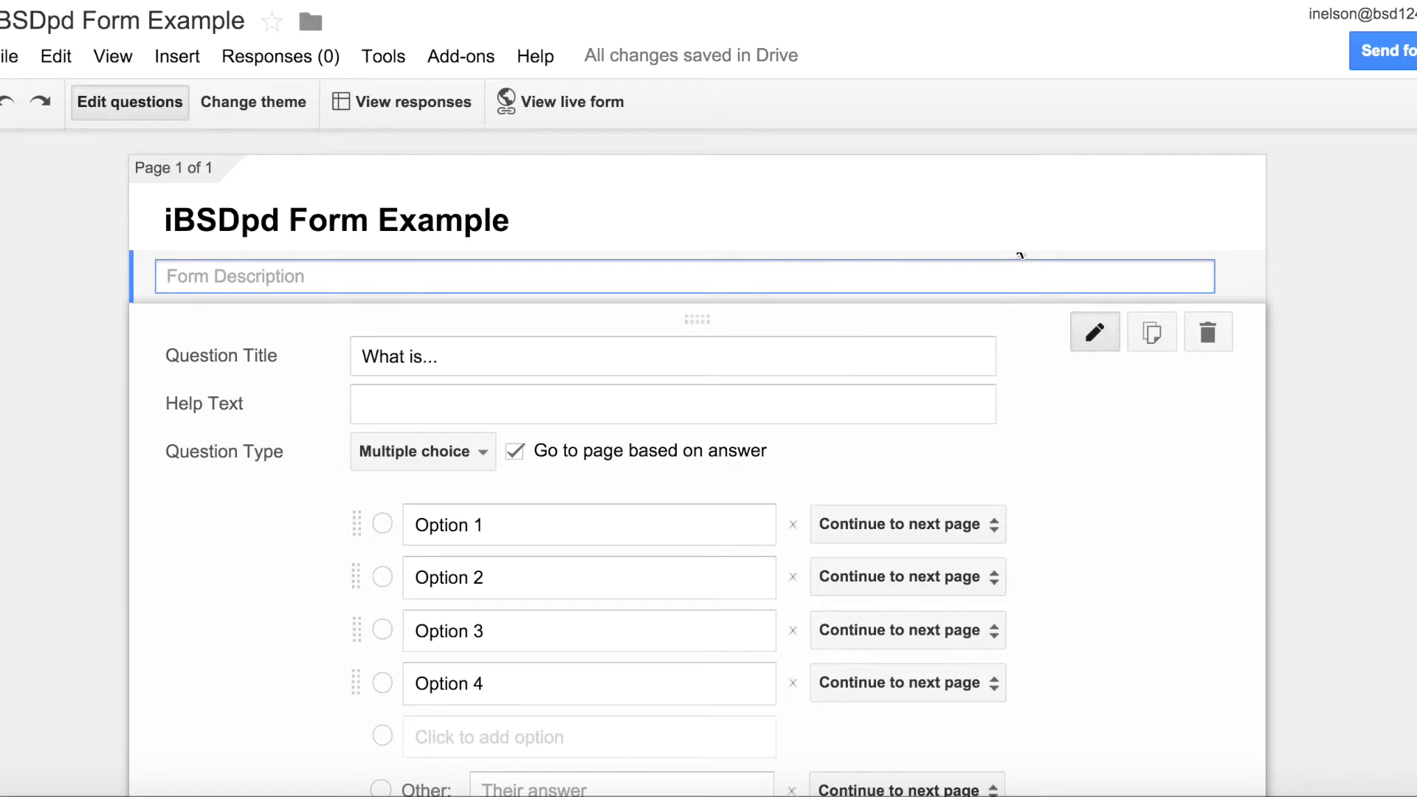
pyautogui.click(1089, 341)
pyautogui.click(1098, 162)
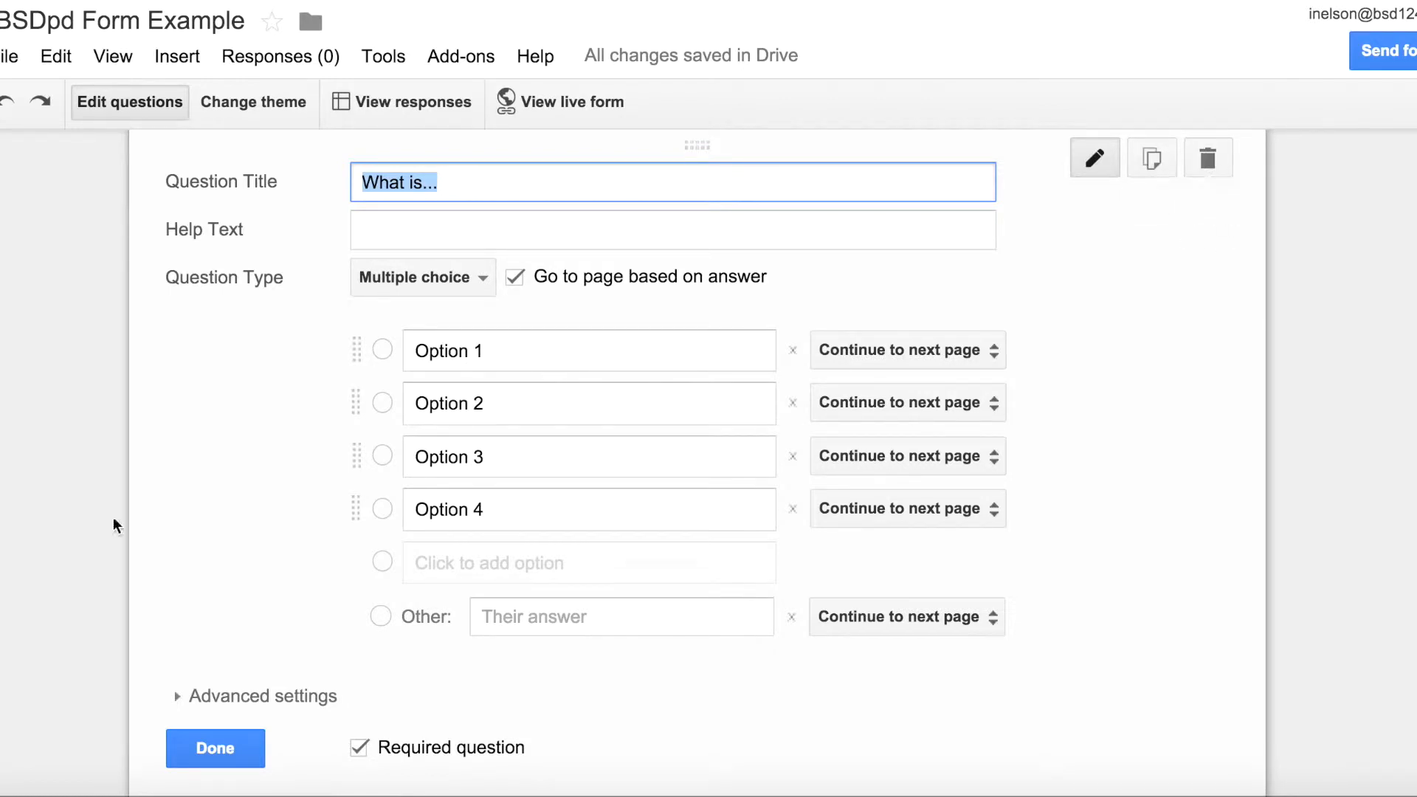
pyautogui.click(77, 522)
pyautogui.click(193, 747)
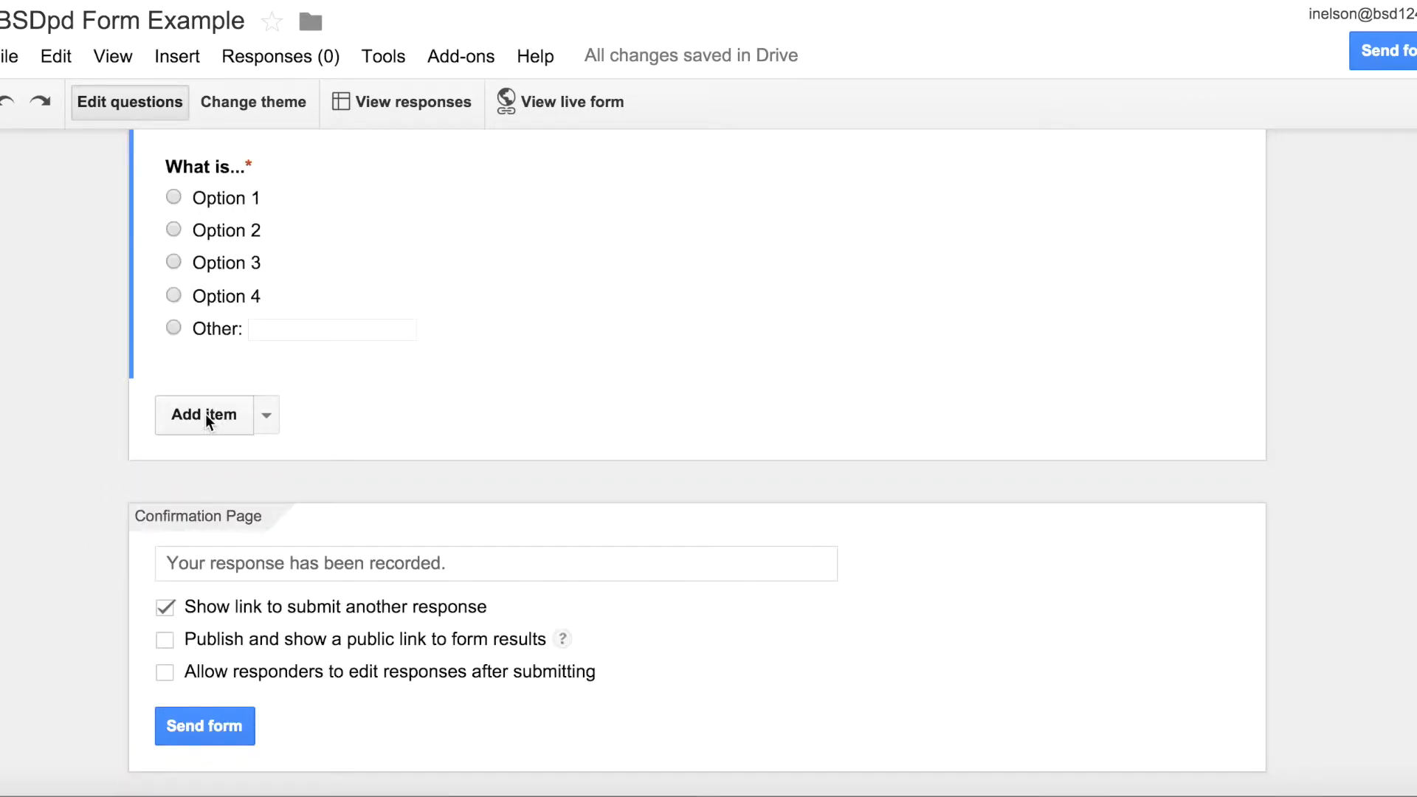
# Step: Add an untitled "Choose from a list" question below the "What is..." question and finish editing it
pyautogui.click(267, 415)
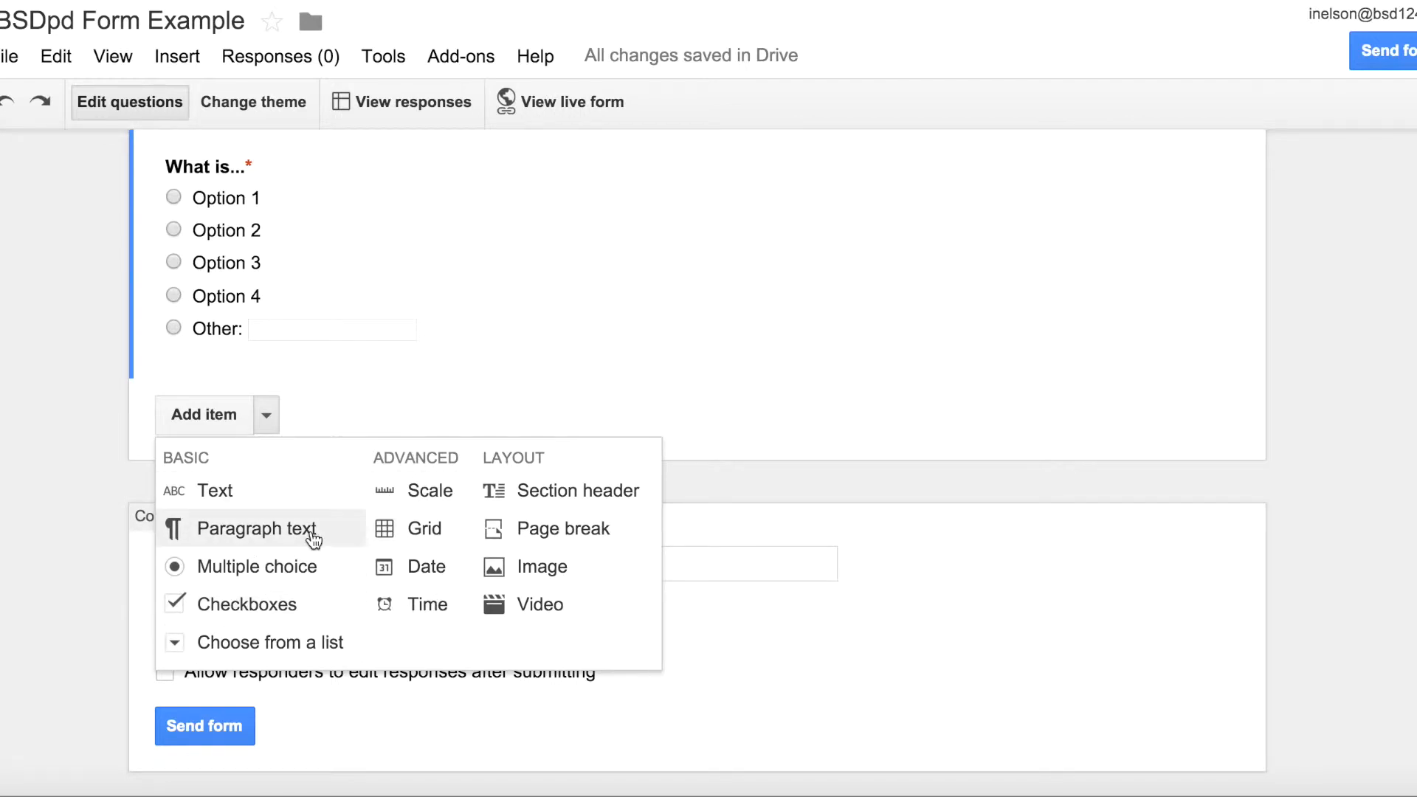
pyautogui.click(294, 637)
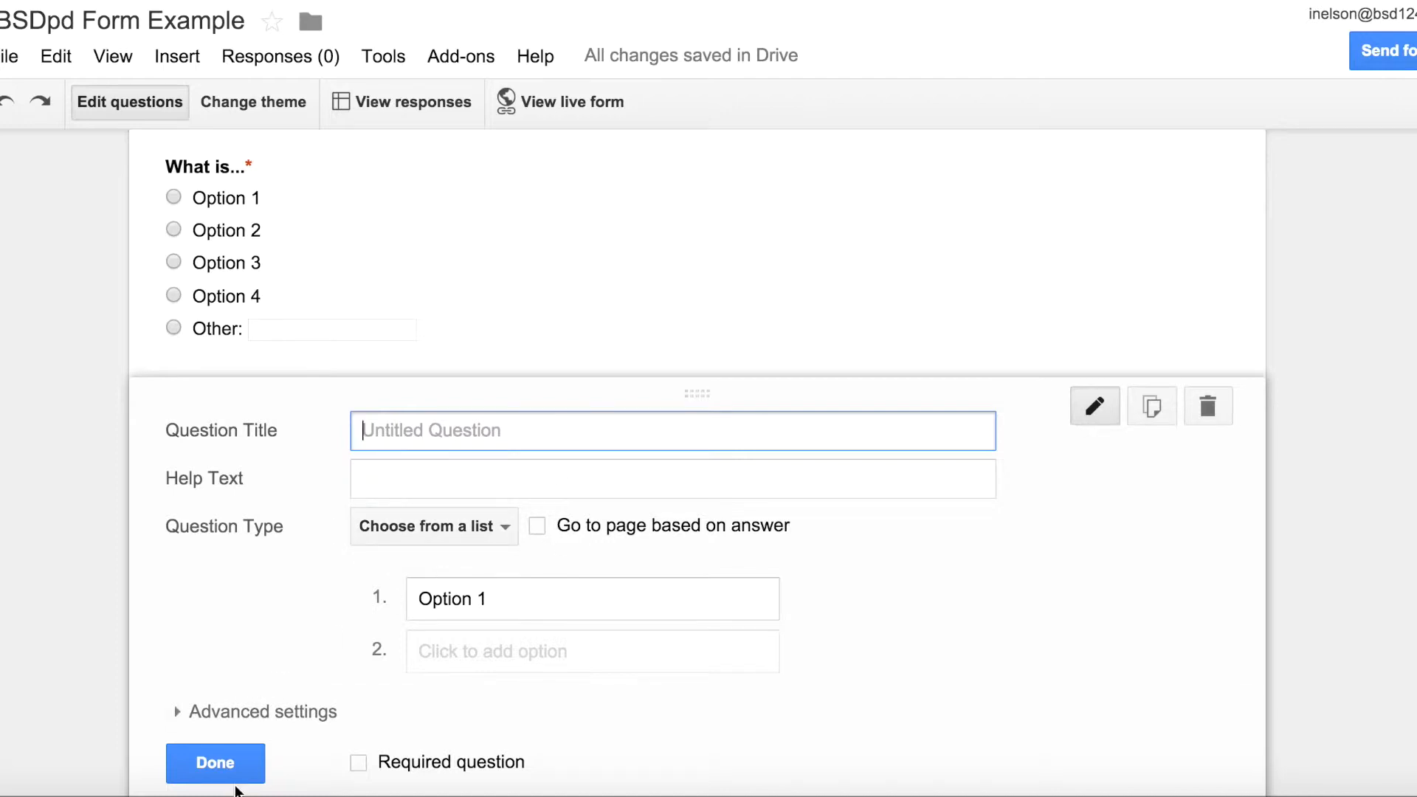
pyautogui.click(251, 760)
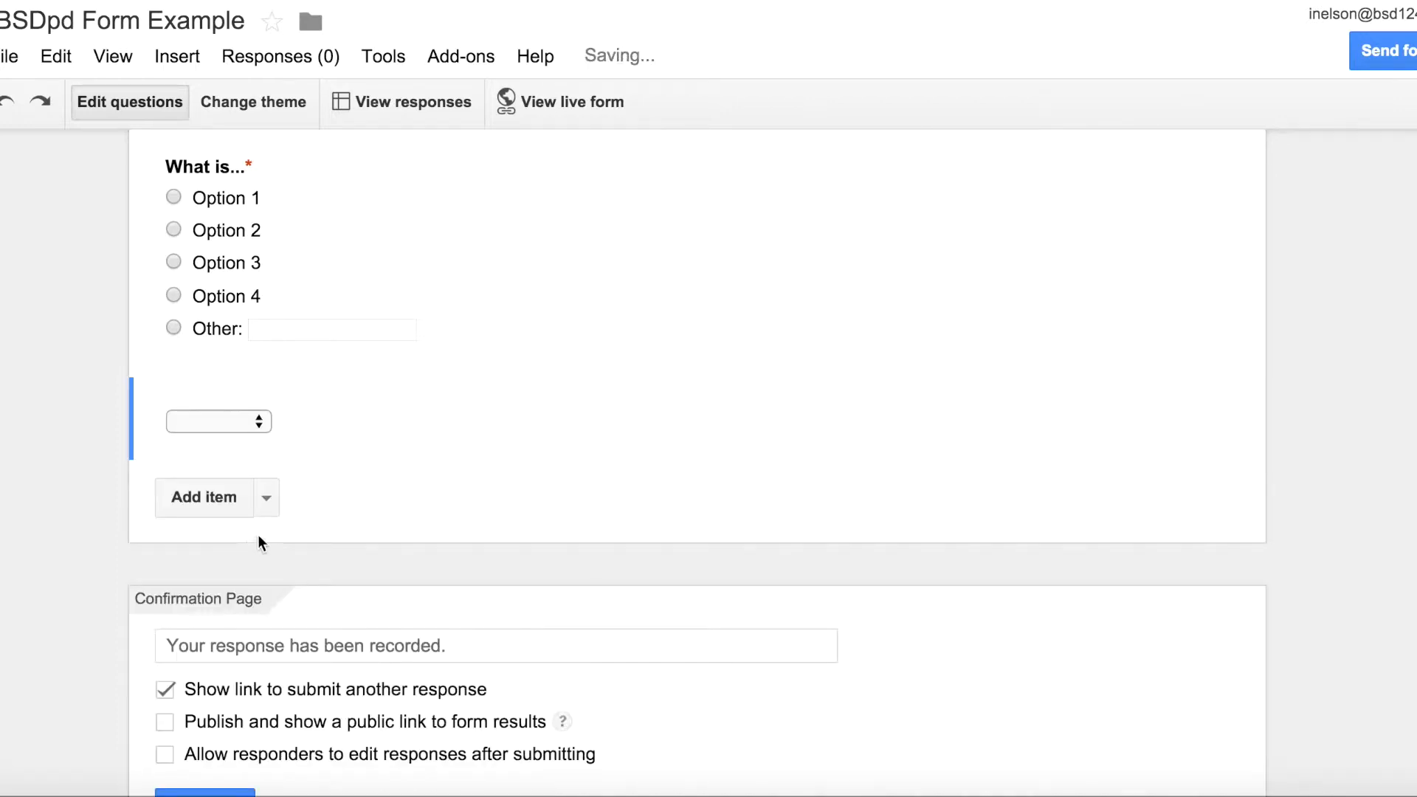
# Step: Insert a page break after the list question and title the new page "Image"
pyautogui.click(267, 497)
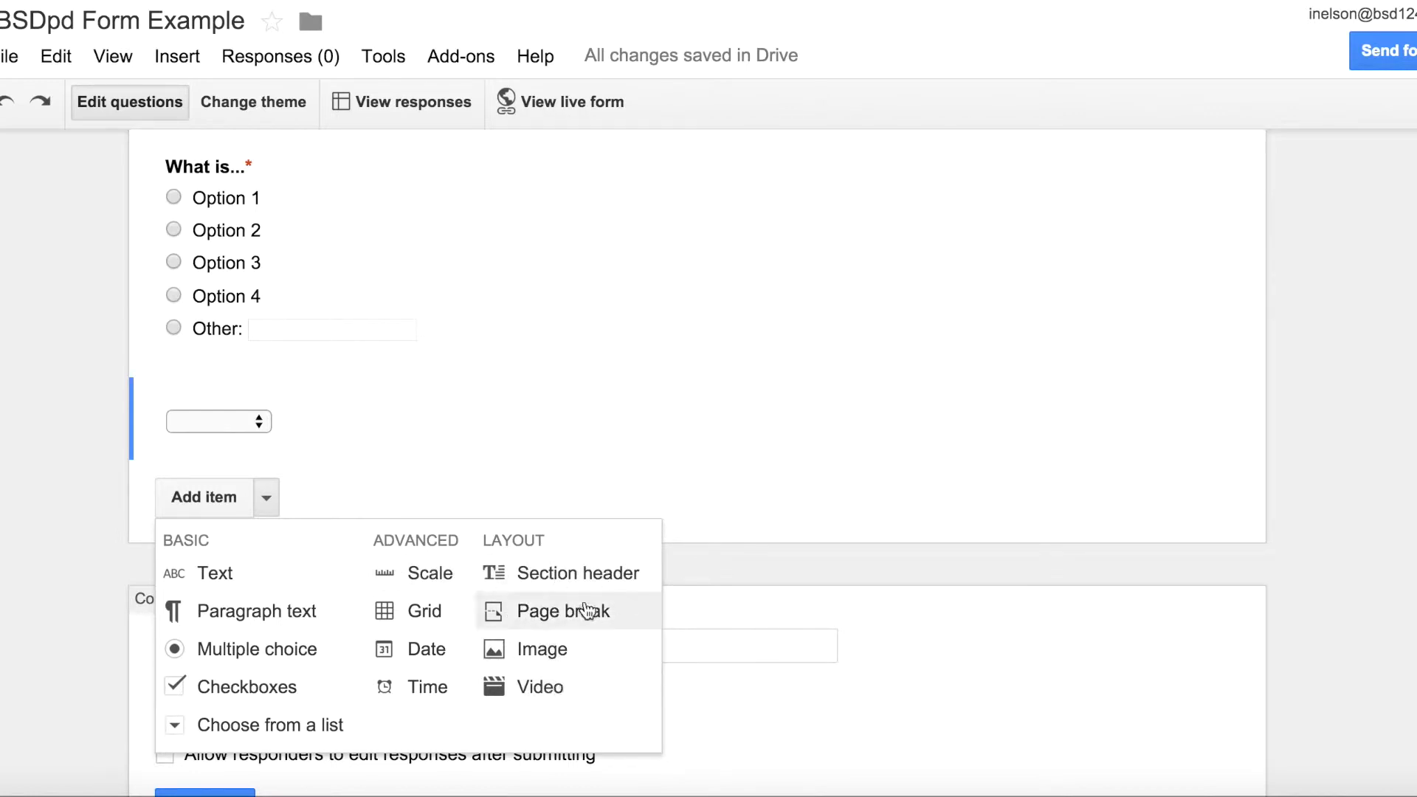
pyautogui.click(557, 611)
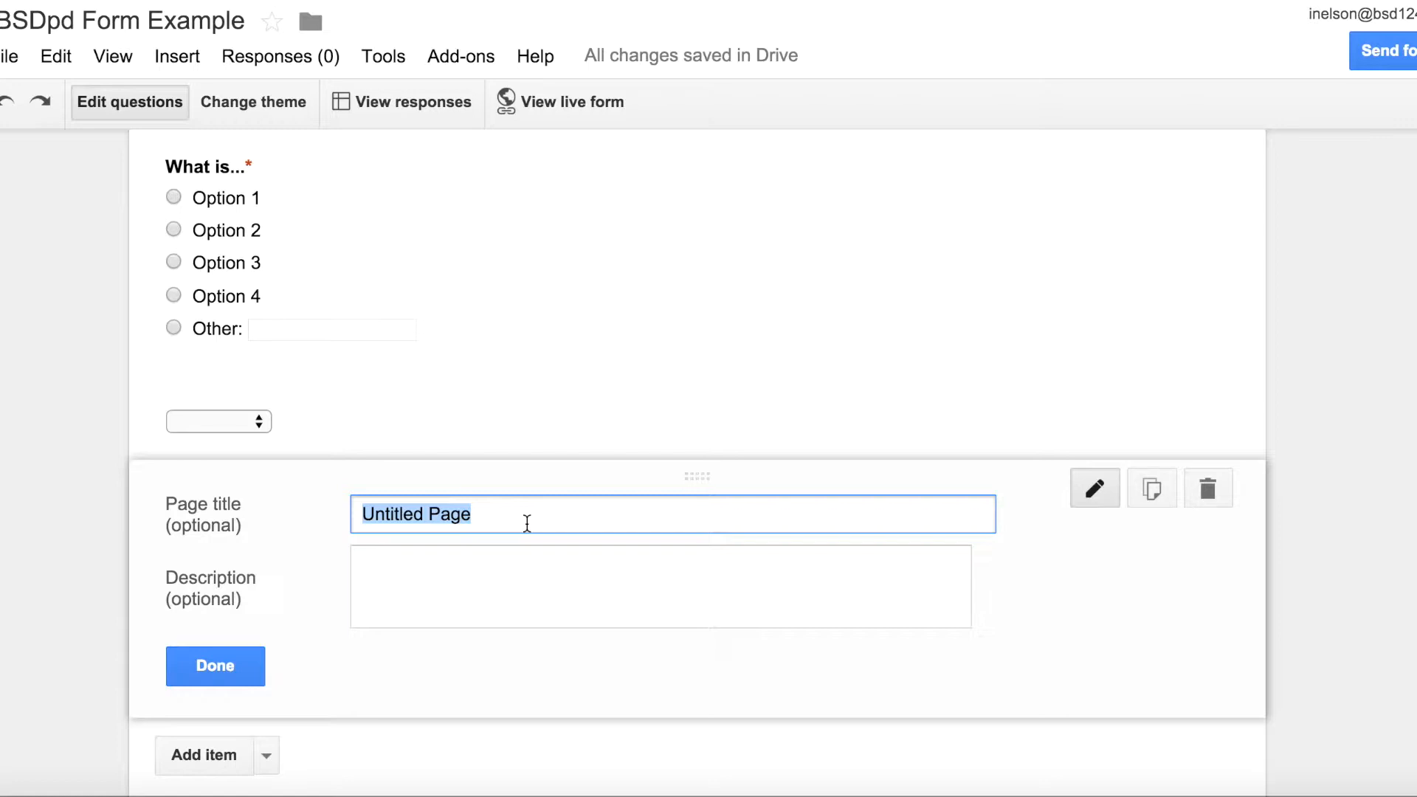
pyautogui.write('Image')
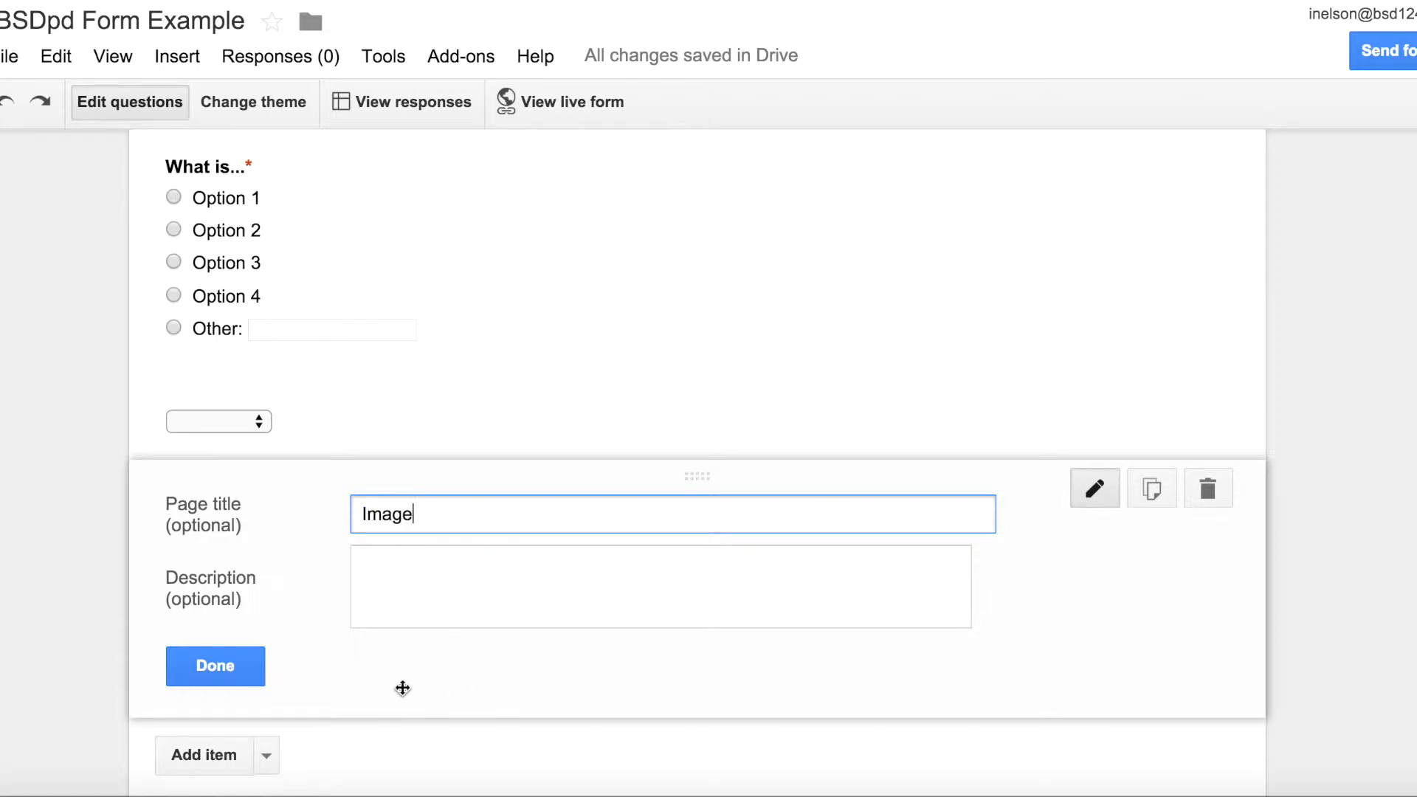
pyautogui.click(200, 659)
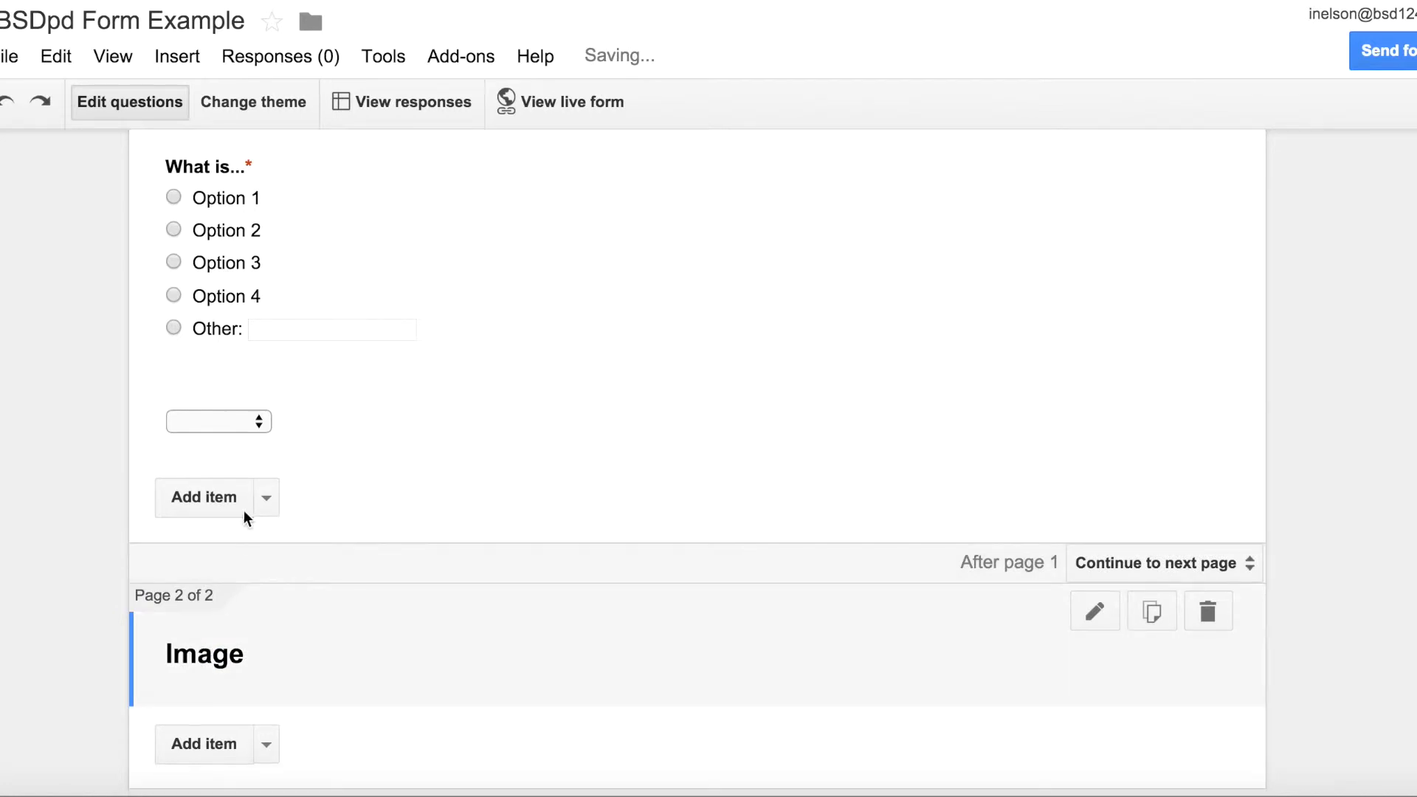
# Step: Start adding an image to the "Image" page and search Google images for "Africa"
pyautogui.scroll(-5, 265, 639)
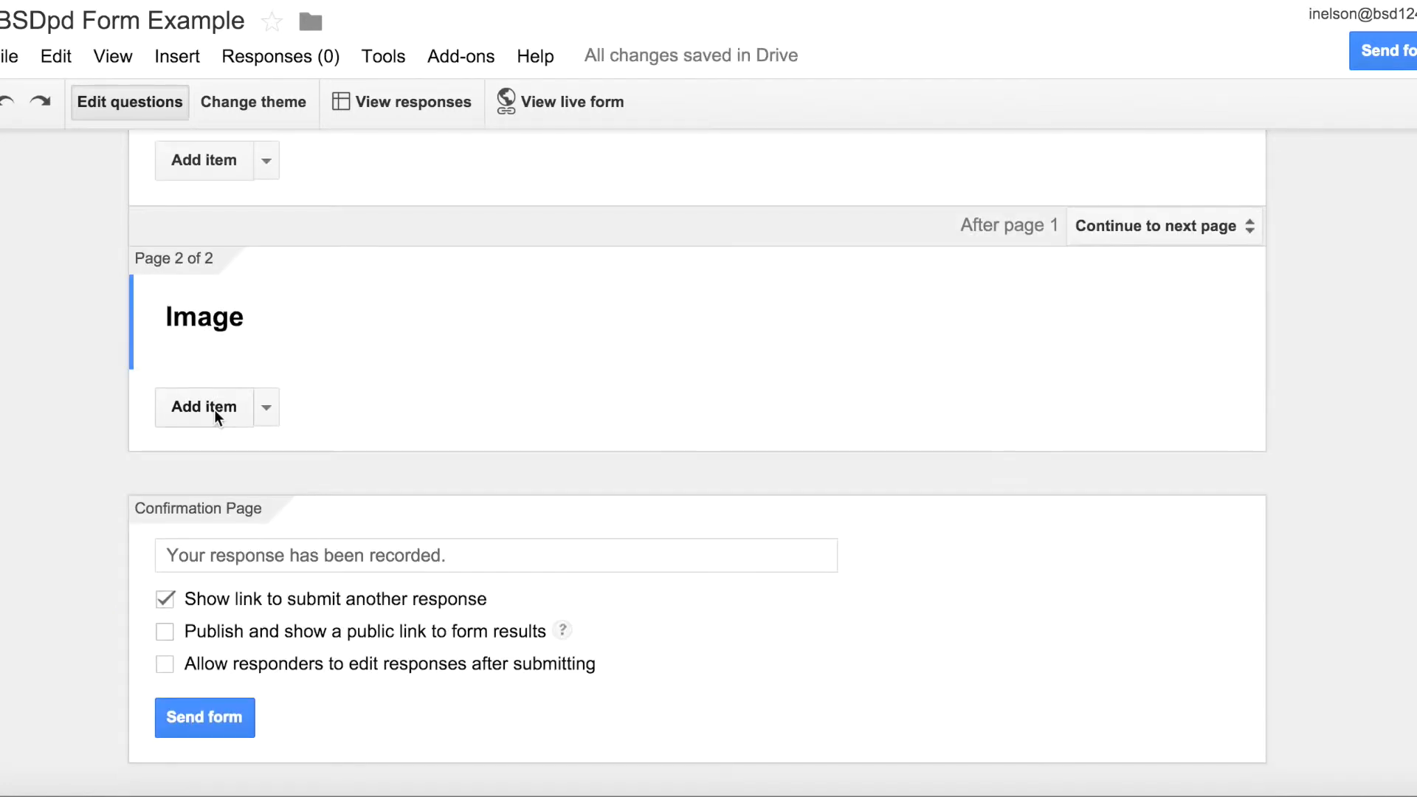
pyautogui.click(266, 407)
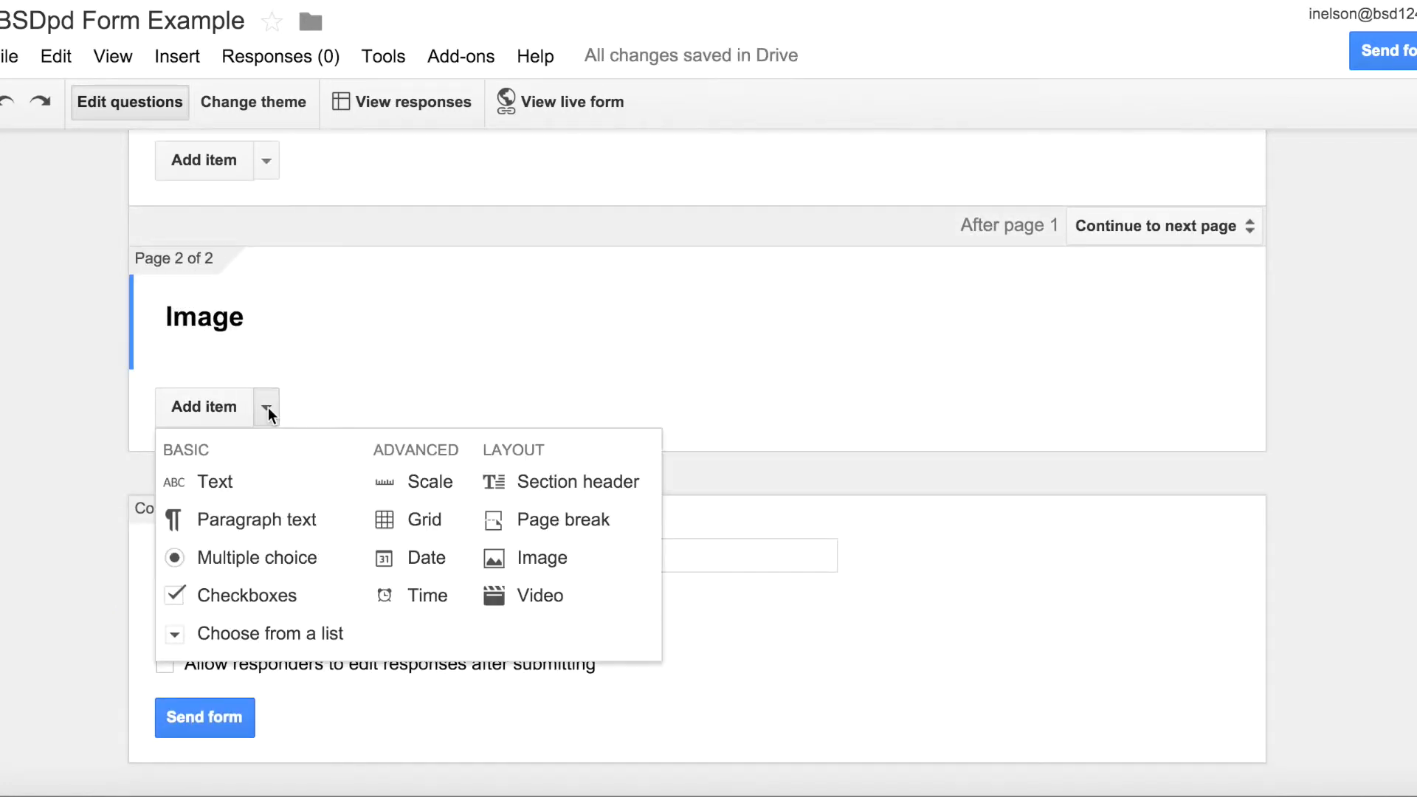
pyautogui.click(547, 559)
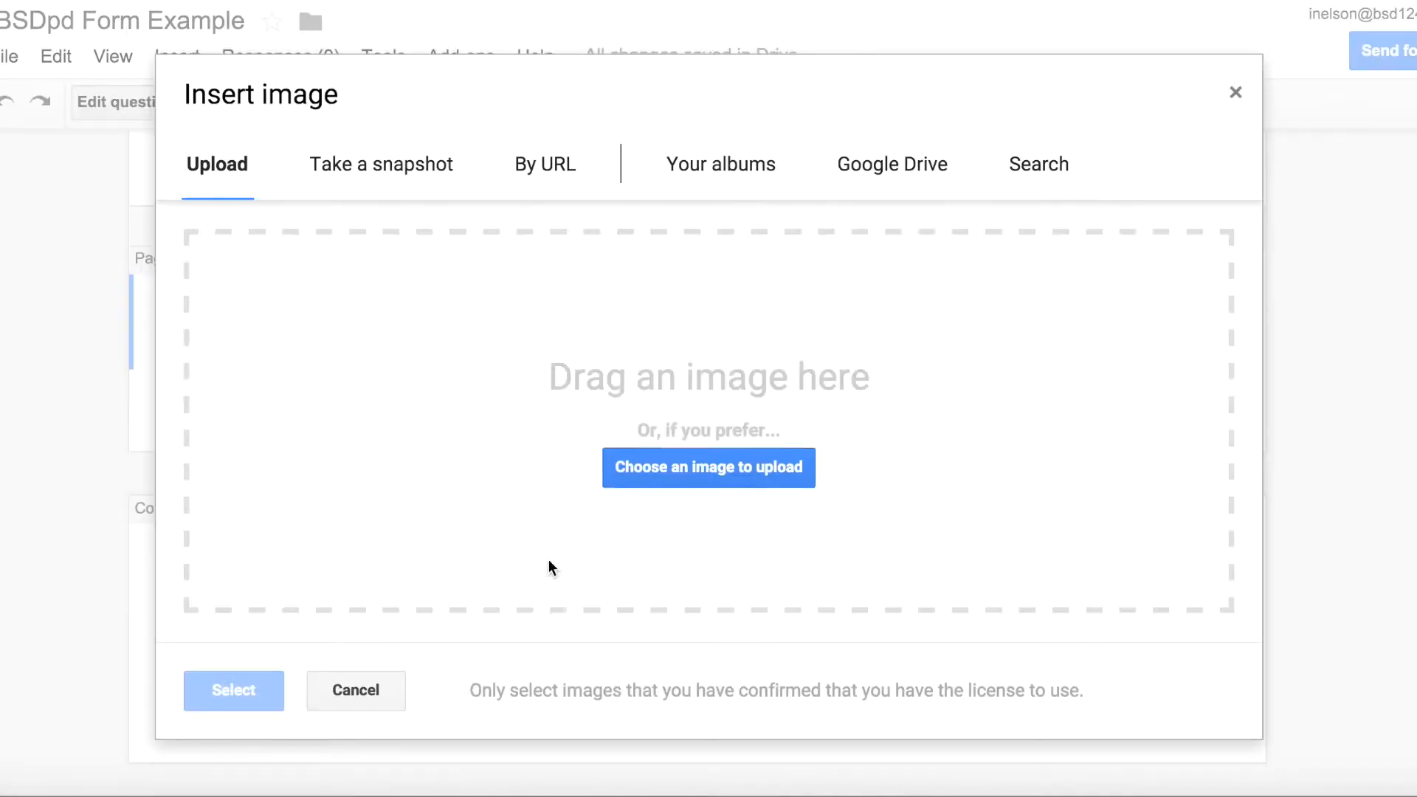
pyautogui.click(1033, 168)
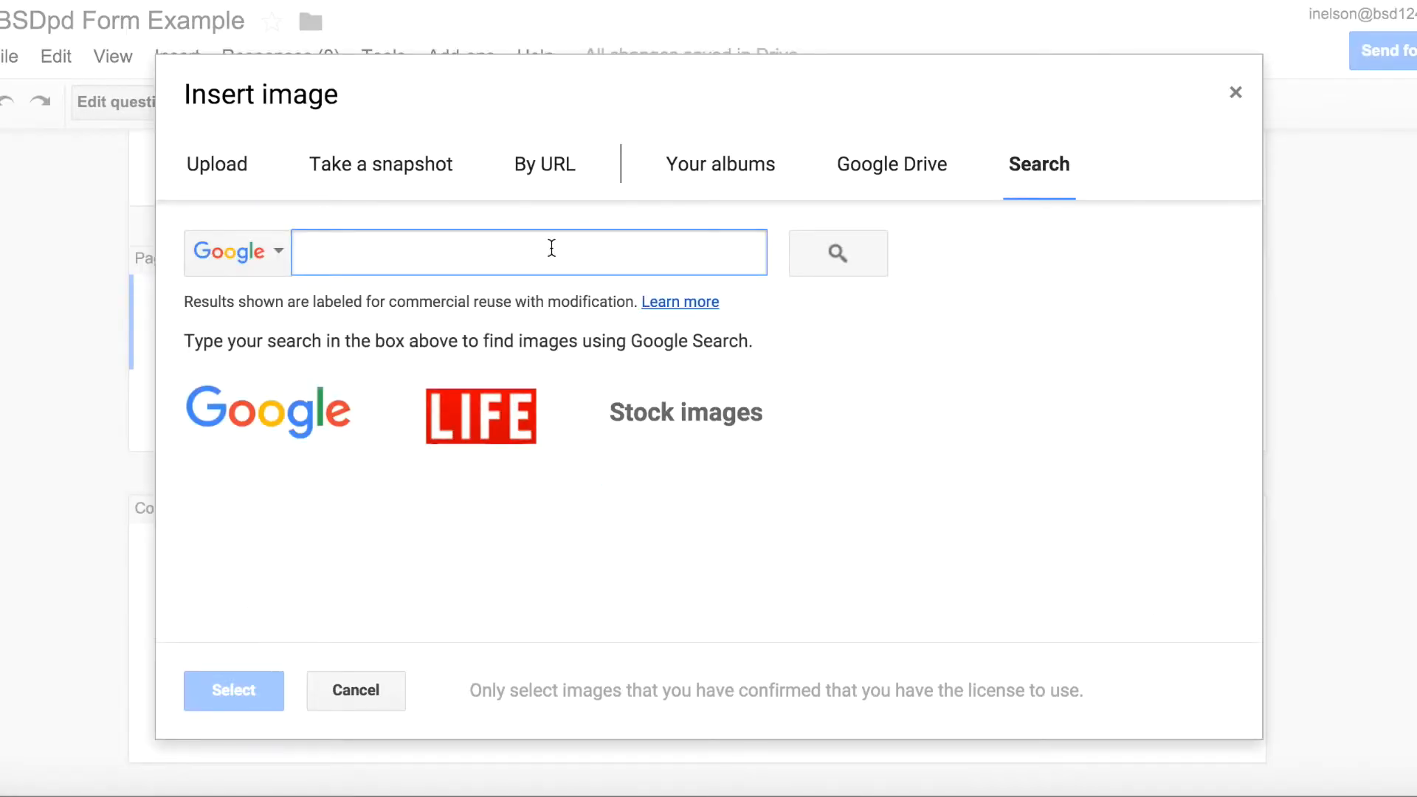
pyautogui.write('Africa')
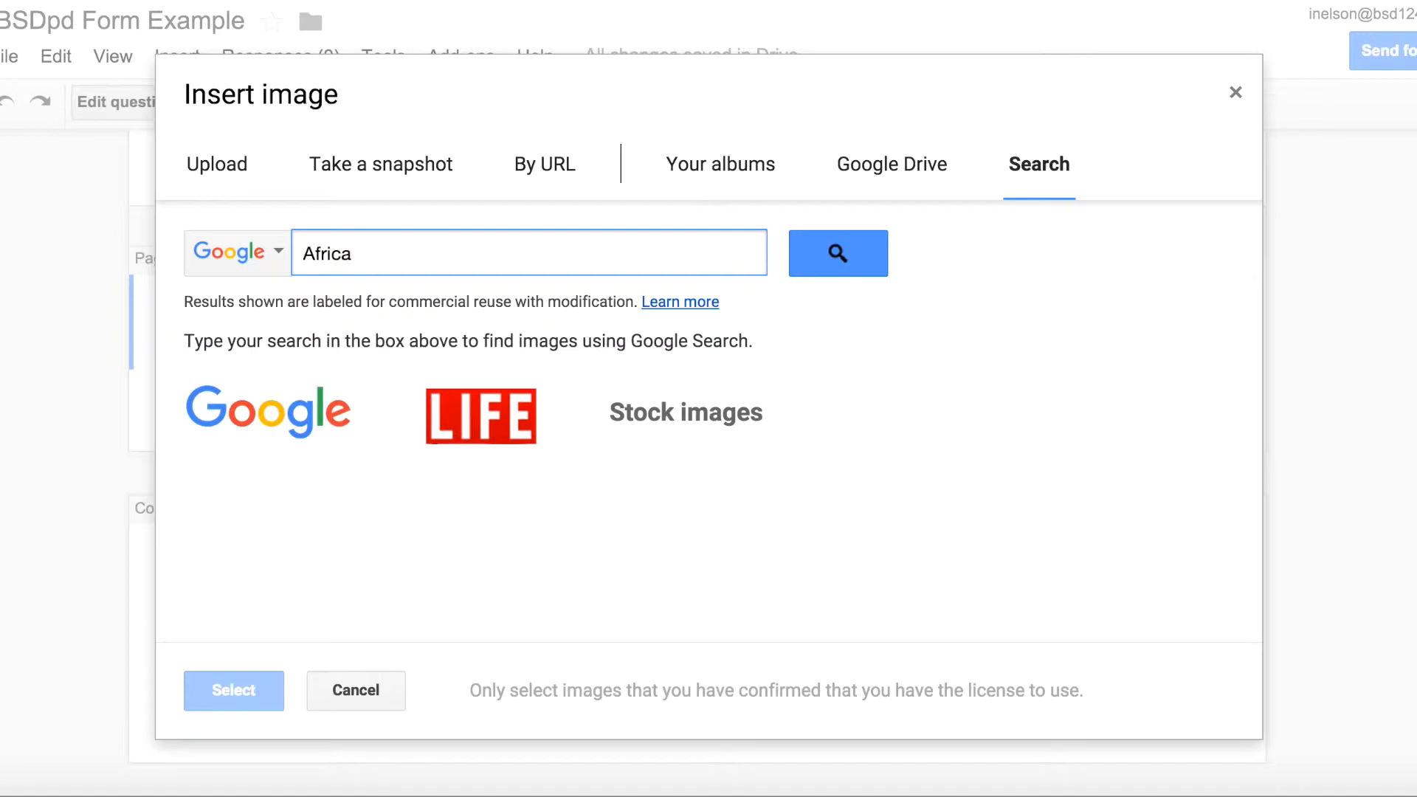
pyautogui.press('Return')
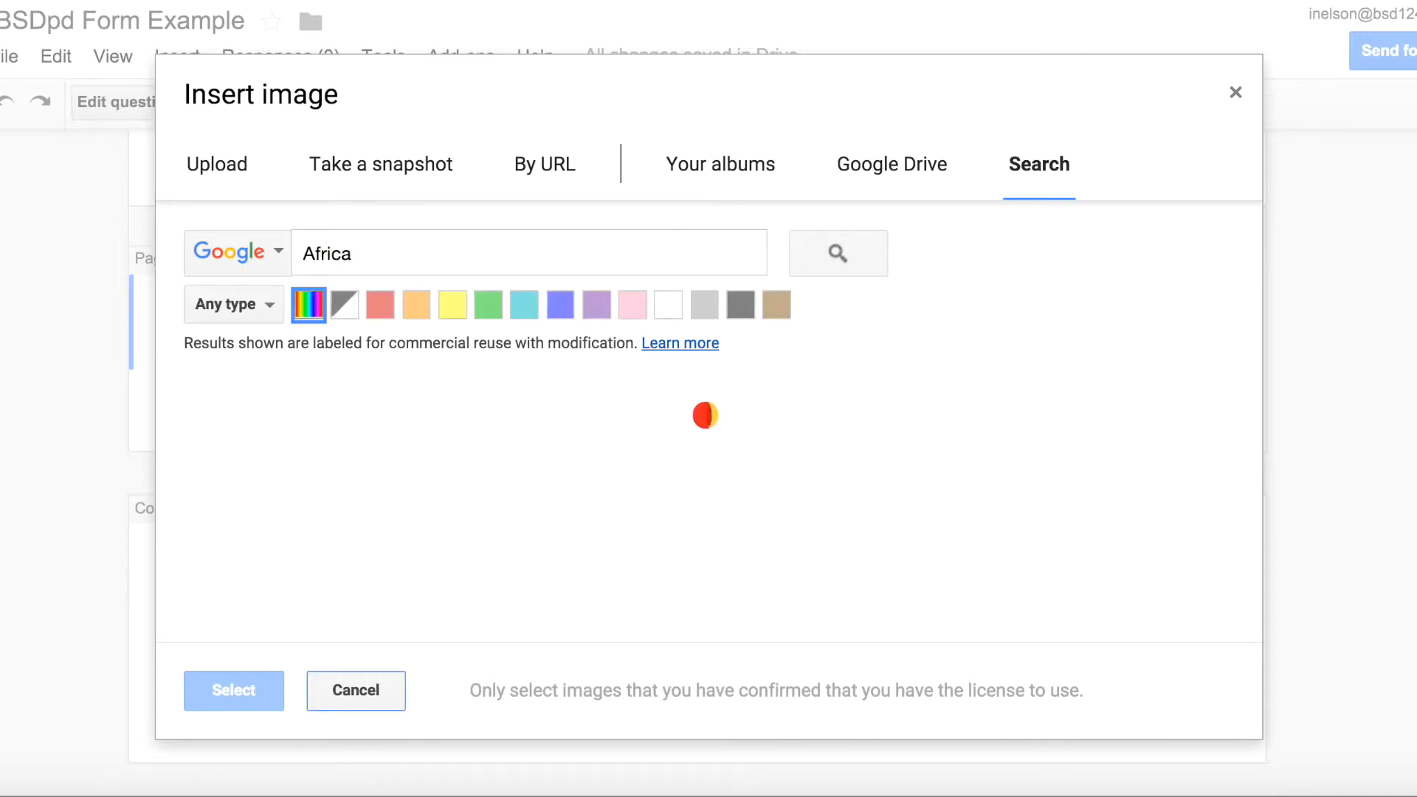
# Step: Insert the Africa map with multicoloured regions on a light blue background and title the image "Africa Map"
pyautogui.scroll(-1, 1011, 330)
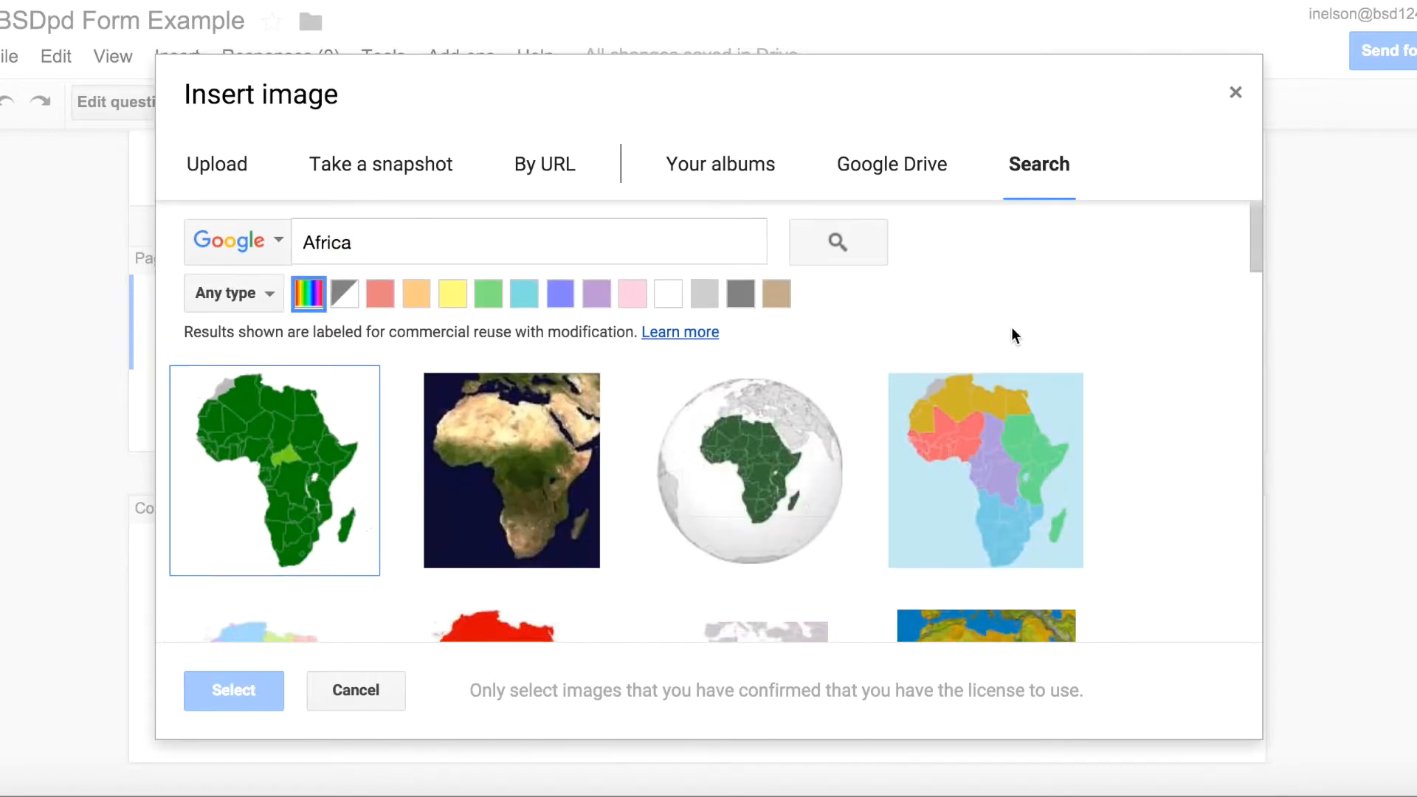
pyautogui.click(1008, 458)
pyautogui.click(223, 686)
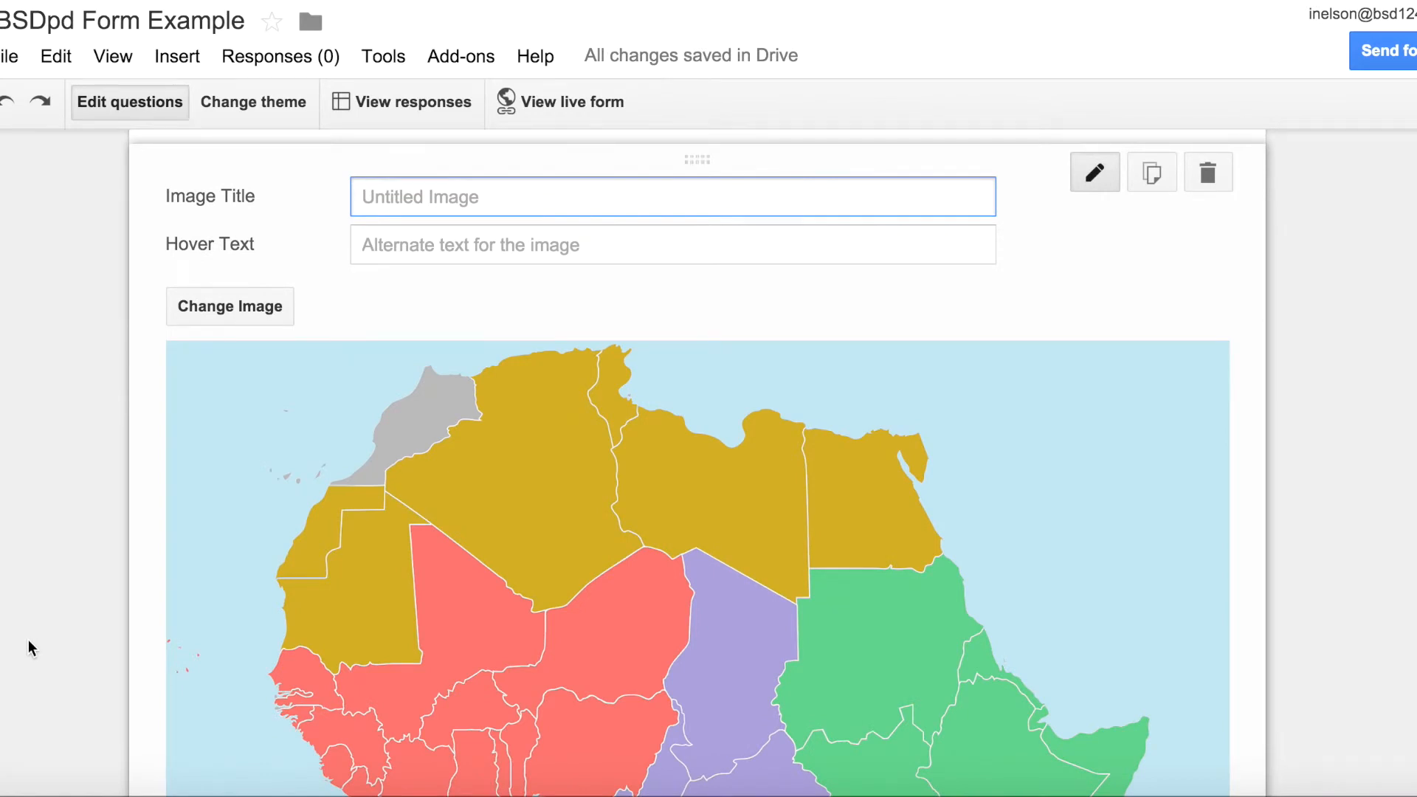
pyautogui.write('Africa Map')
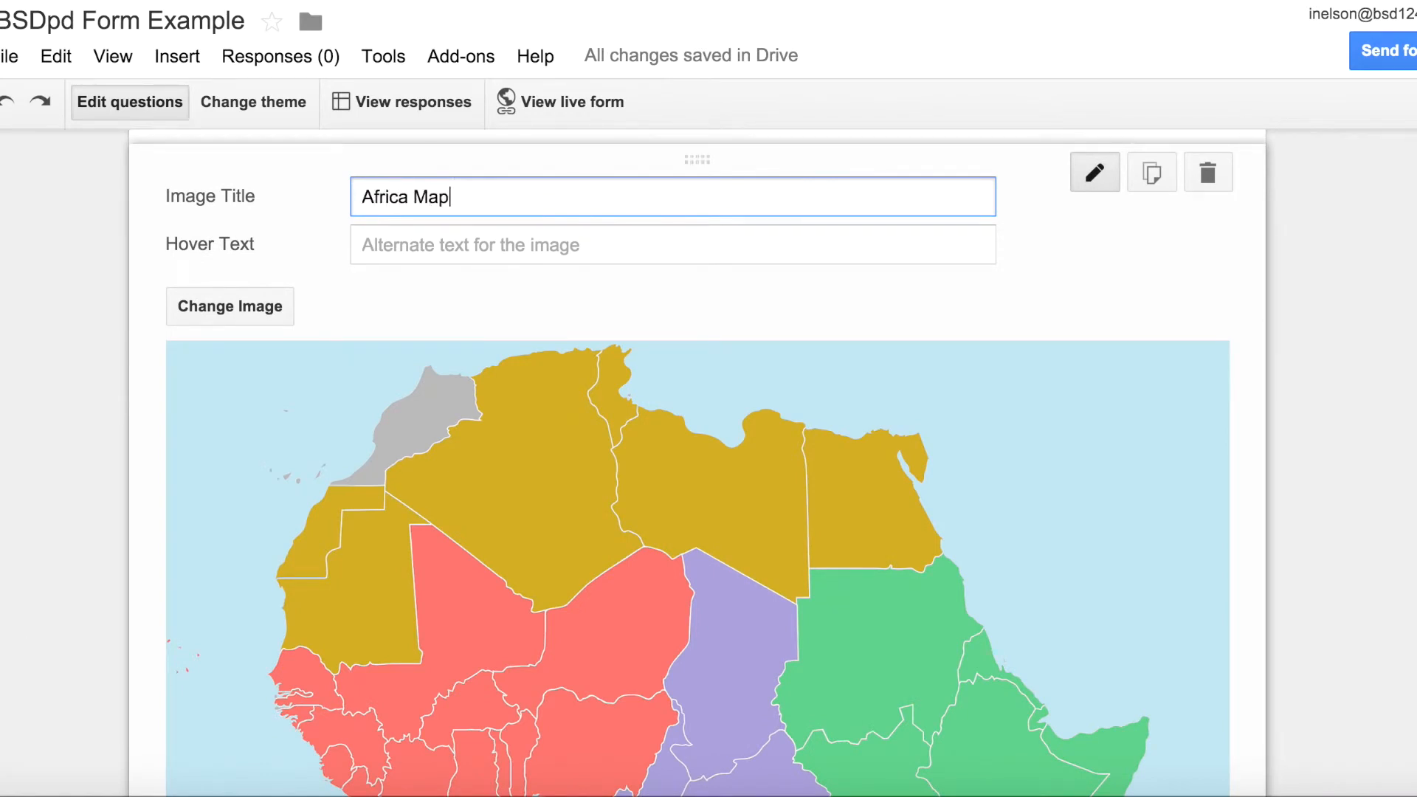
# Step: Add a multiple-choice question below the map titled "What area of Africa is highlighted in red?"
pyautogui.scroll(-10, 90, 454)
pyautogui.scroll(-2, 90, 447)
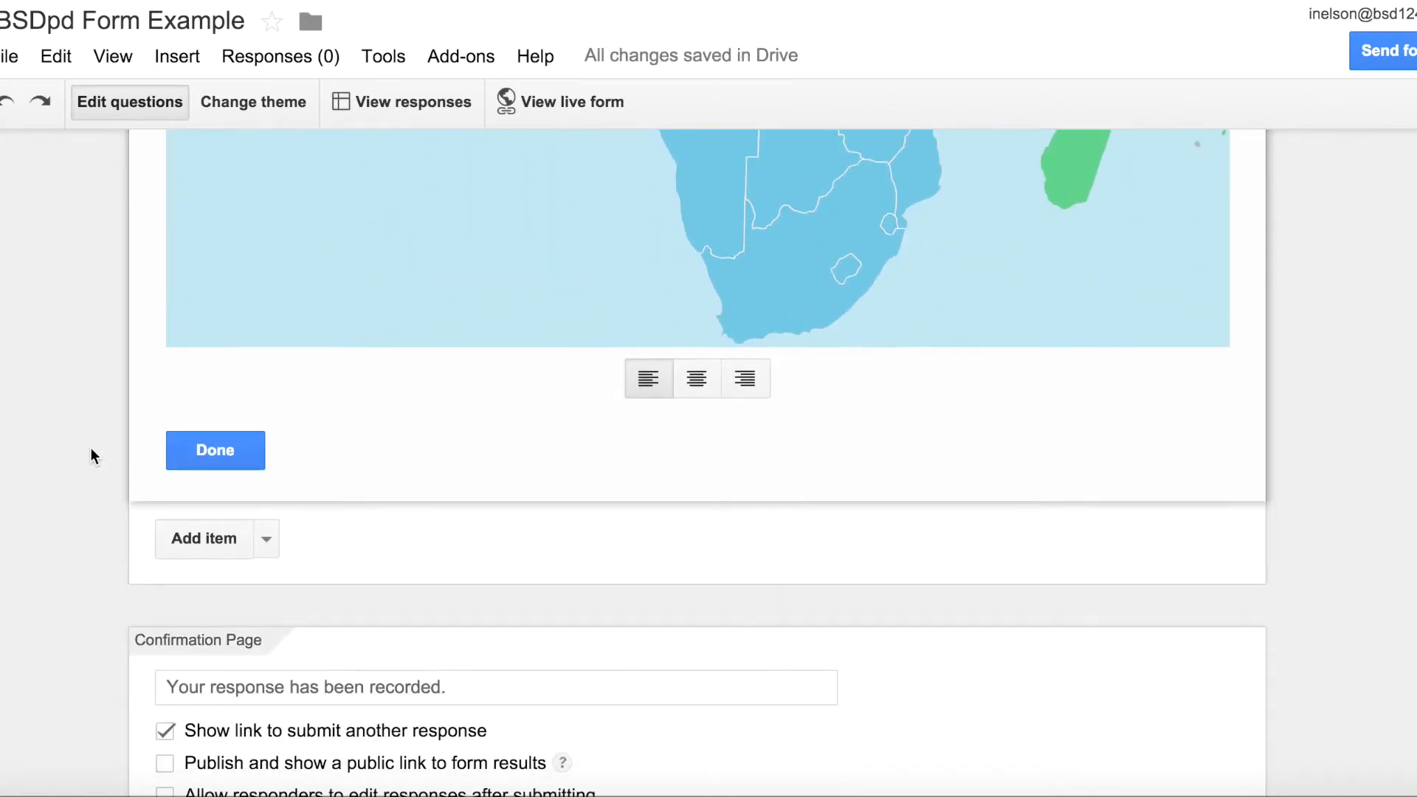
pyautogui.click(265, 540)
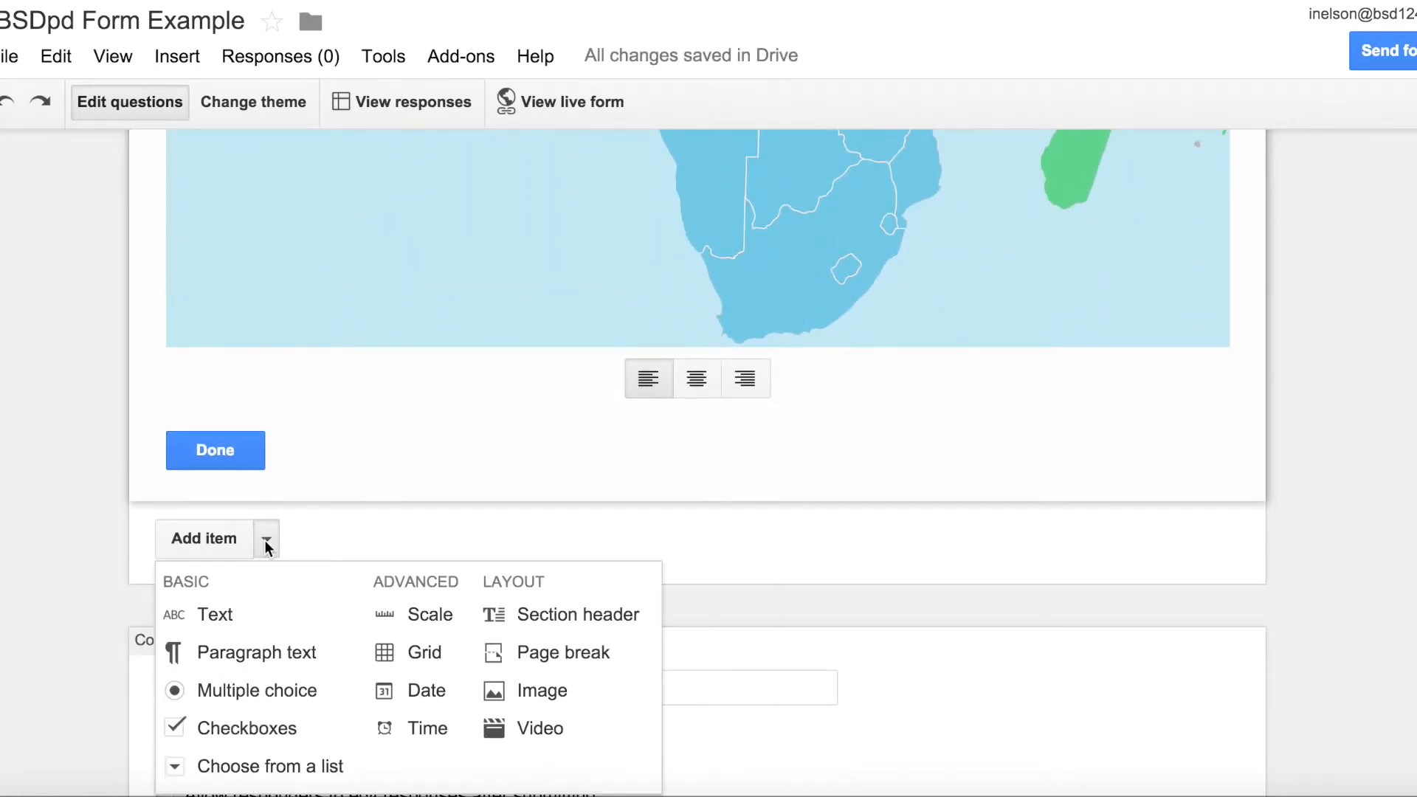
pyautogui.click(253, 688)
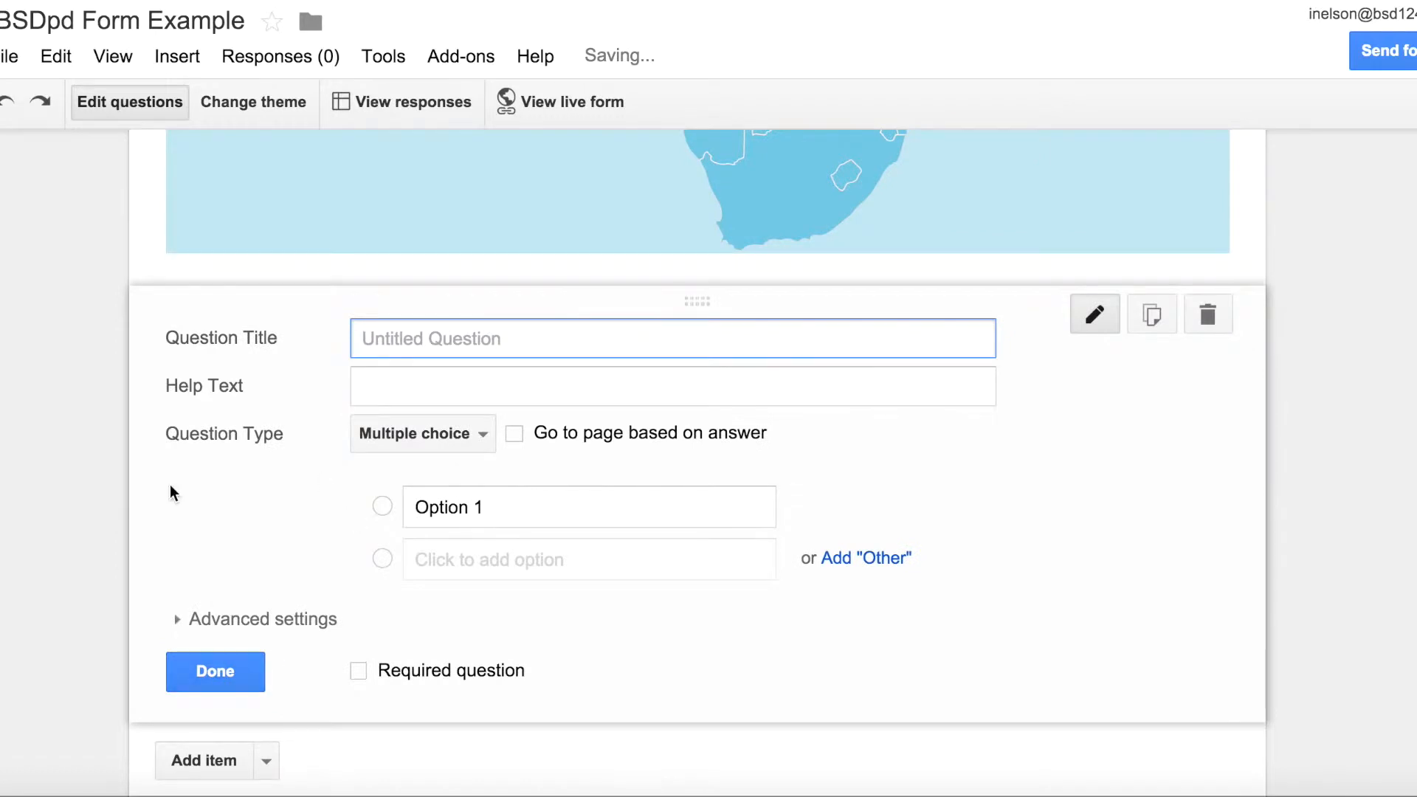
pyautogui.write('What ar')
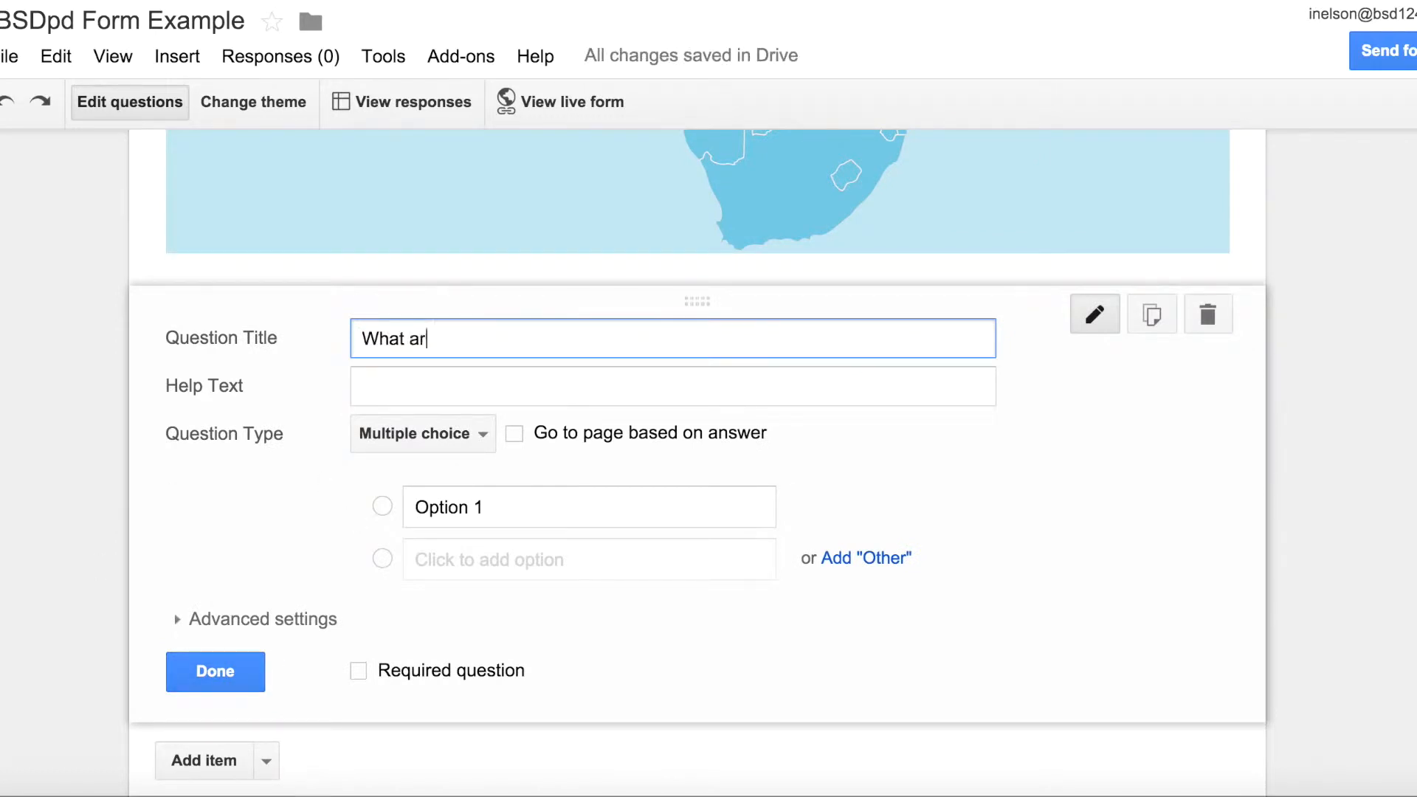
pyautogui.write('ea of Africa is highlig')
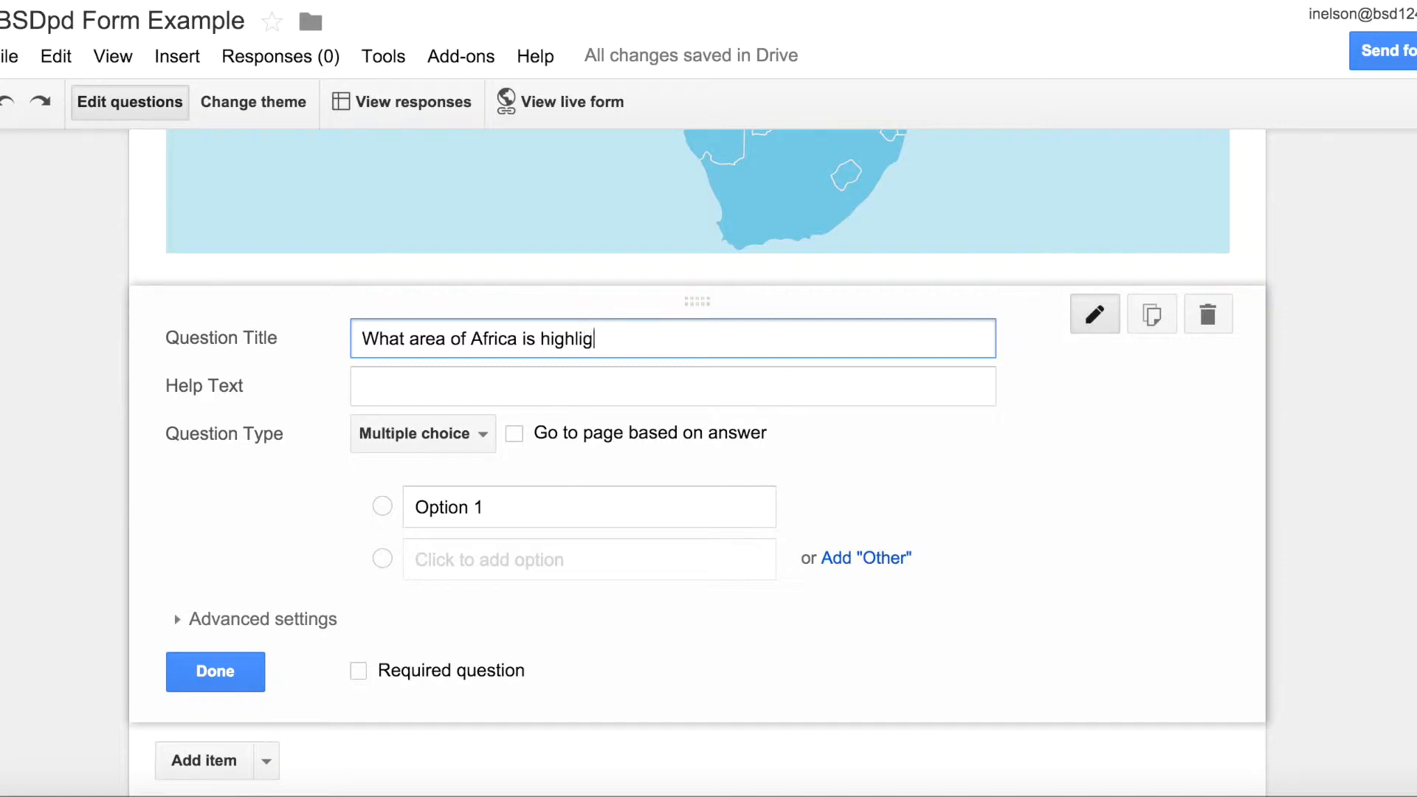
pyautogui.write('hted in red?')
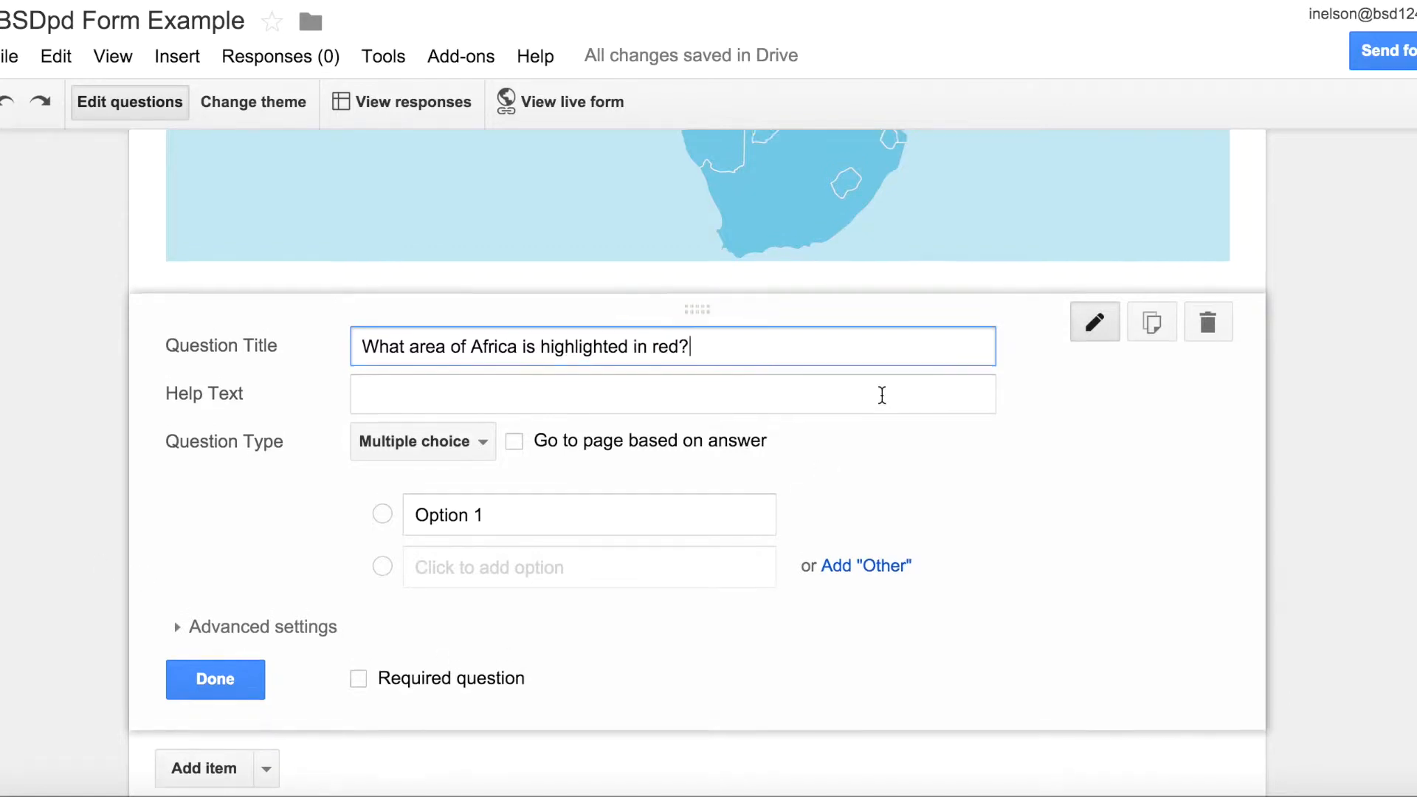
# Step: Check the red region on the Africa map, and finish the question with only Option 1
pyautogui.scroll(6, 882, 396)
pyautogui.scroll(7, 883, 396)
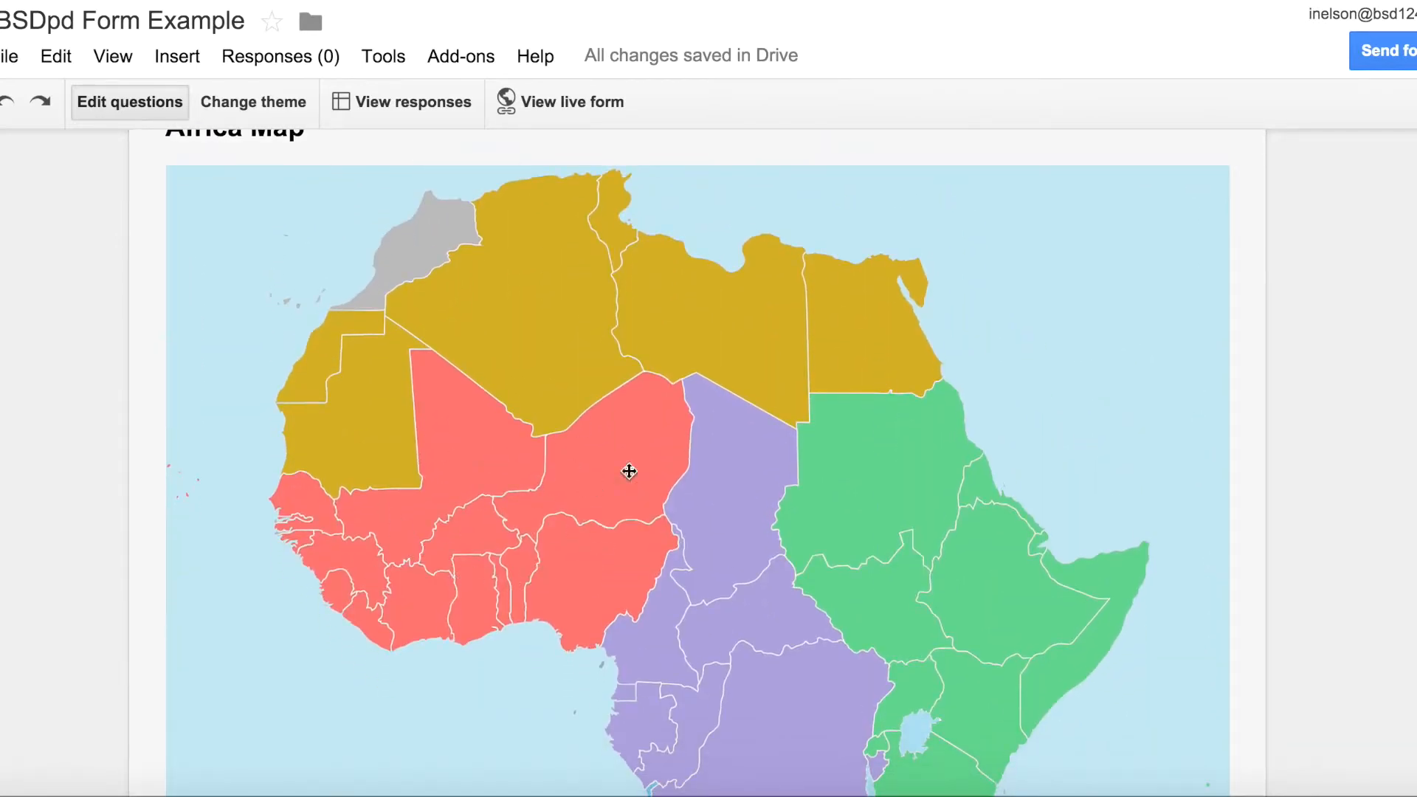
pyautogui.scroll(-12, 863, 401)
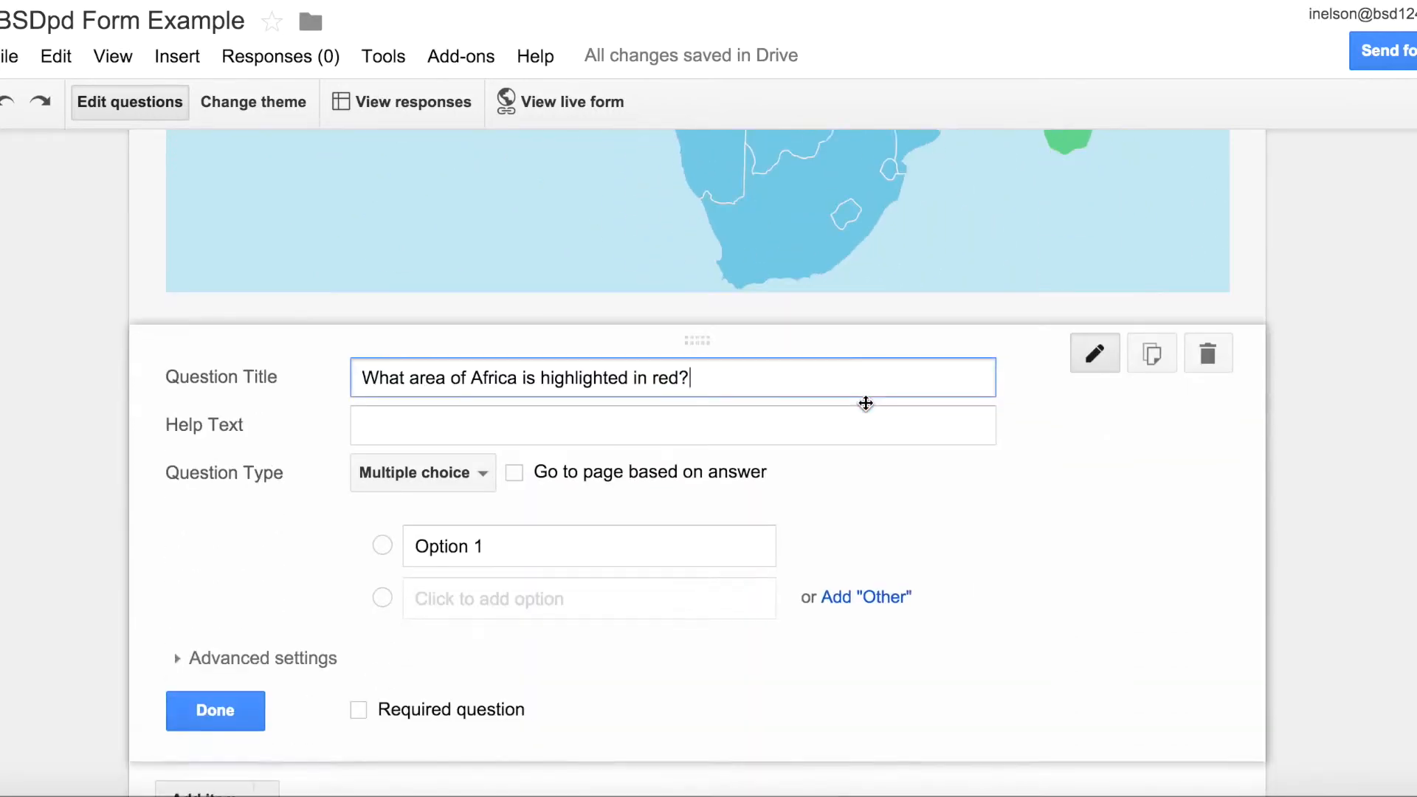
pyautogui.click(496, 368)
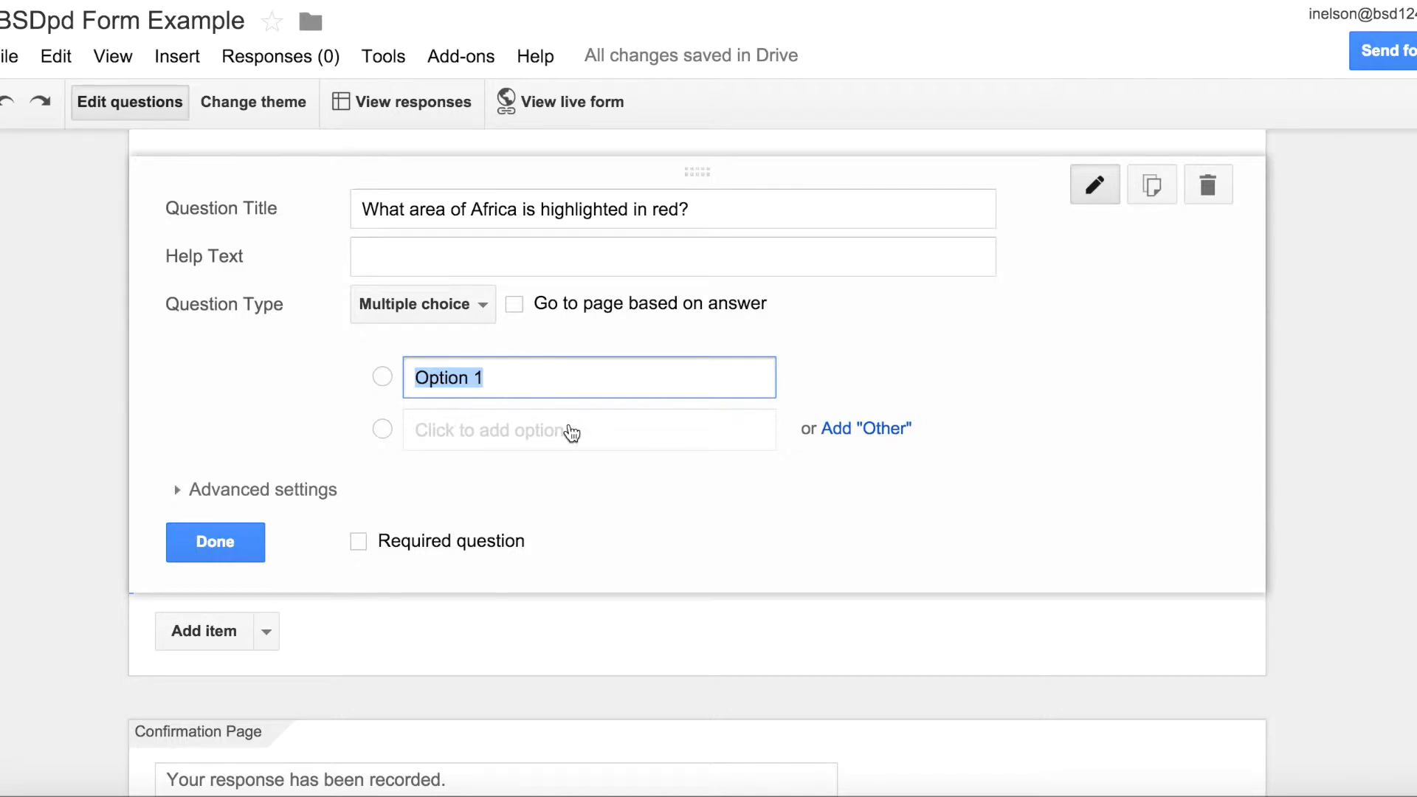
pyautogui.click(226, 533)
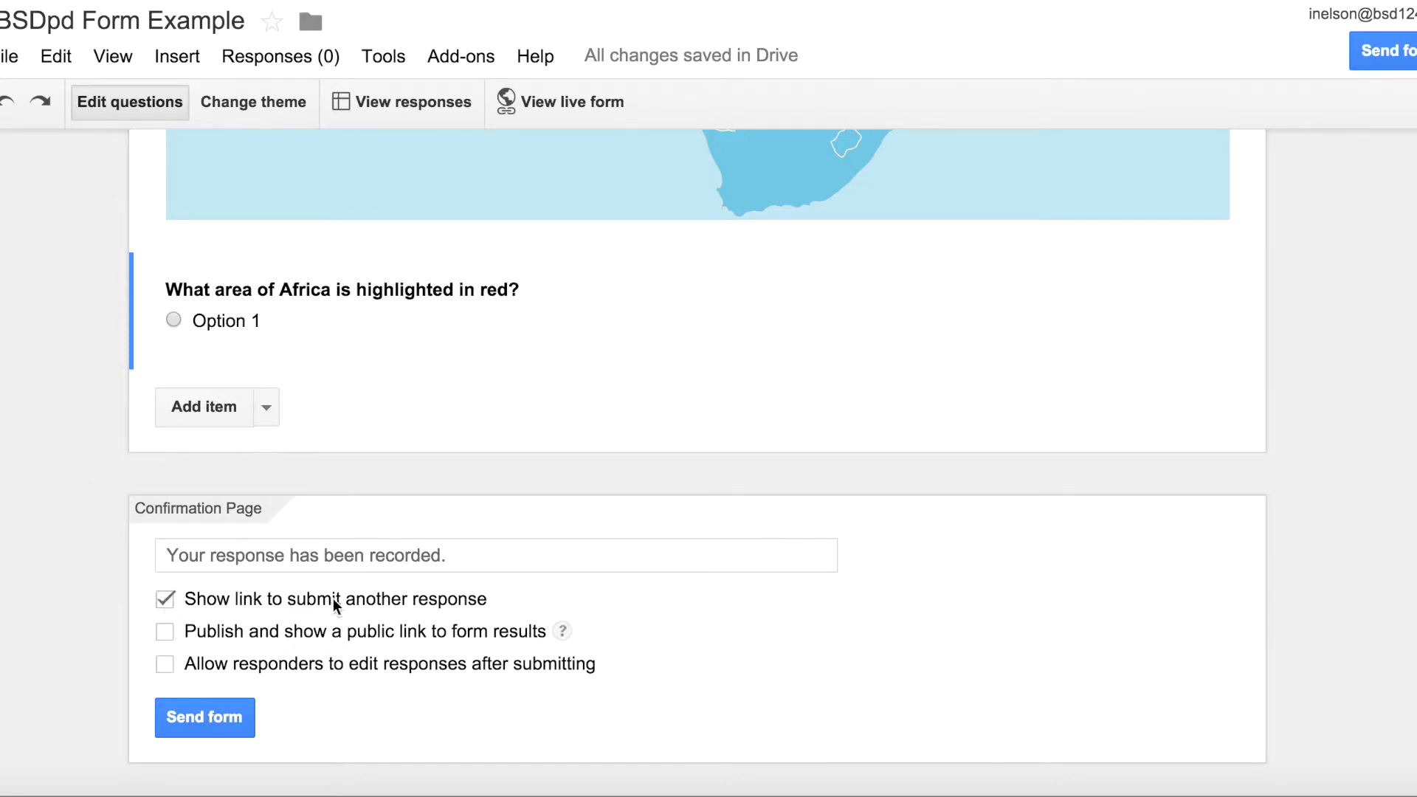
# Step: Turn off the link to submit another response, and view the help for publishing form results
pyautogui.click(164, 598)
pyautogui.click(563, 633)
pyautogui.moveTo(564, 639)
# Step: Open the form's sending options and select the link to share
pyautogui.click(228, 719)
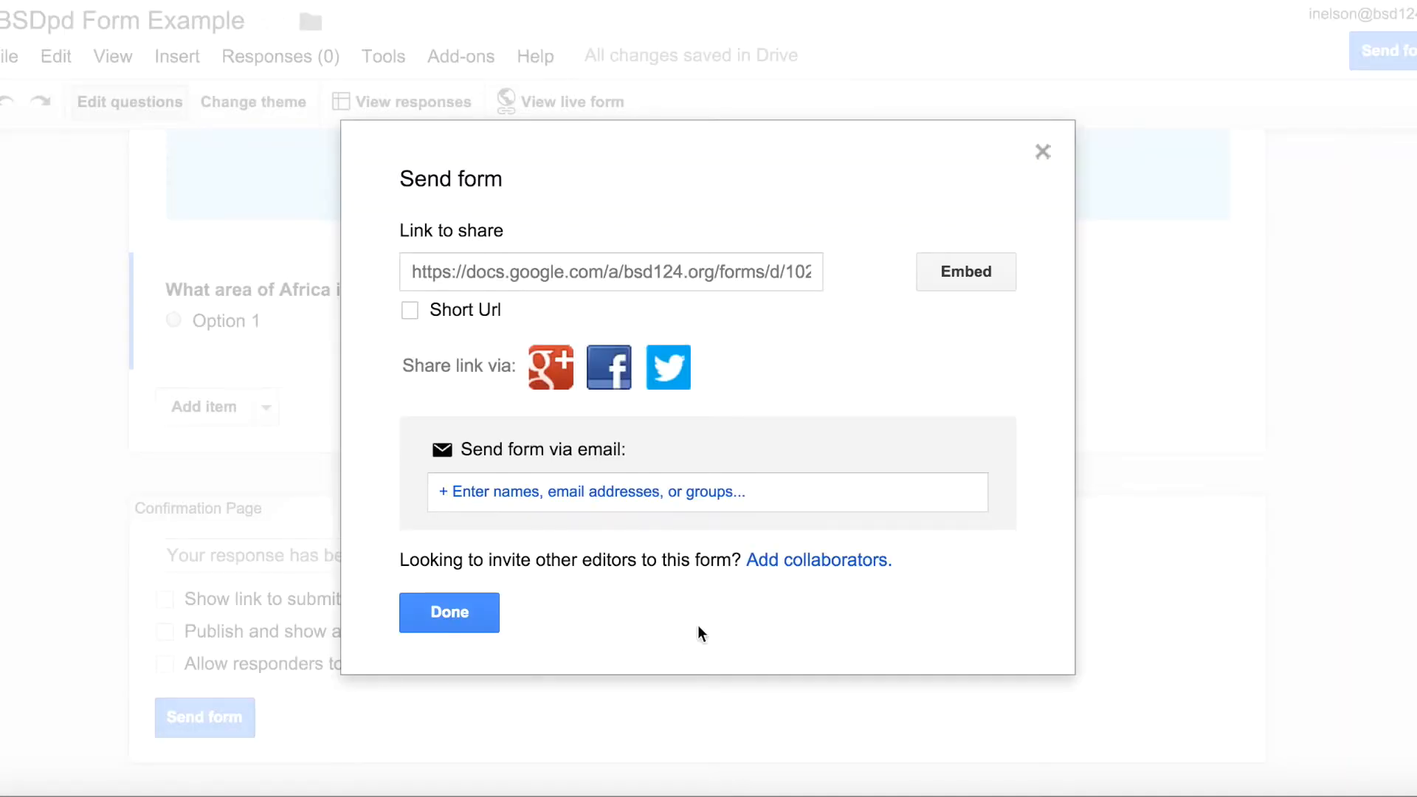
pyautogui.click(695, 270)
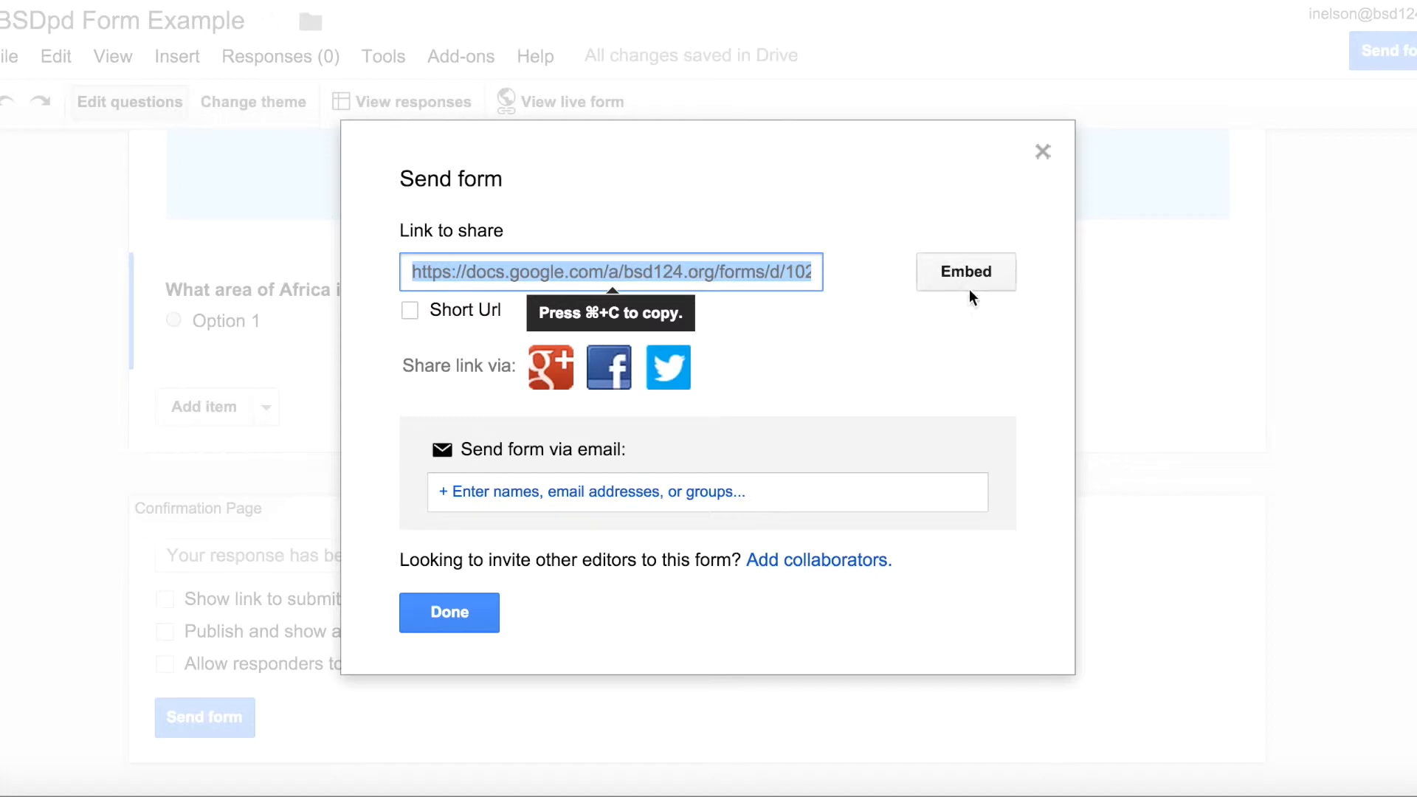
# Step: Open the email sending options, turn on sending a copy to yourself, and close the dialog without sending the form
pyautogui.click(871, 370)
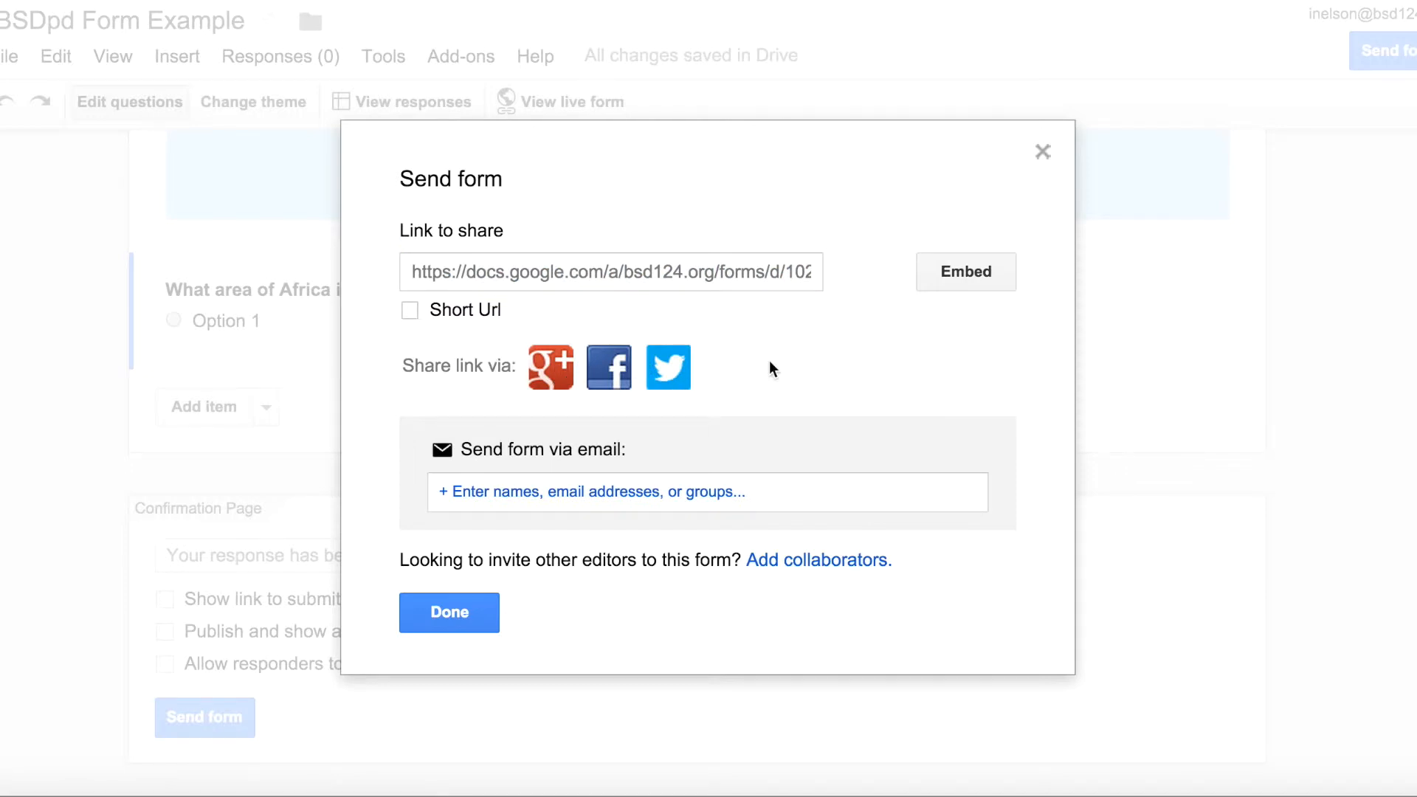
pyautogui.click(699, 503)
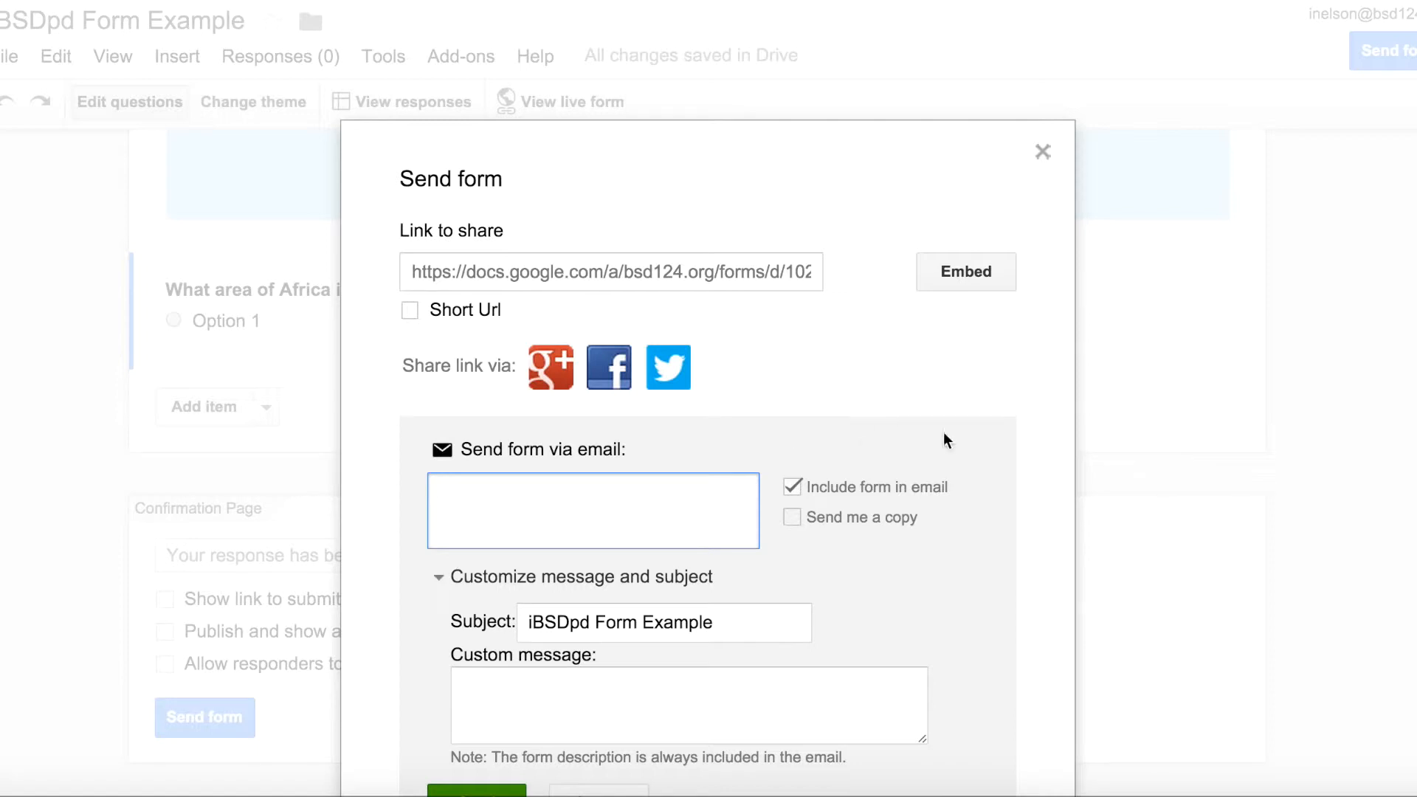
pyautogui.click(793, 517)
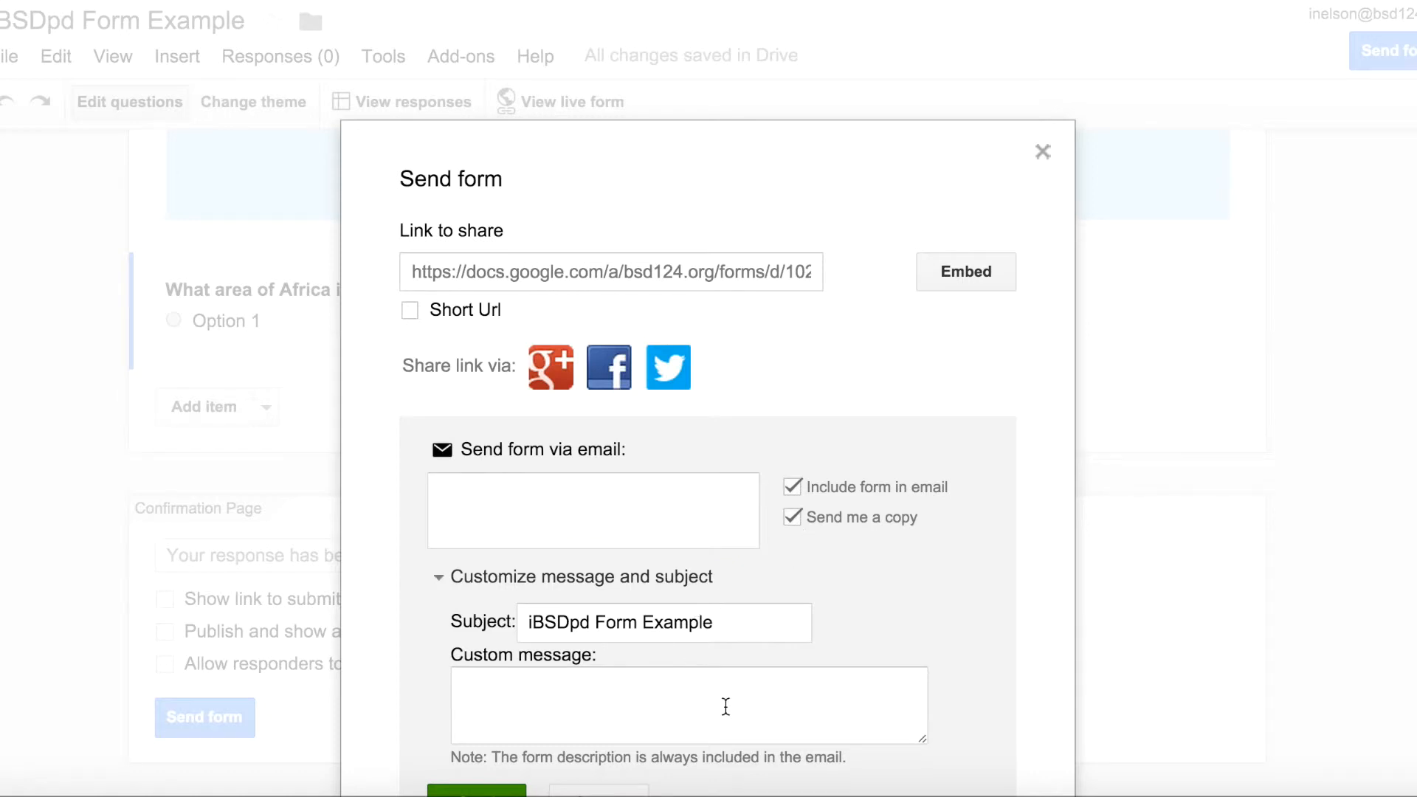
pyautogui.moveTo(888, 213); pyautogui.dragTo(882, 158)
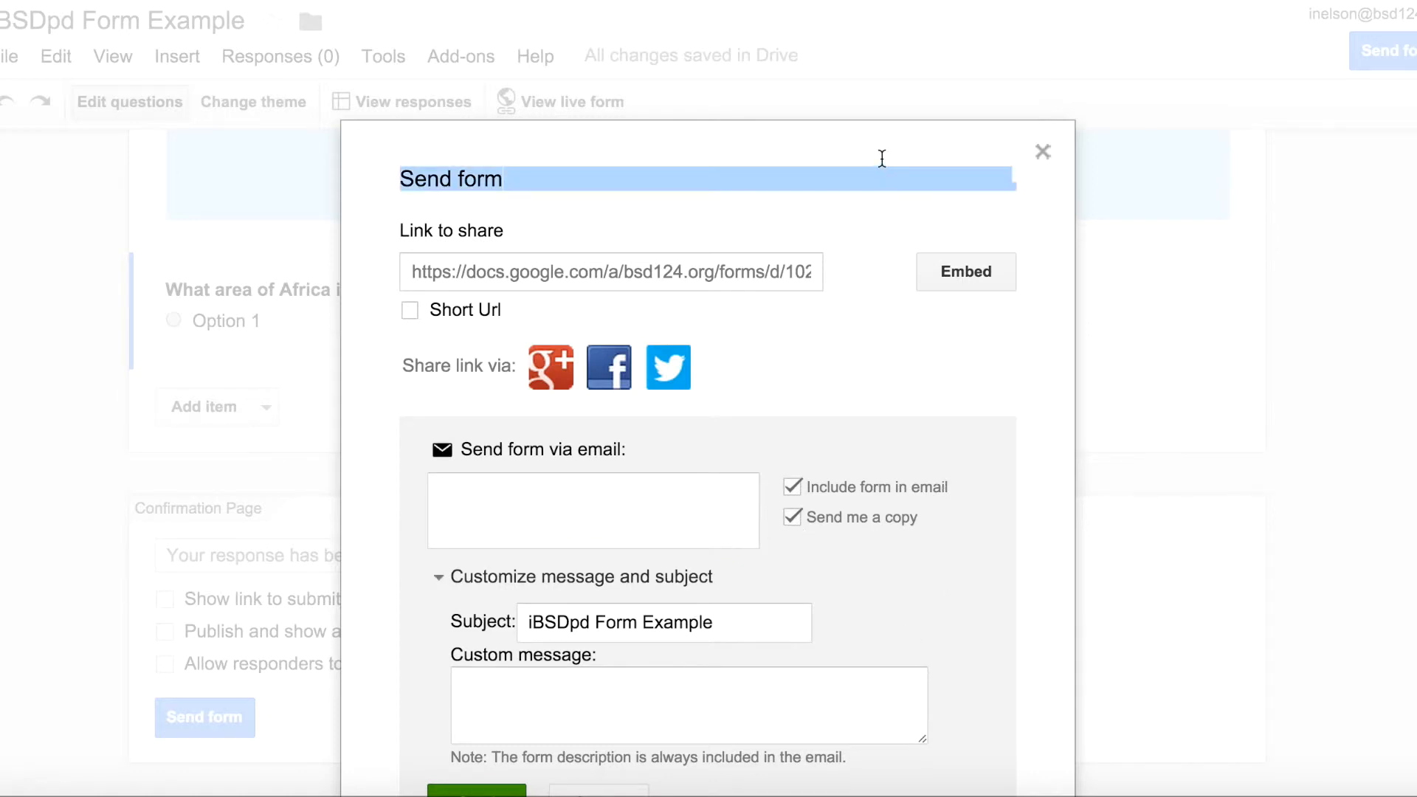
pyautogui.click(971, 648)
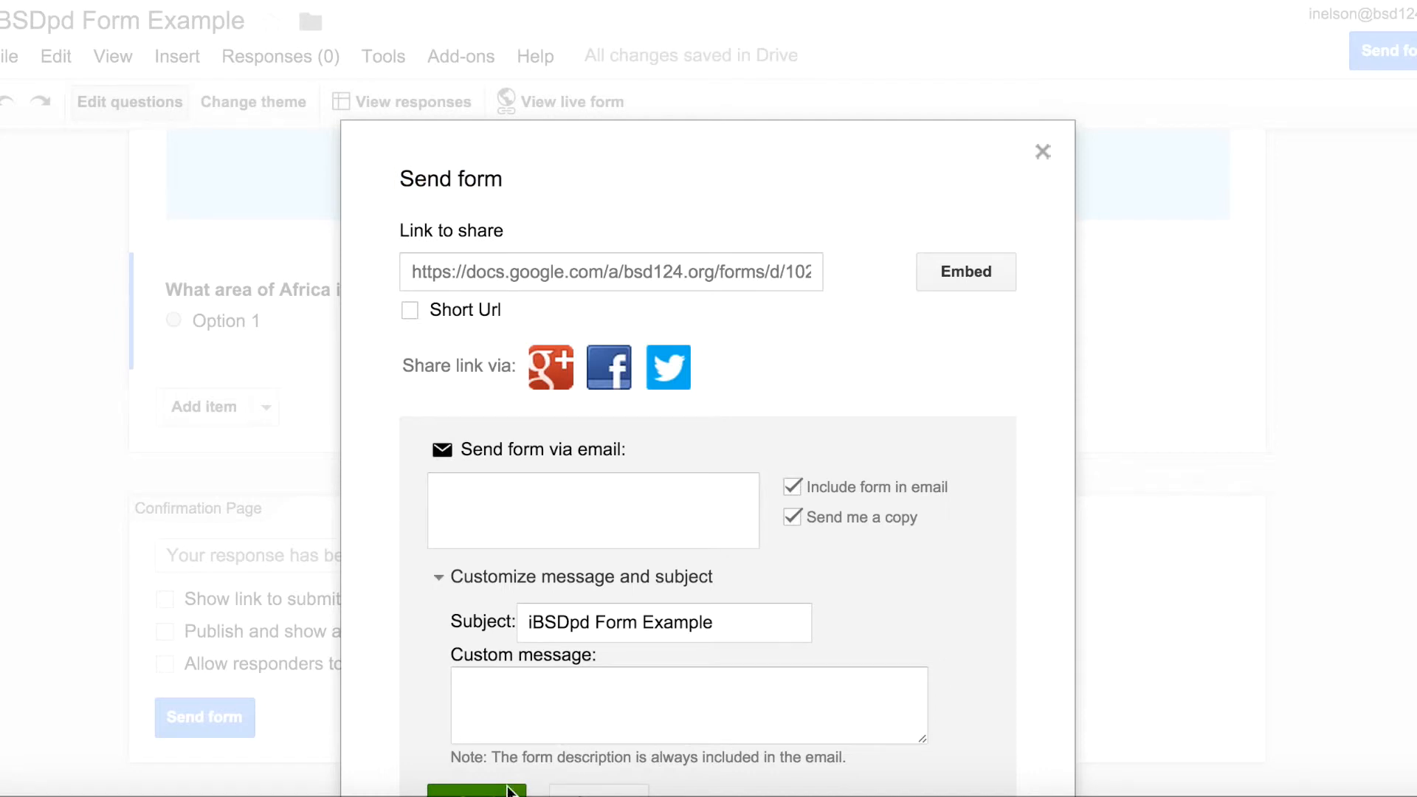
pyautogui.click(1043, 151)
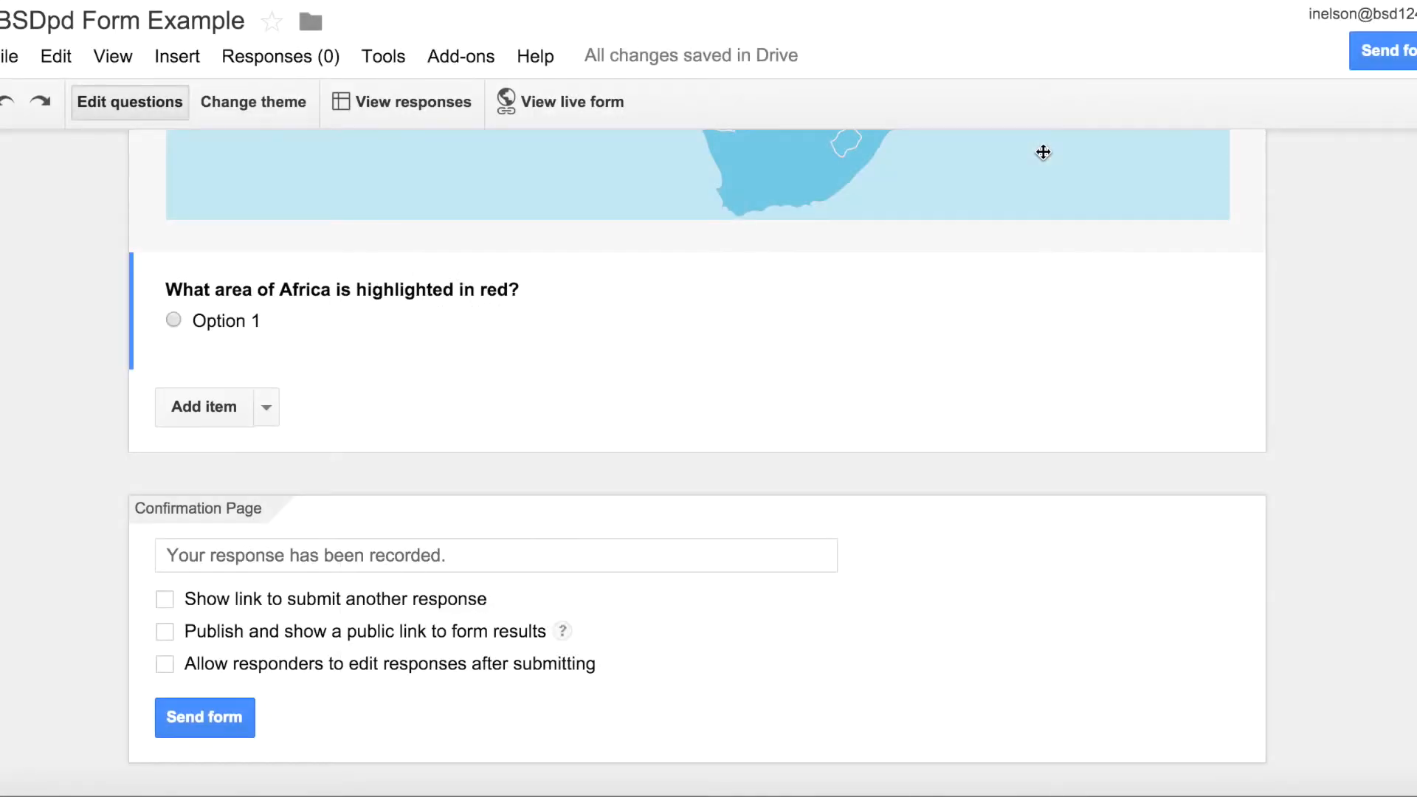
# Step: Switch to the Example Quiz form, browse its themes, and try At the Fair followed by Beach Evening
pyautogui.scroll(4, 1345, 414)
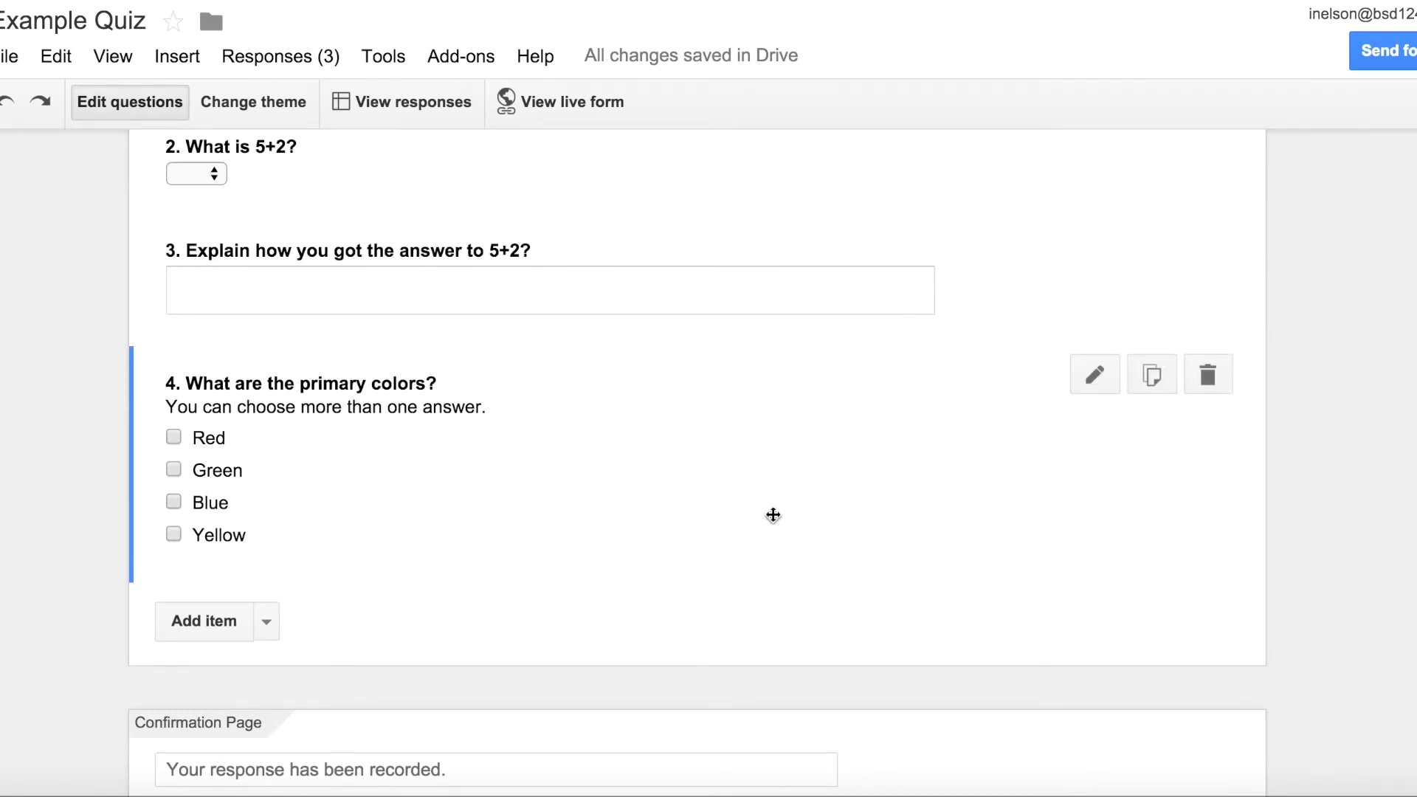
pyautogui.scroll(10, 773, 514)
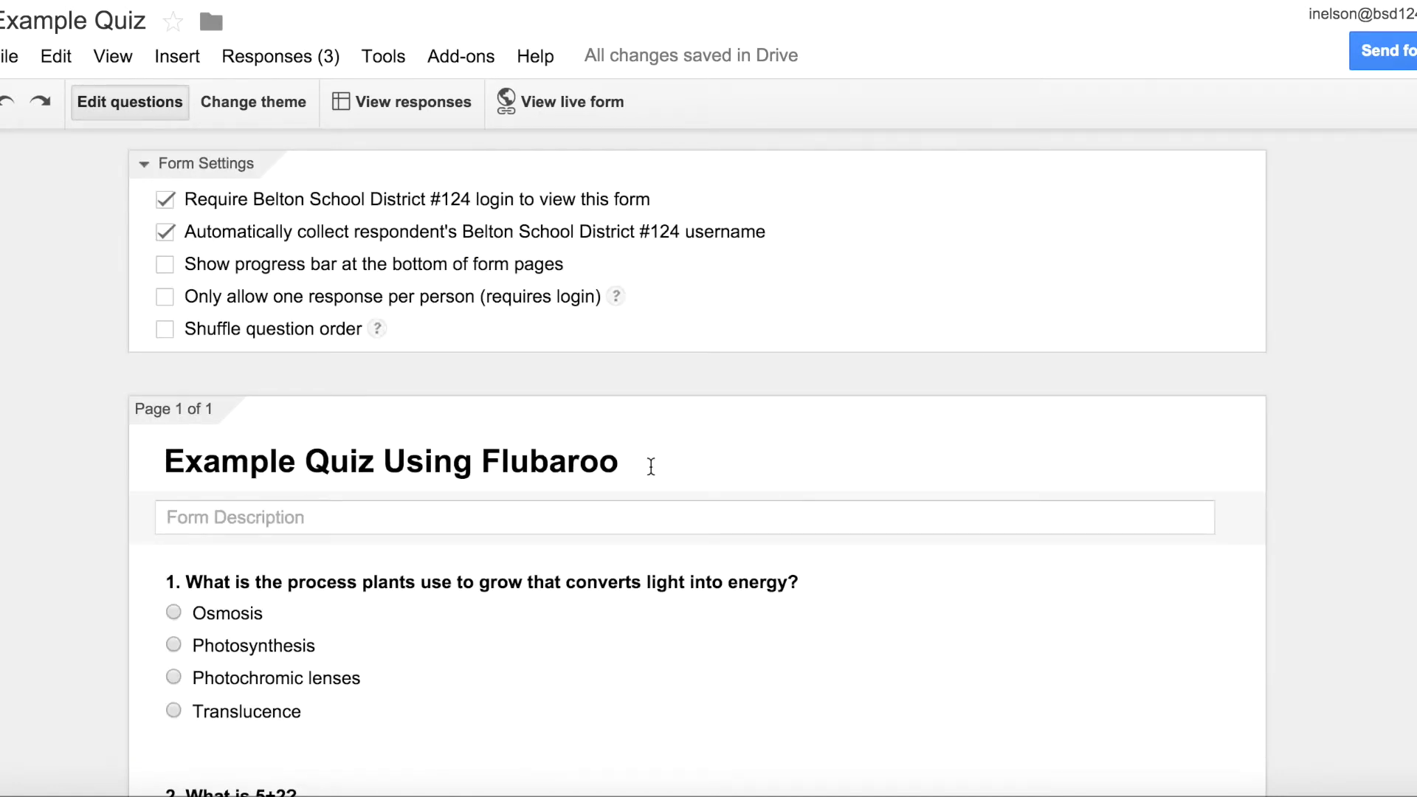
pyautogui.click(268, 103)
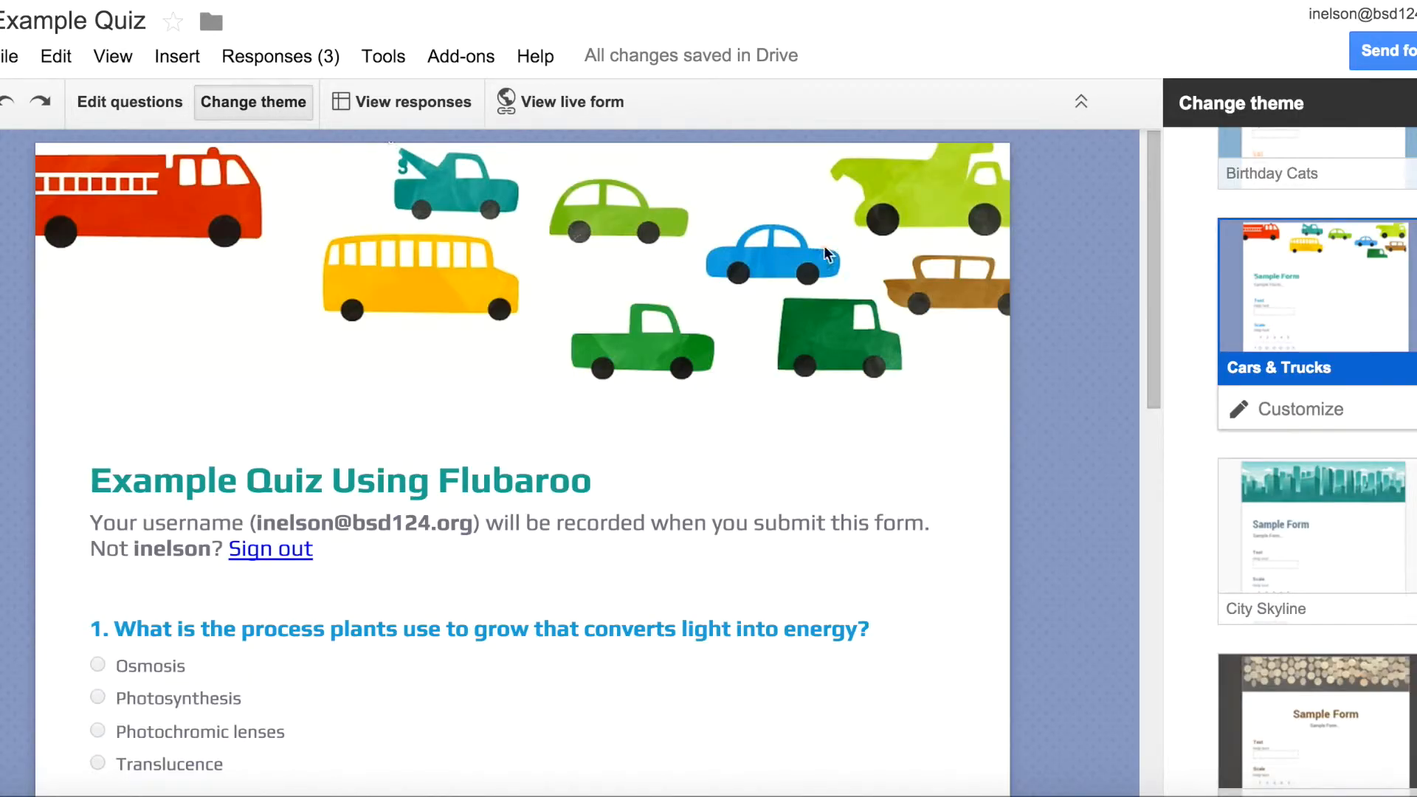
pyautogui.scroll(-9, 1397, 338)
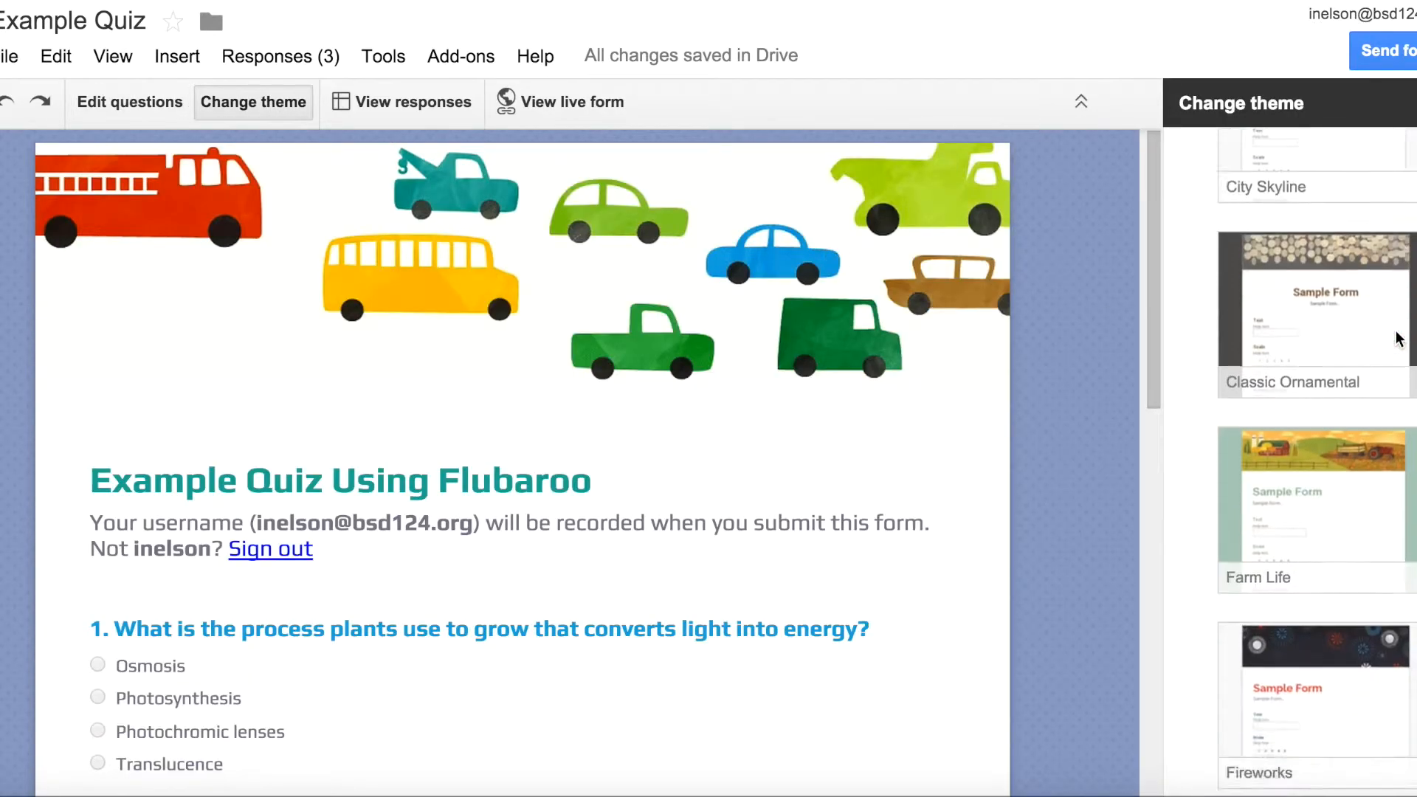
pyautogui.scroll(8, 1397, 338)
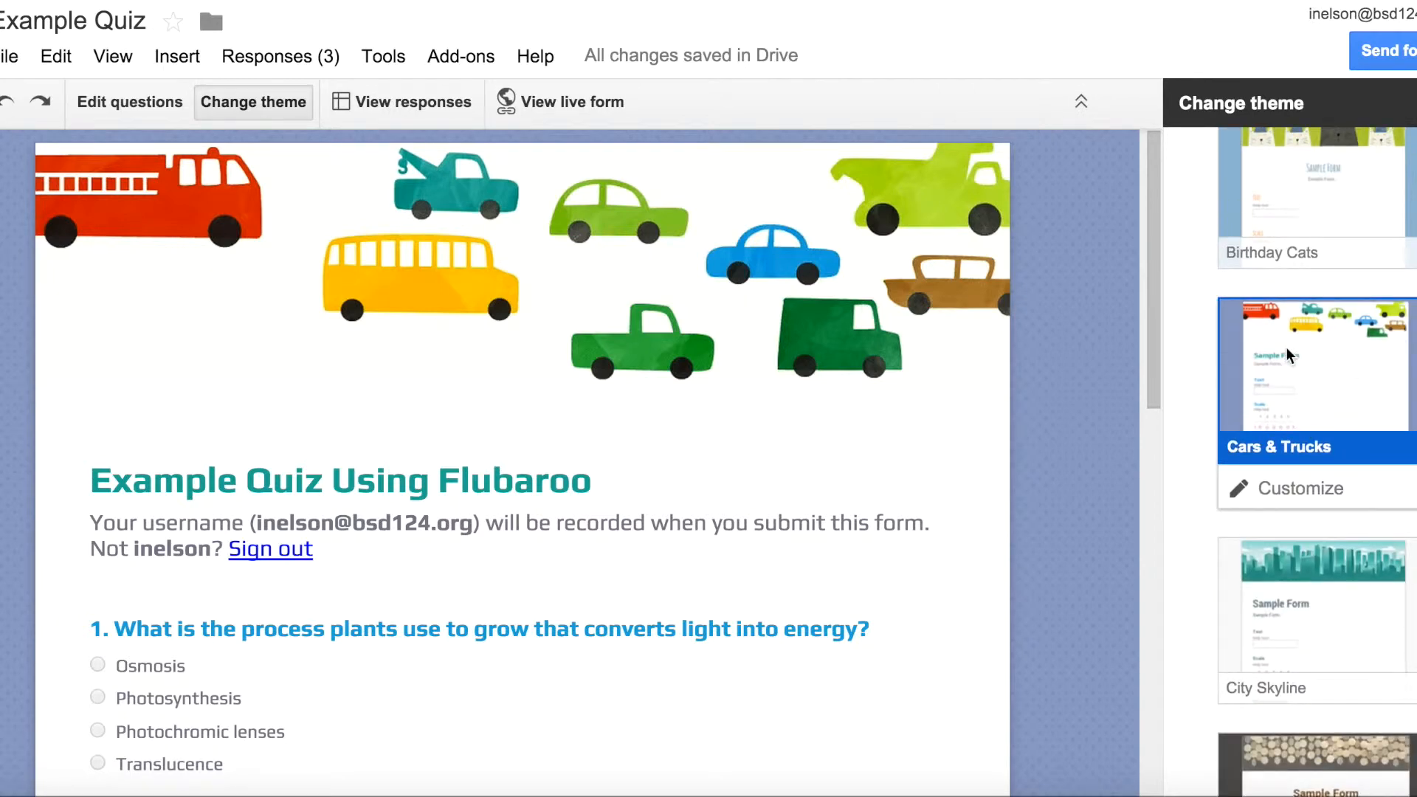
pyautogui.scroll(10, 1332, 362)
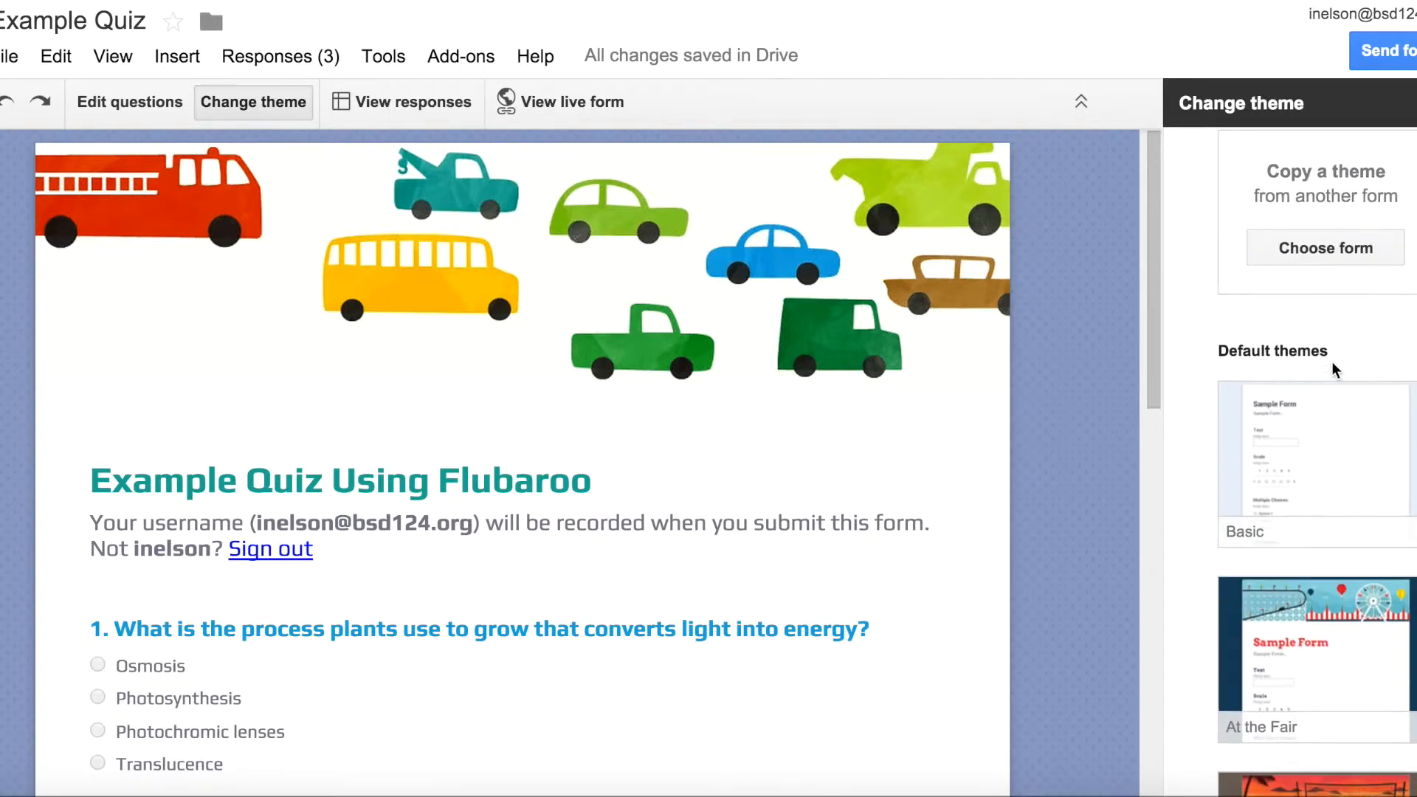
pyautogui.scroll(-3, 1331, 361)
pyautogui.click(1331, 361)
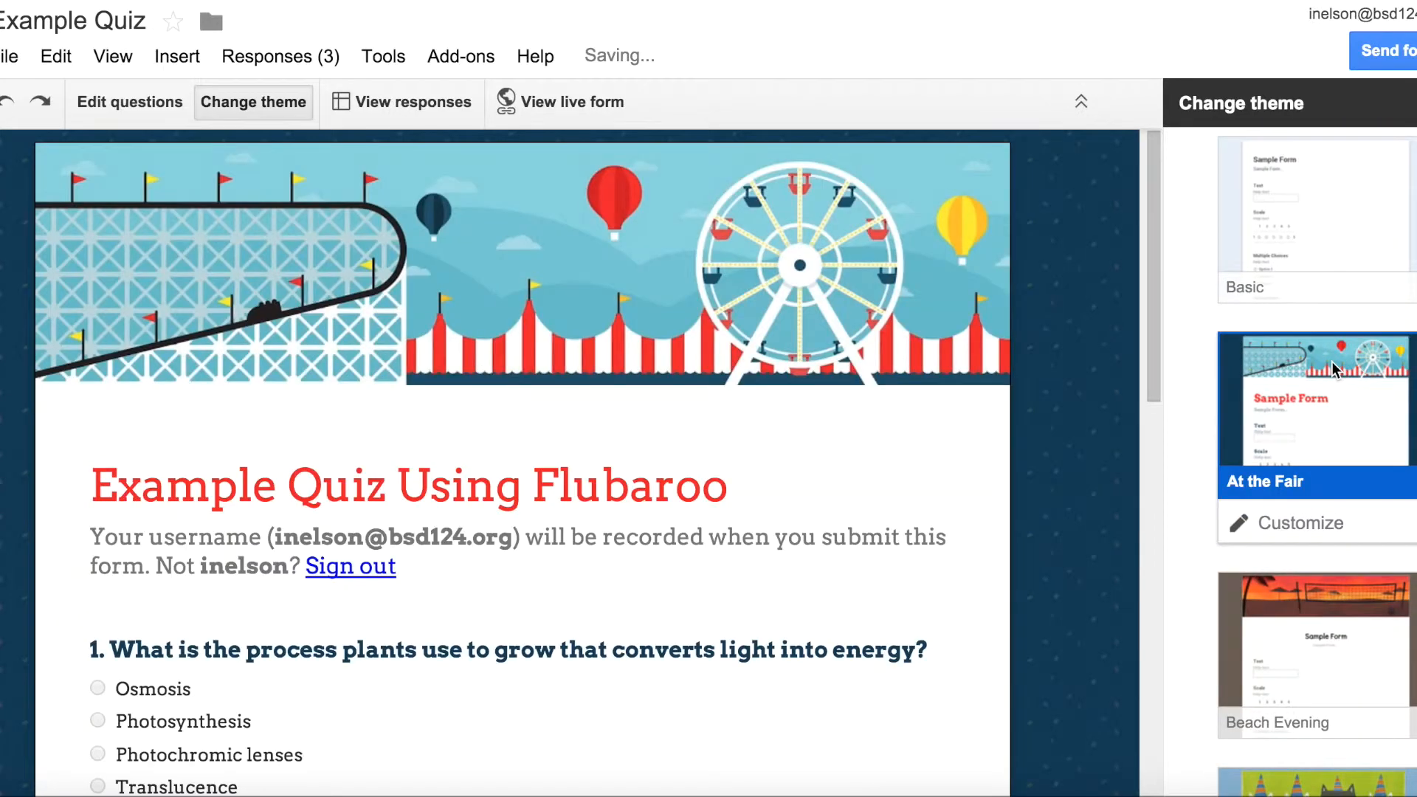
pyautogui.scroll(-1, 1331, 361)
pyautogui.click(1359, 531)
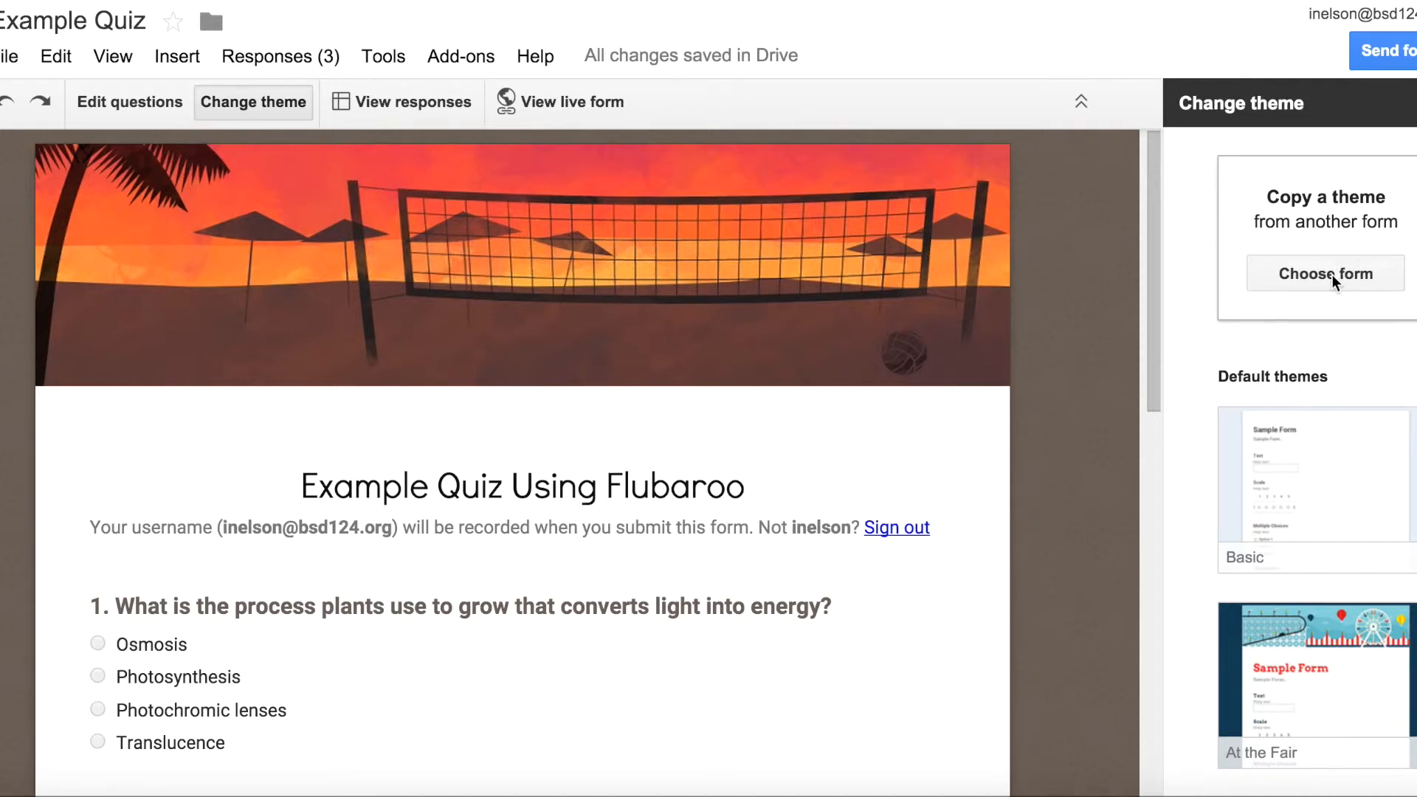
# Step: Copy the theme from the existing "Form I Online Form" with the Belton School District logo to the quiz
pyautogui.click(1331, 275)
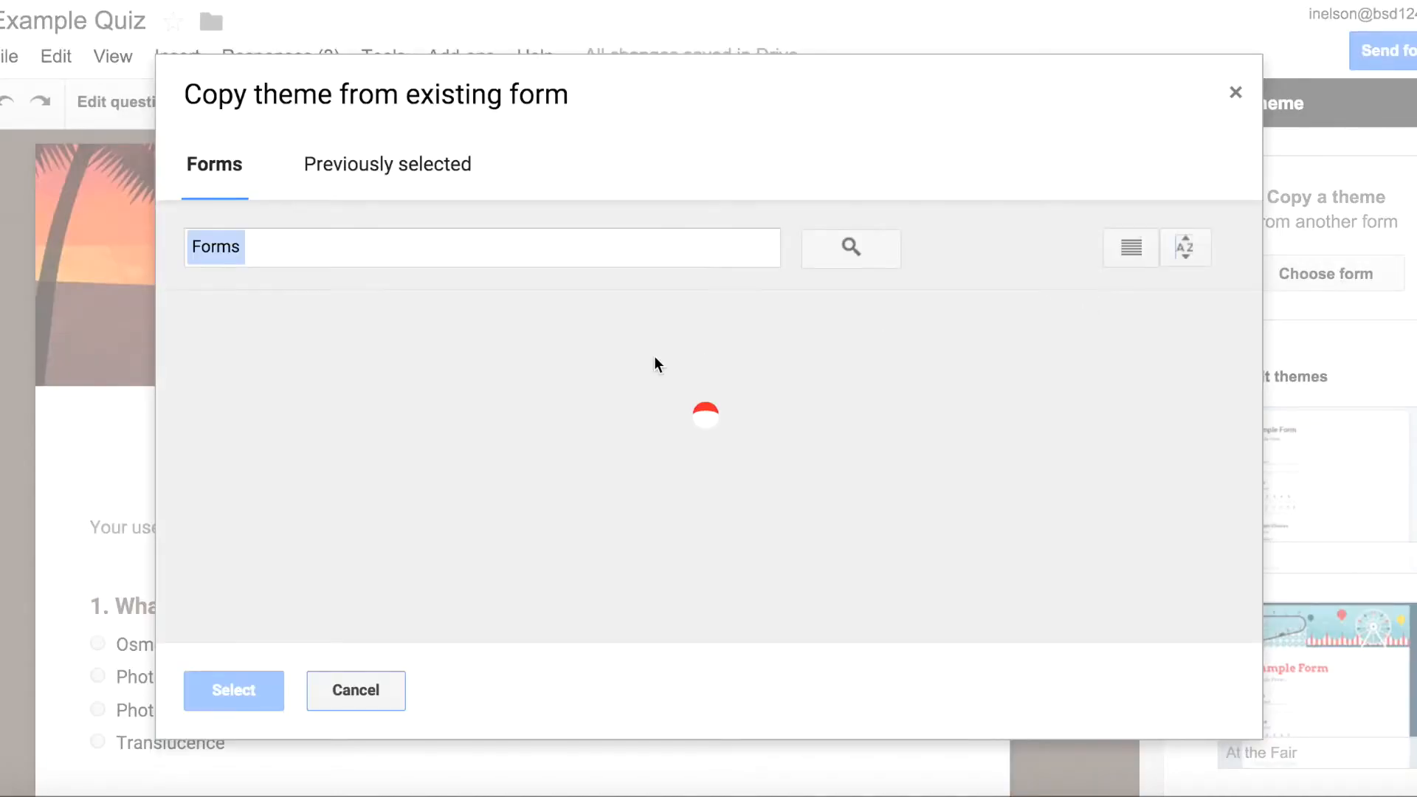
pyautogui.scroll(-2, 362, 569)
pyautogui.click(352, 612)
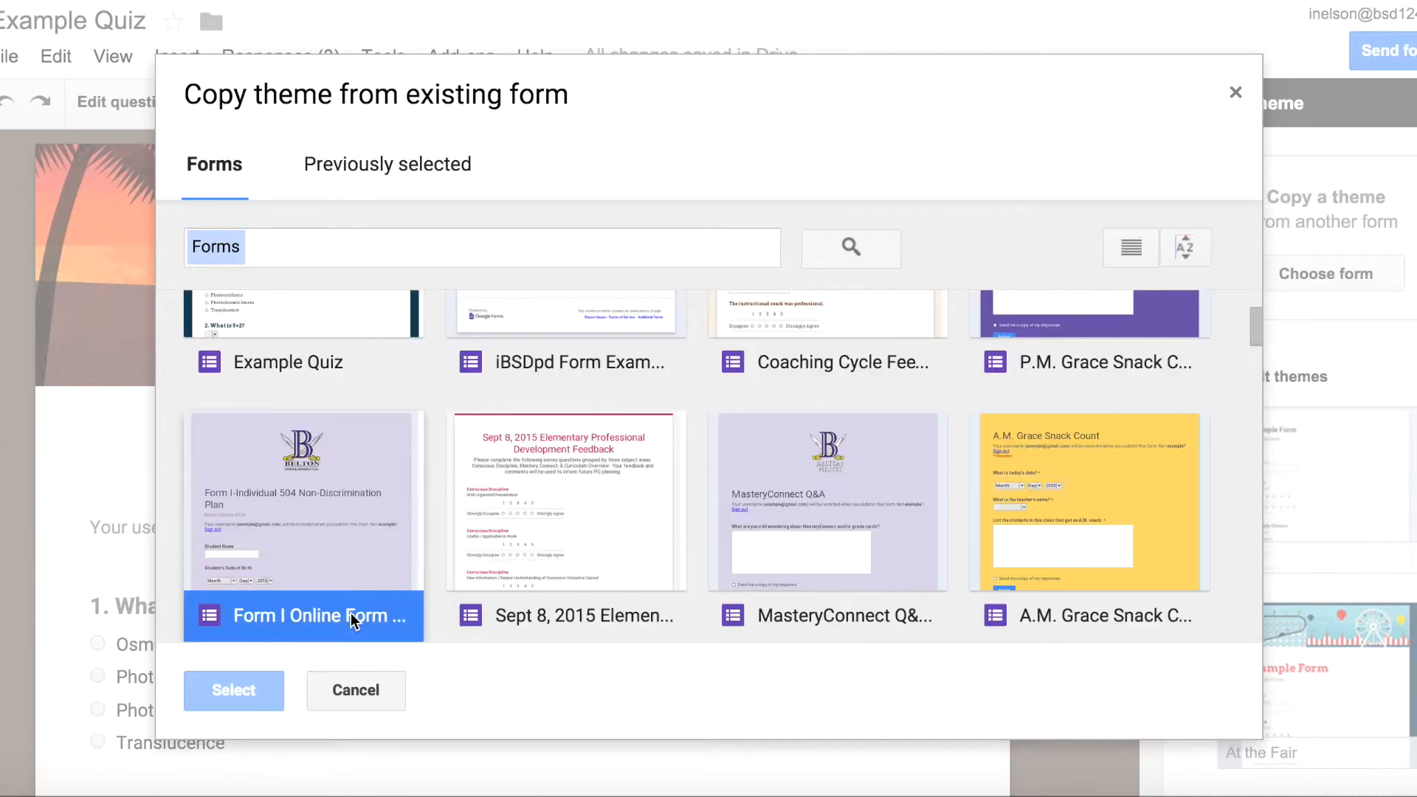
pyautogui.click(241, 706)
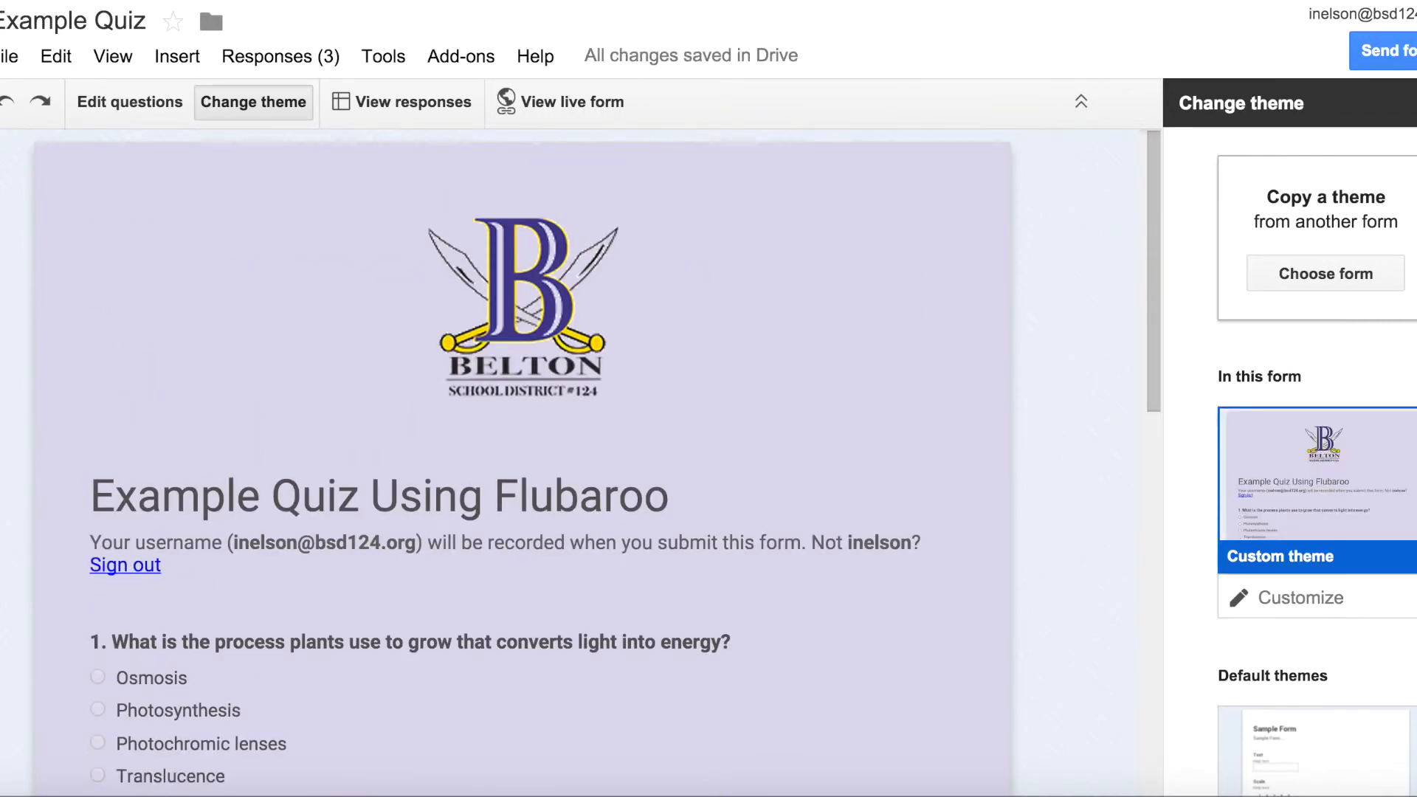
# Step: Customize the copied theme by setting the form background to a darker purple
pyautogui.scroll(-2, 1328, 480)
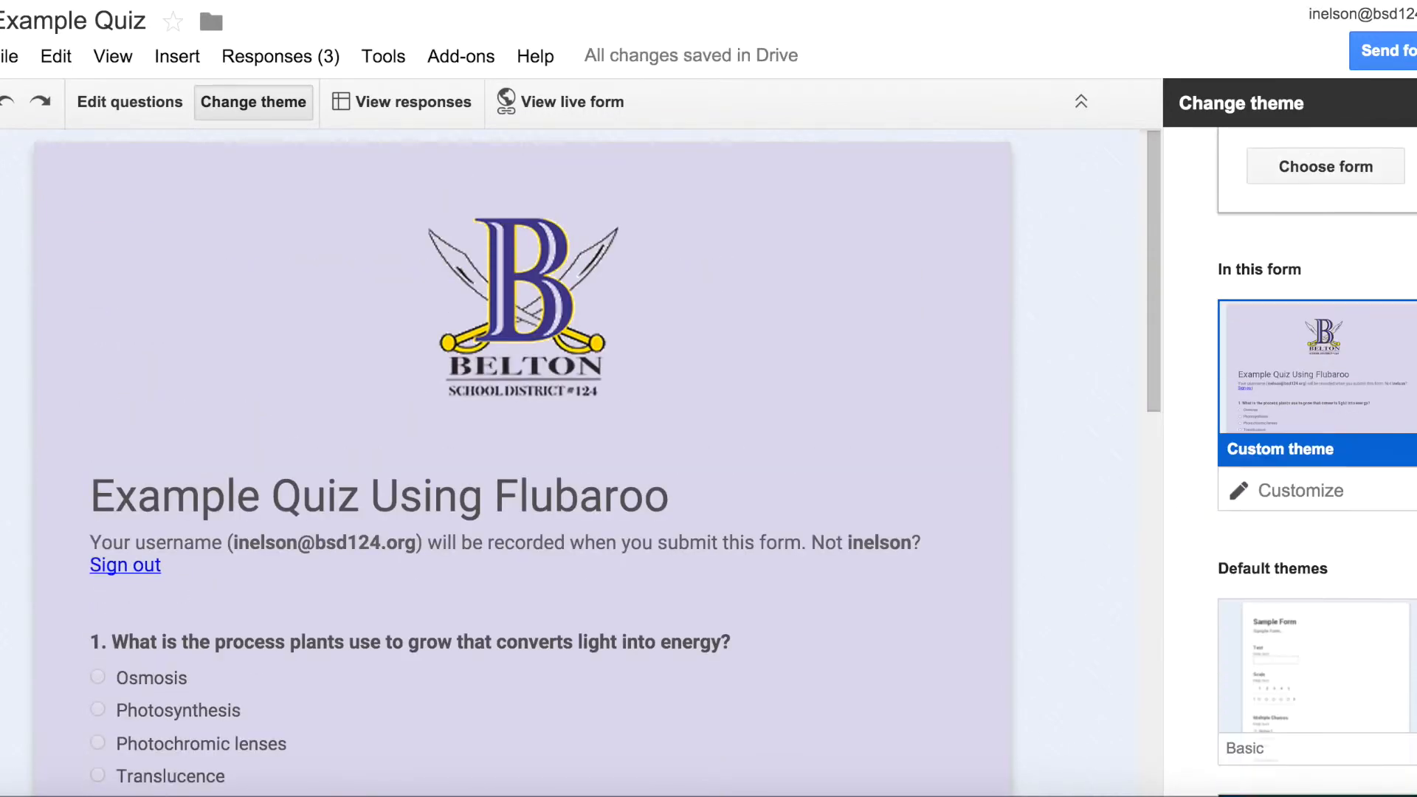
pyautogui.click(1305, 490)
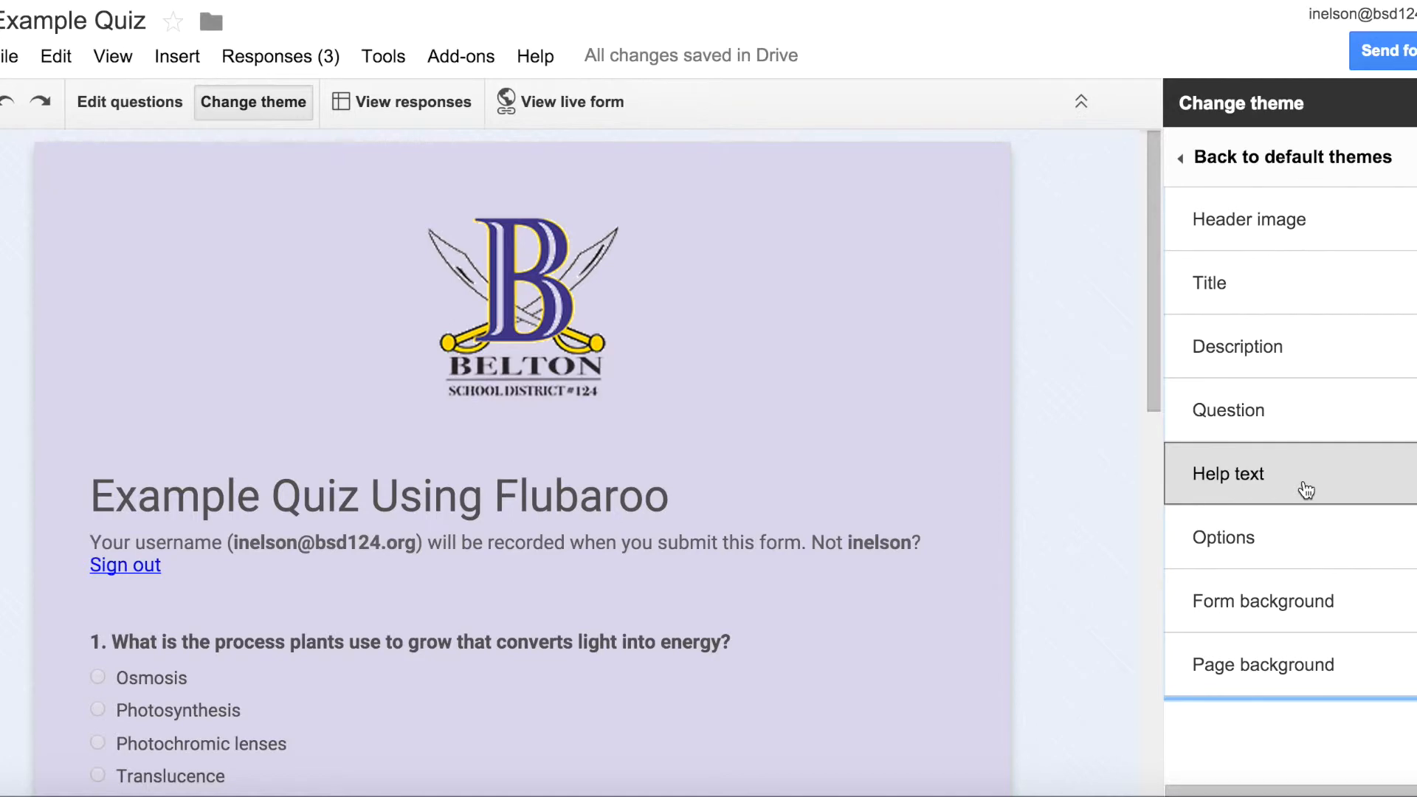
pyautogui.click(1286, 606)
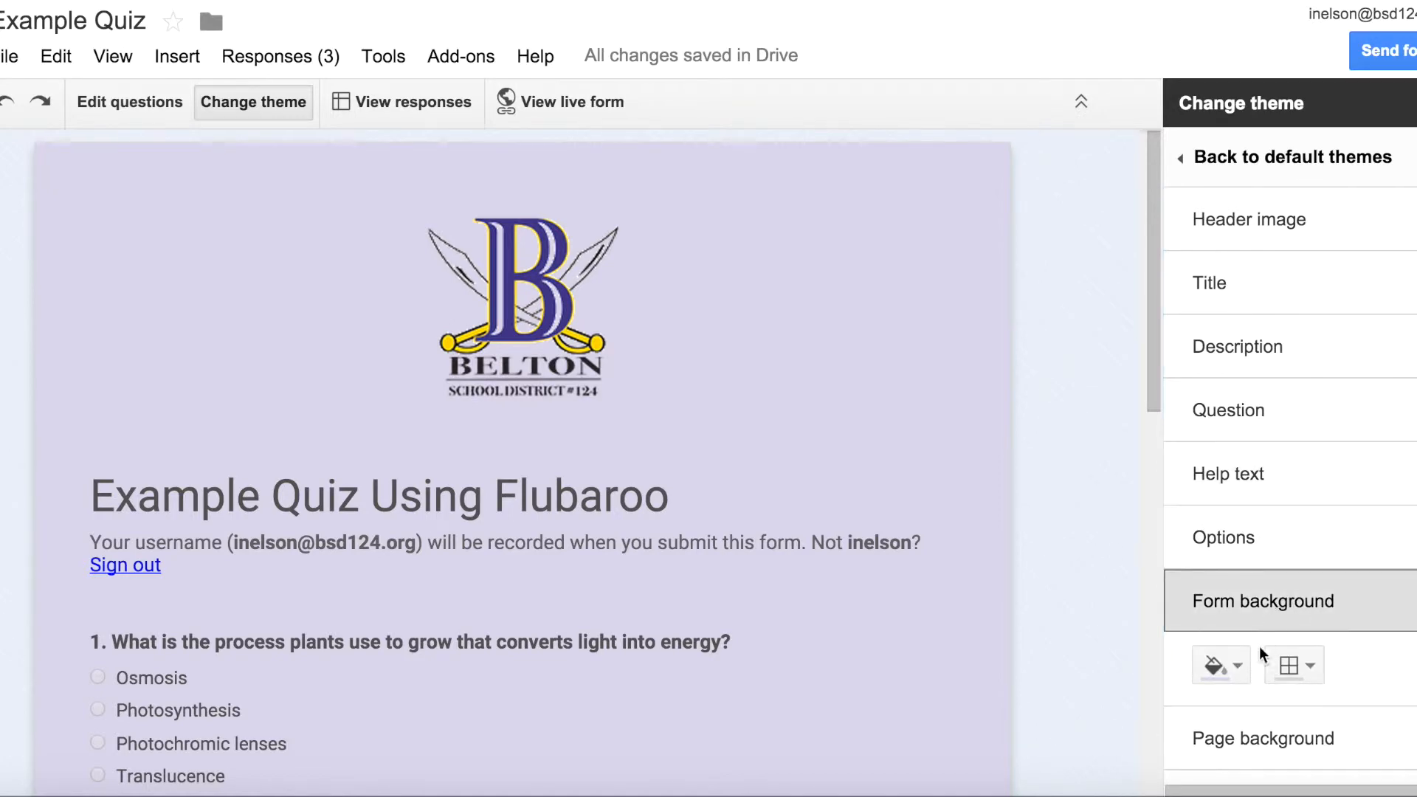
pyautogui.click(1231, 666)
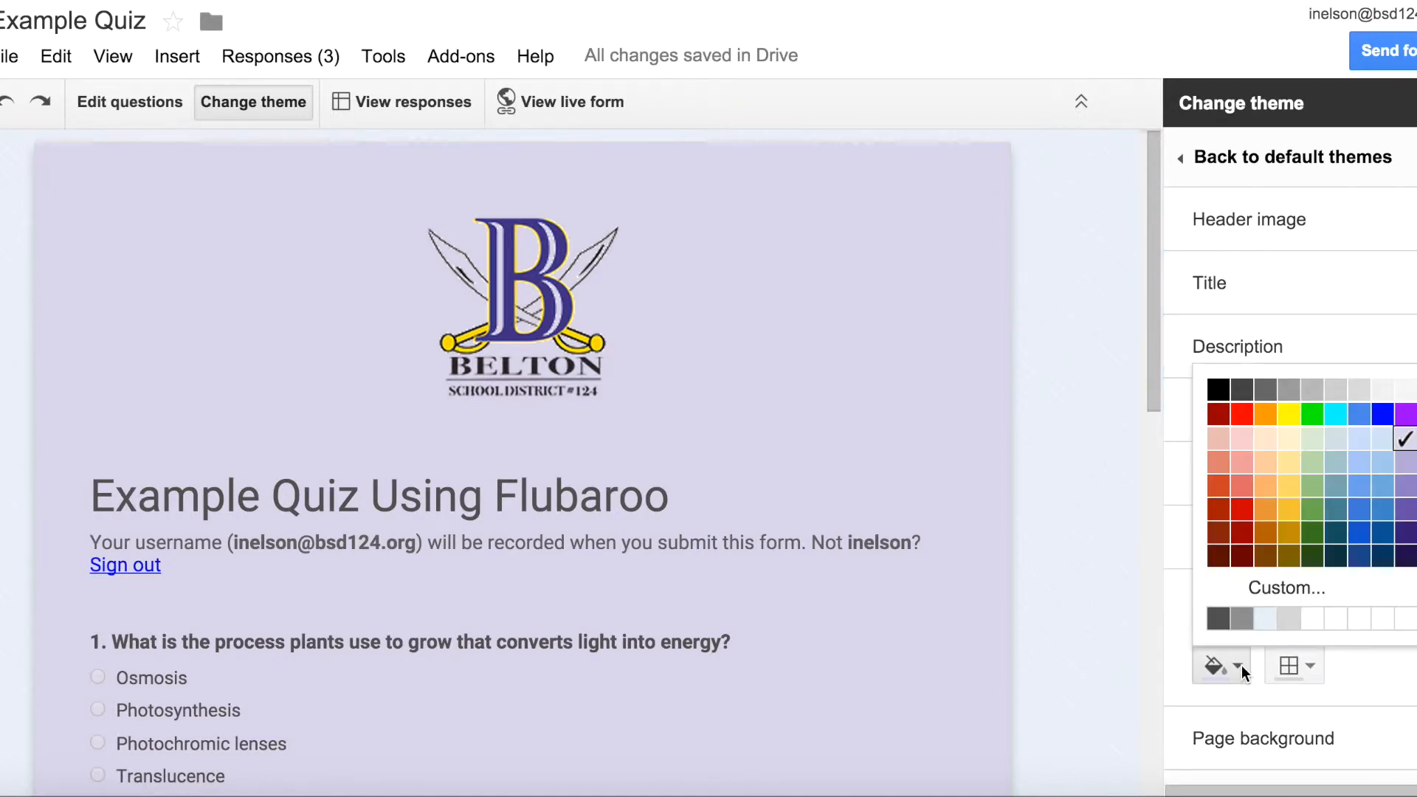
pyautogui.click(1404, 515)
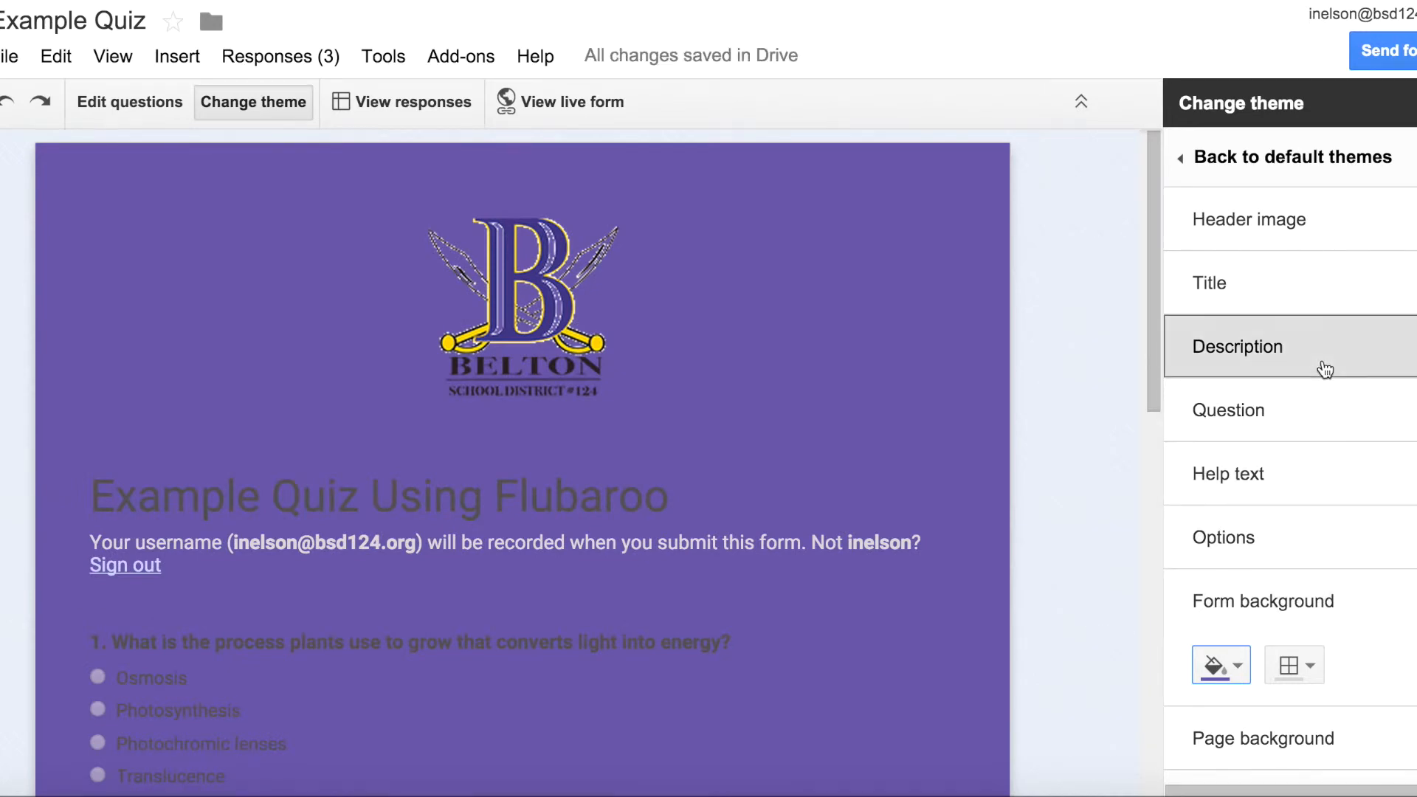
# Step: Return to the default themes and apply the Cars & Trucks theme to the quiz
pyautogui.click(1265, 163)
pyautogui.scroll(-15, 1297, 407)
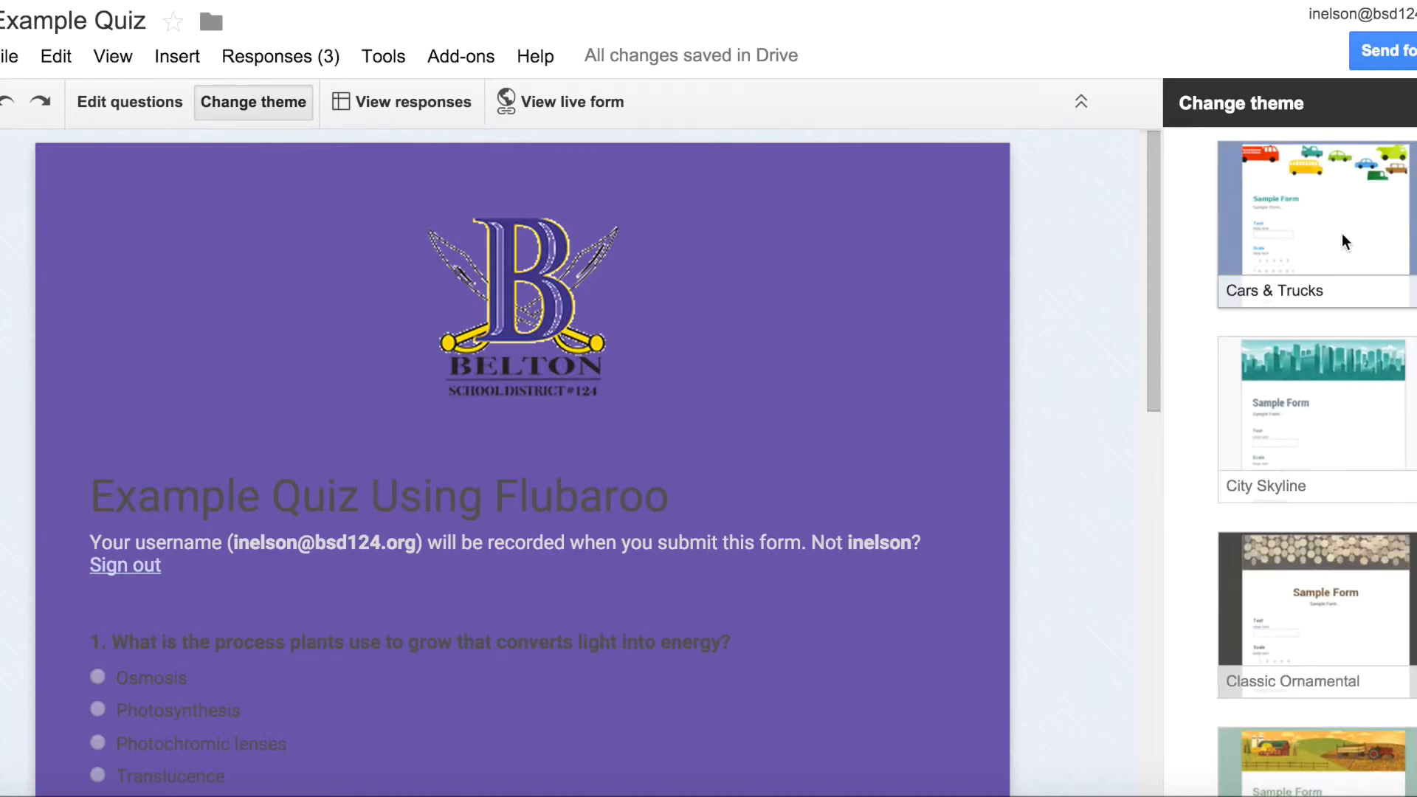
pyautogui.click(1342, 235)
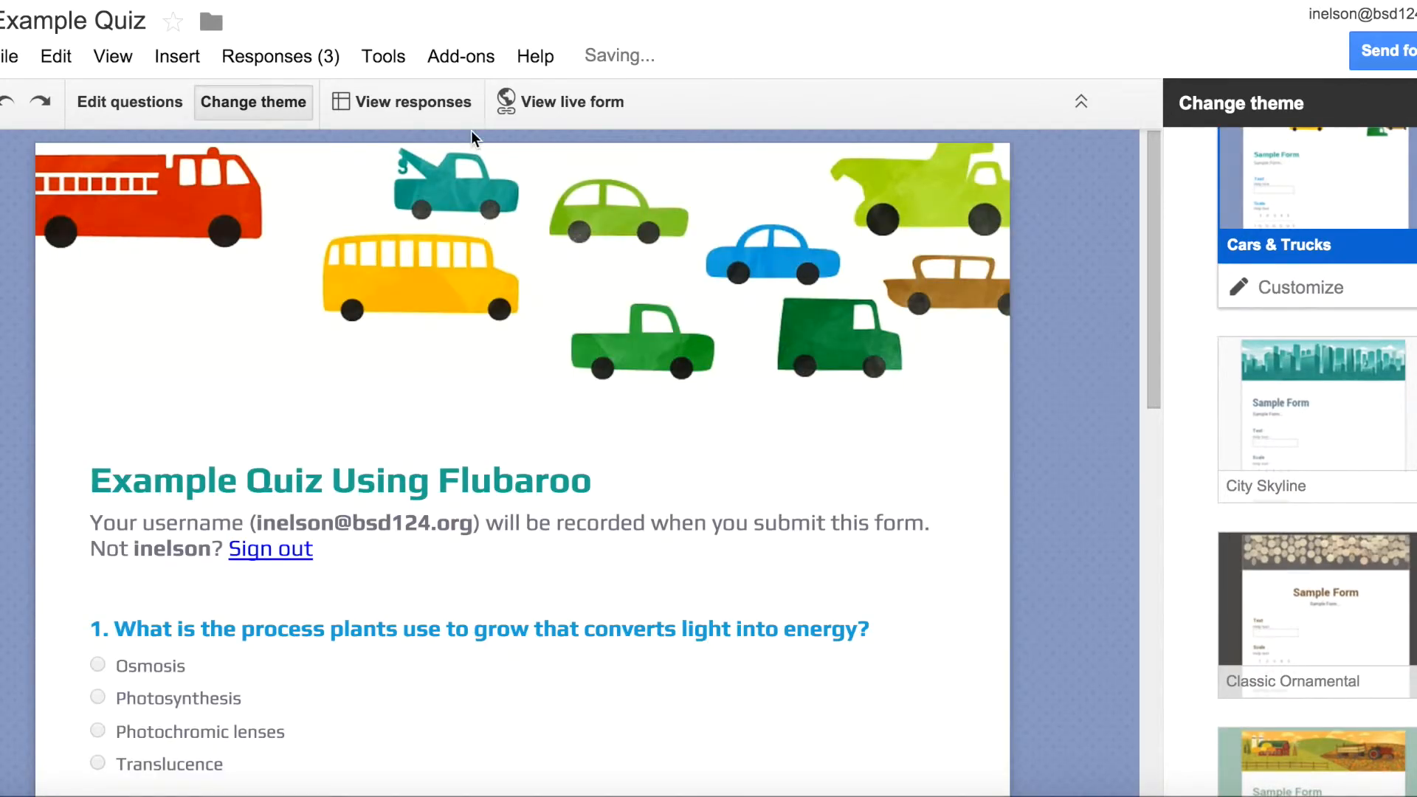
# Step: Open the quiz's response spreadsheet and bring up the catalogue of available add-ons
pyautogui.click(415, 108)
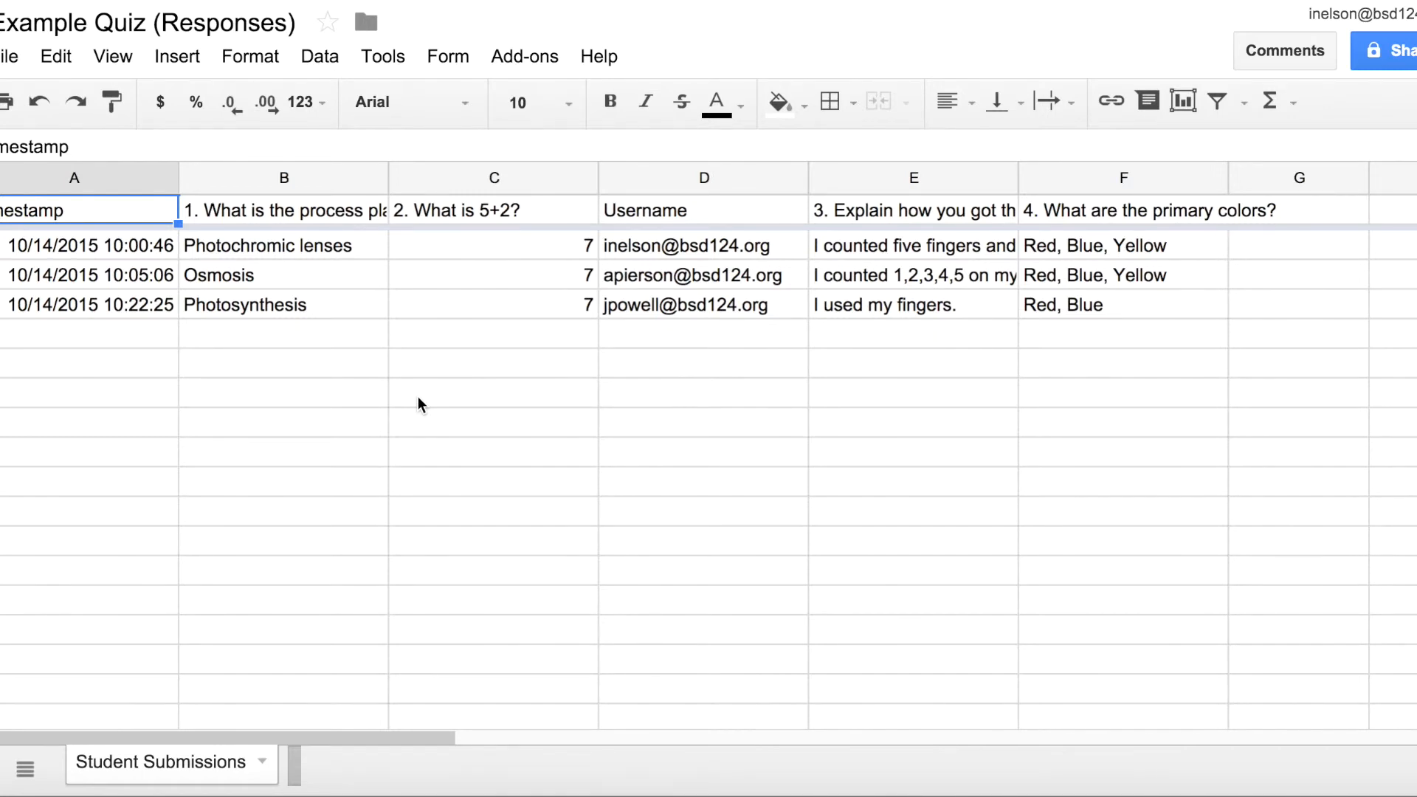
pyautogui.click(544, 59)
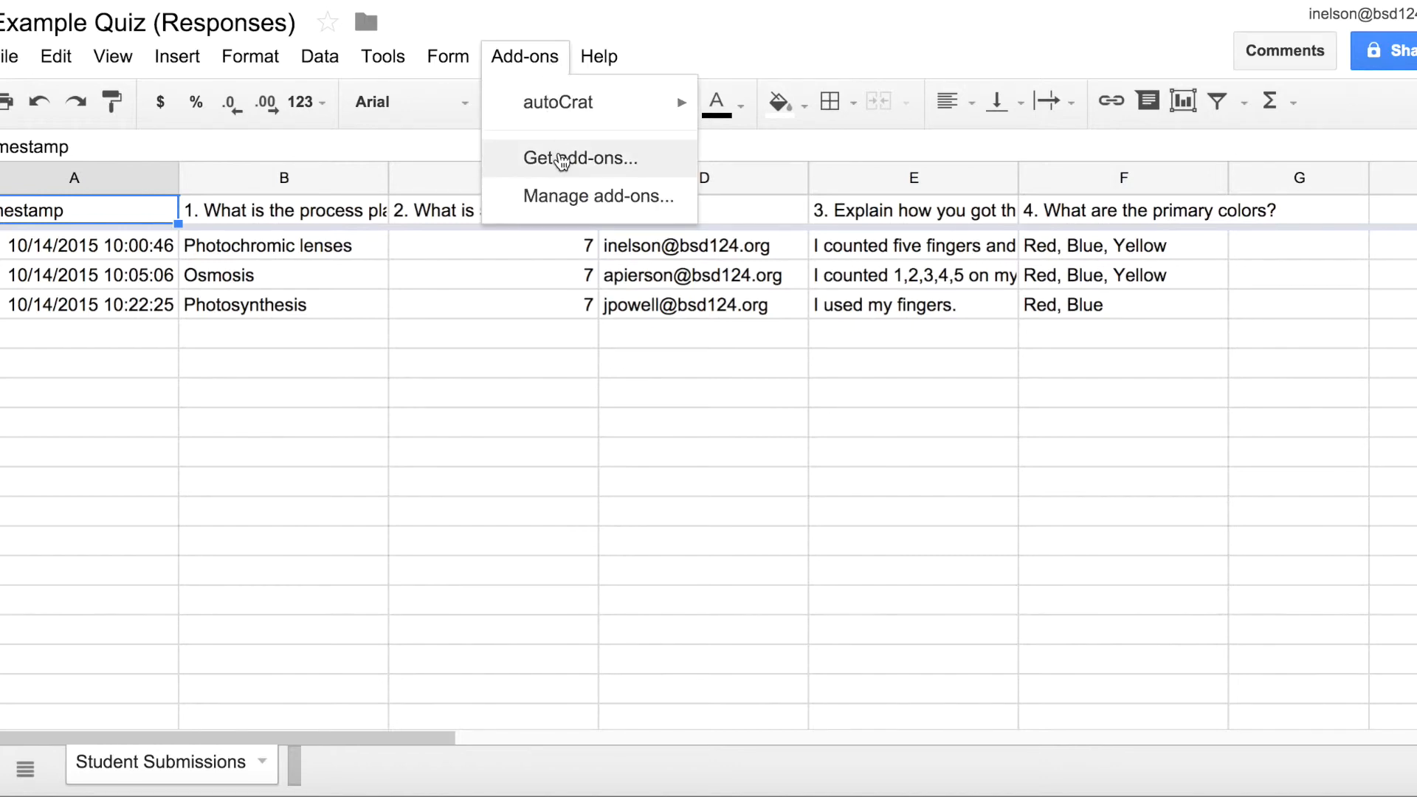
pyautogui.click(534, 59)
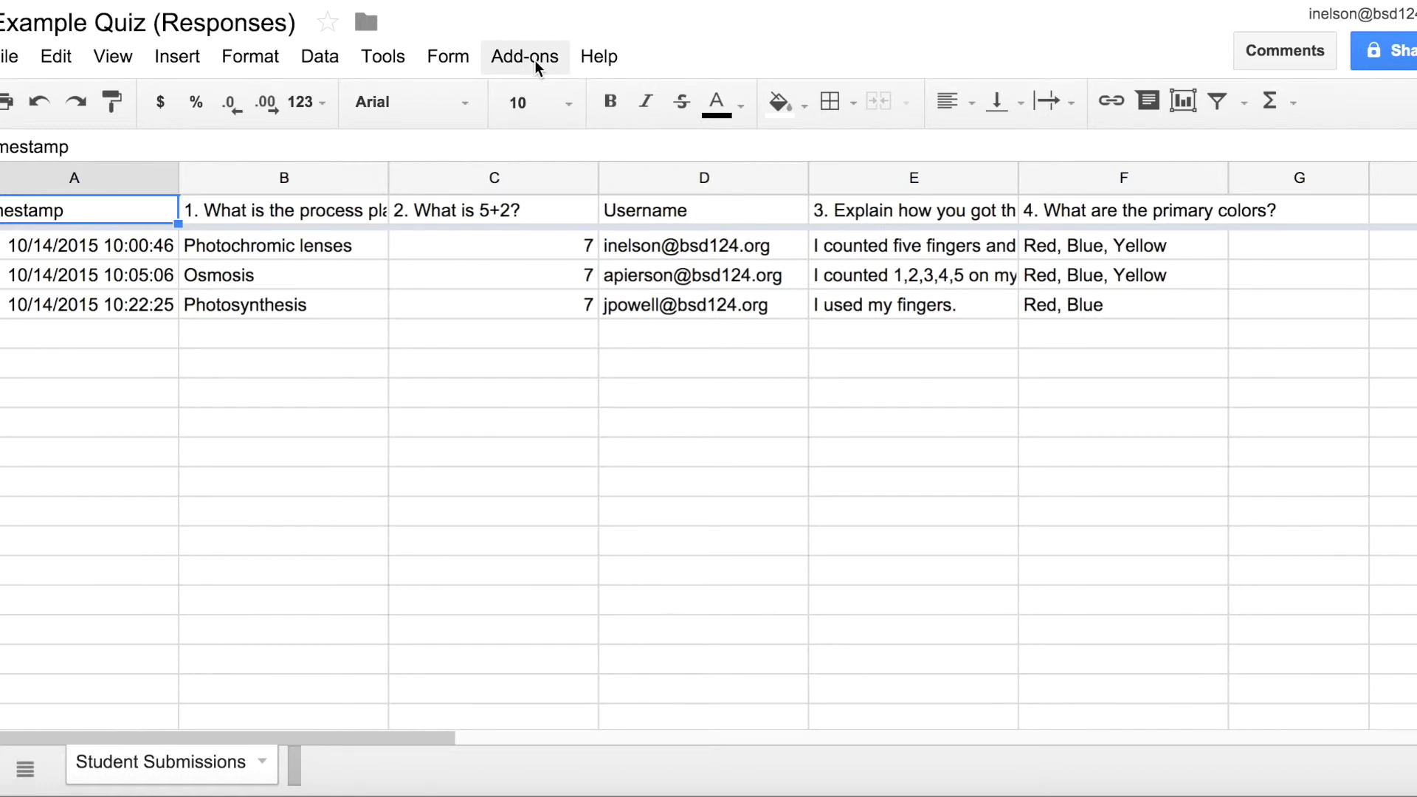
pyautogui.click(534, 60)
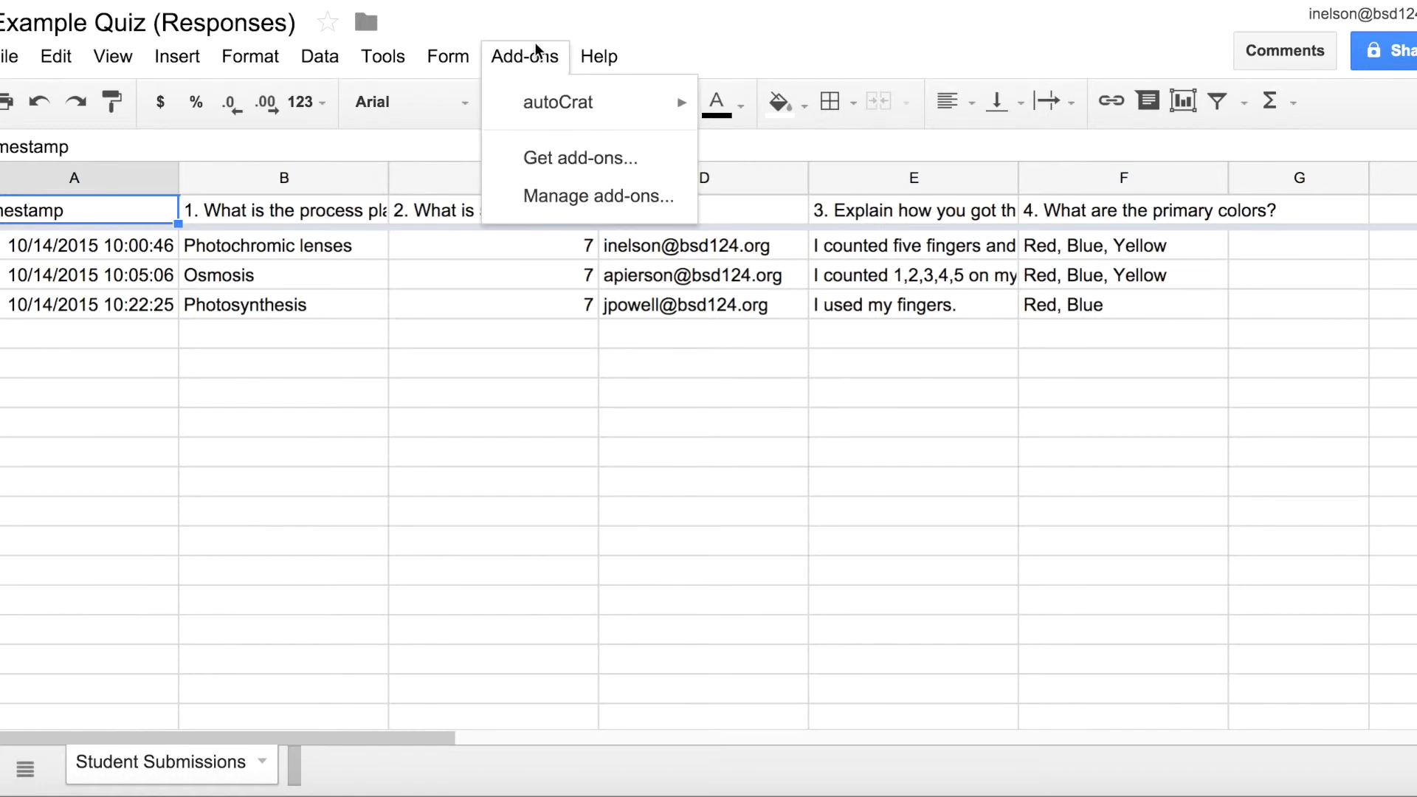
pyautogui.click(534, 56)
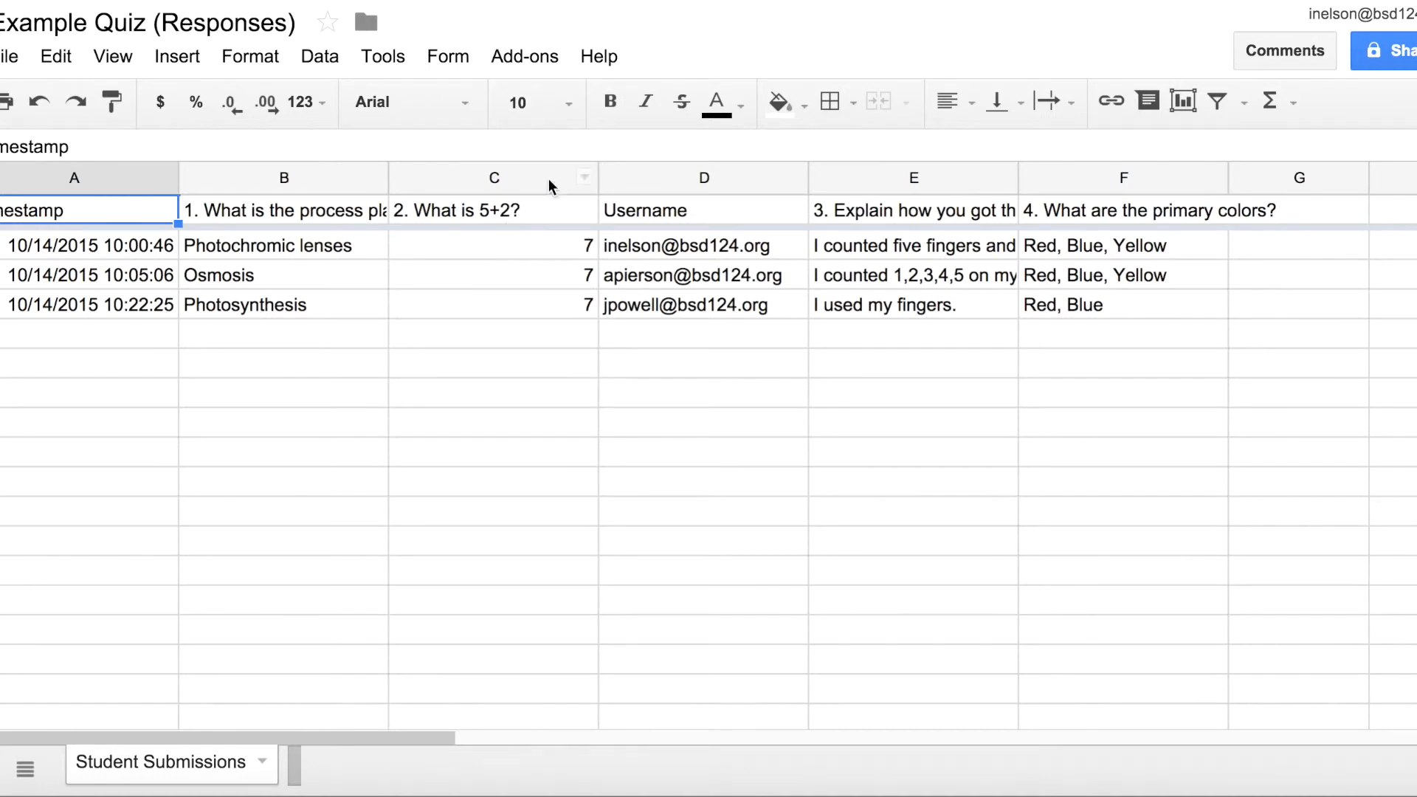
pyautogui.click(536, 59)
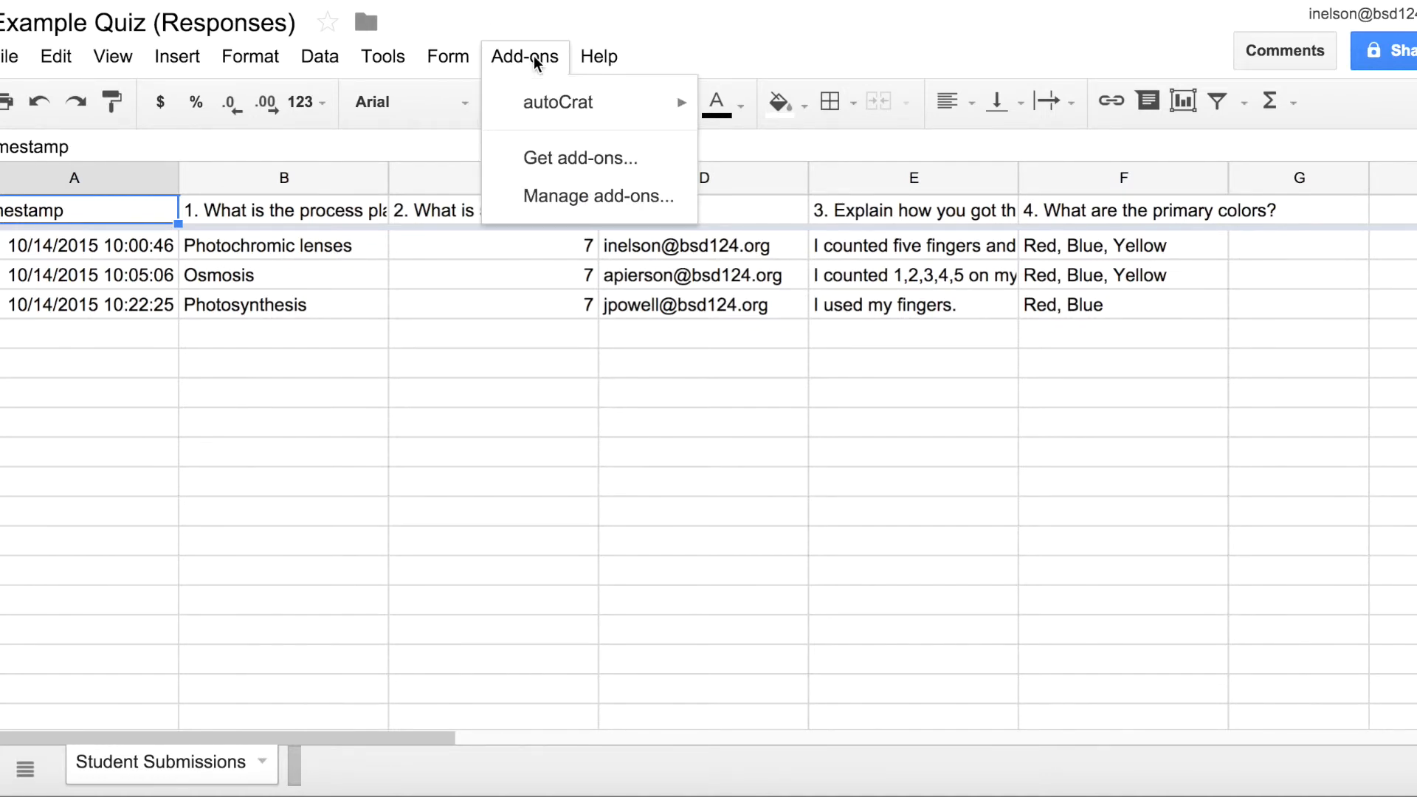
pyautogui.click(574, 169)
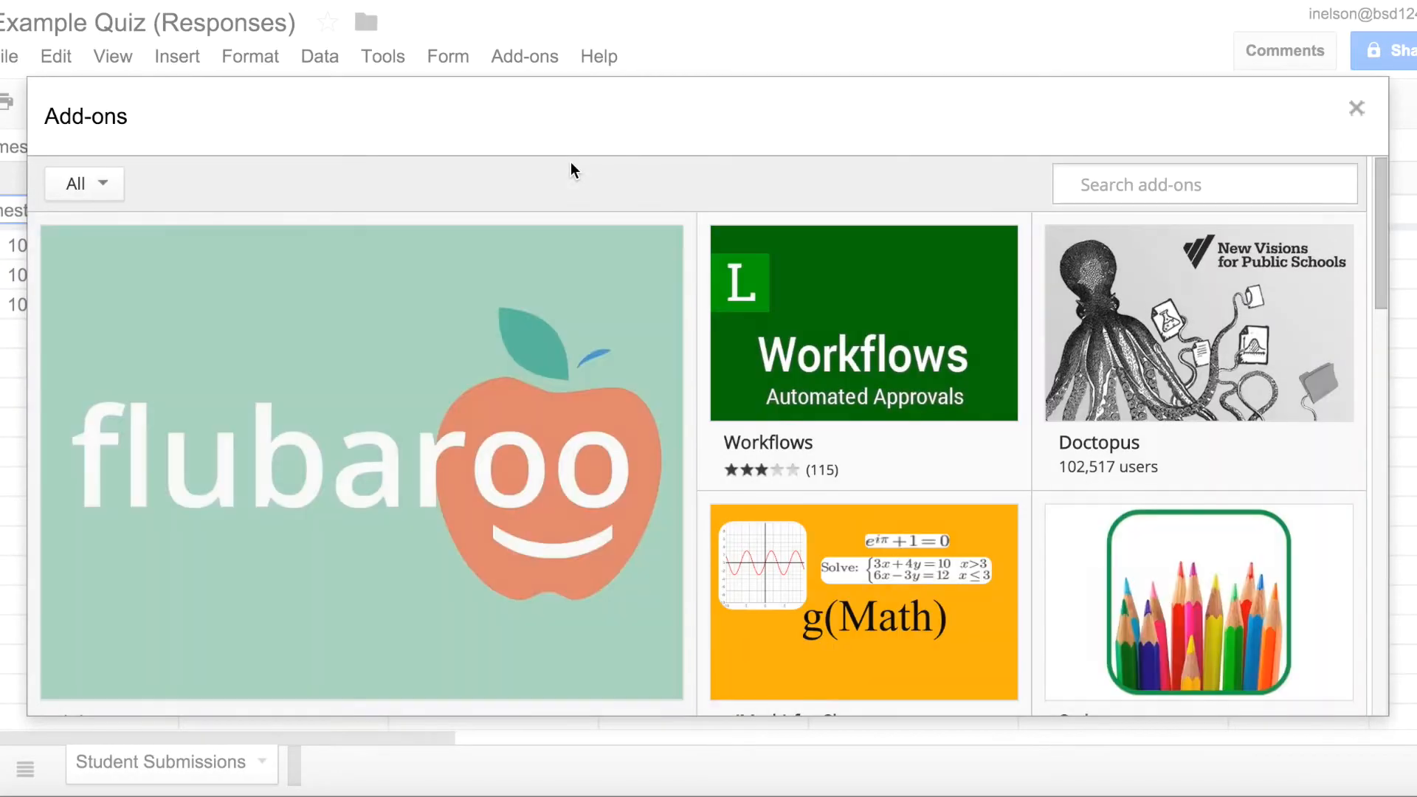
# Step: Install the free Flubaroo add-on, grant it the requested account permissions, and dismiss its welcome notices
pyautogui.scroll(-1, 570, 267)
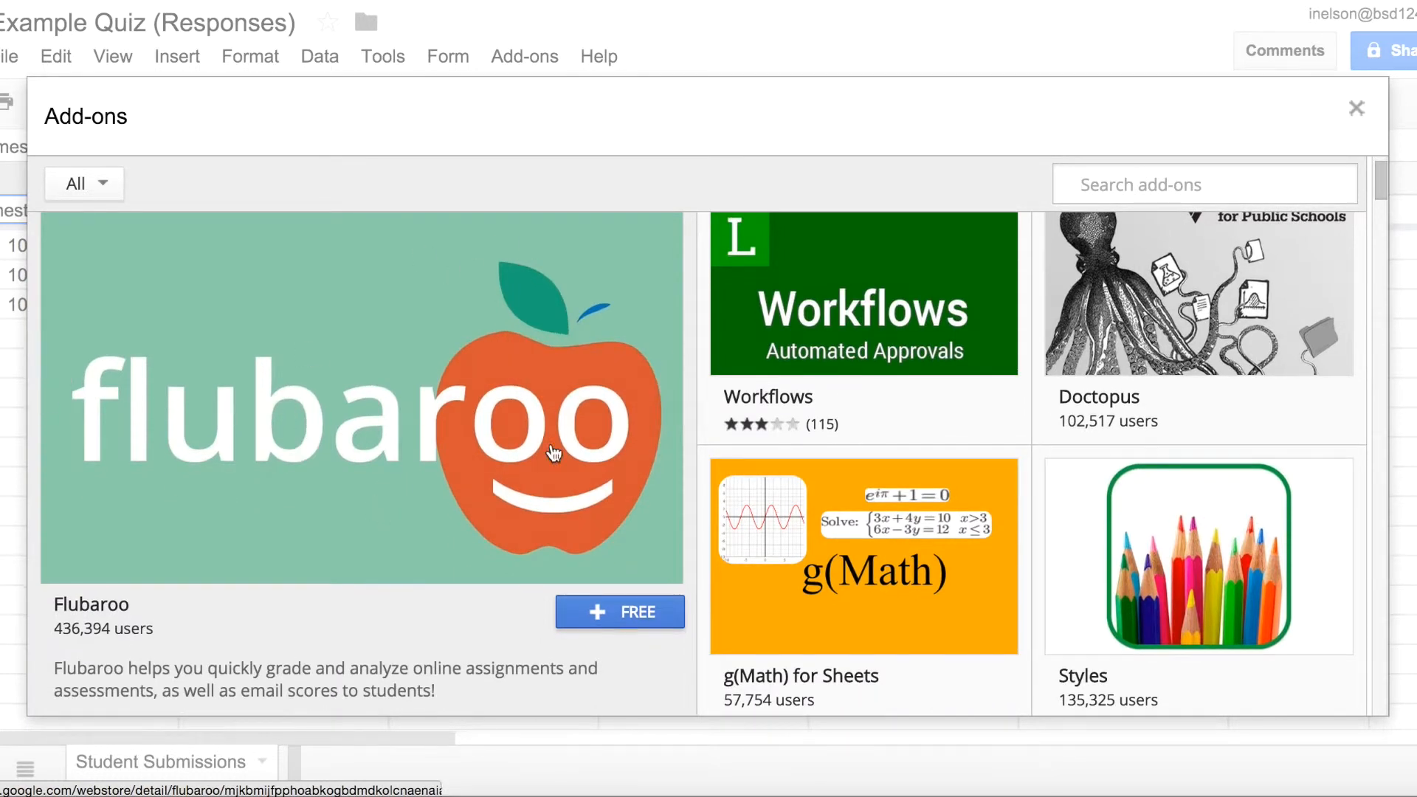
pyautogui.scroll(1, 506, 502)
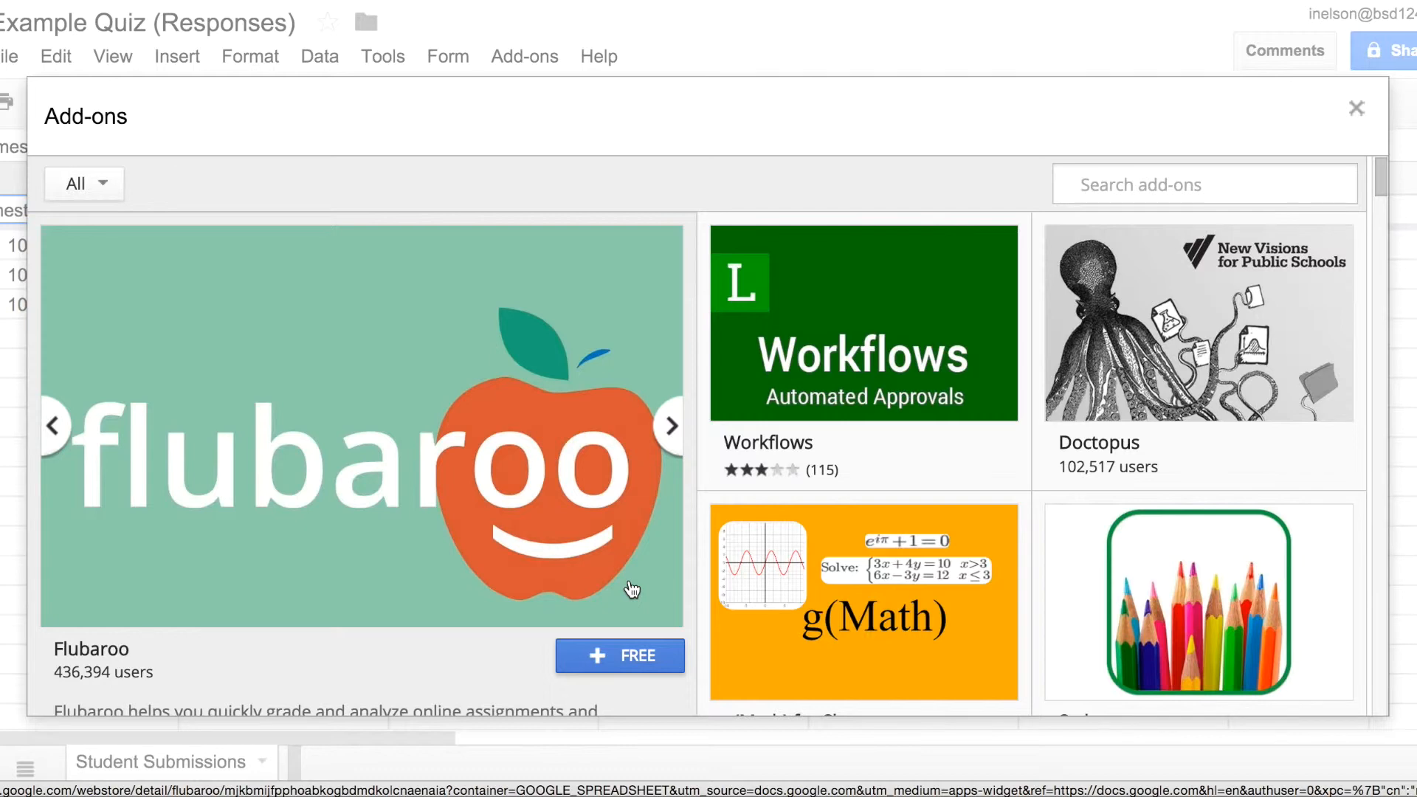
pyautogui.scroll(-2, 631, 589)
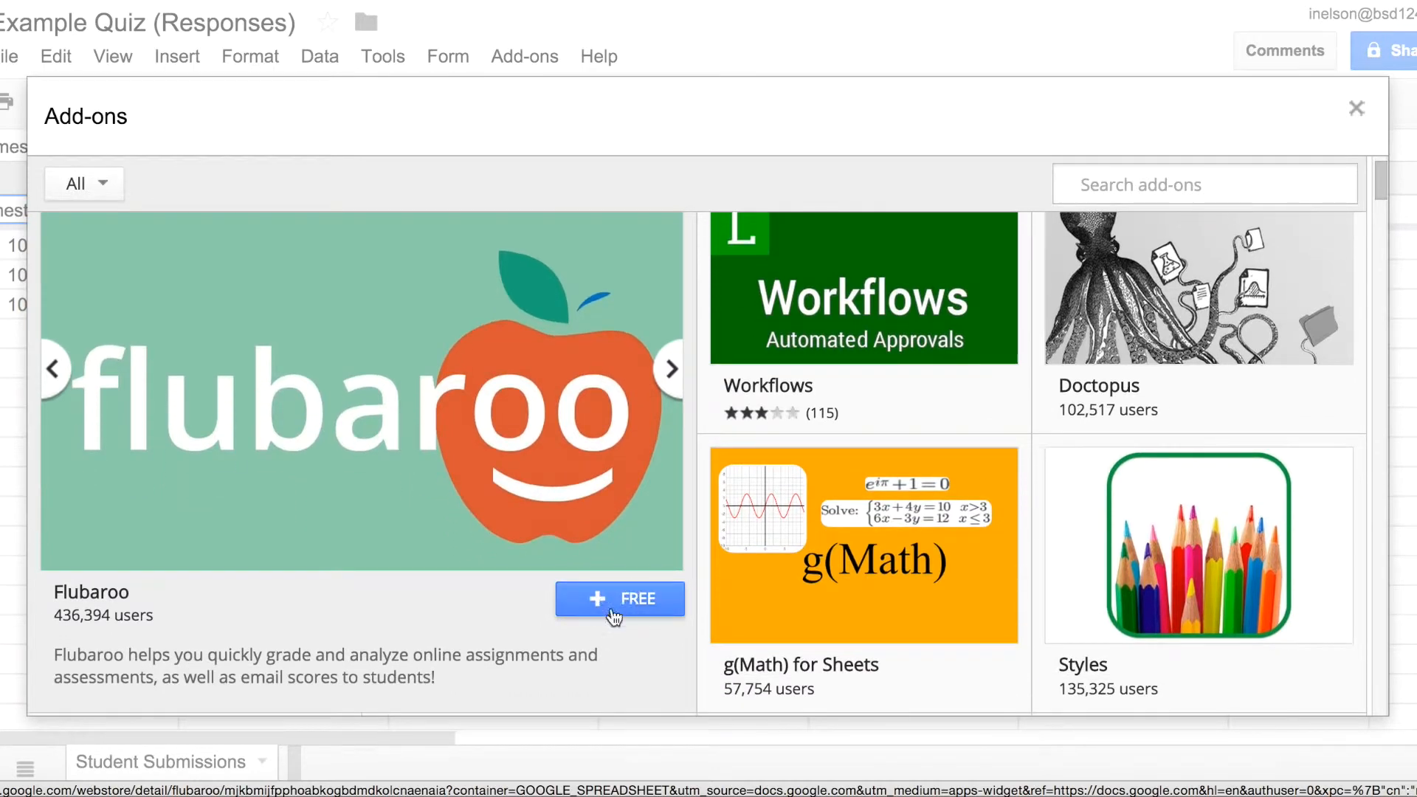
pyautogui.click(626, 599)
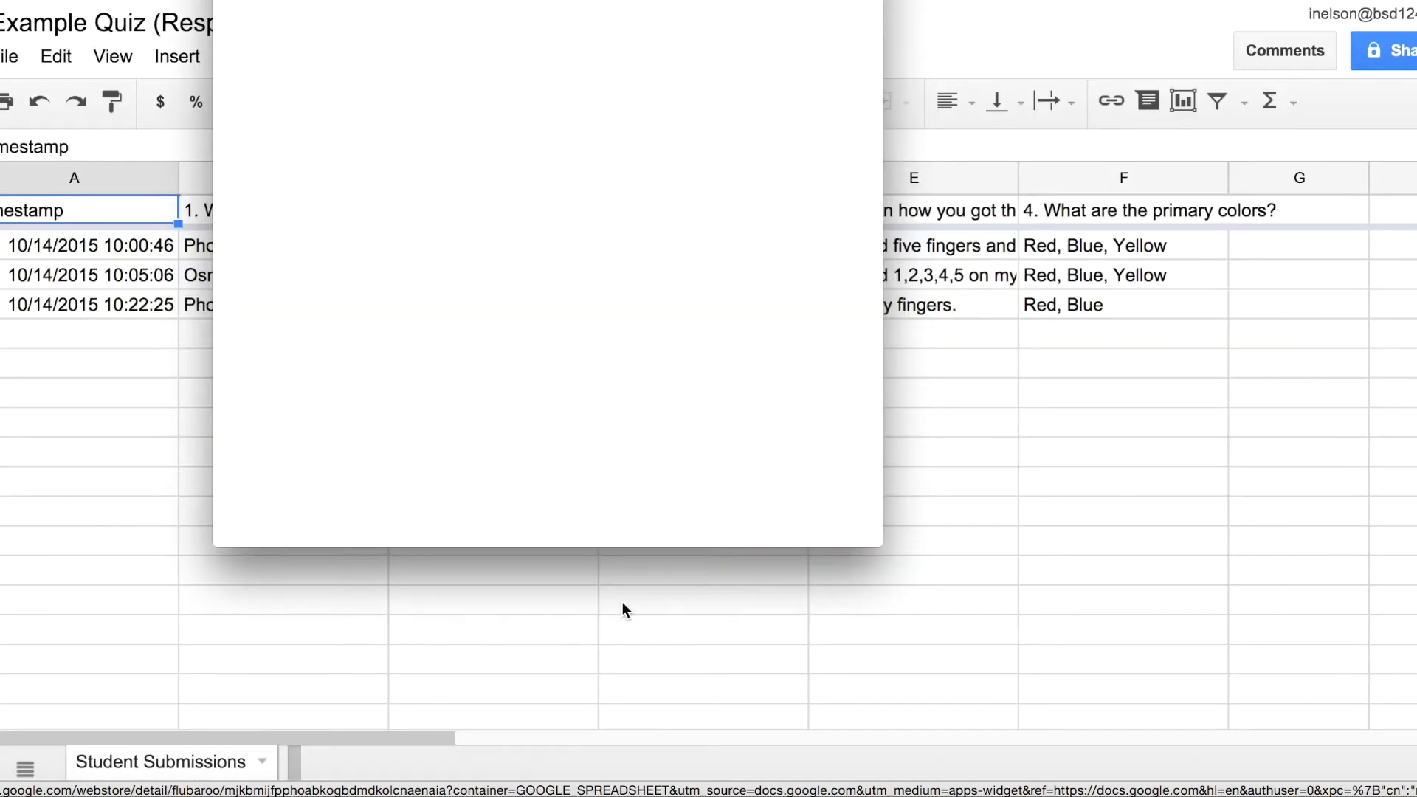
pyautogui.scroll(-3, 610, 134)
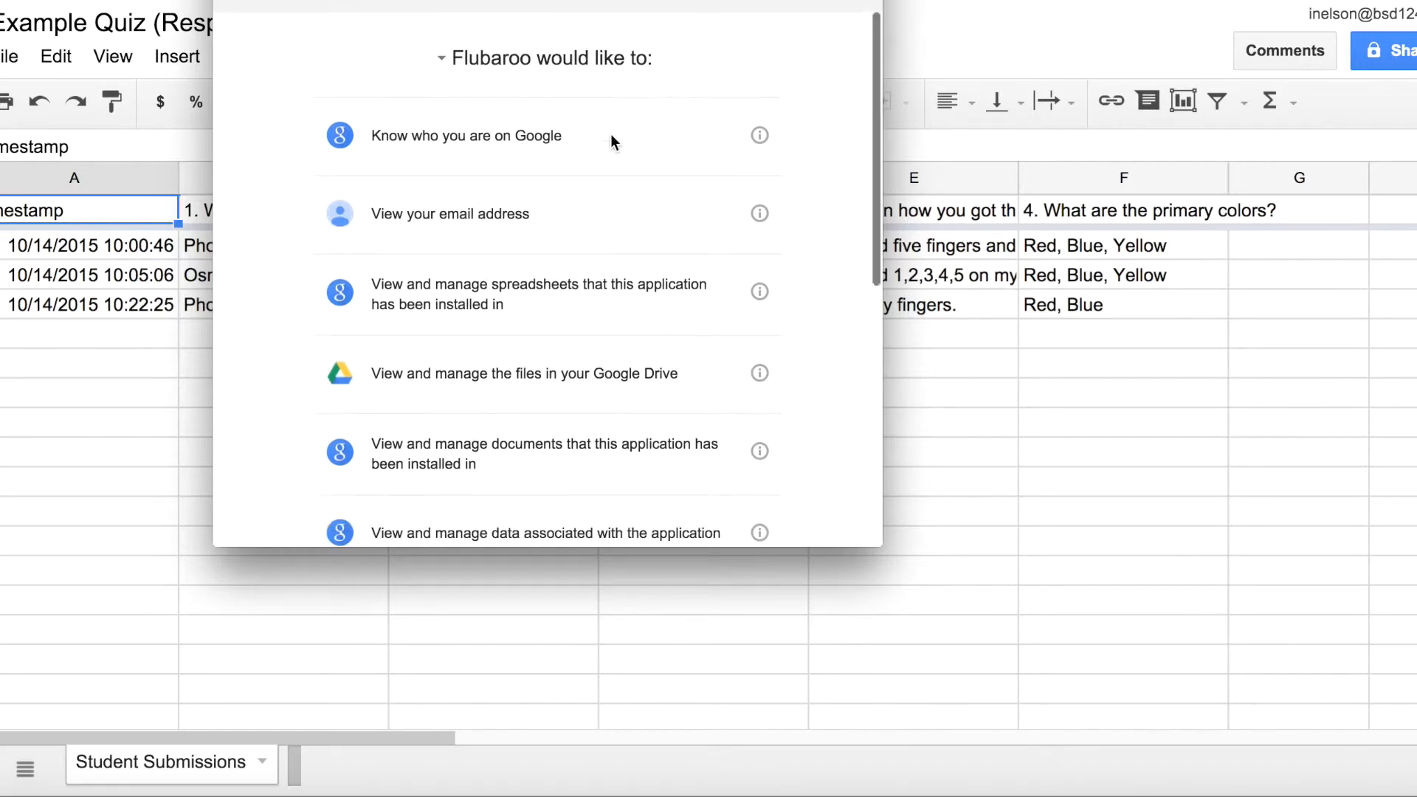
pyautogui.scroll(-4, 610, 134)
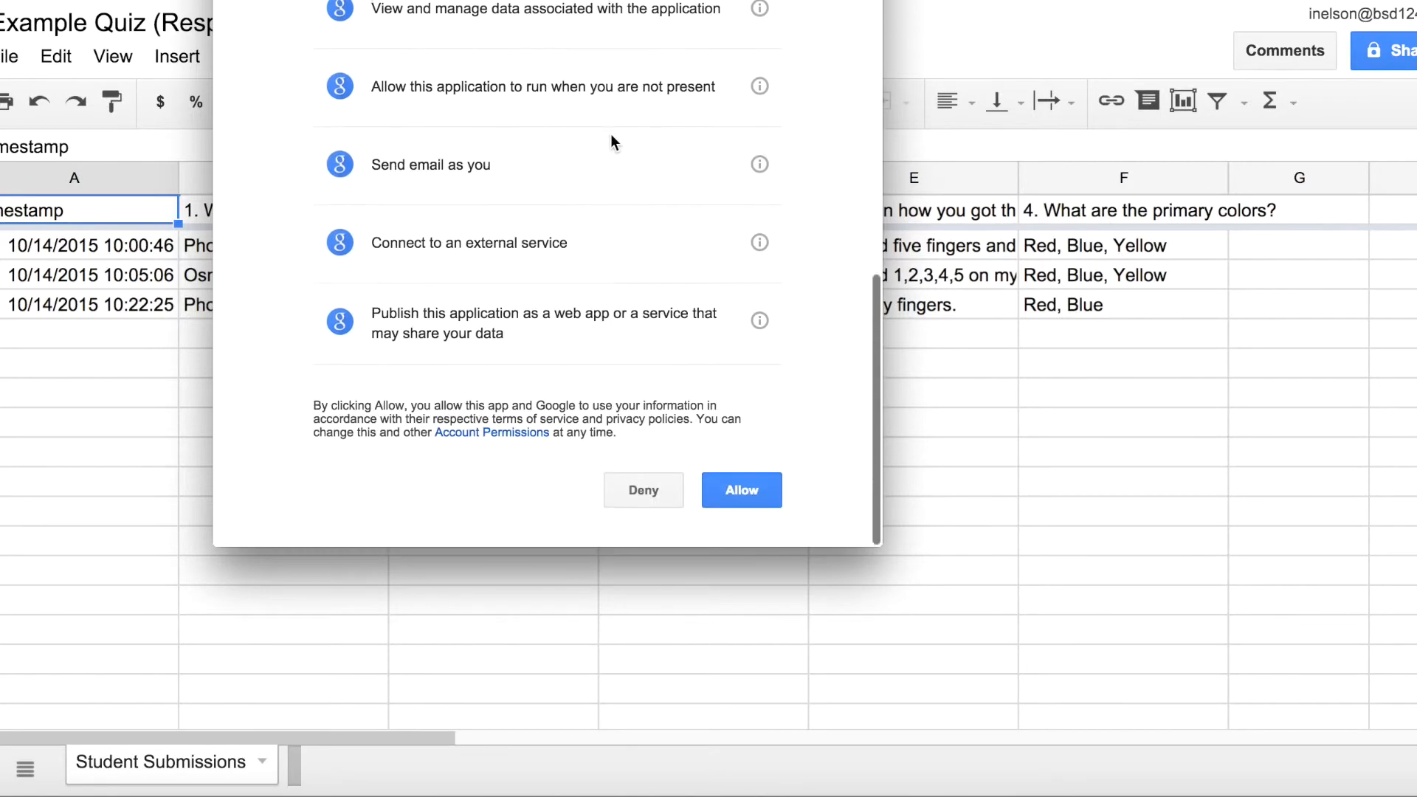
pyautogui.click(742, 497)
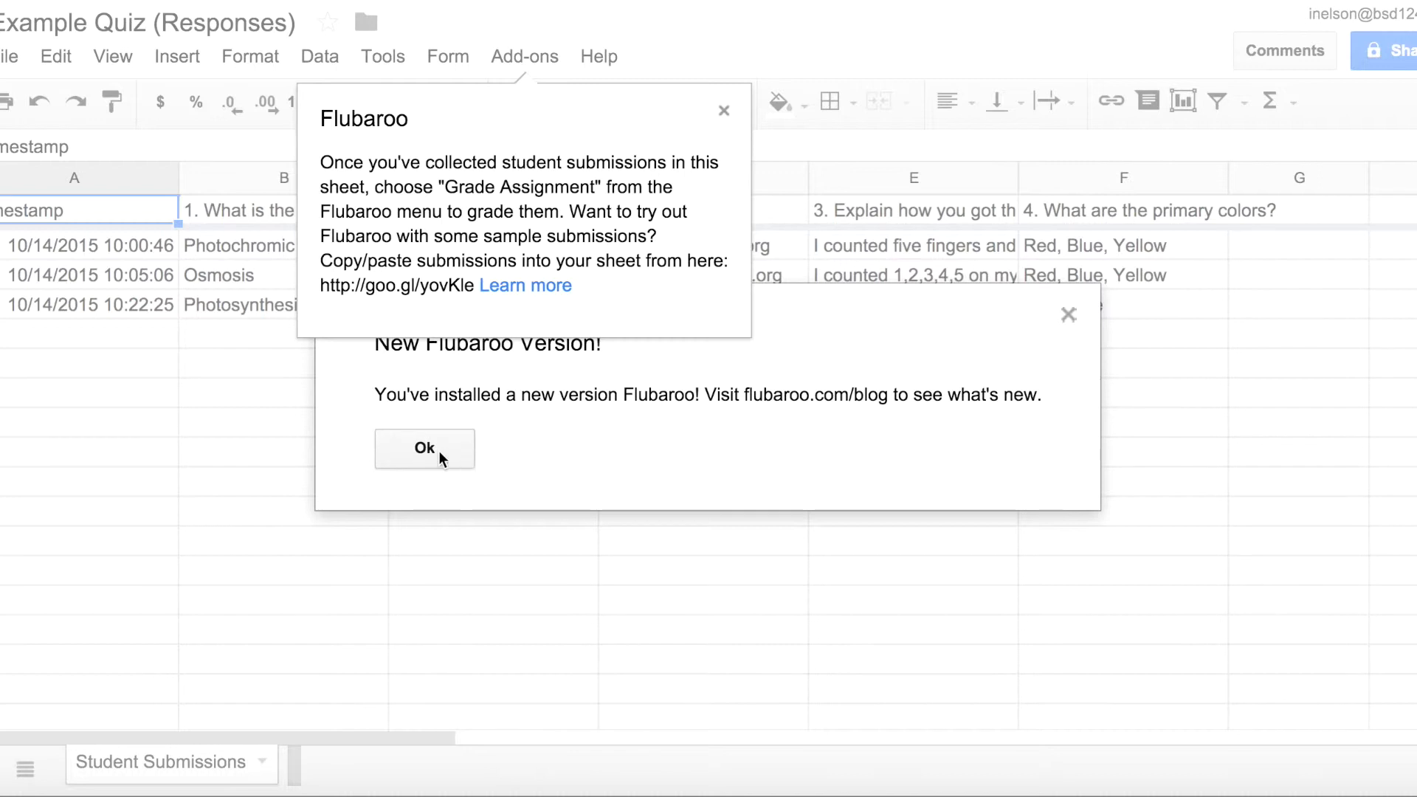
pyautogui.click(1068, 316)
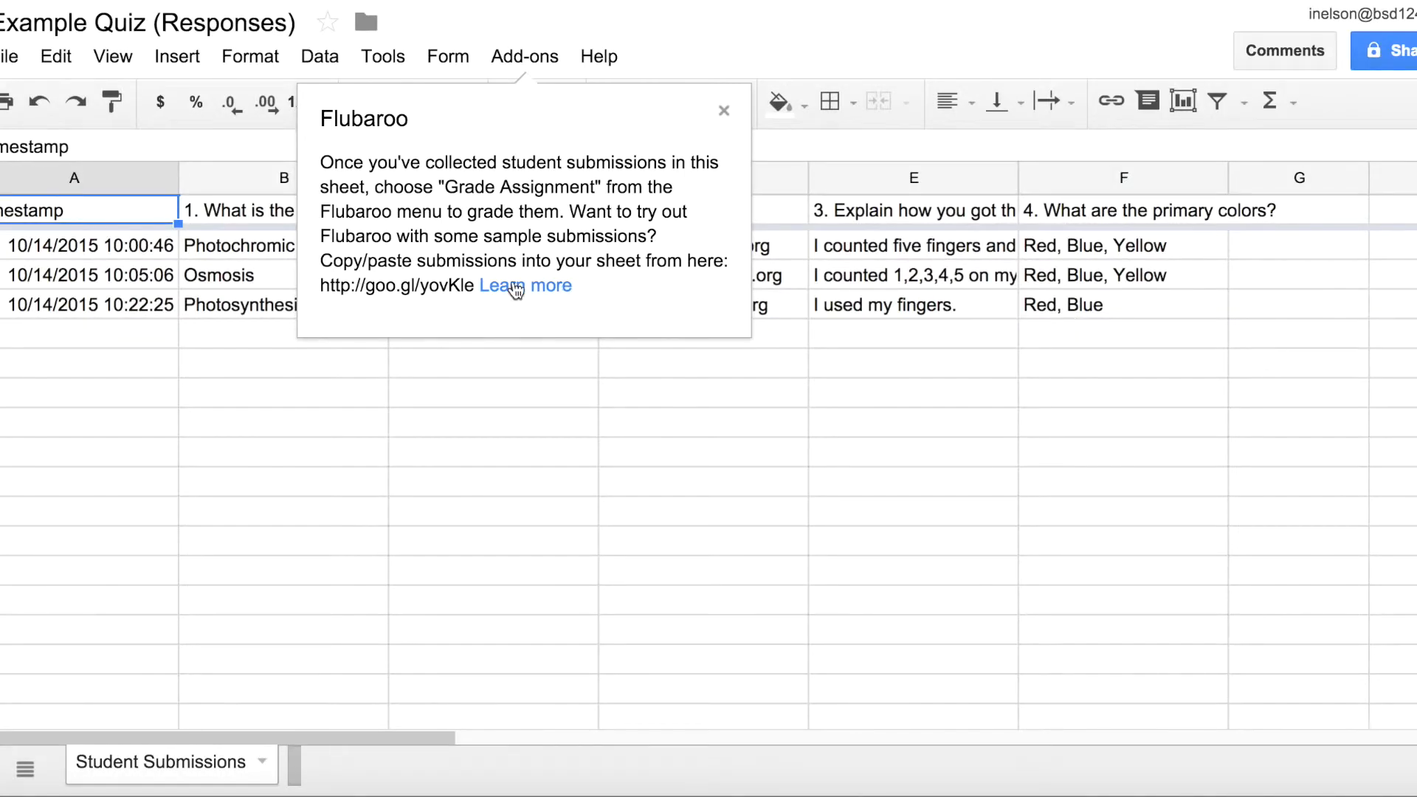
pyautogui.click(724, 113)
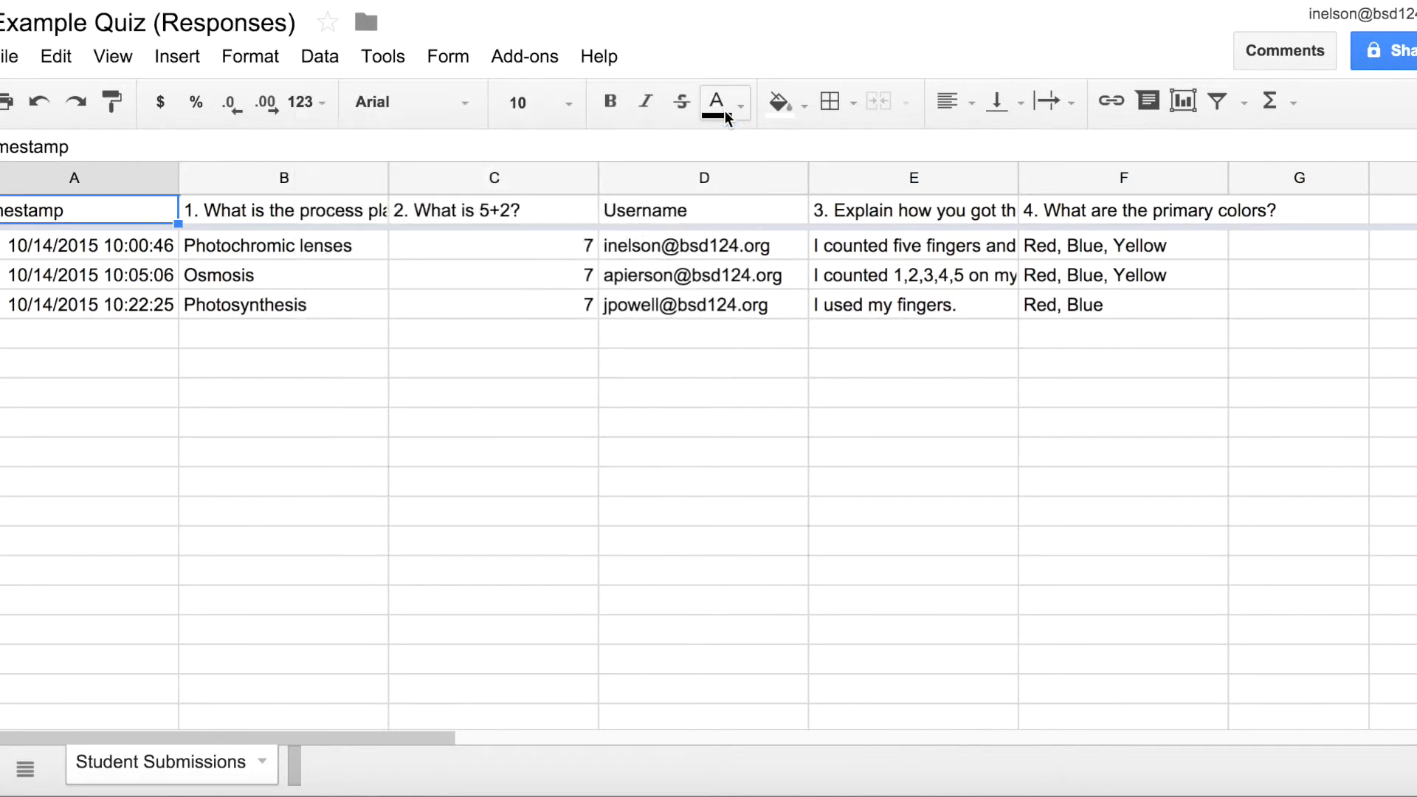
# Step: Start Flubaroo's Grade Assignment on the quiz's student submissions
pyautogui.click(522, 56)
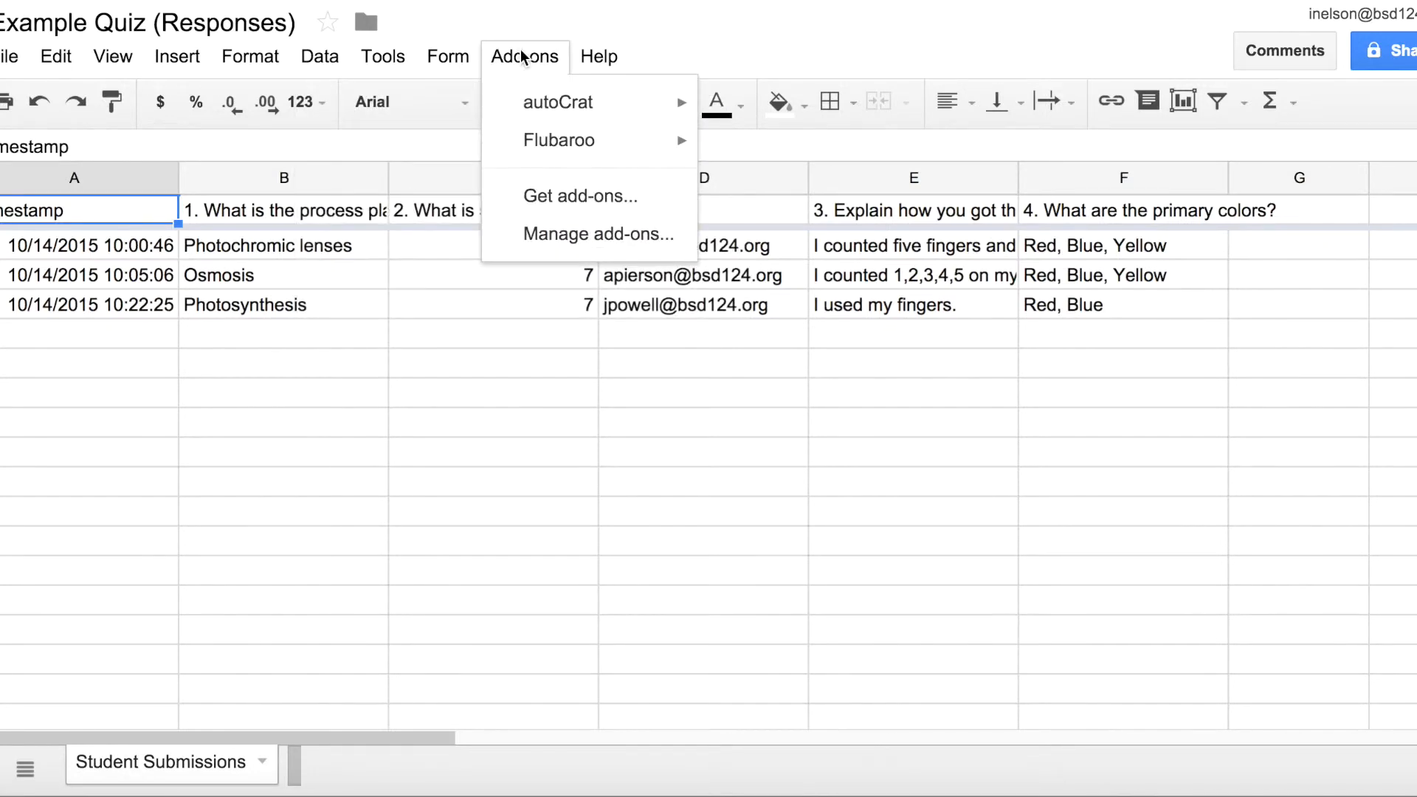
pyautogui.click(521, 56)
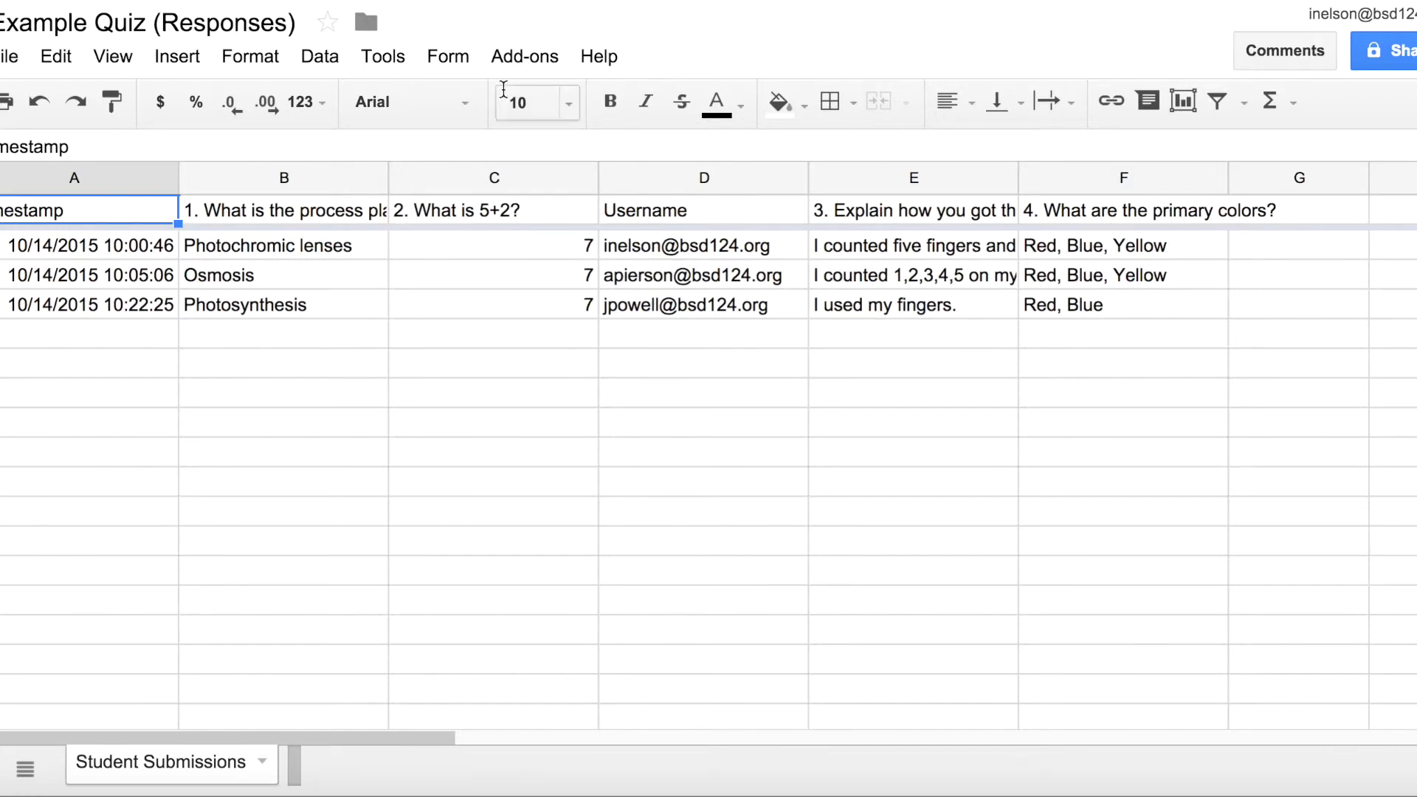
pyautogui.click(514, 55)
pyautogui.click(528, 59)
pyautogui.click(529, 59)
pyautogui.moveTo(561, 145)
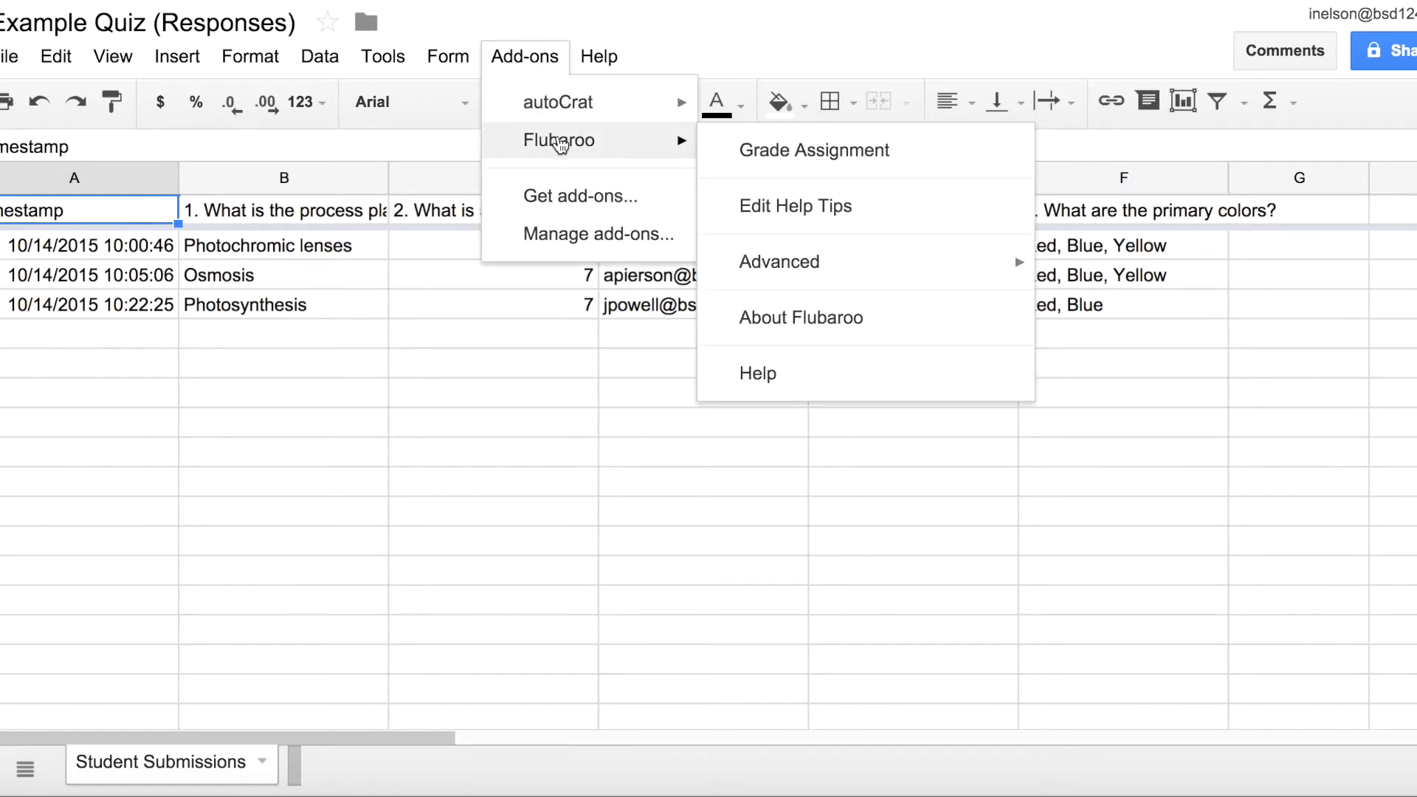
pyautogui.click(787, 151)
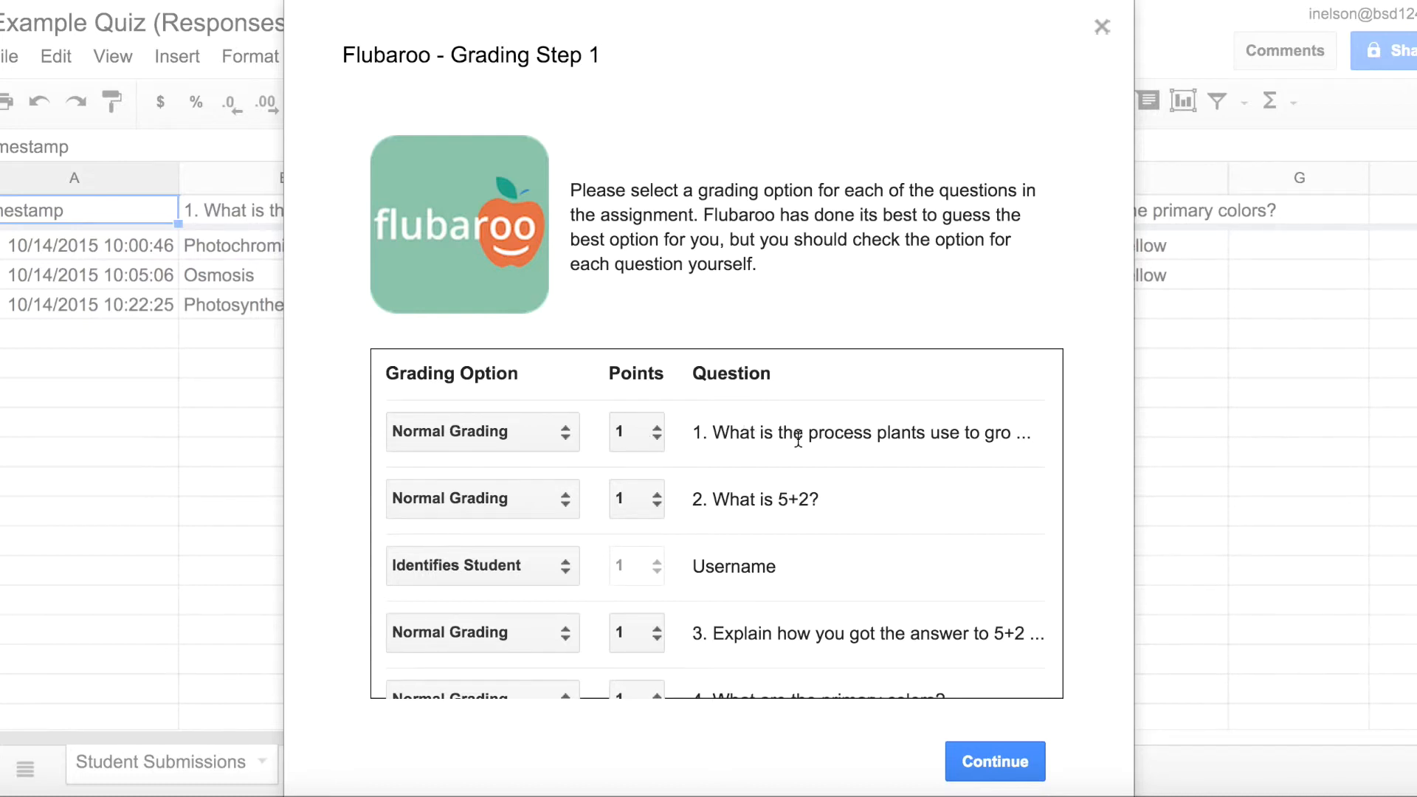
# Step: Set the points to 5 for question 1, 10 for question 3 and 3 for question 4, and continue to the answer key selection
pyautogui.click(656, 433)
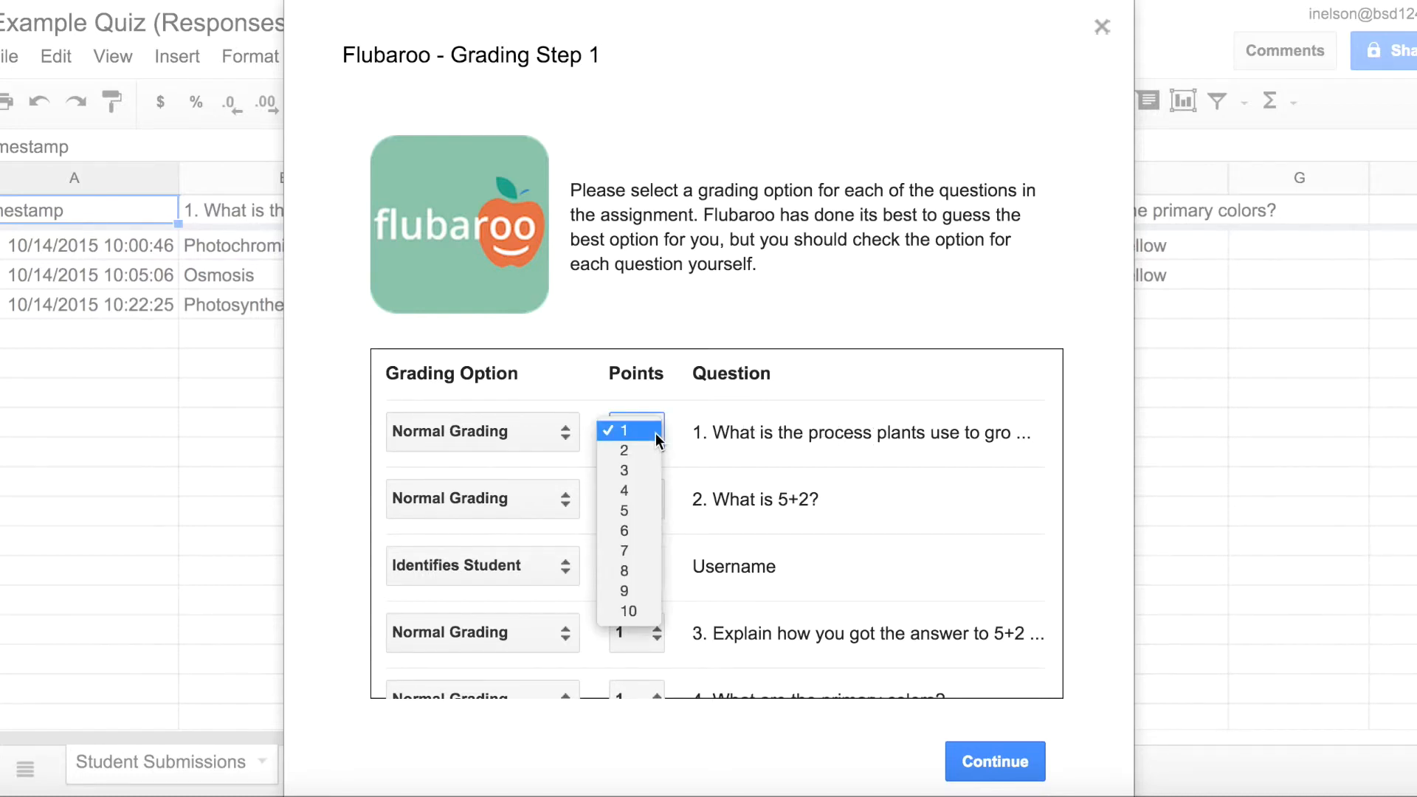
pyautogui.click(649, 512)
pyautogui.scroll(-1, 782, 437)
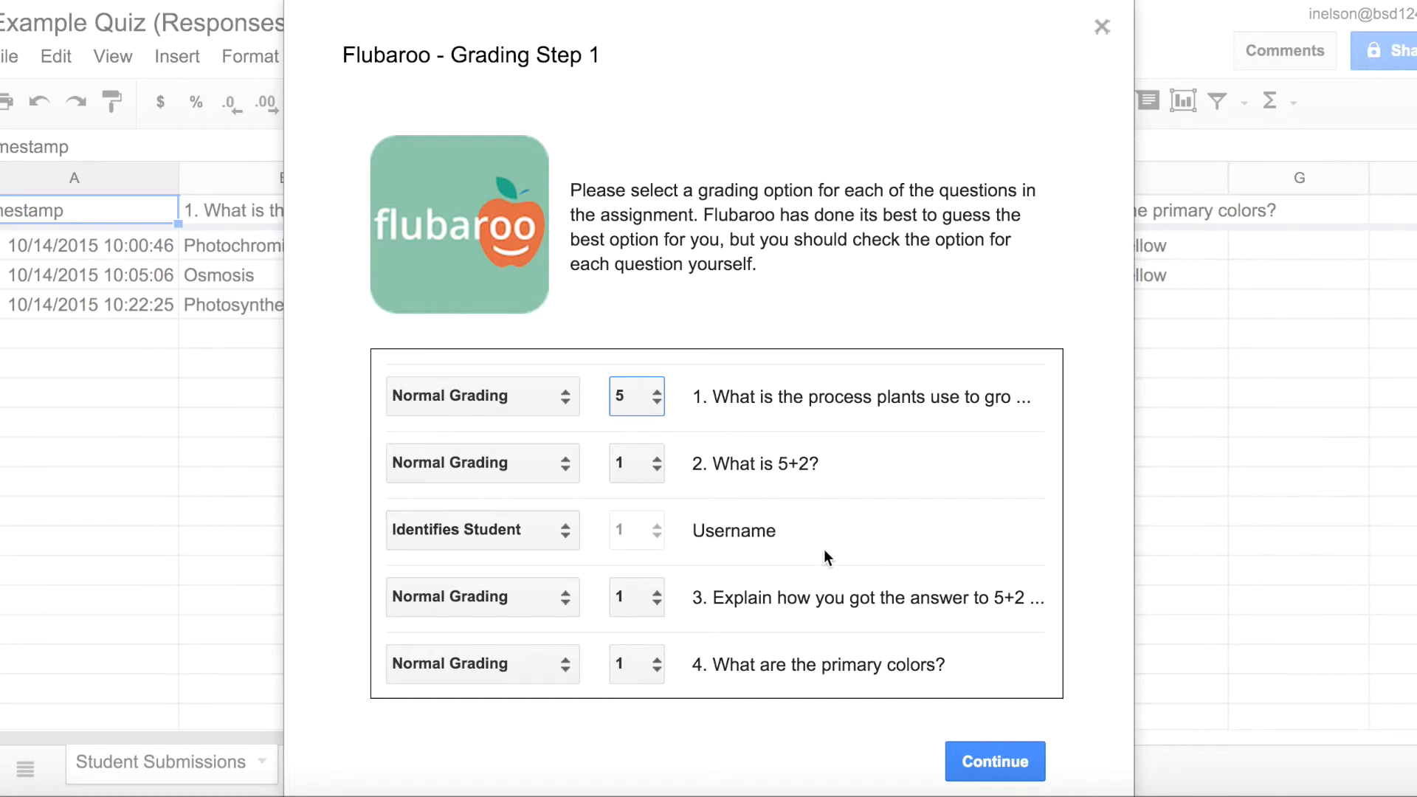
pyautogui.click(654, 596)
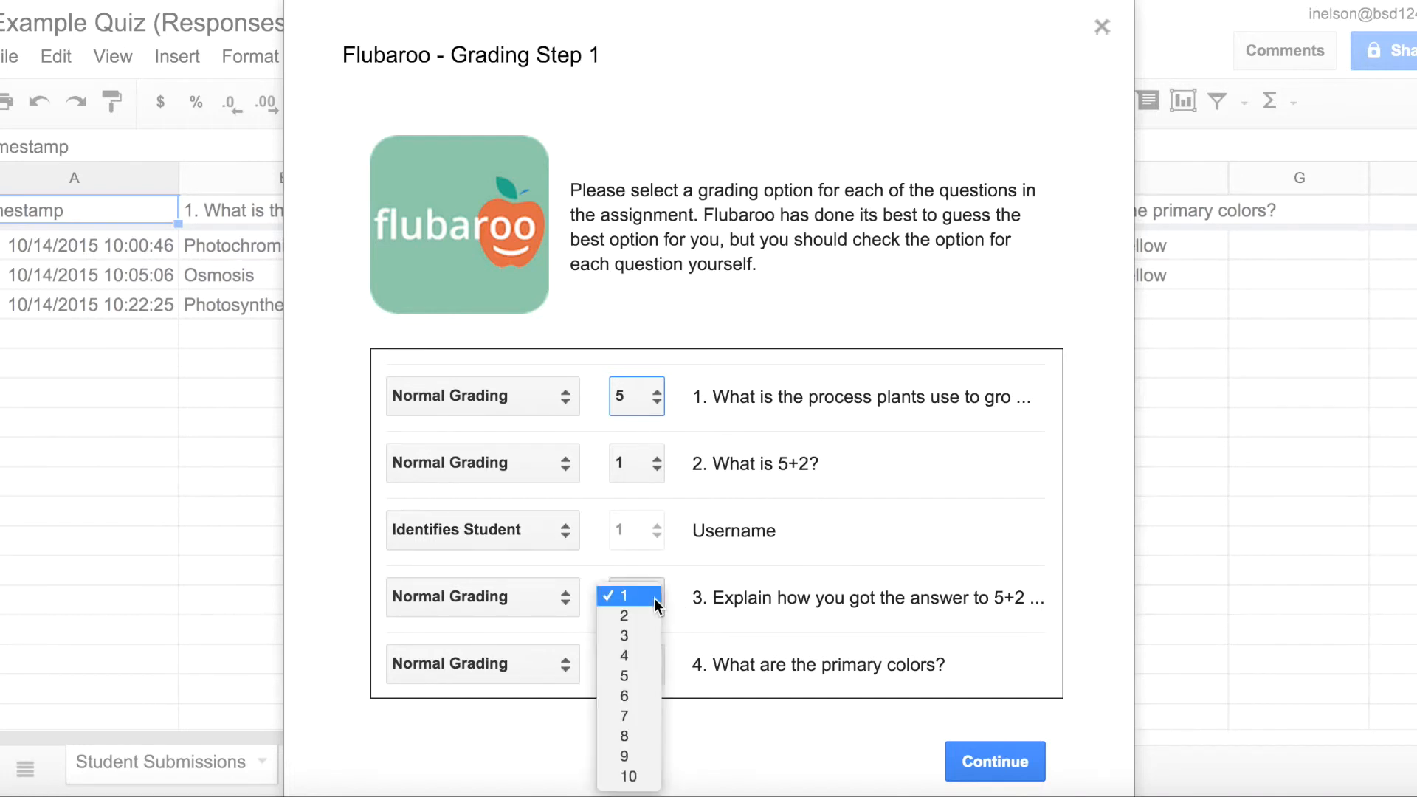
pyautogui.click(628, 776)
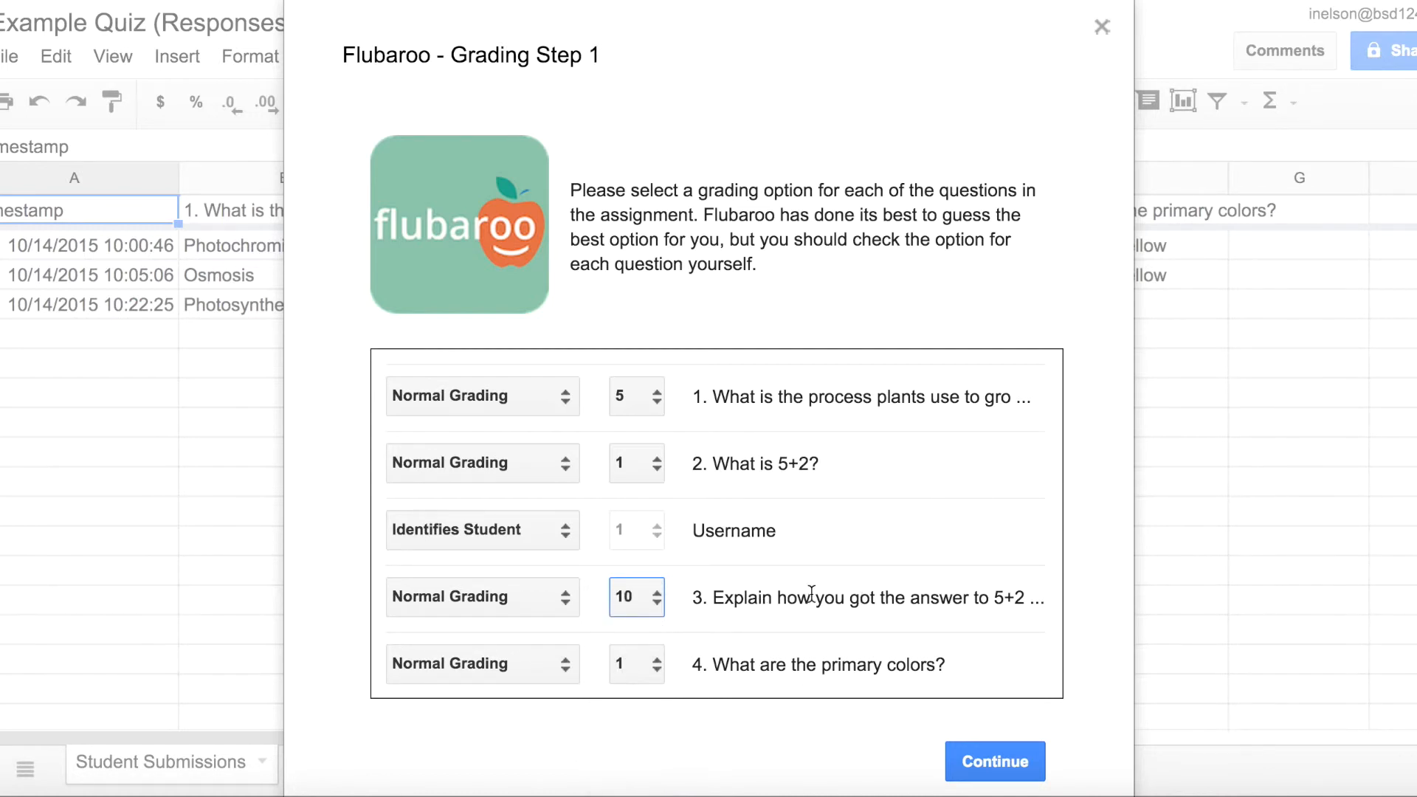
pyautogui.click(660, 667)
pyautogui.click(656, 701)
pyautogui.click(790, 681)
pyautogui.click(1013, 767)
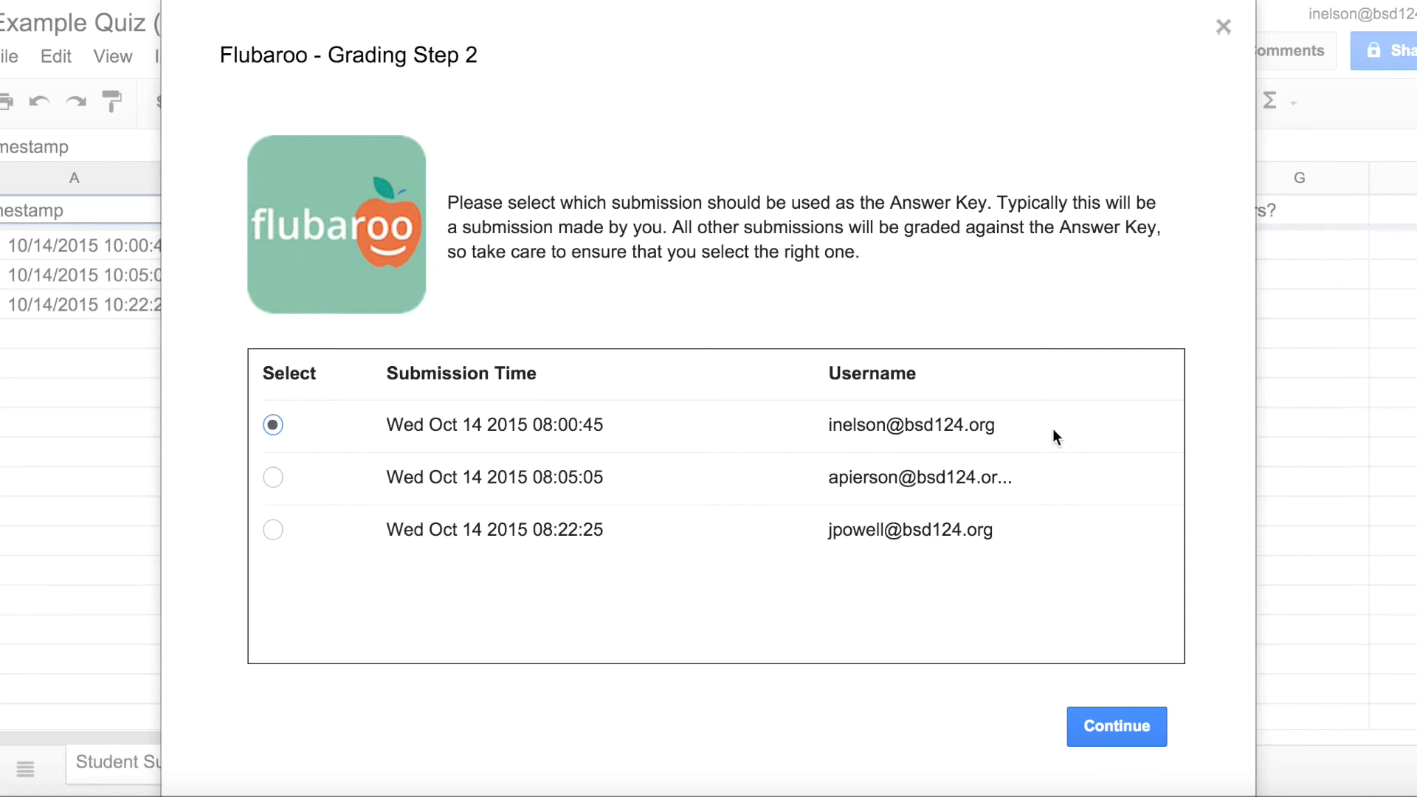
# Step: Grade the submissions using the earliest one (08:00:45) as the answer key, and check the points possible in the Grades sheet
pyautogui.click(1119, 732)
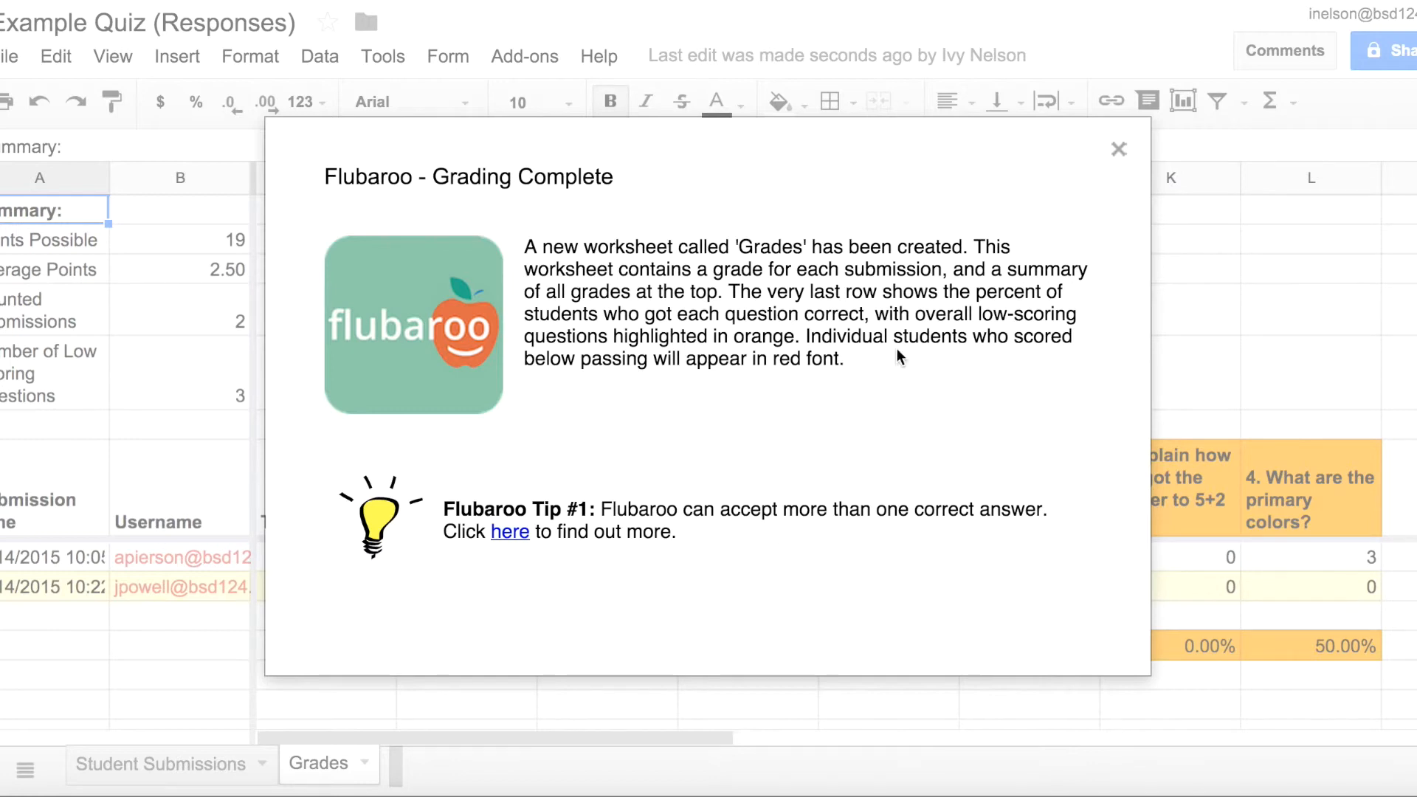
pyautogui.click(1118, 148)
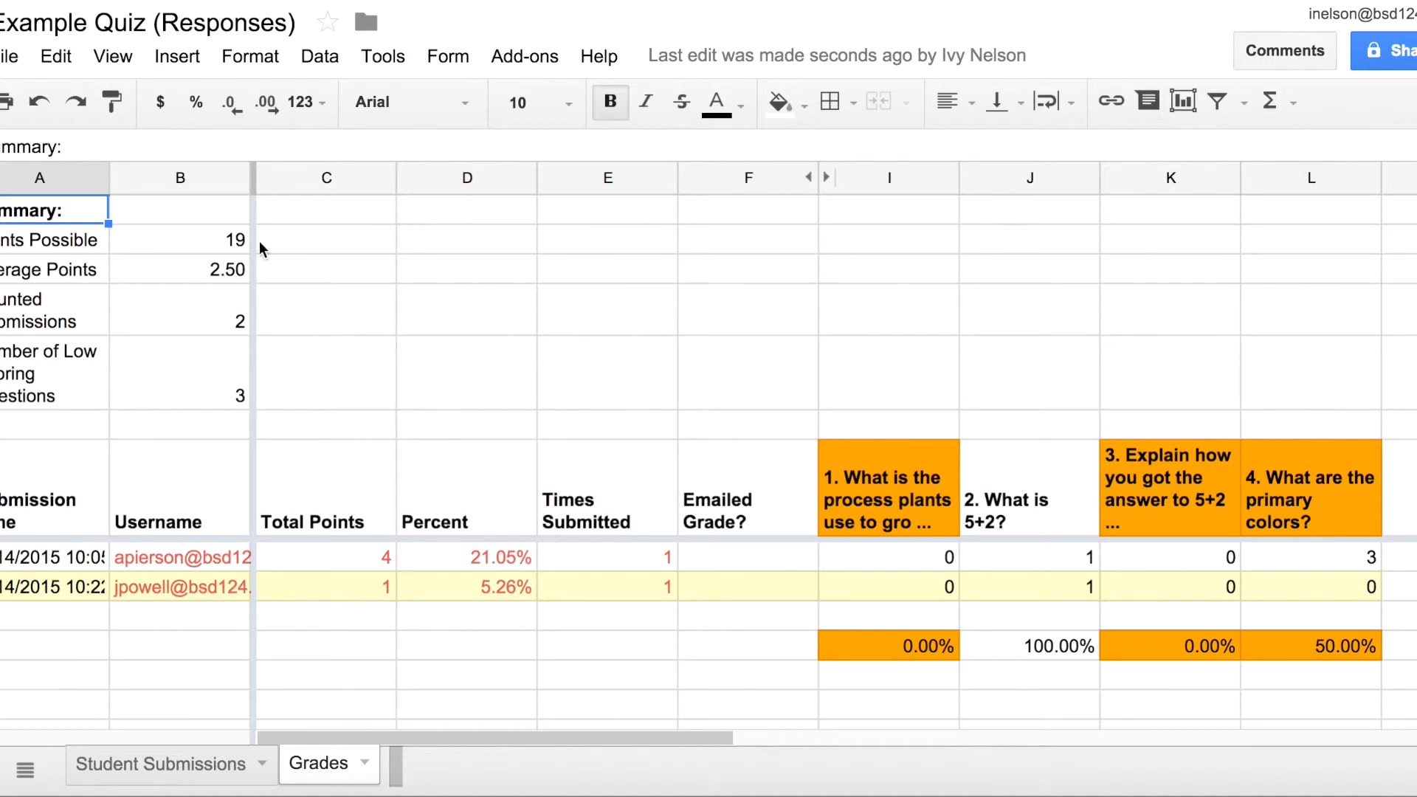
pyautogui.click(234, 241)
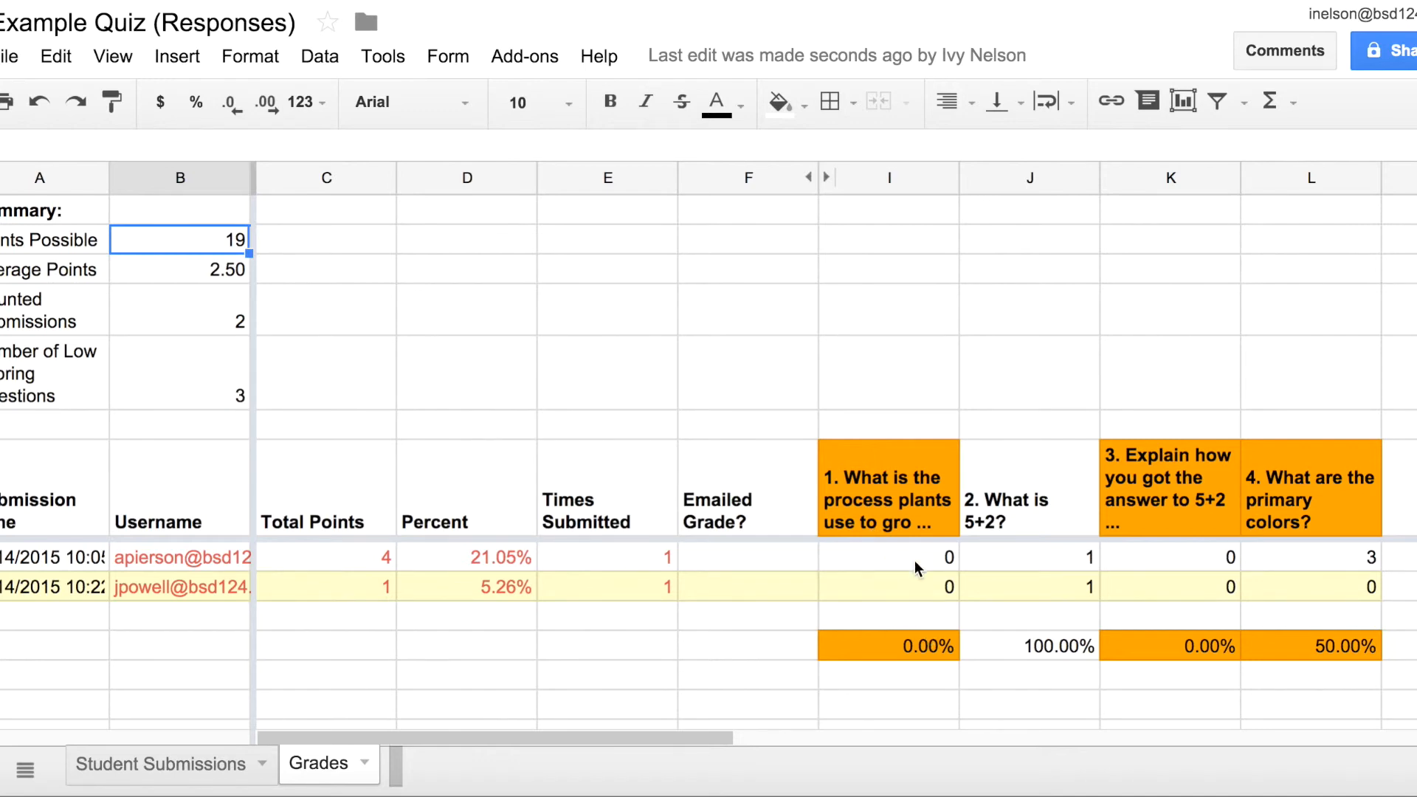
# Step: Compare the question 3 scores on the Grades sheet with each full written answer on the Student Submissions sheet
pyautogui.click(1194, 565)
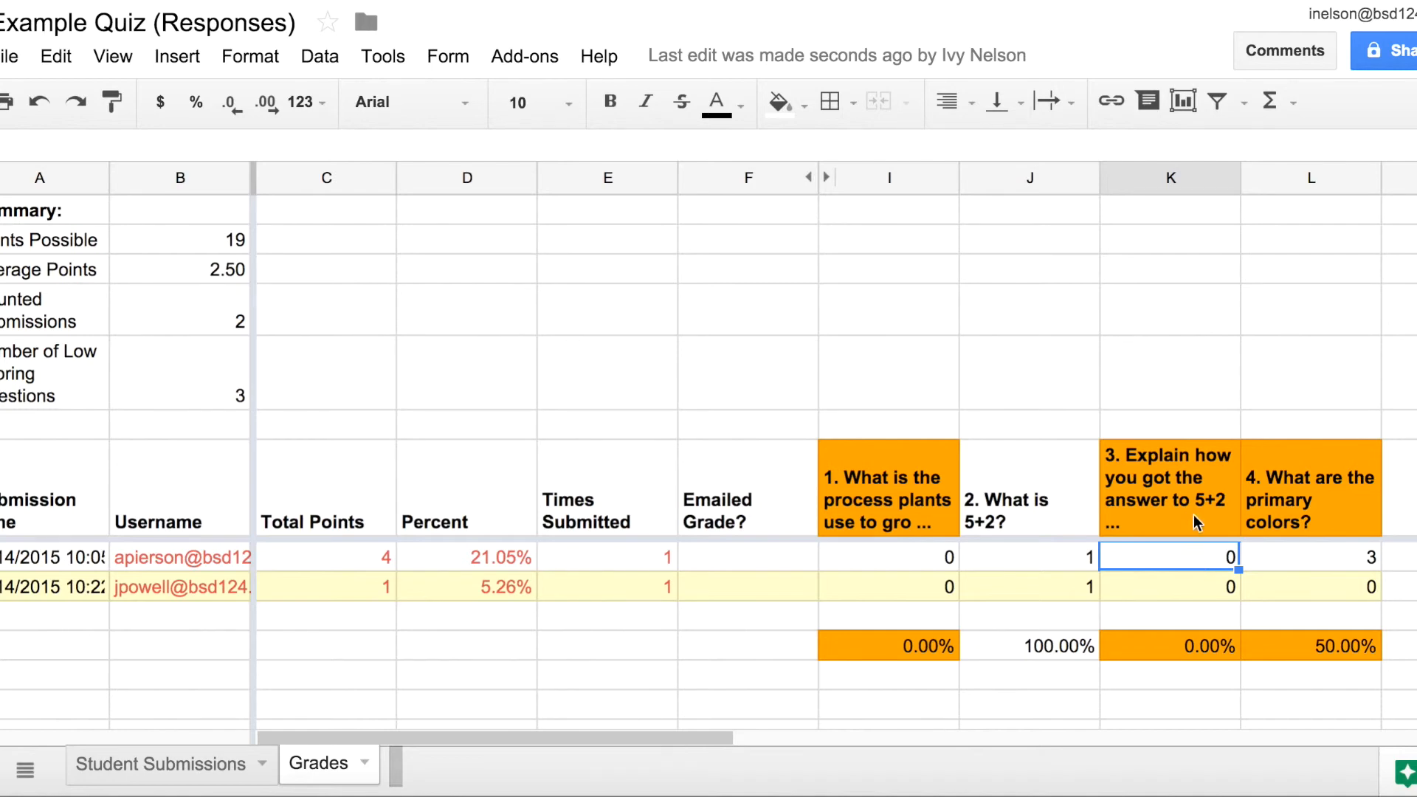
pyautogui.click(1191, 506)
pyautogui.click(1195, 555)
pyautogui.doubleClick(1197, 555)
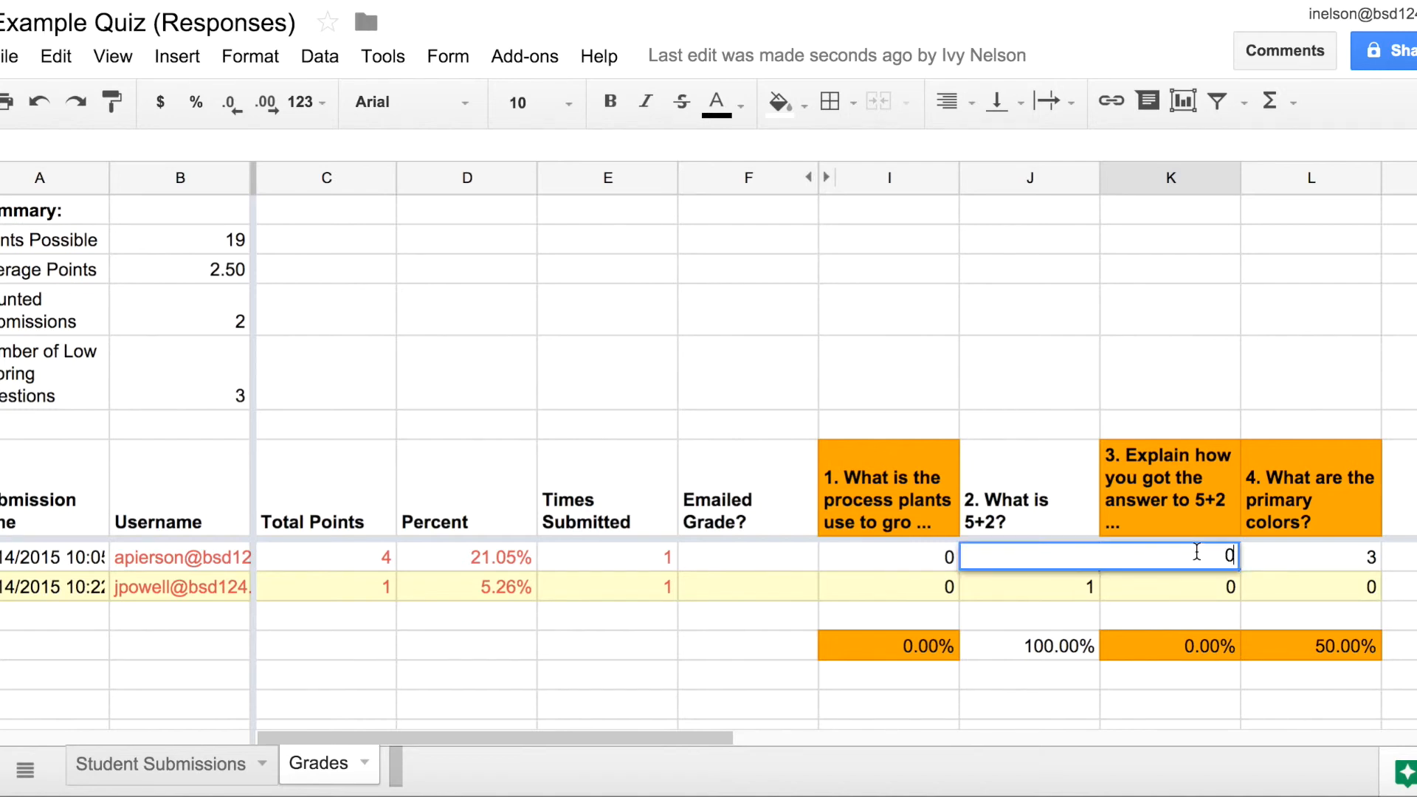
pyautogui.click(211, 764)
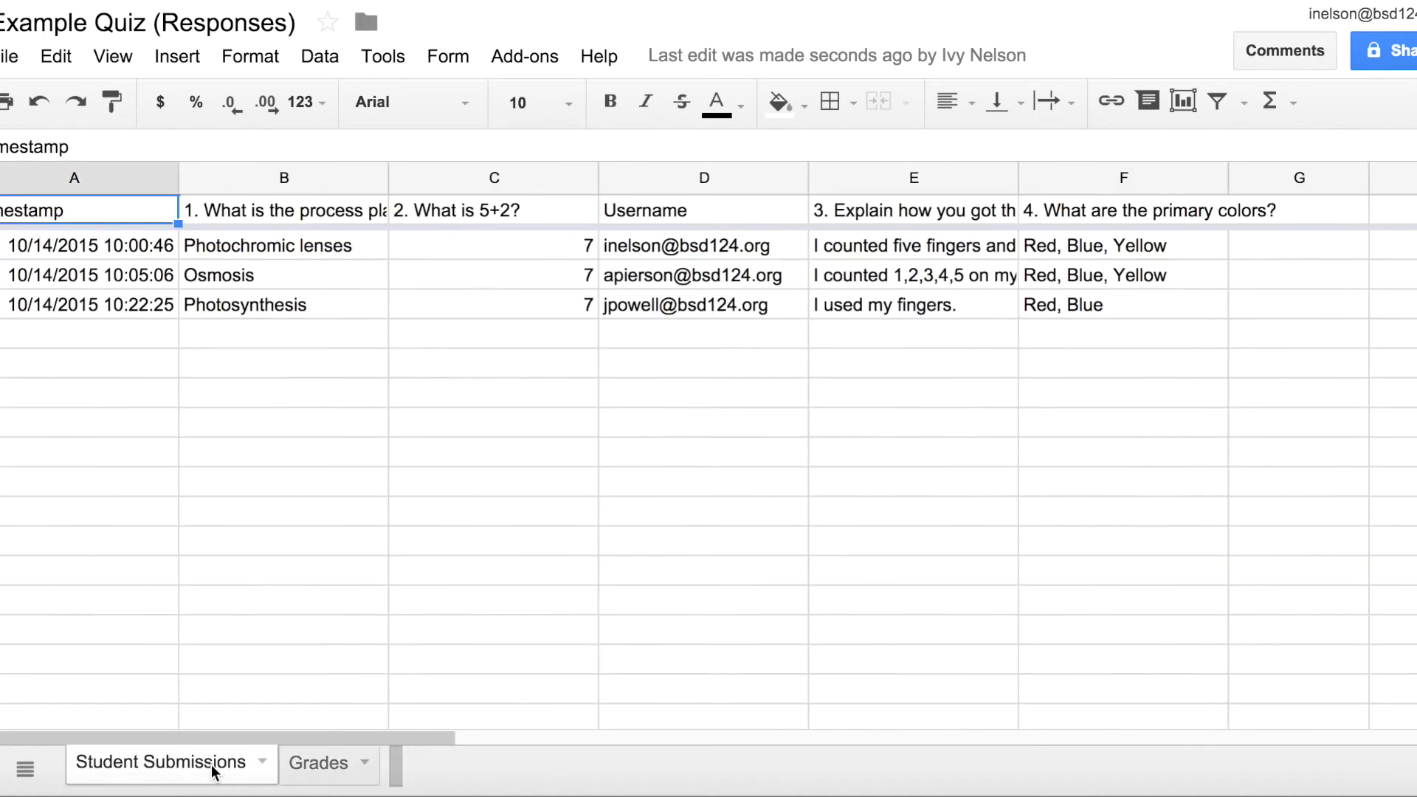
pyautogui.click(320, 767)
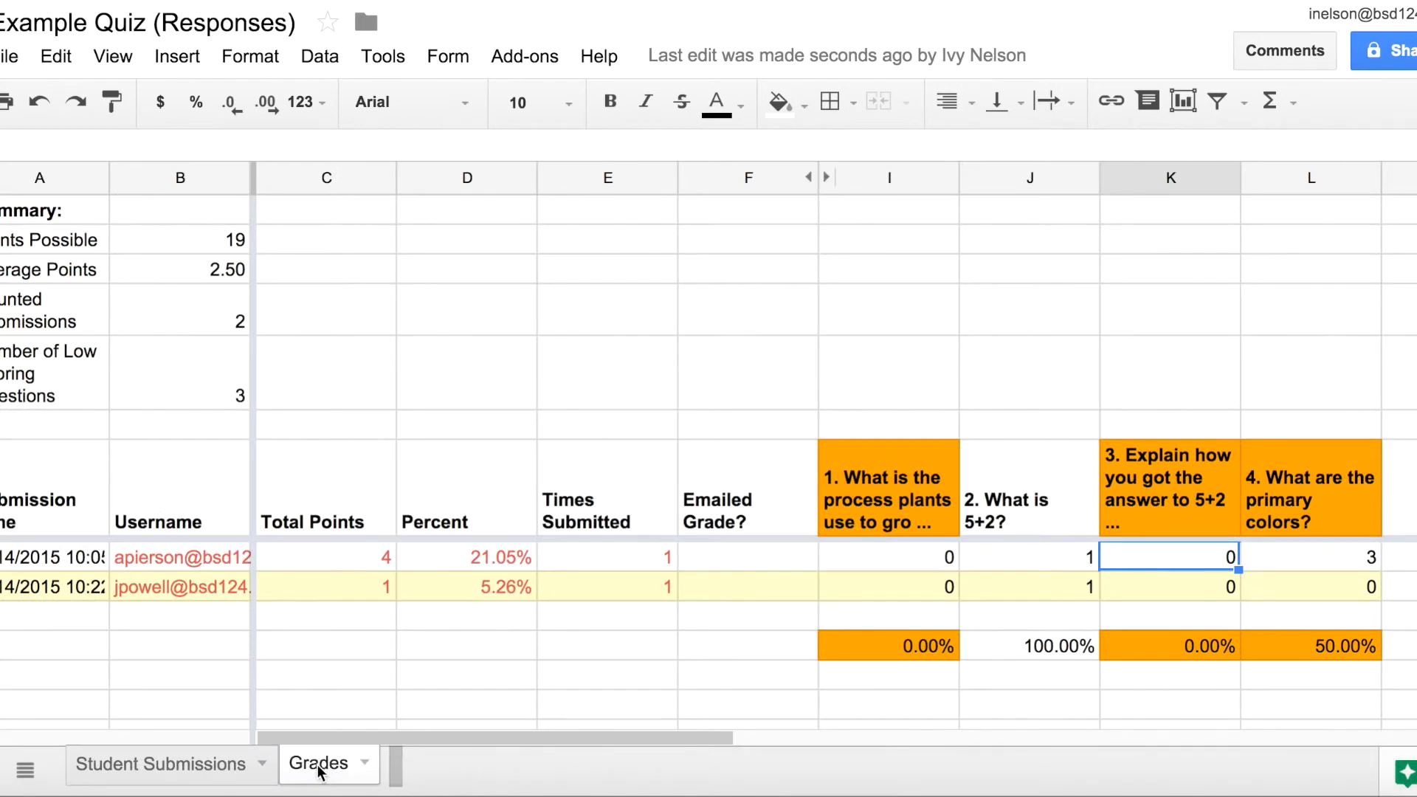
pyautogui.click(195, 774)
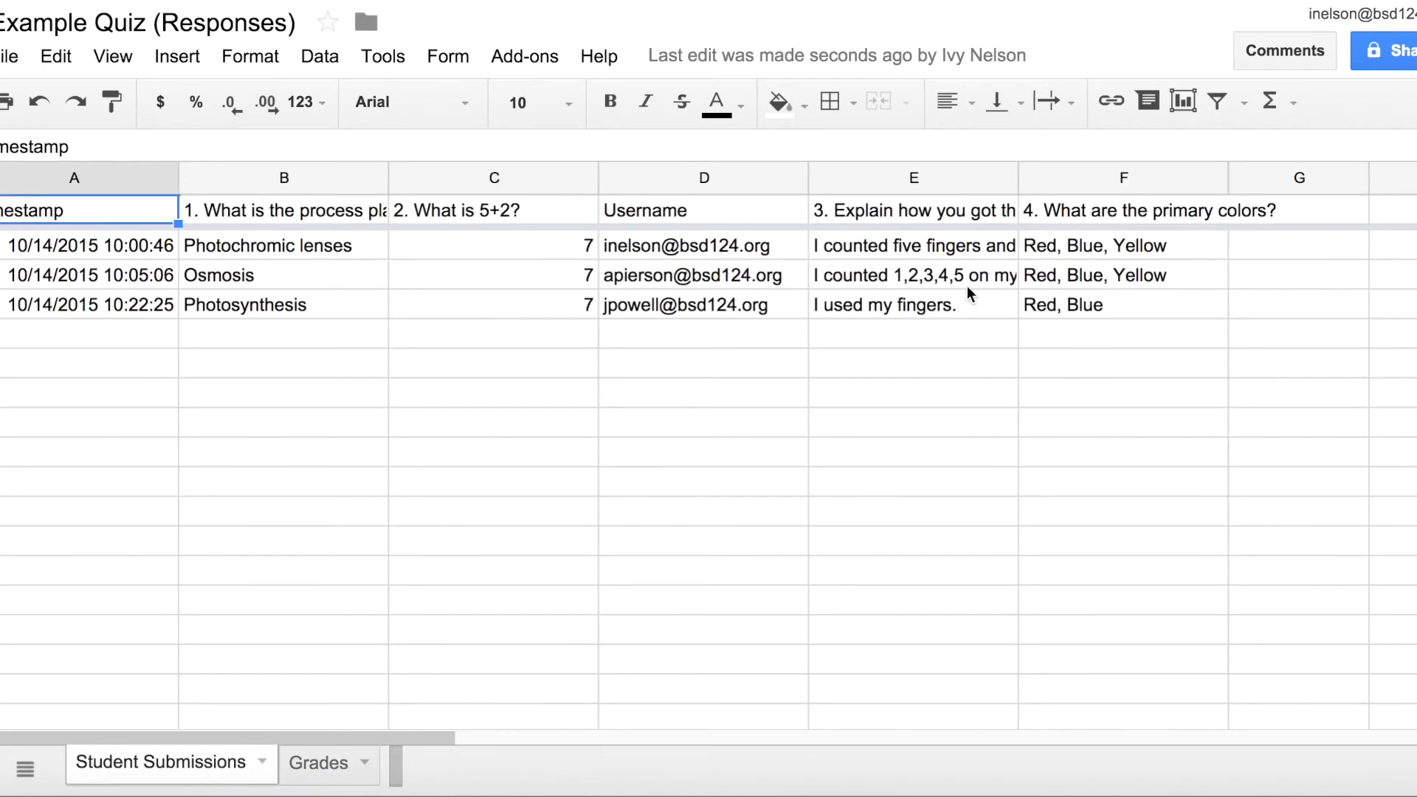
pyautogui.doubleClick(968, 245)
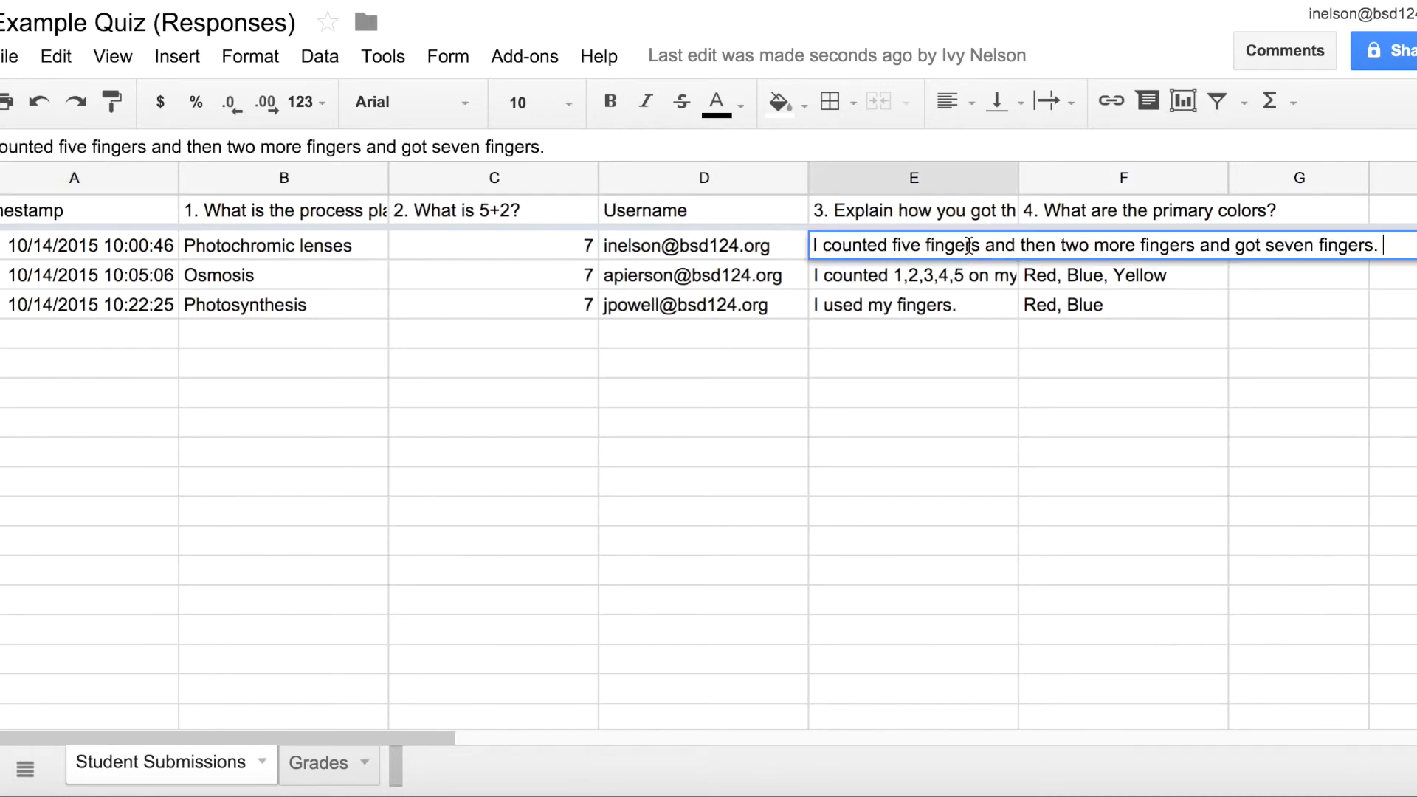
pyautogui.doubleClick(909, 273)
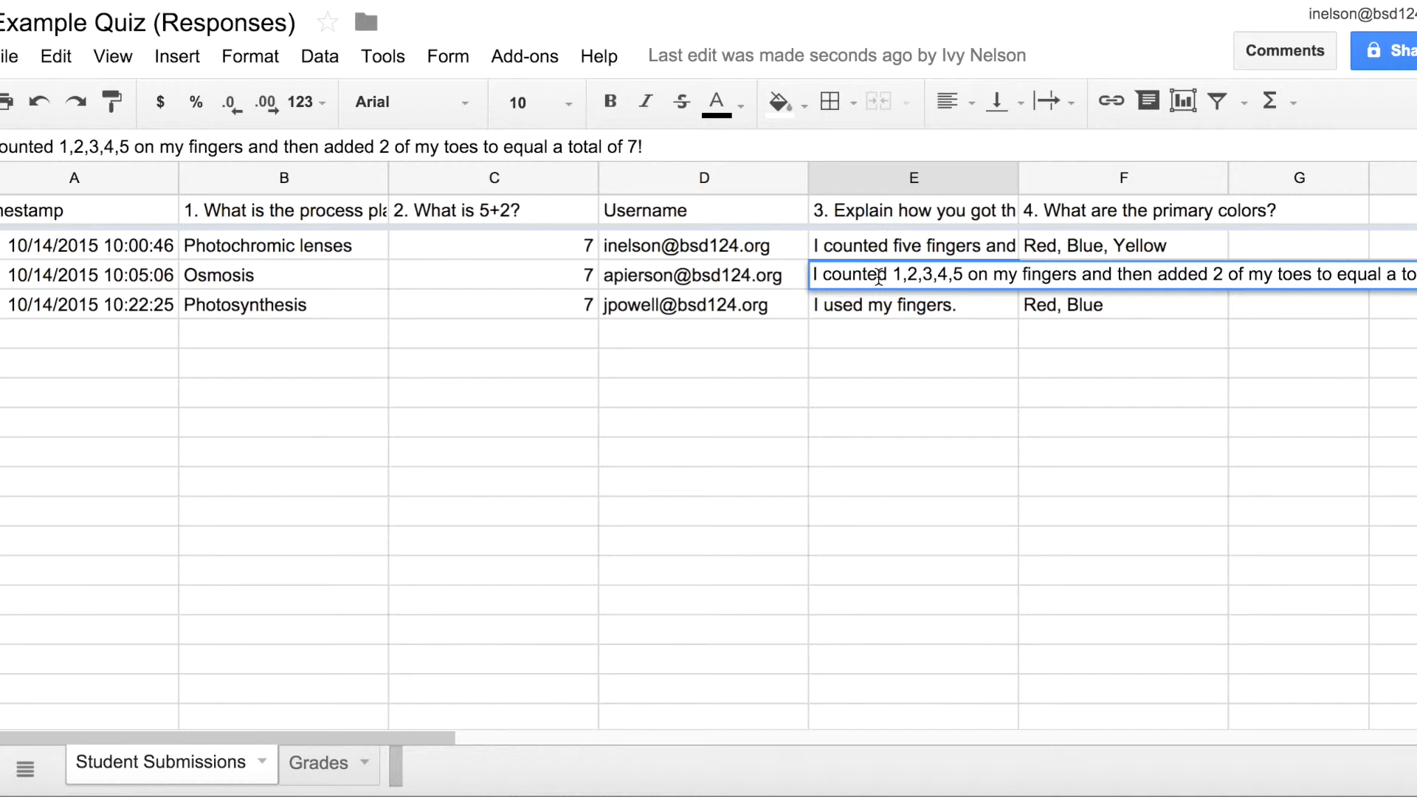
pyautogui.doubleClick(887, 308)
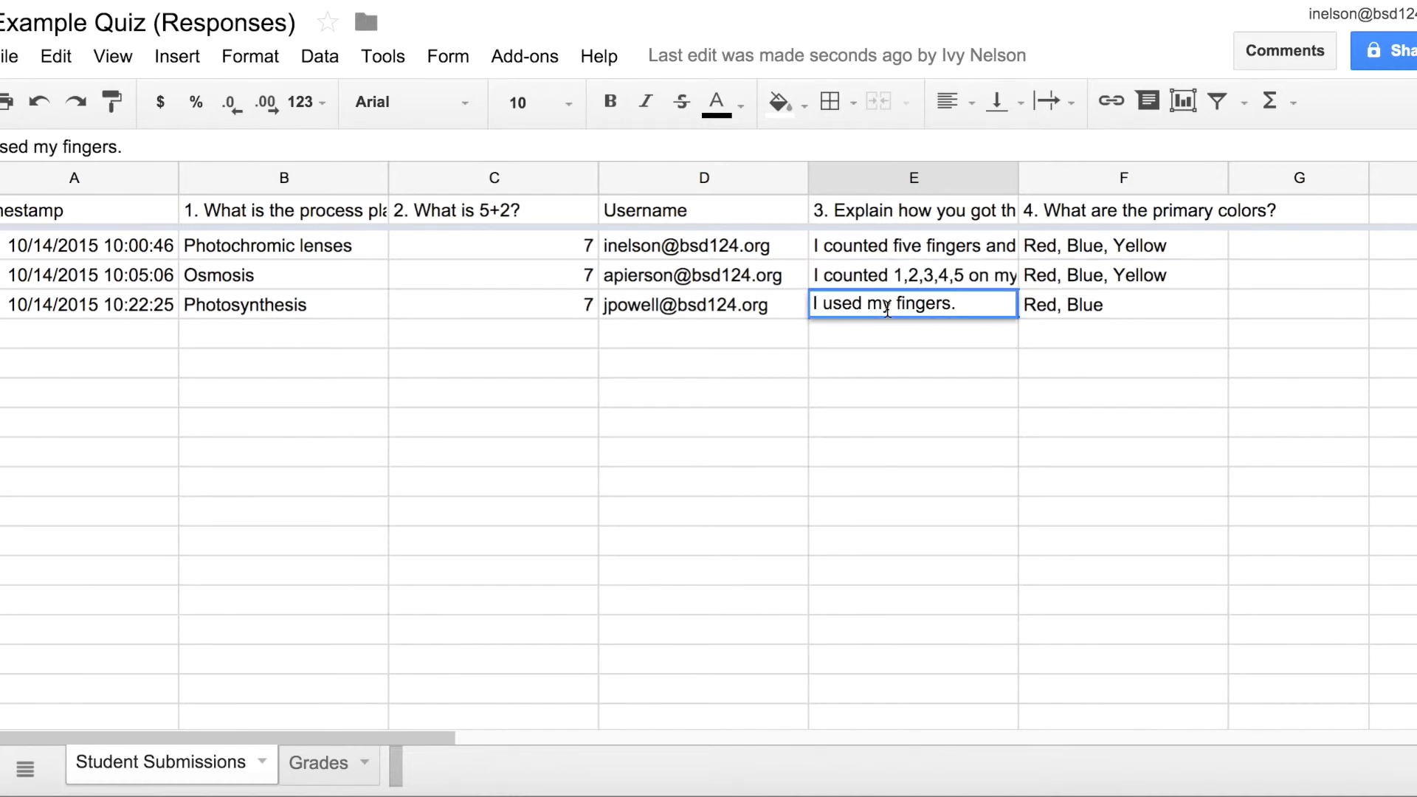
# Step: Set both students' question 3 scores to 10 on the Grades sheet
pyautogui.click(319, 763)
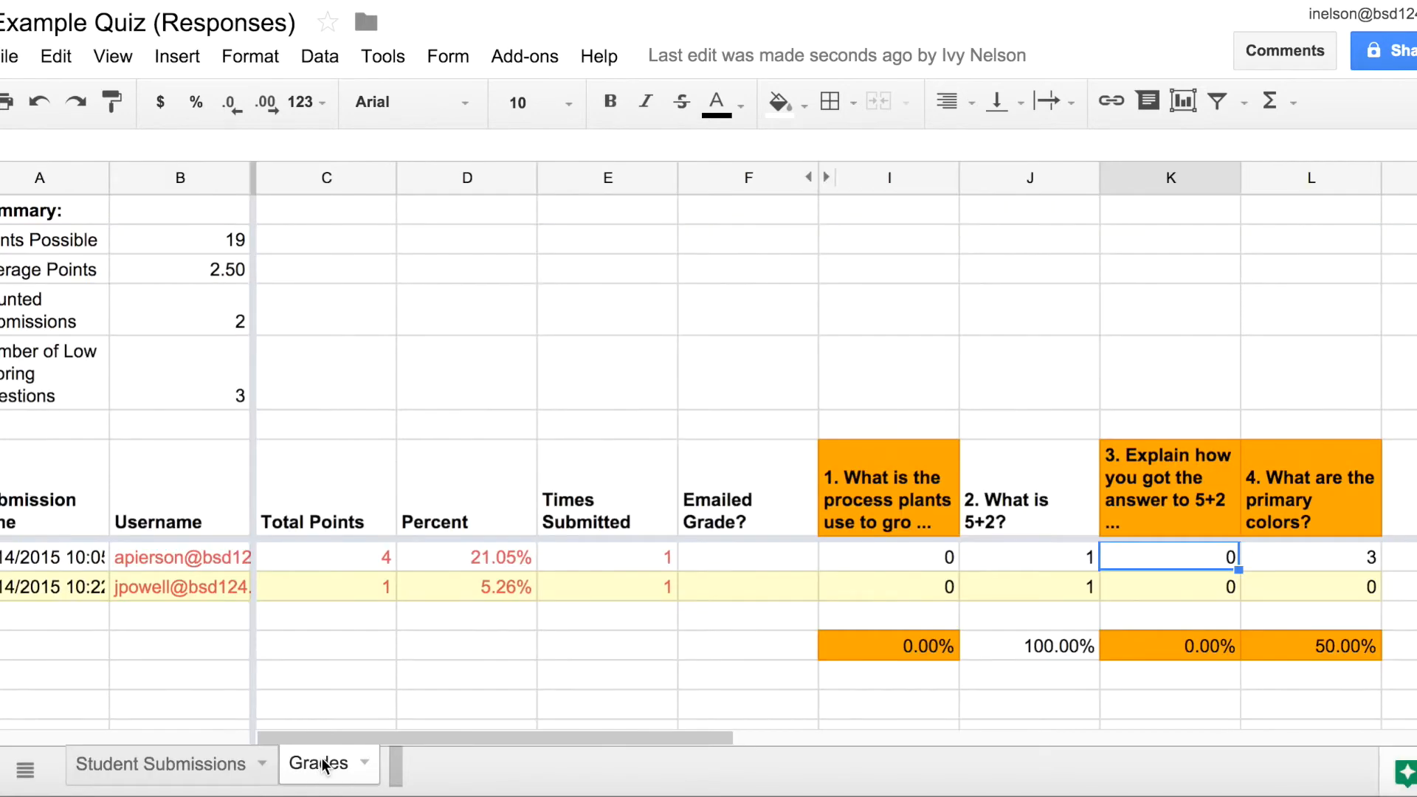
pyautogui.doubleClick(1208, 551)
pyautogui.write('10')
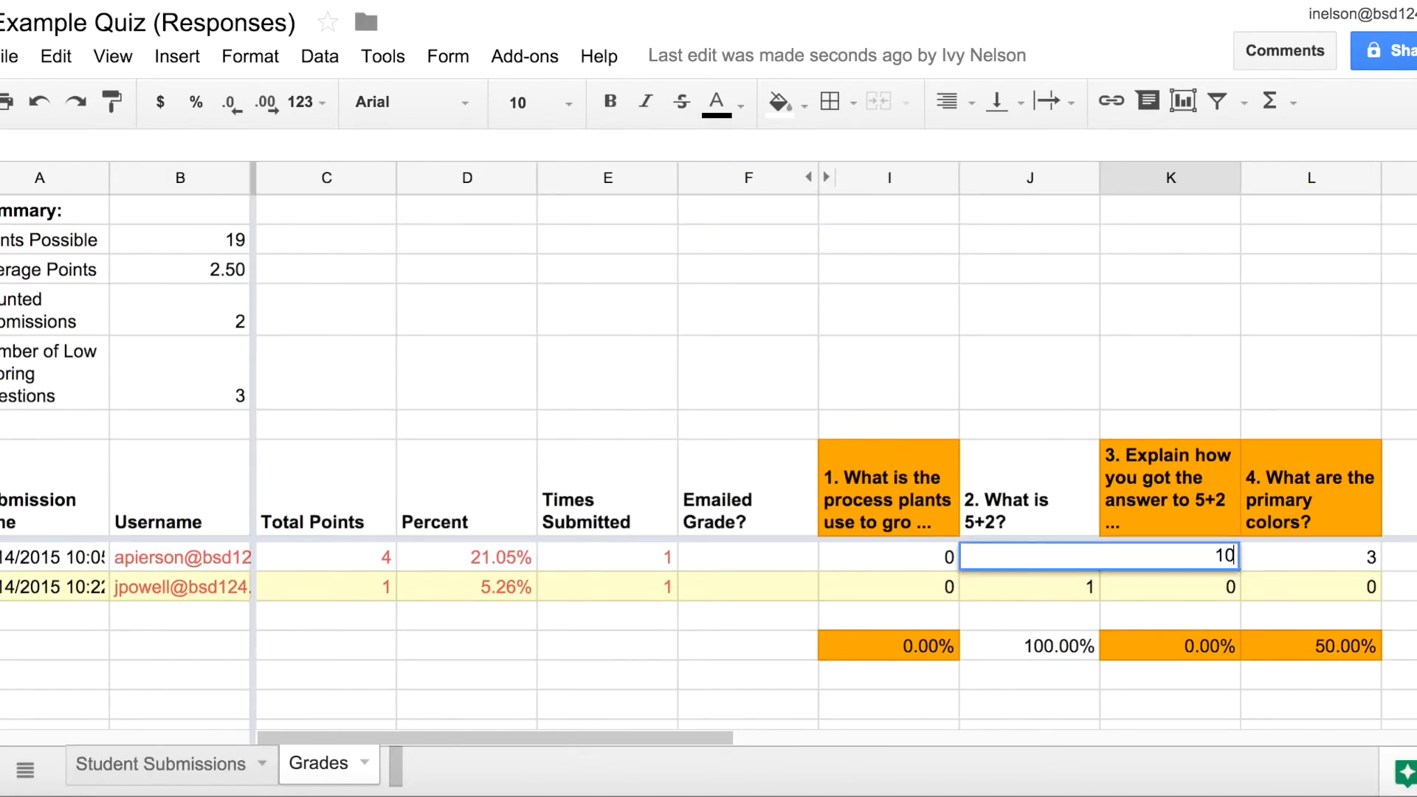
pyautogui.click(1213, 597)
pyautogui.doubleClick(1225, 588)
pyautogui.write('10')
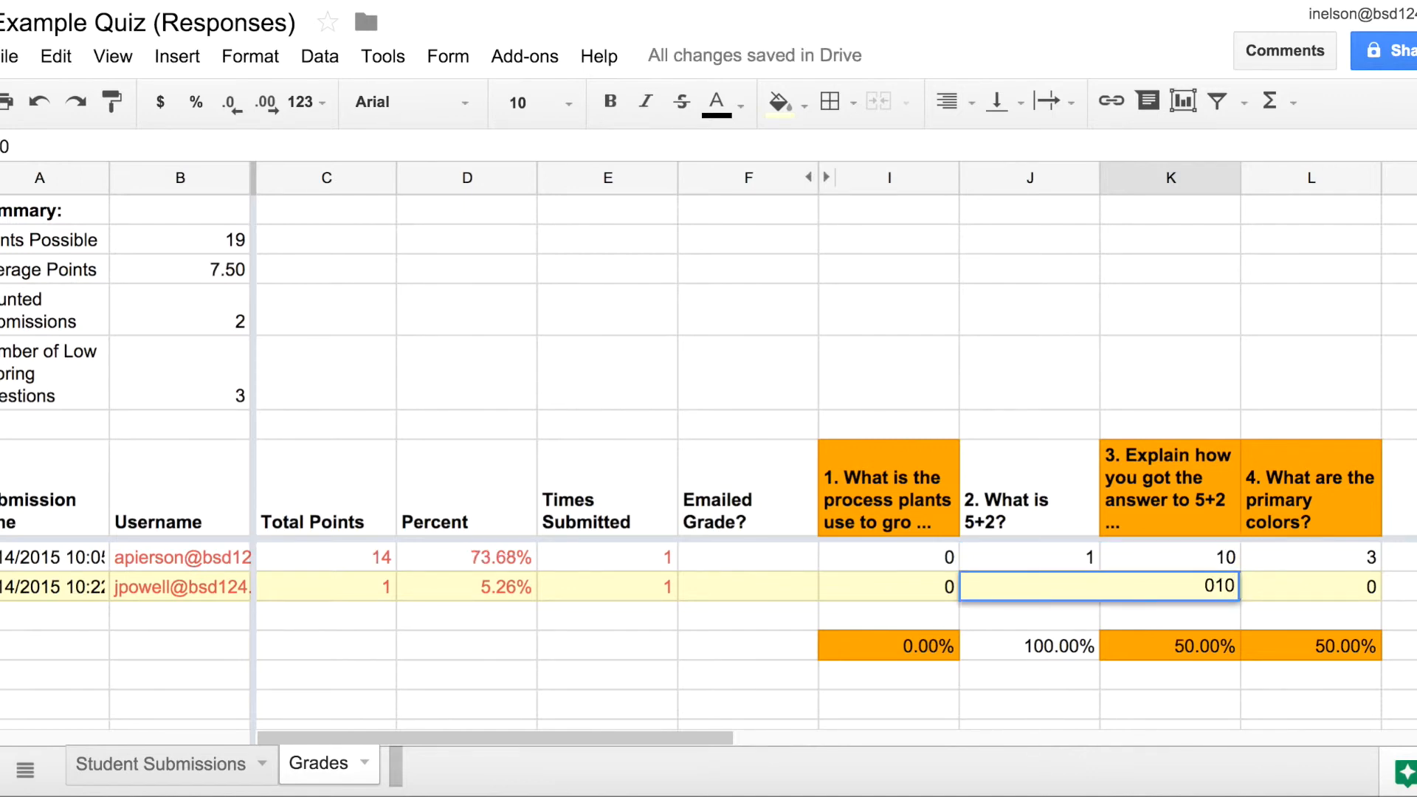
pyautogui.press('Return')
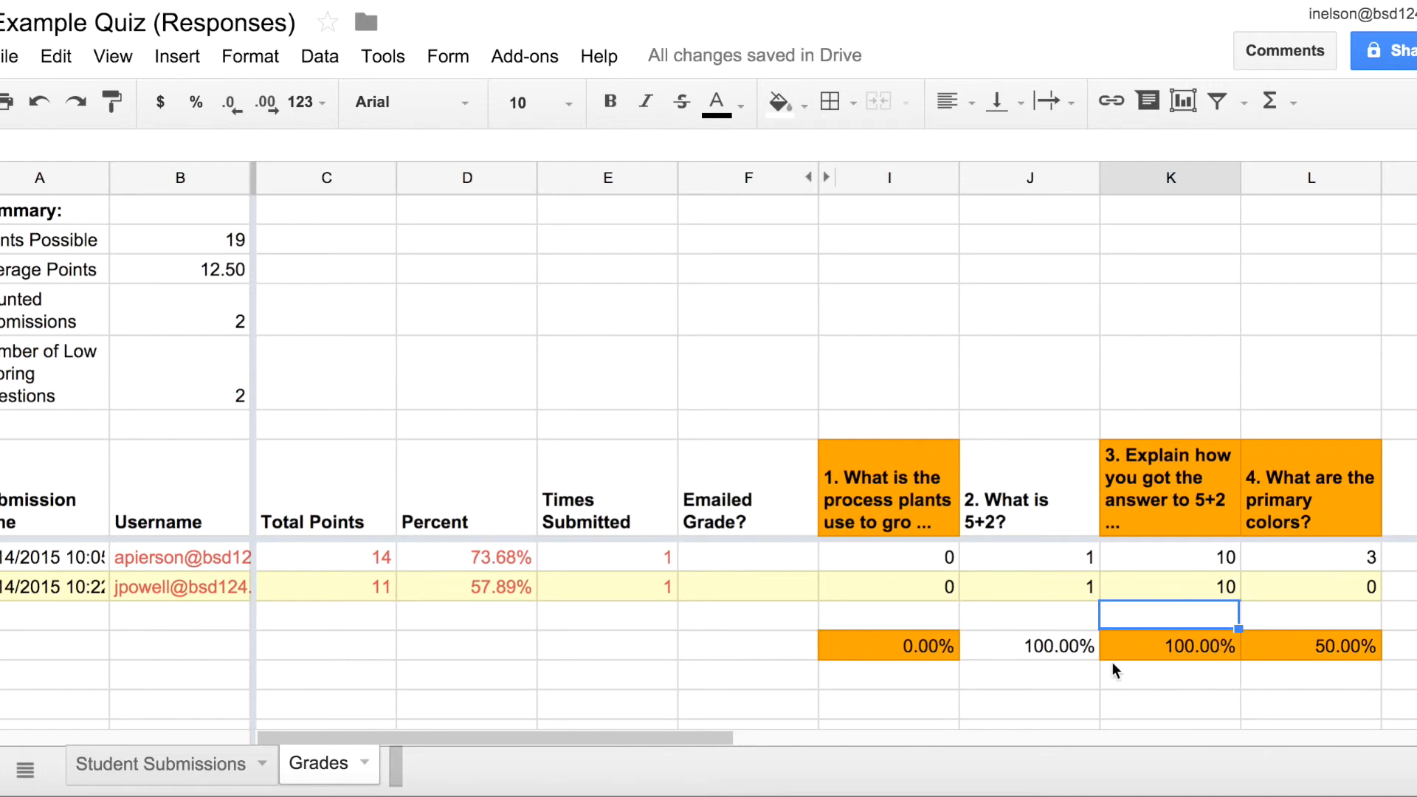
# Step: Examine the summary figures and the highlighted low-scoring questions on the Grades sheet
pyautogui.click(194, 237)
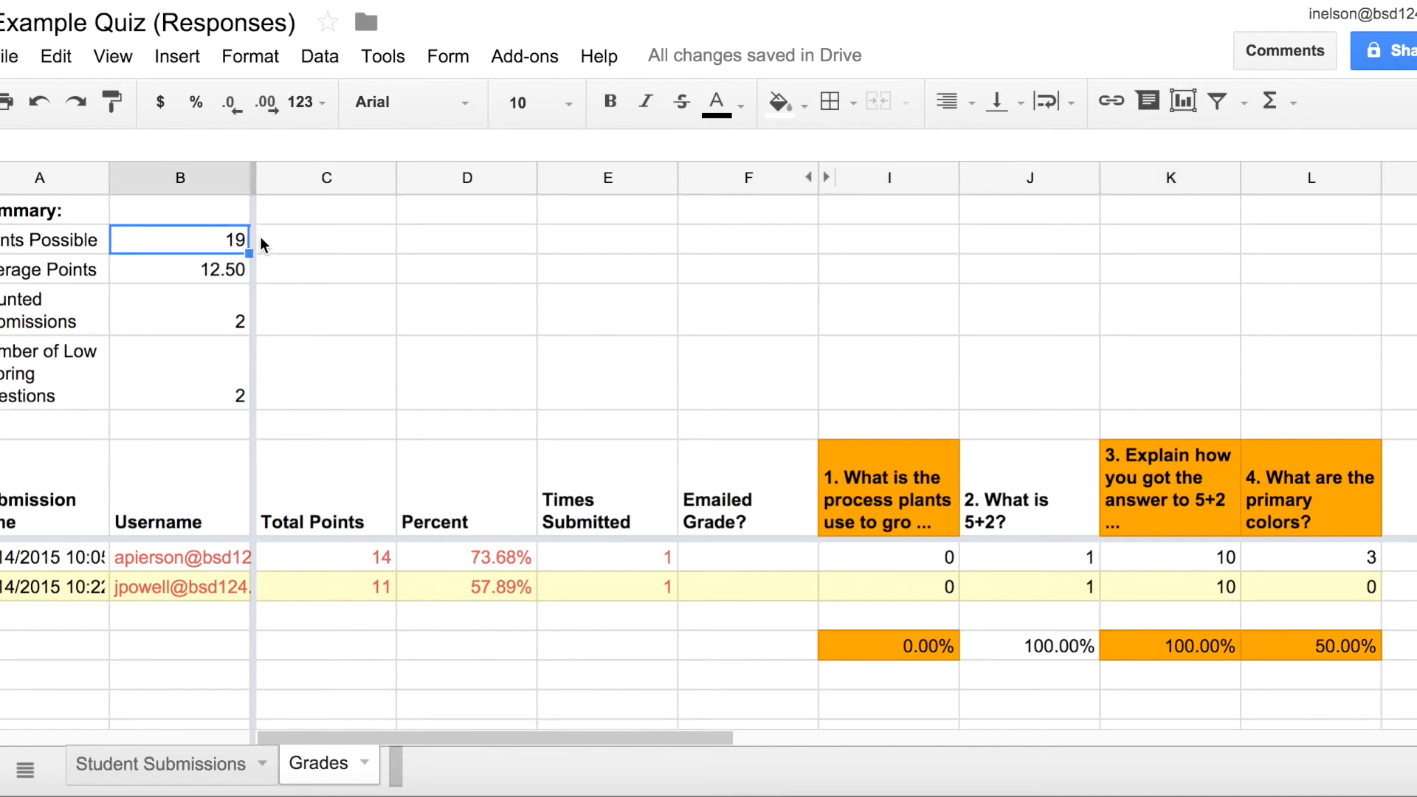
pyautogui.click(241, 273)
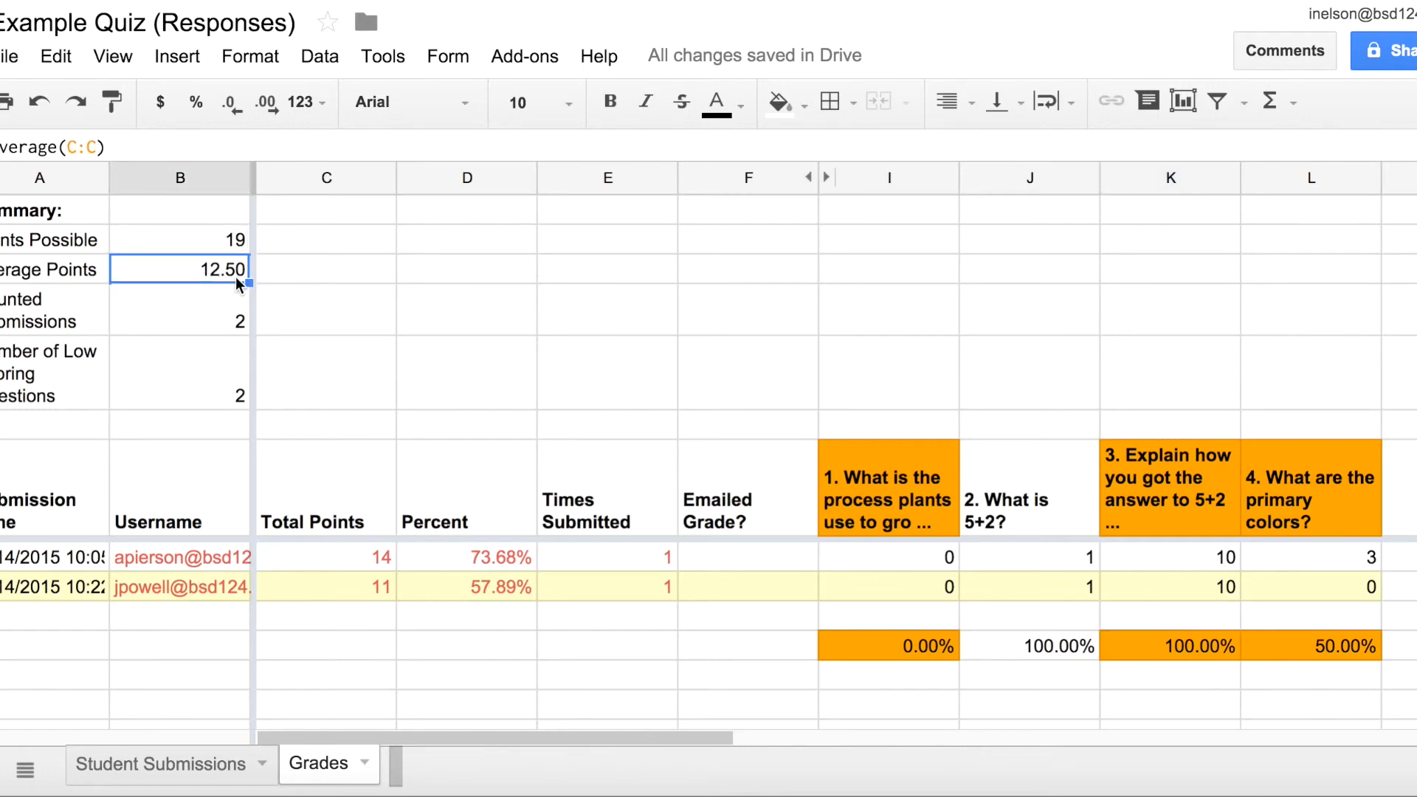
pyautogui.click(198, 319)
pyautogui.click(201, 382)
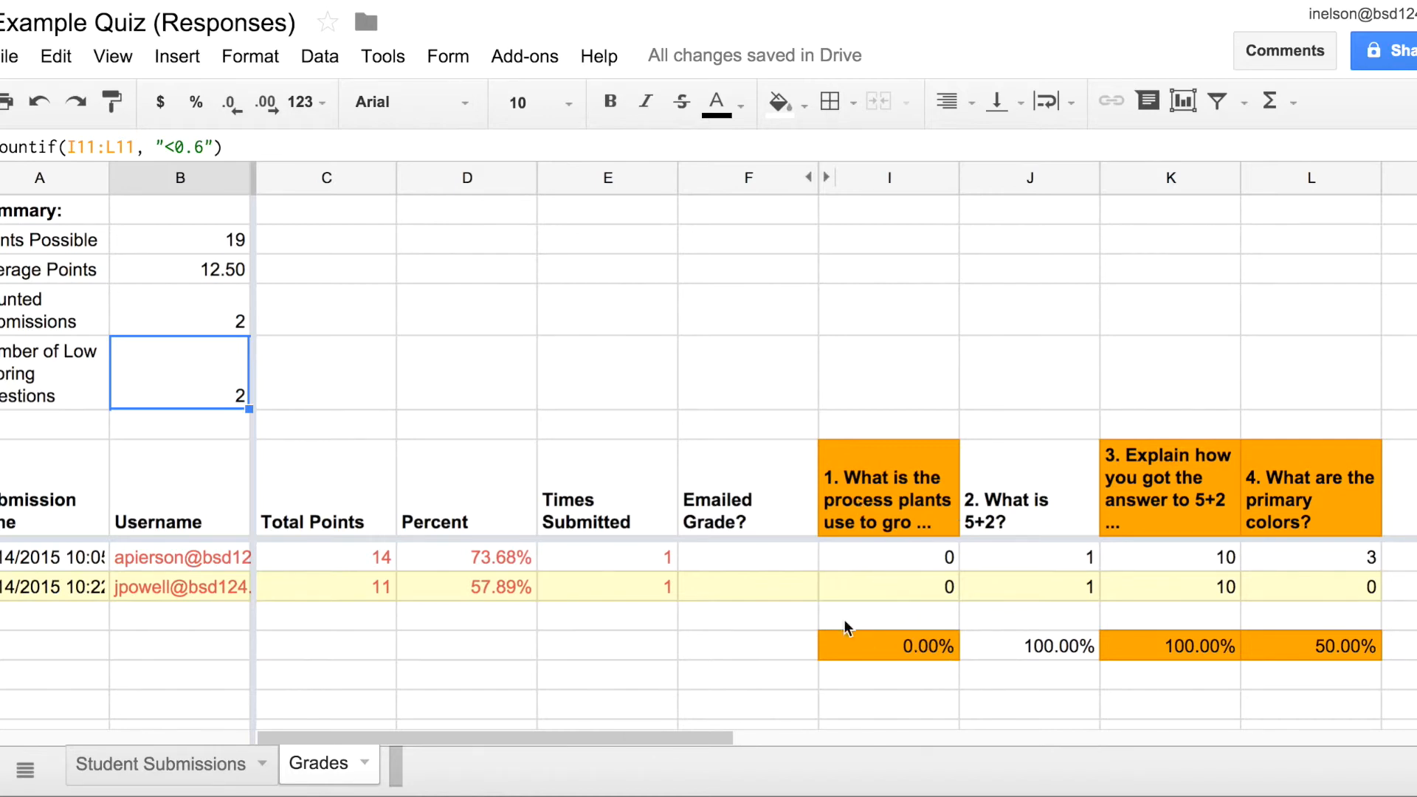
pyautogui.click(858, 477)
pyautogui.click(1296, 484)
pyautogui.click(910, 488)
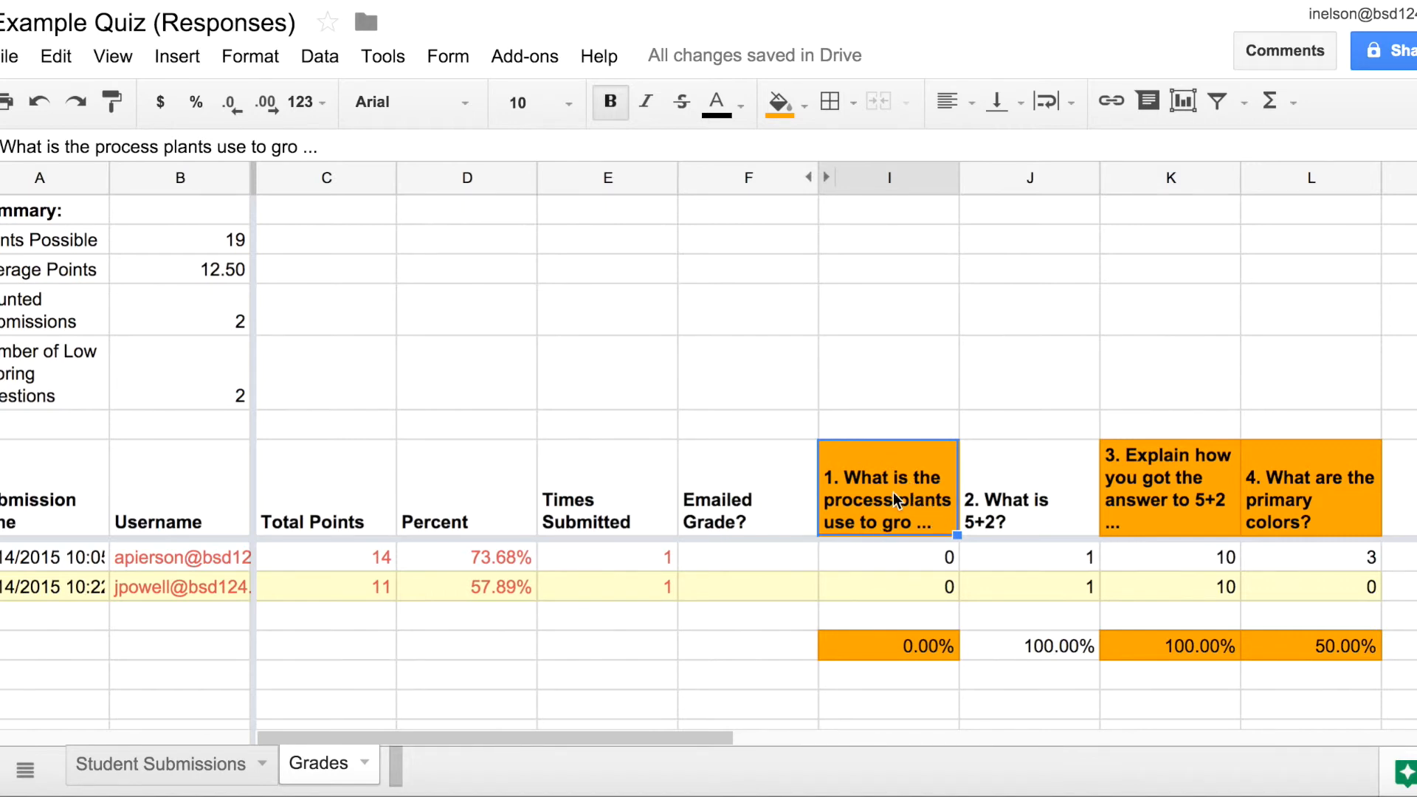
# Step: Compare the students' question 1 answers with the answer key on the Student Submissions sheet and return to the Grades sheet
pyautogui.click(210, 771)
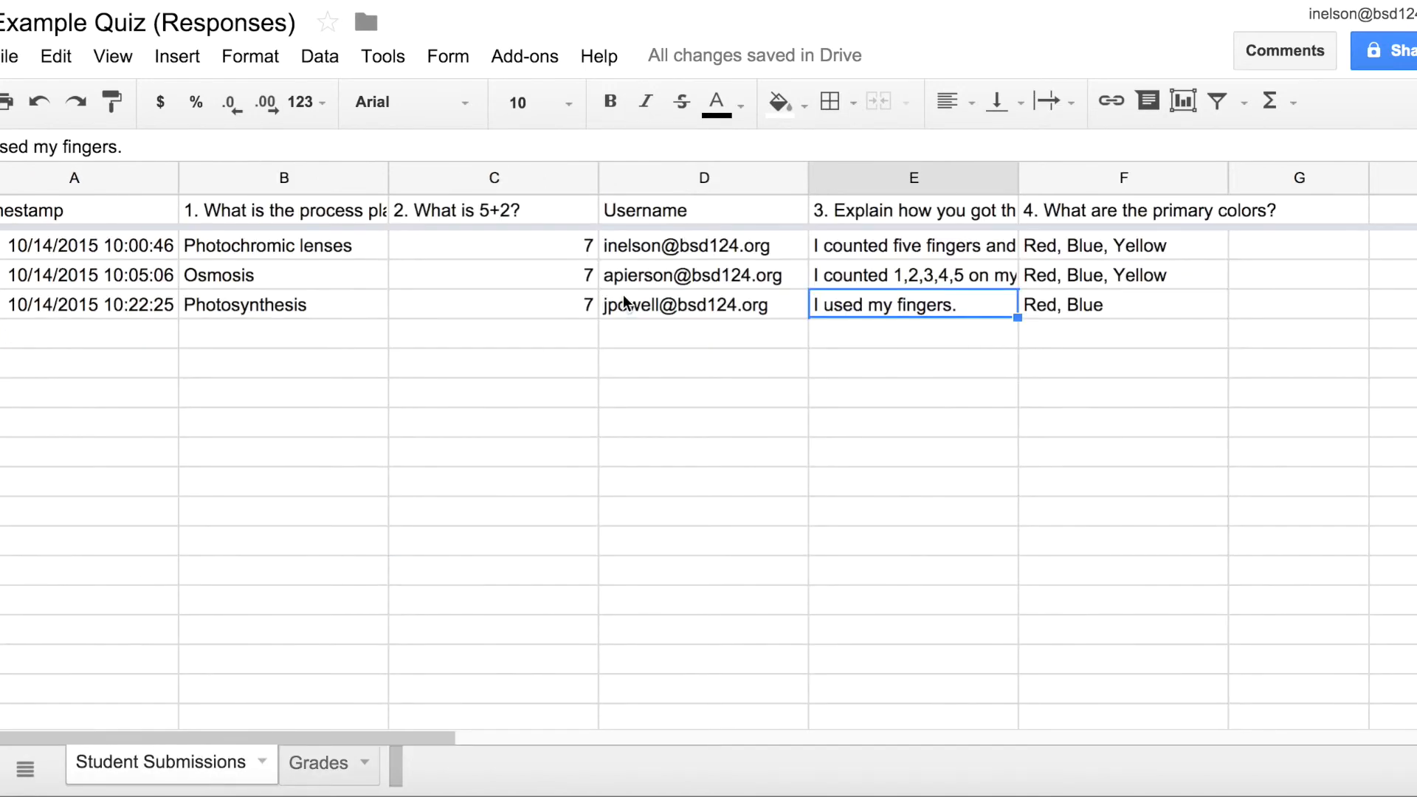
pyautogui.doubleClick(327, 277)
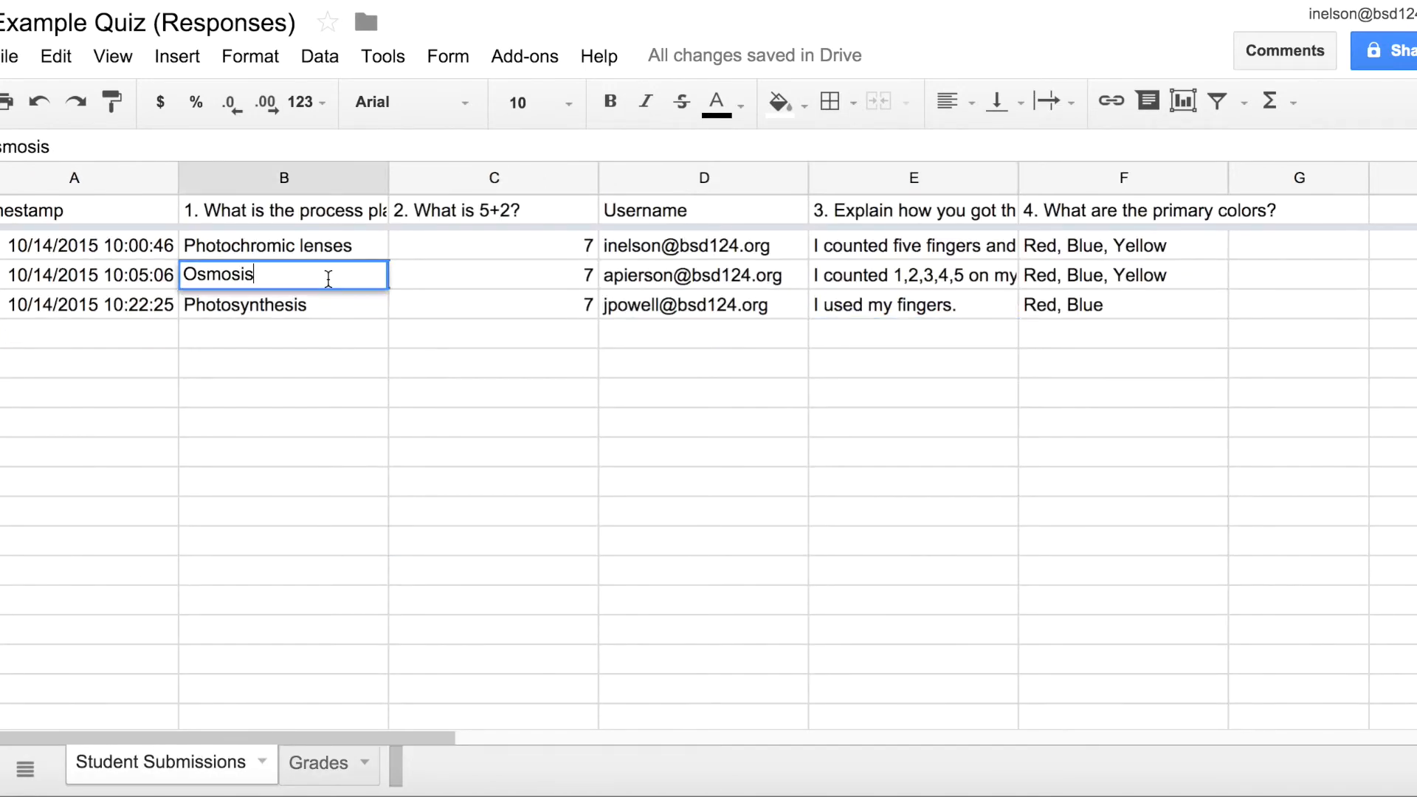
pyautogui.click(376, 244)
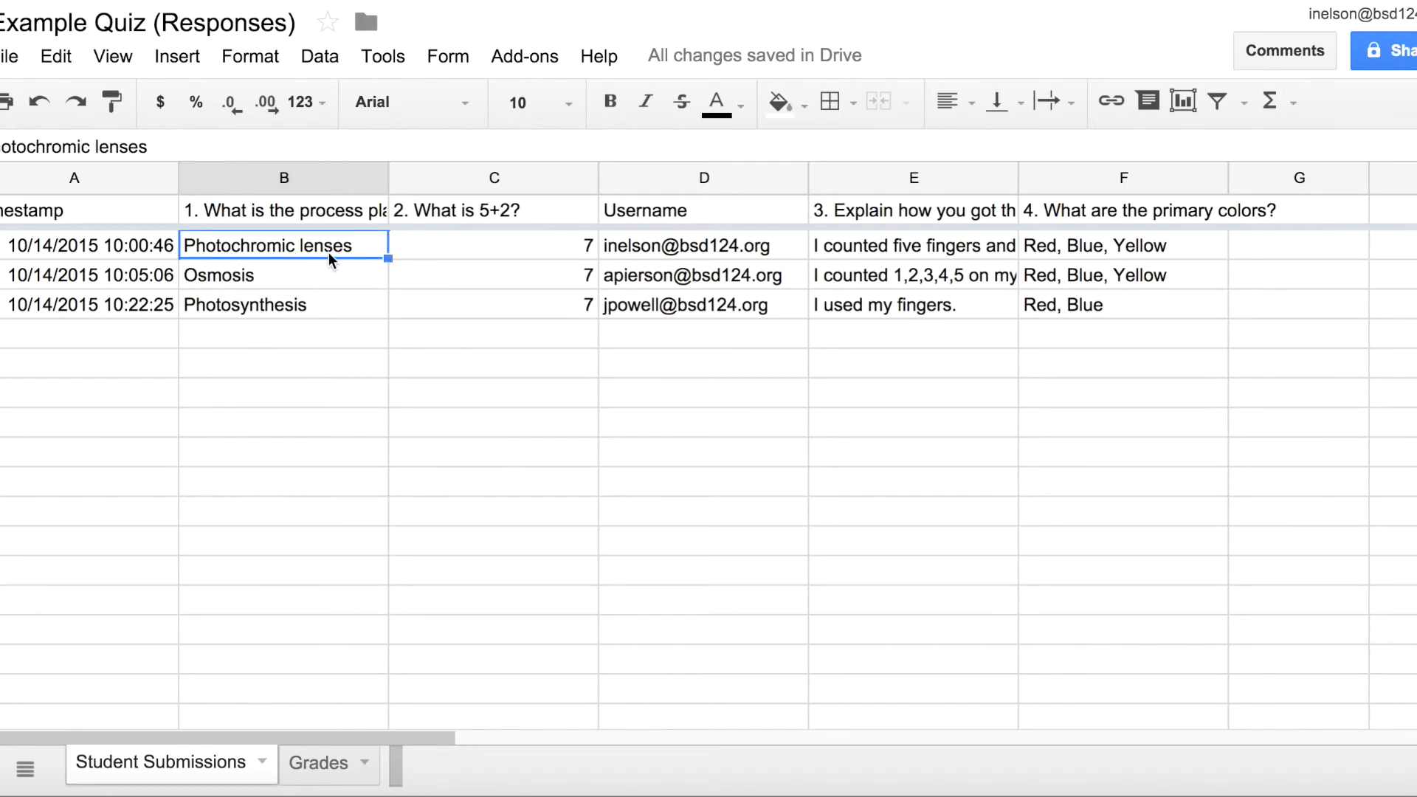
pyautogui.click(294, 277)
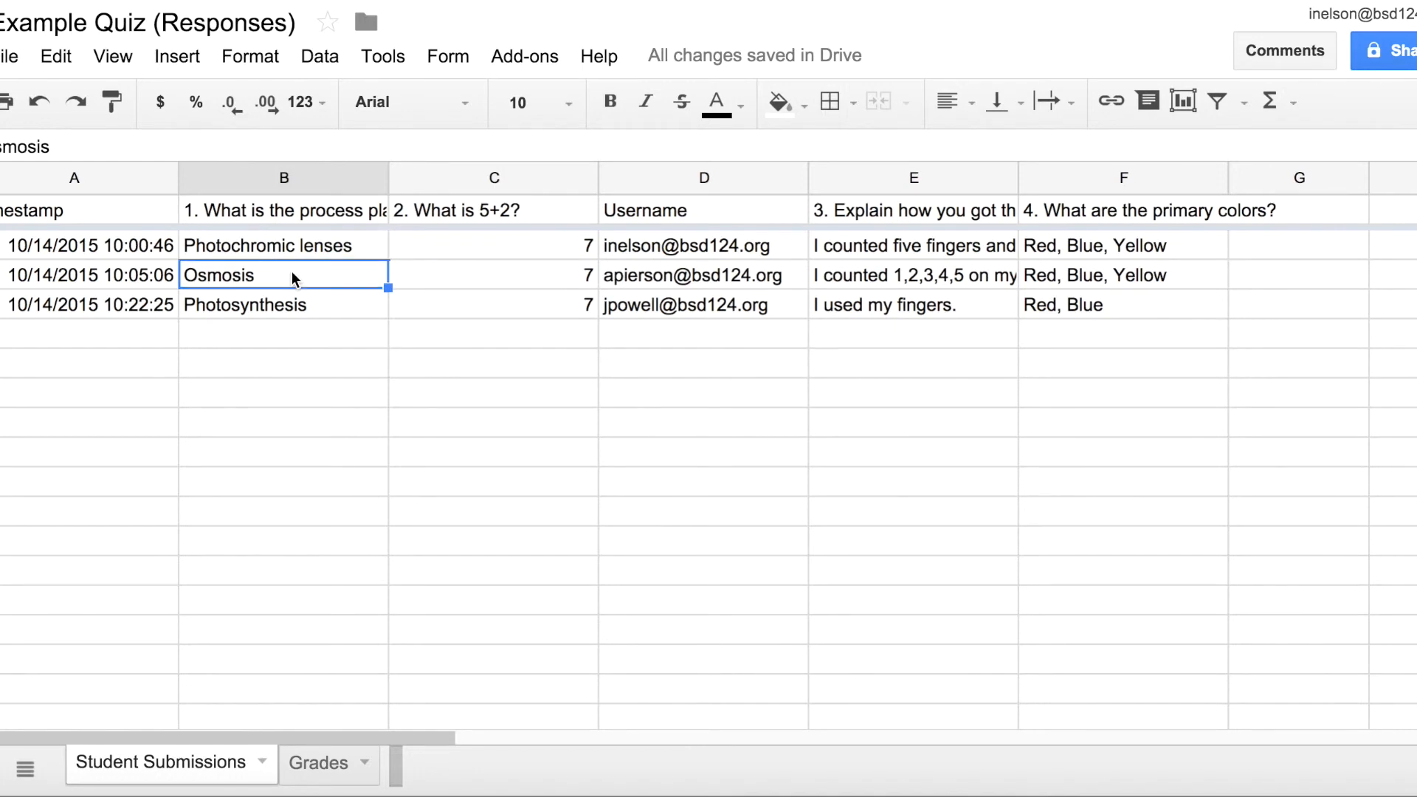
pyautogui.click(325, 765)
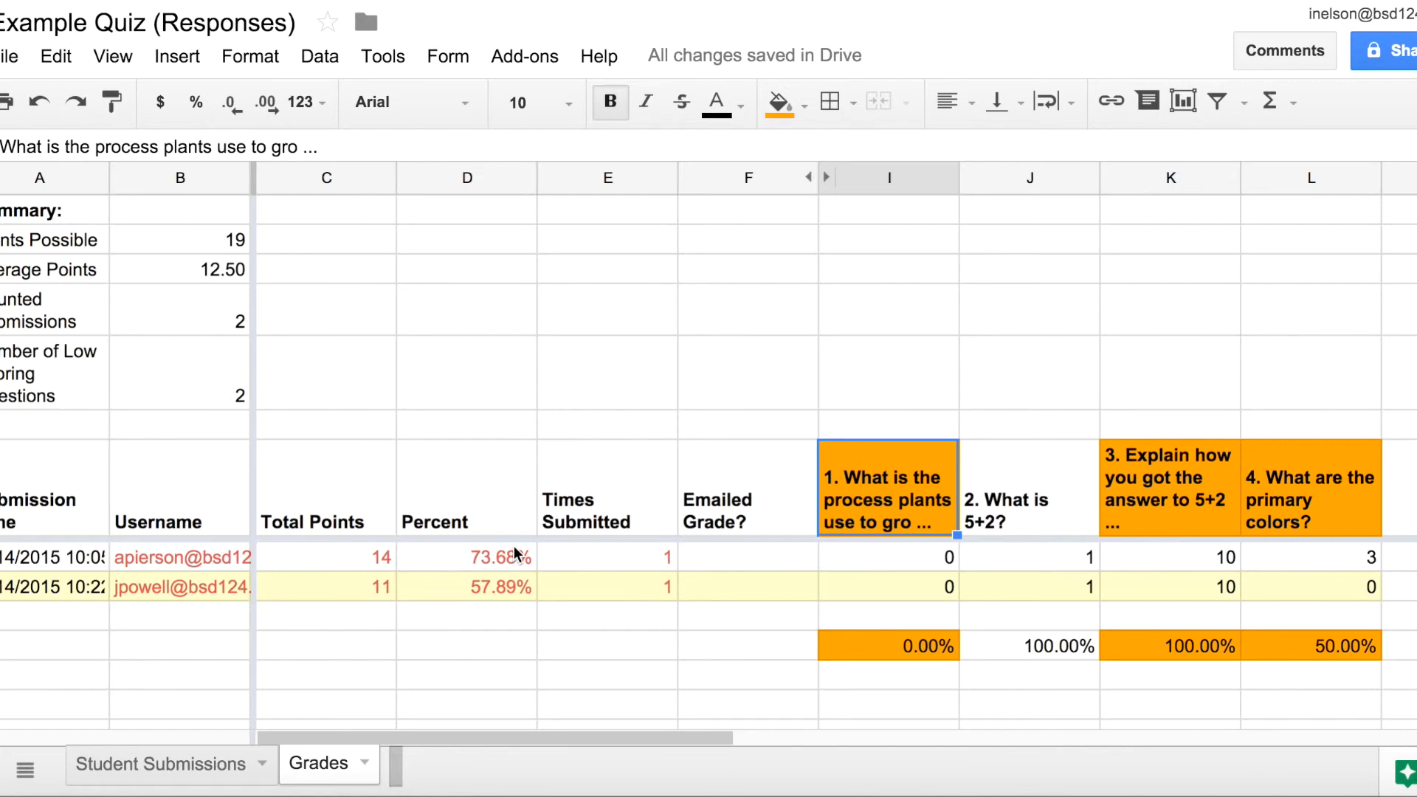
# Step: Regrade the assignment with Flubaroo, replacing the existing grades and keeping the point values and the 08:00:45 submission as the answer key
pyautogui.click(529, 59)
pyautogui.moveTo(586, 149)
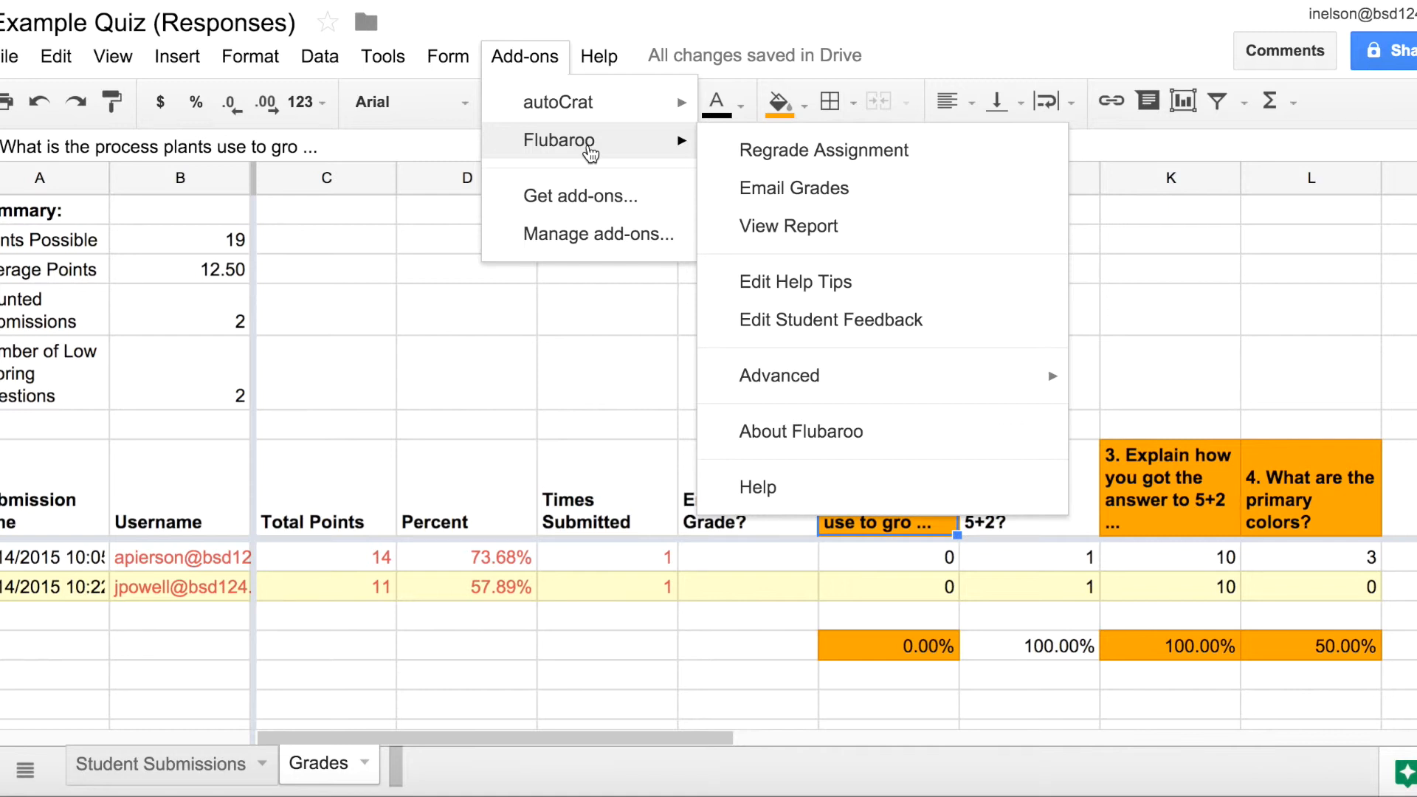
pyautogui.click(1205, 559)
pyautogui.click(1205, 588)
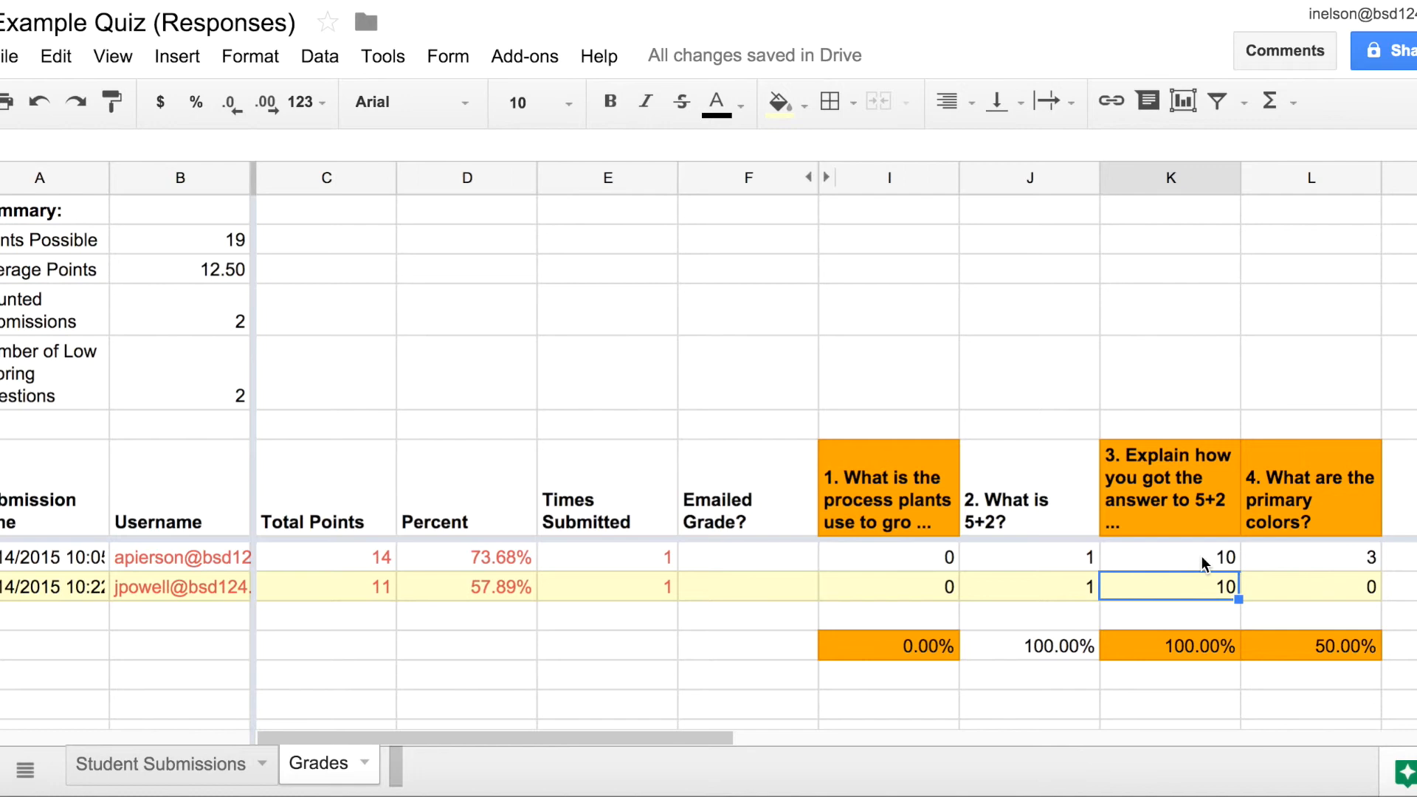
pyautogui.click(525, 58)
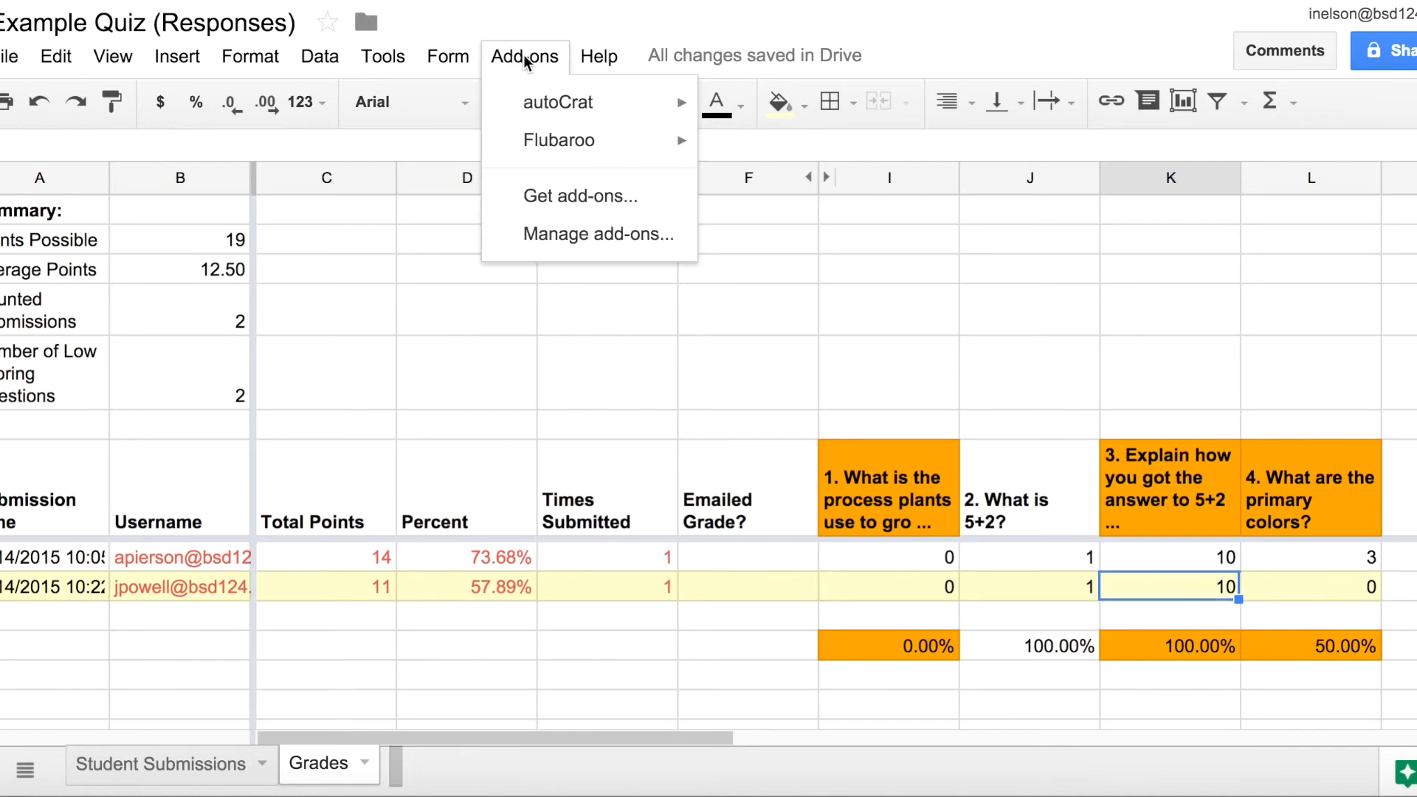
pyautogui.moveTo(543, 140)
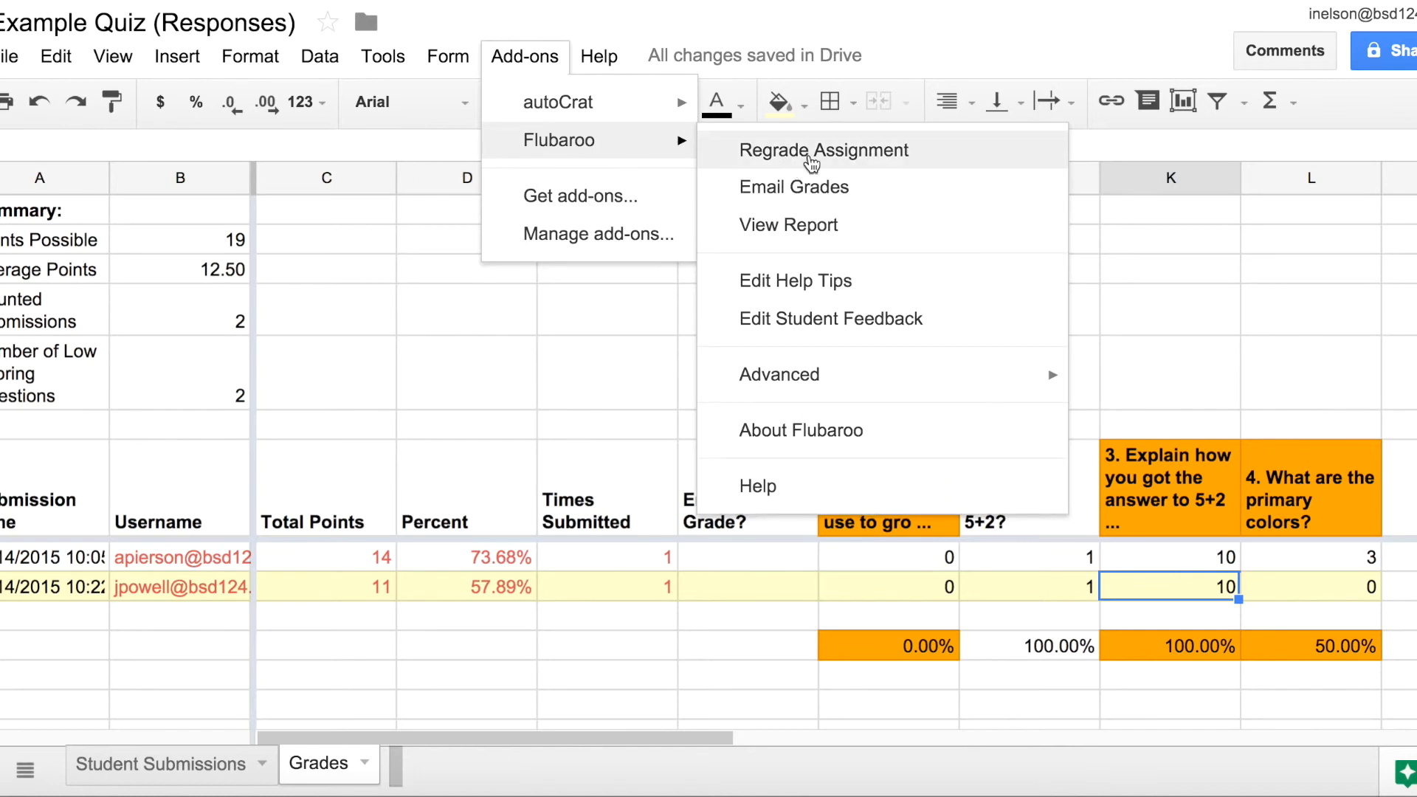
pyautogui.click(817, 152)
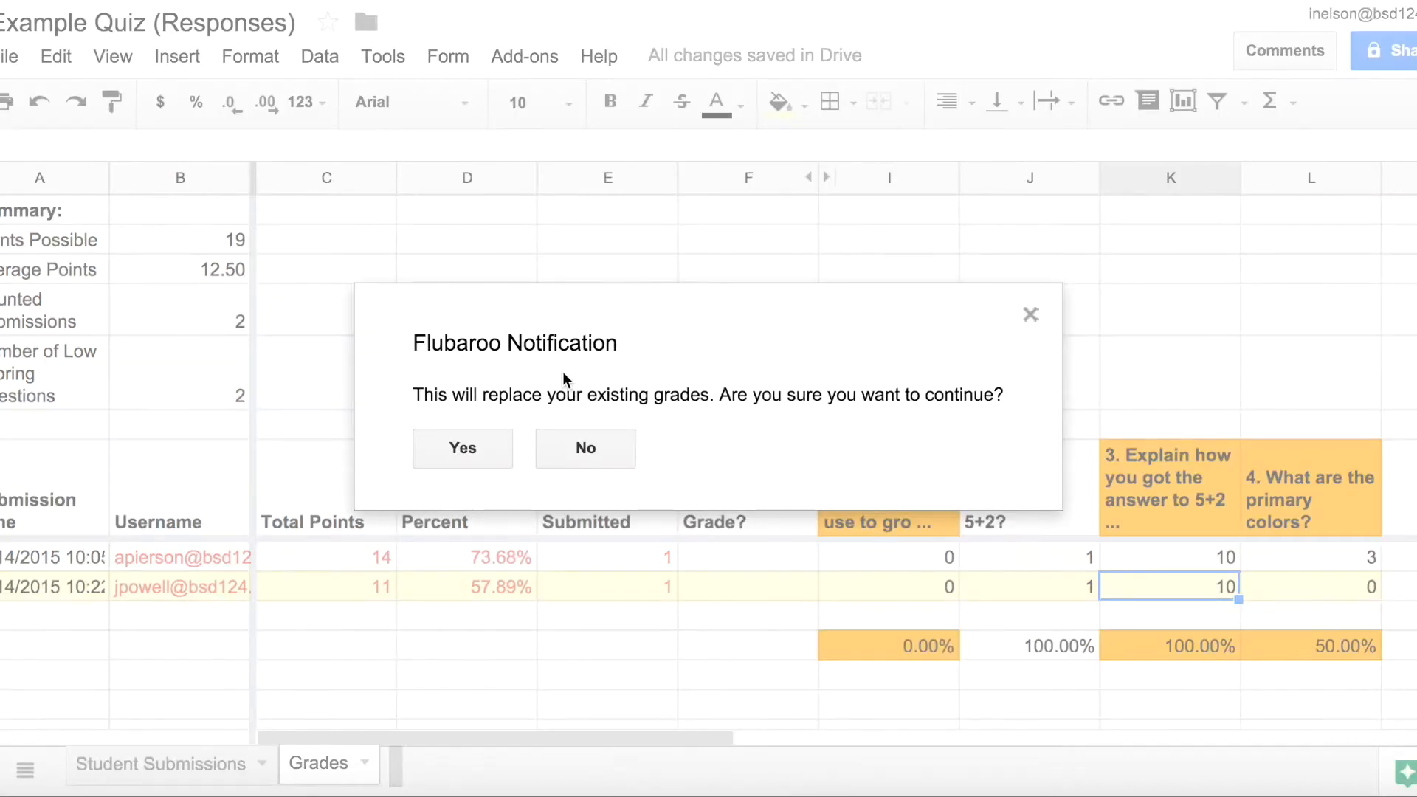
pyautogui.click(472, 449)
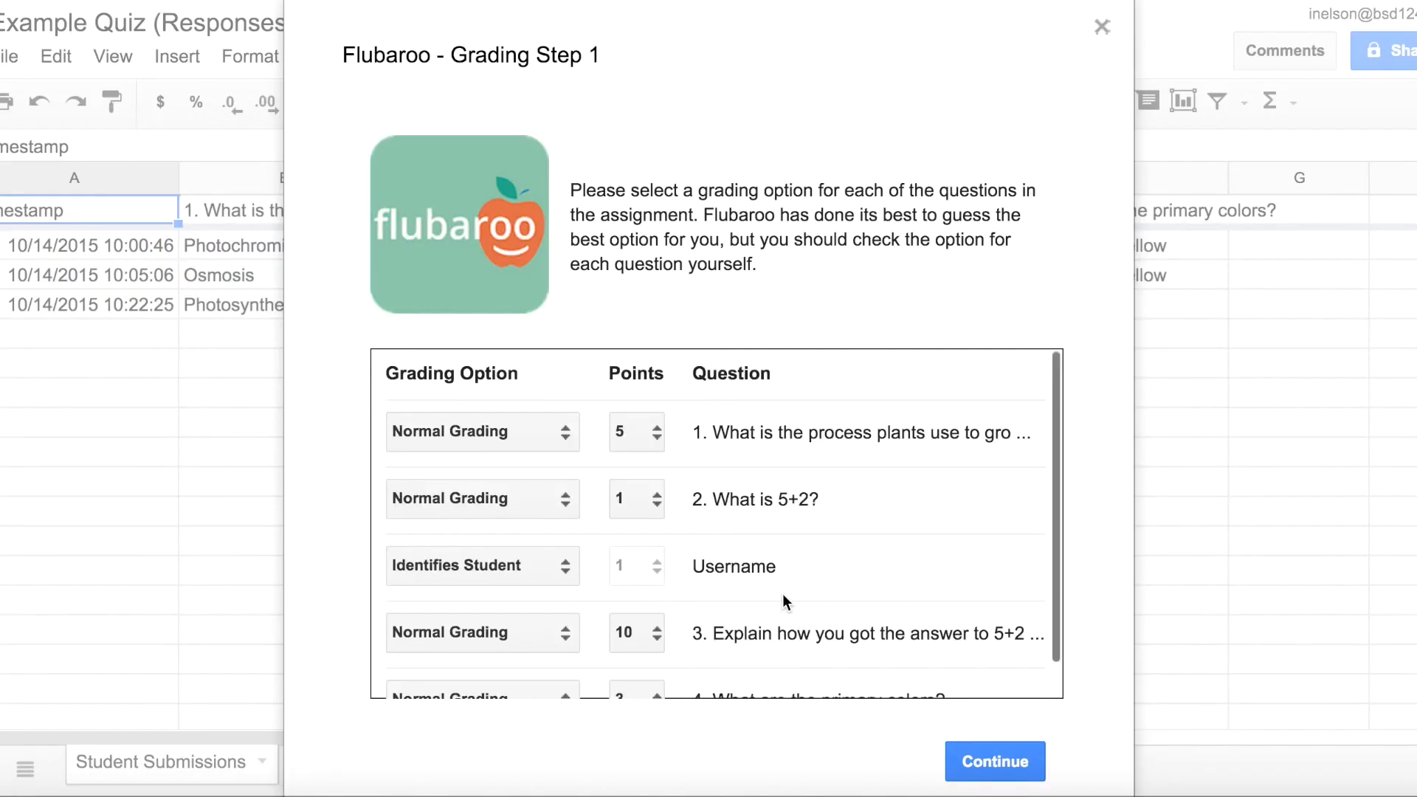
pyautogui.click(985, 768)
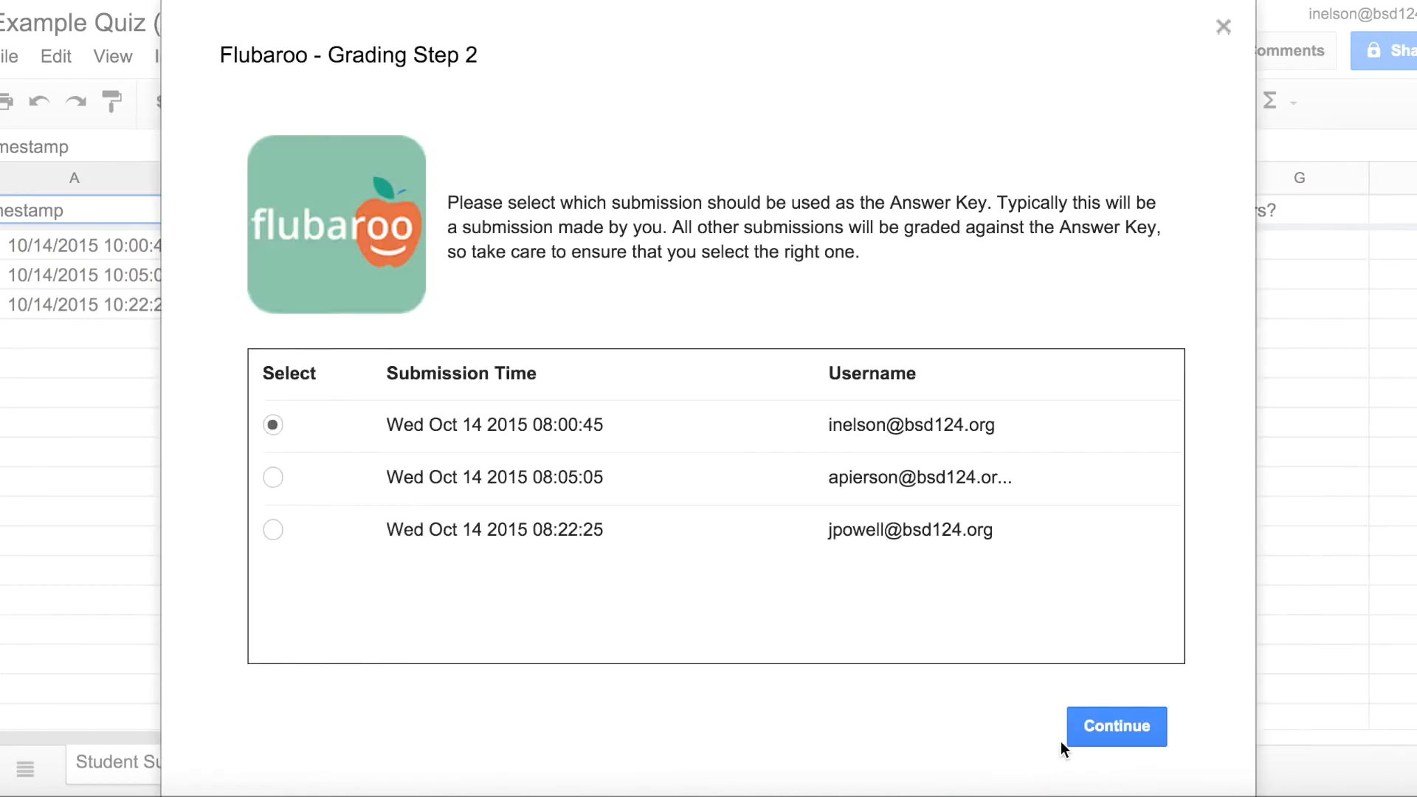
pyautogui.click(1109, 729)
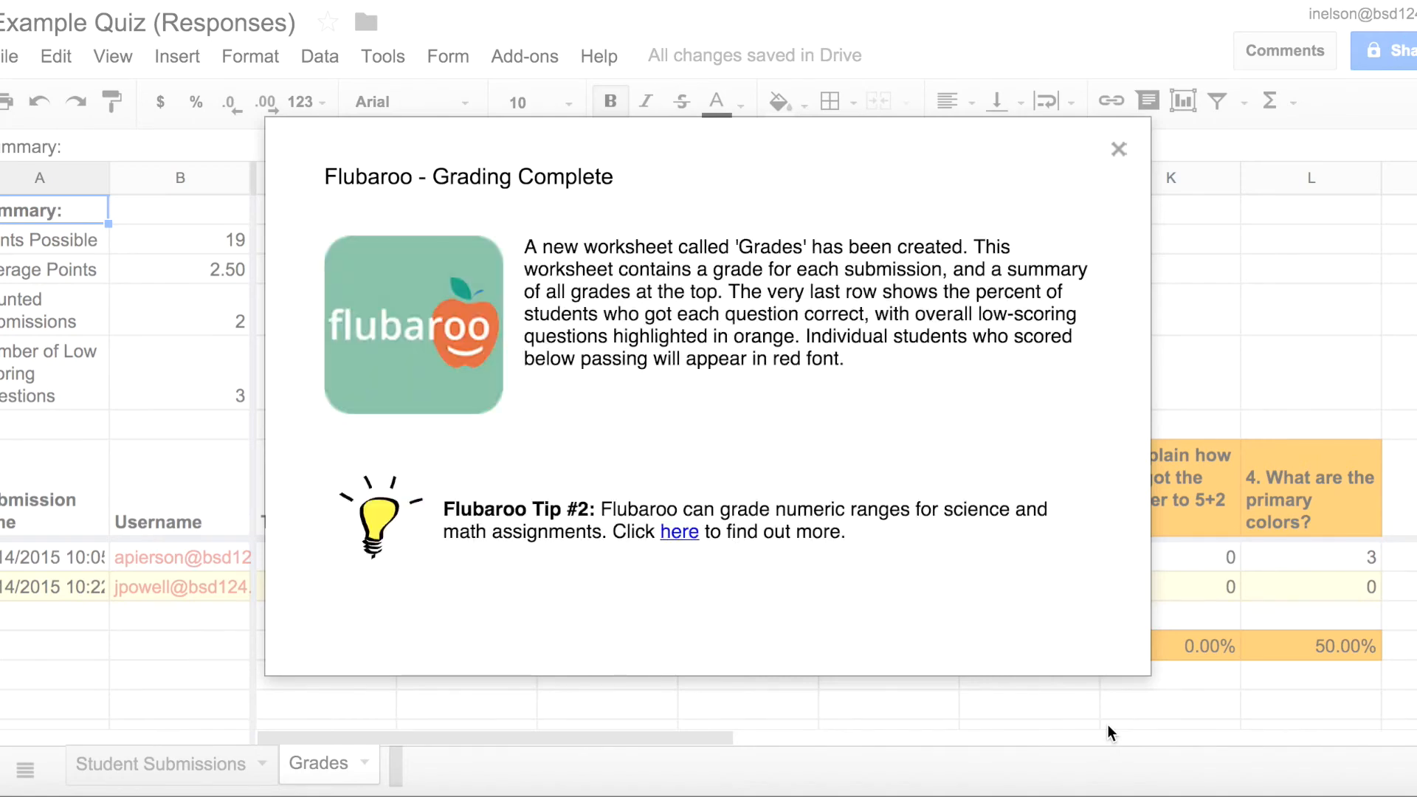
pyautogui.click(1118, 150)
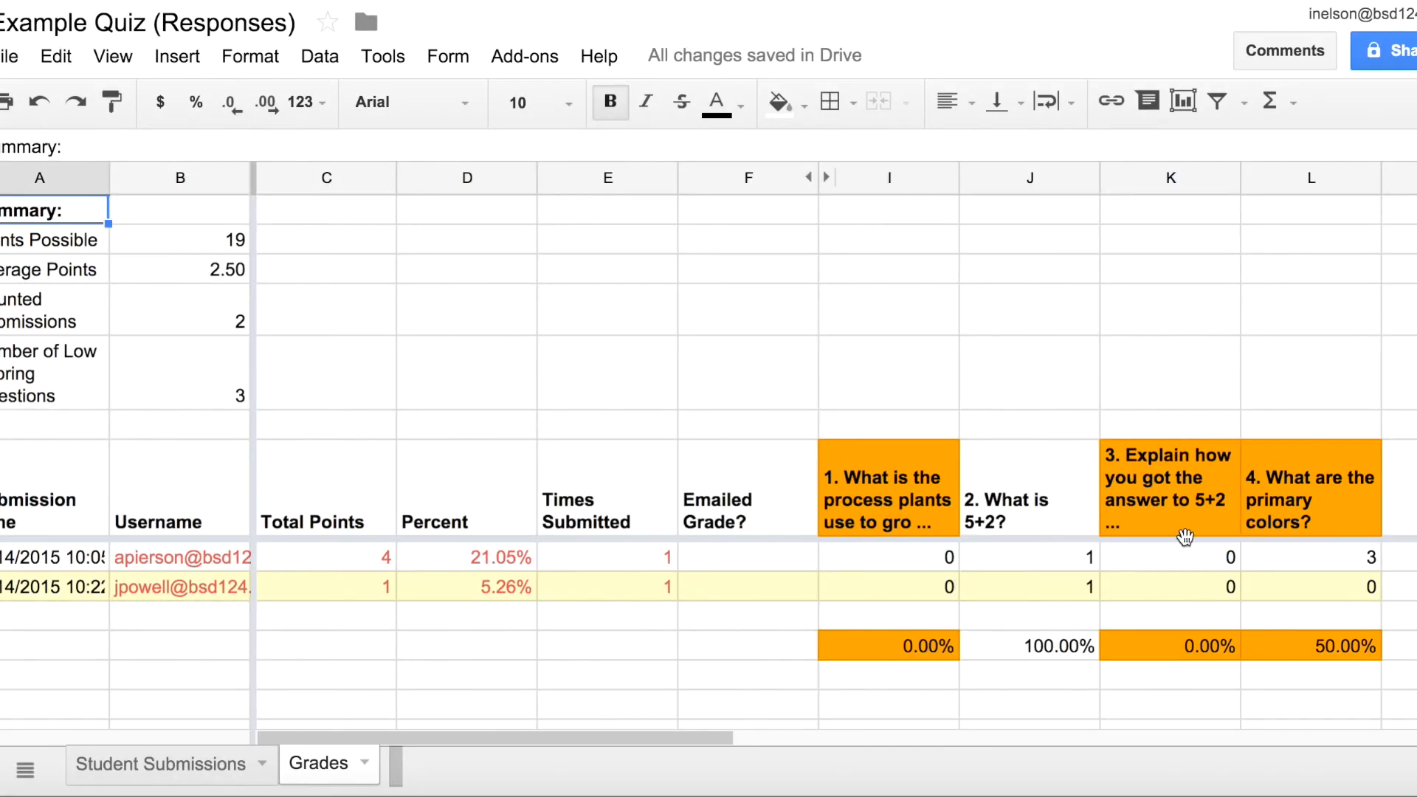
# Step: Check both students' question 3 scores on the Grades sheet and open the Student Submissions sheet
pyautogui.click(1214, 583)
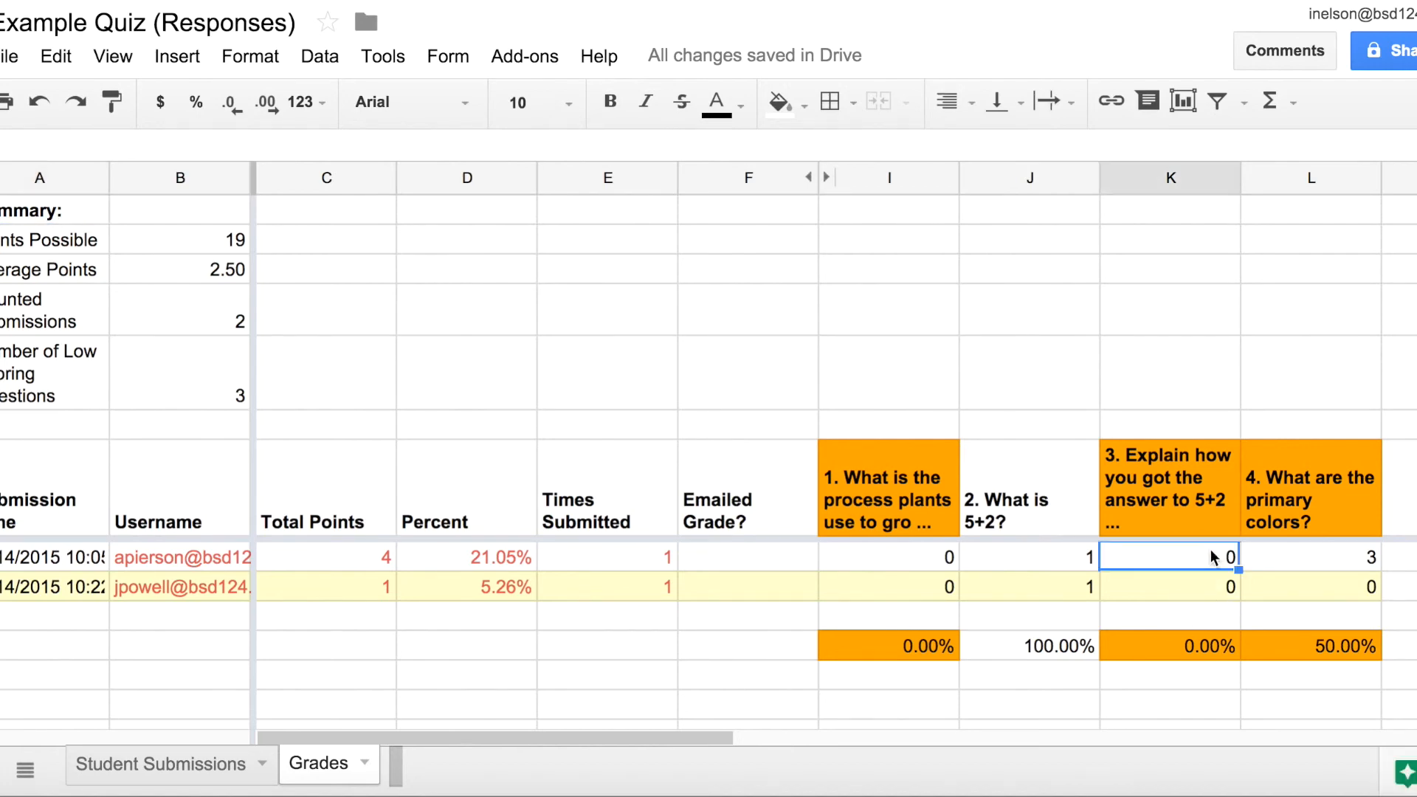
pyautogui.click(1208, 555)
pyautogui.click(192, 765)
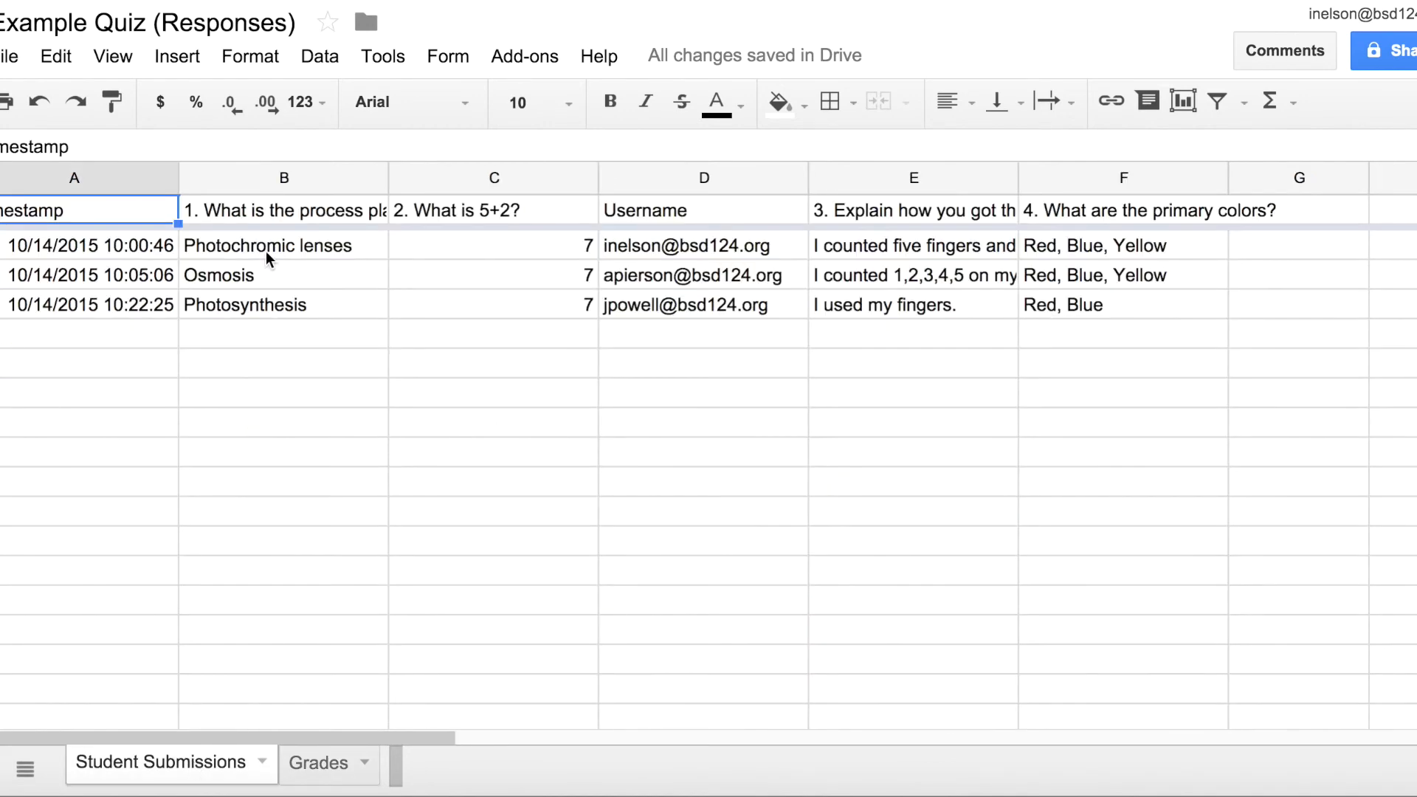
pyautogui.doubleClick(568, 247)
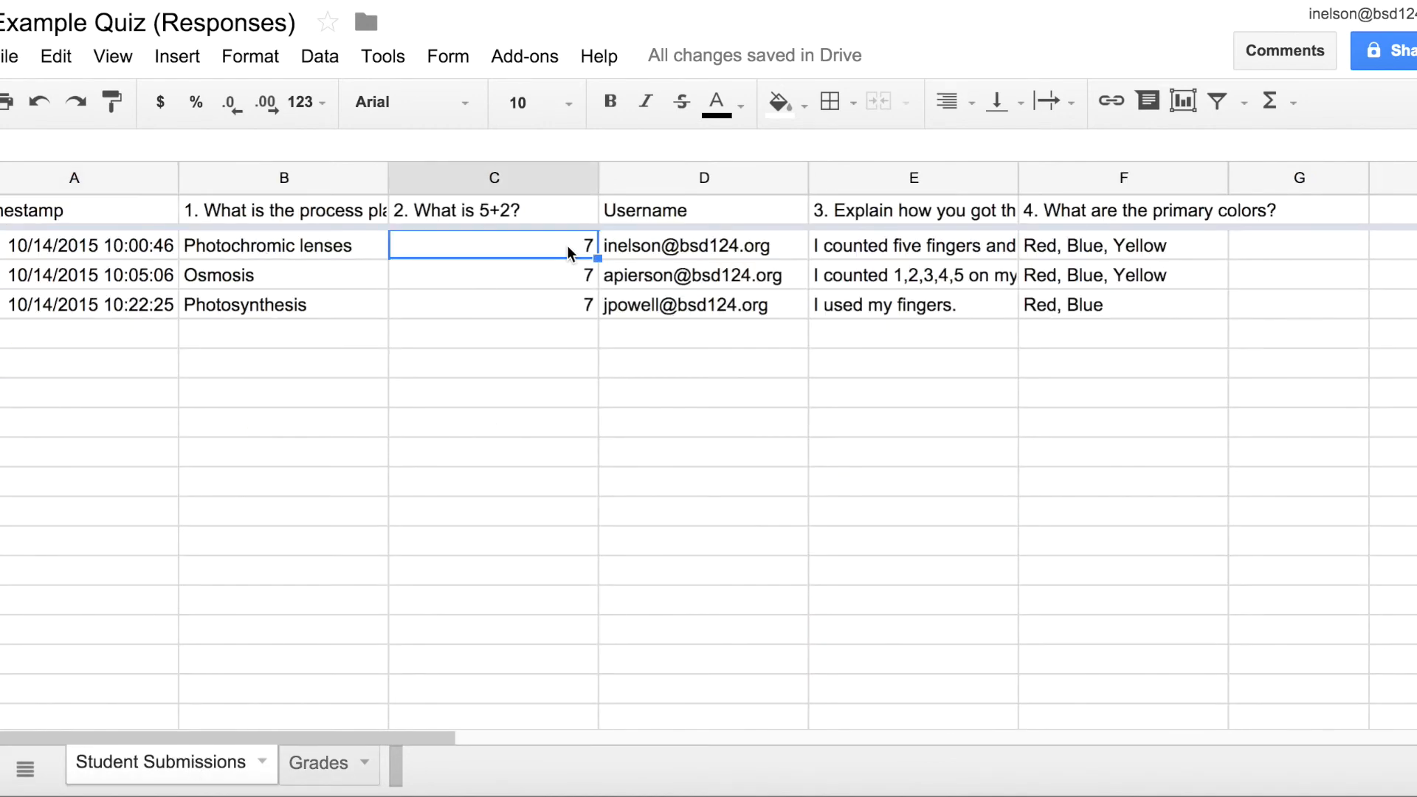
pyautogui.press('BackSpace')
pyautogui.write('3')
pyautogui.press('BackSpace')
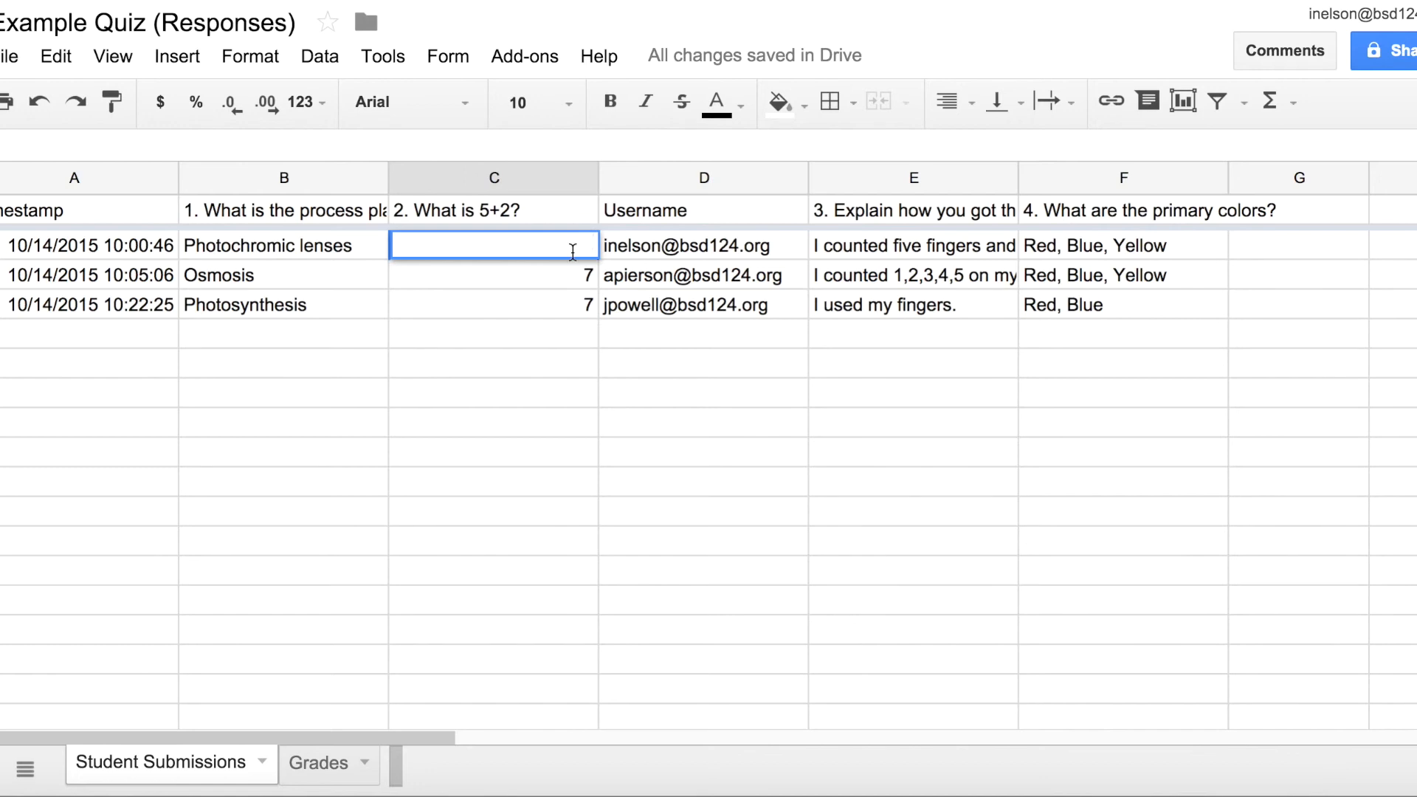
pyautogui.write('7')
# Step: Change the question 2 answer in the 10:05:06 submission to 3
pyautogui.doubleClick(587, 273)
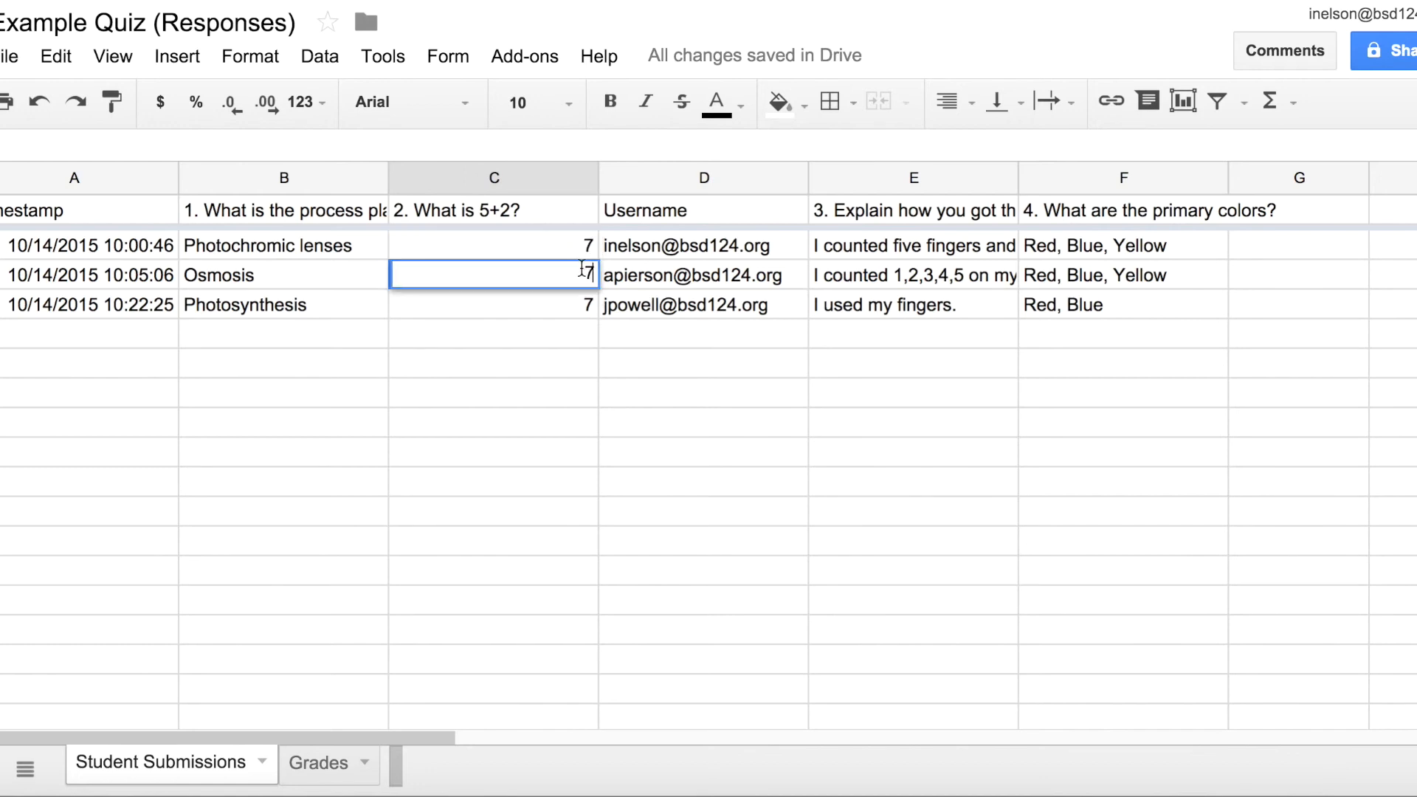
pyautogui.press('BackSpace')
pyautogui.write('3')
pyautogui.press('Return')
# Step: Regrade the edited submissions with Flubaroo from the Grades sheet, replacing the existing grades and keeping the current grading options and answer key
pyautogui.click(325, 767)
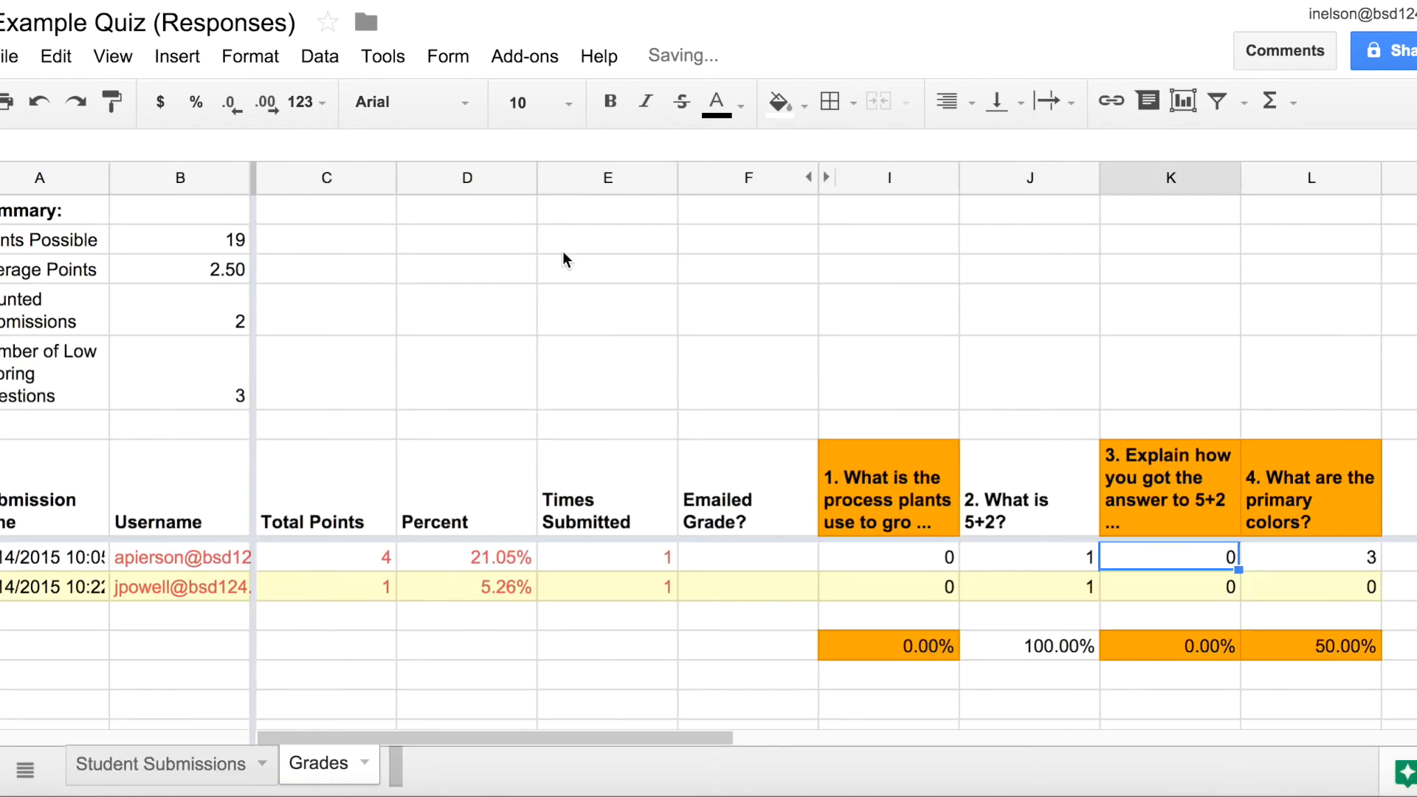
pyautogui.click(543, 62)
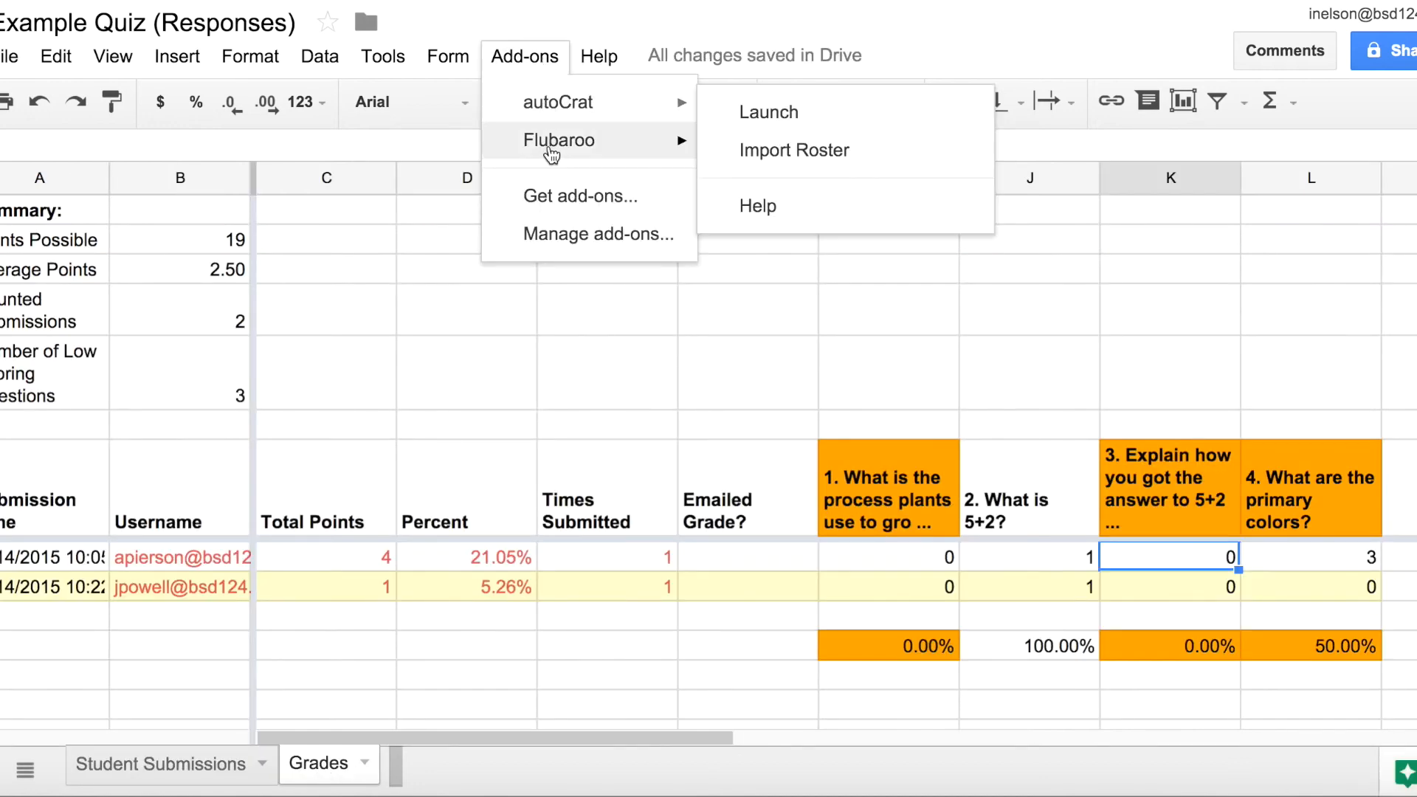
pyautogui.moveTo(670, 153)
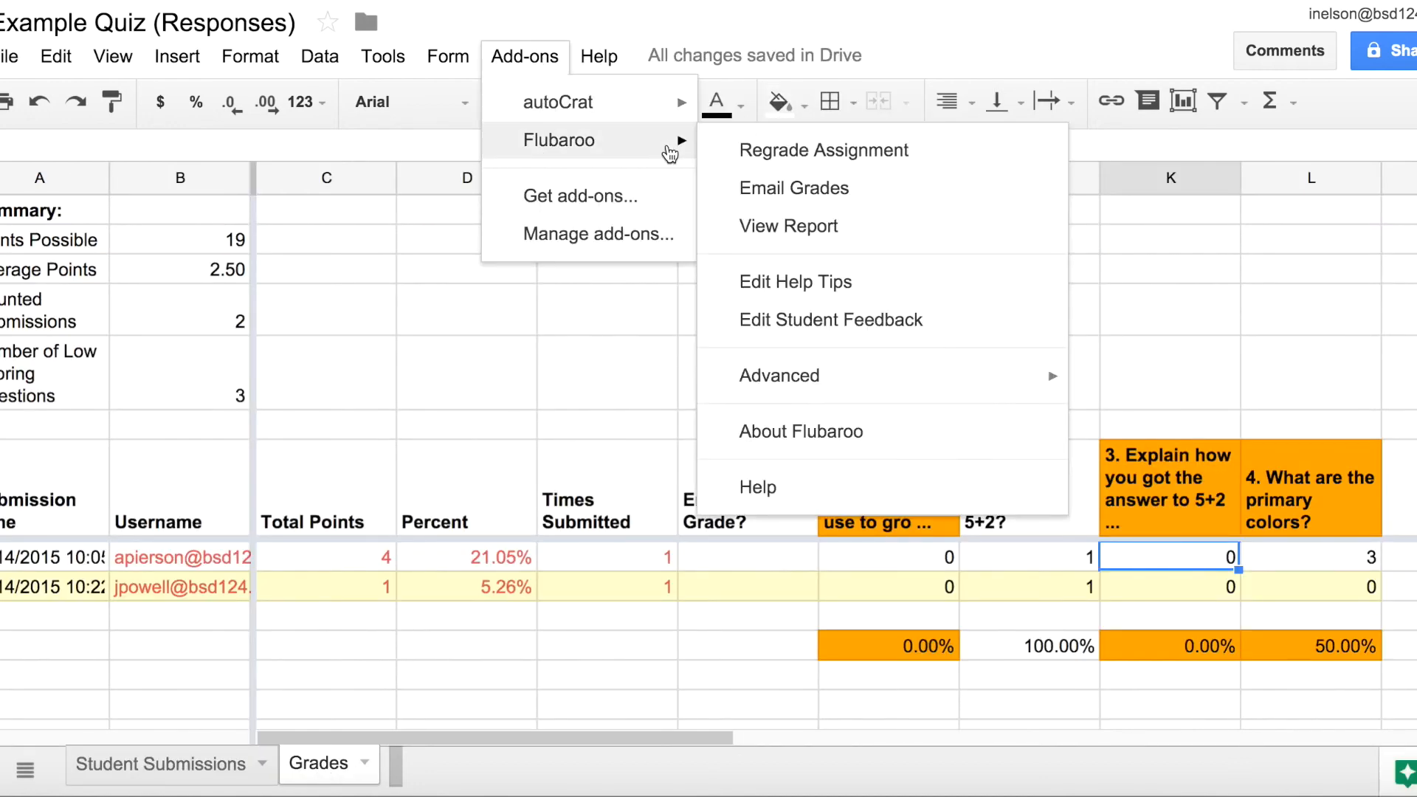
pyautogui.click(768, 151)
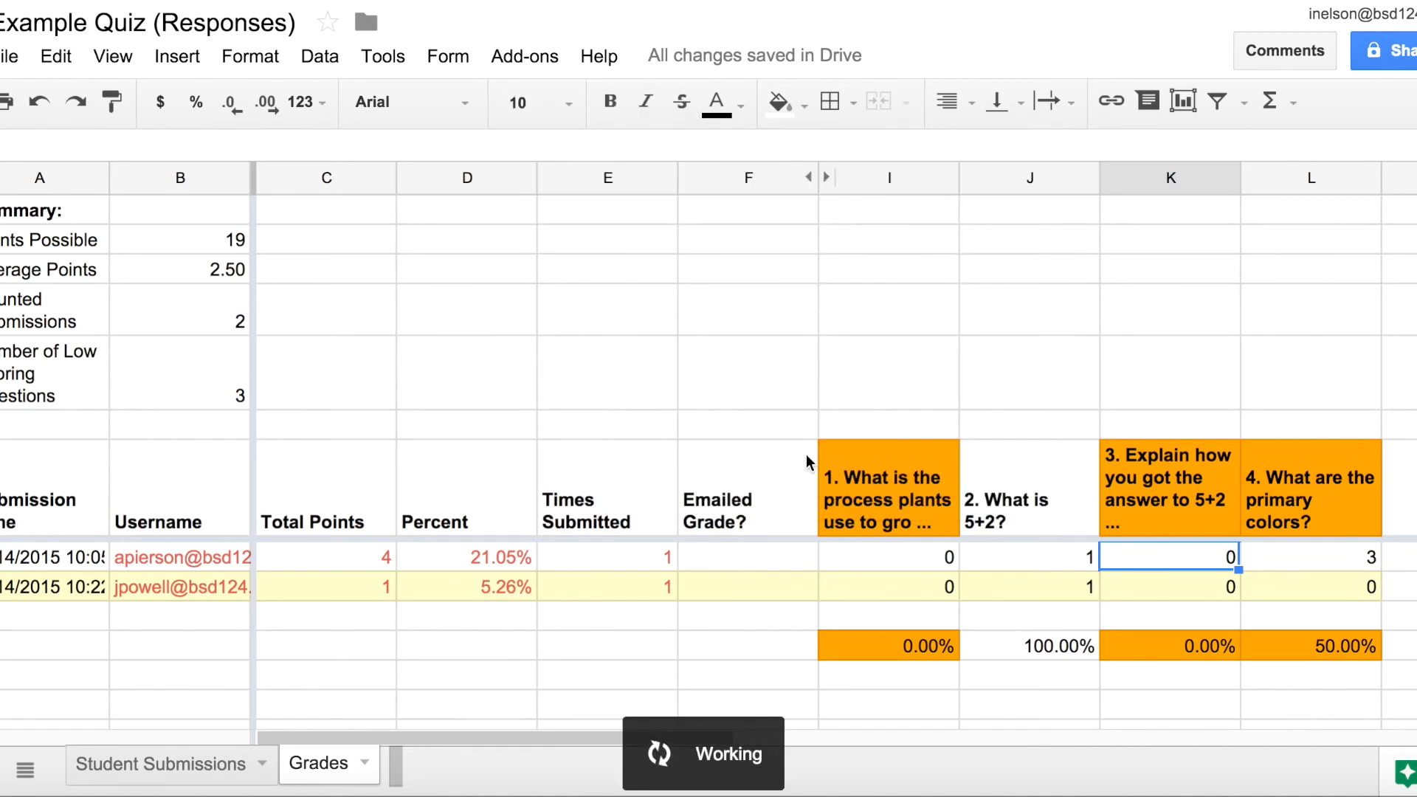
pyautogui.click(463, 448)
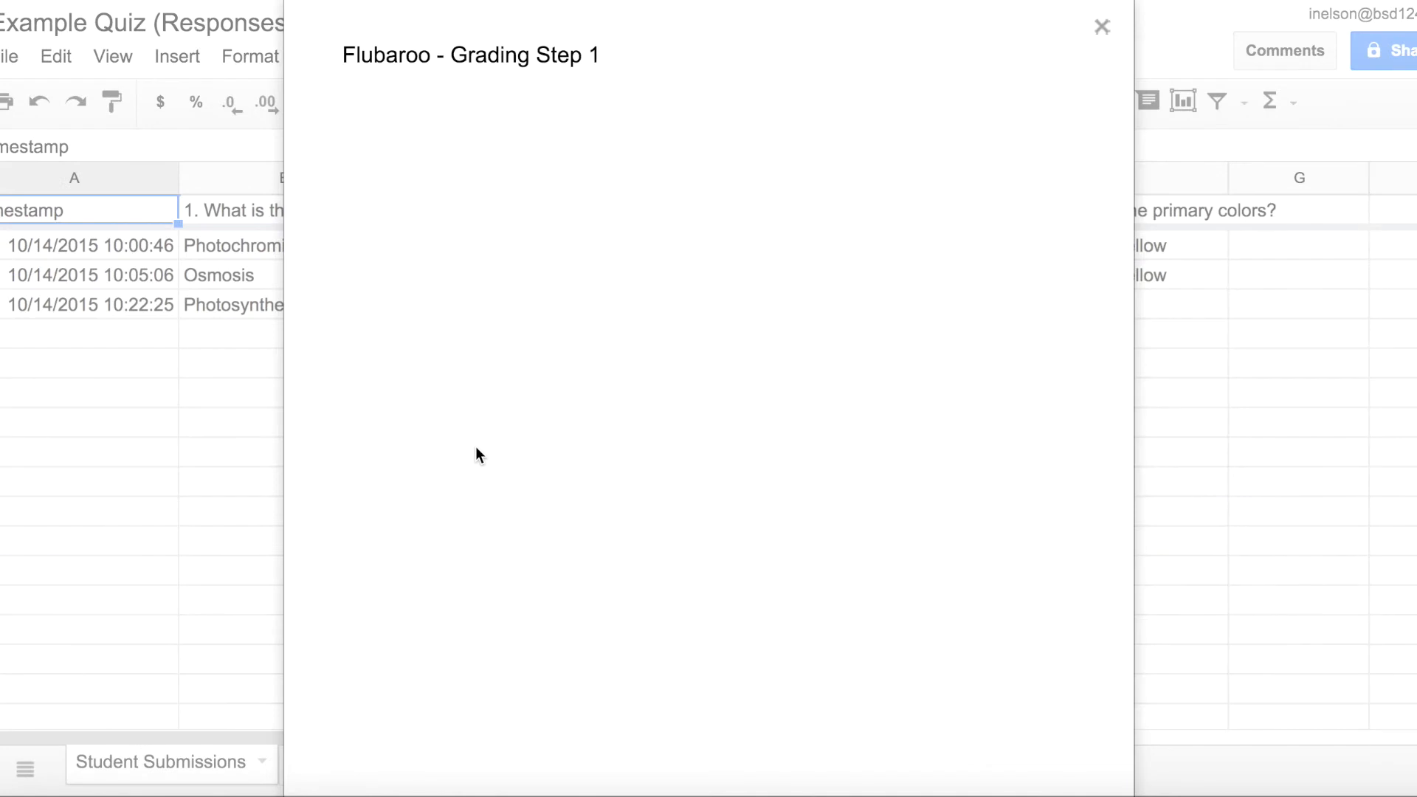
pyautogui.click(994, 760)
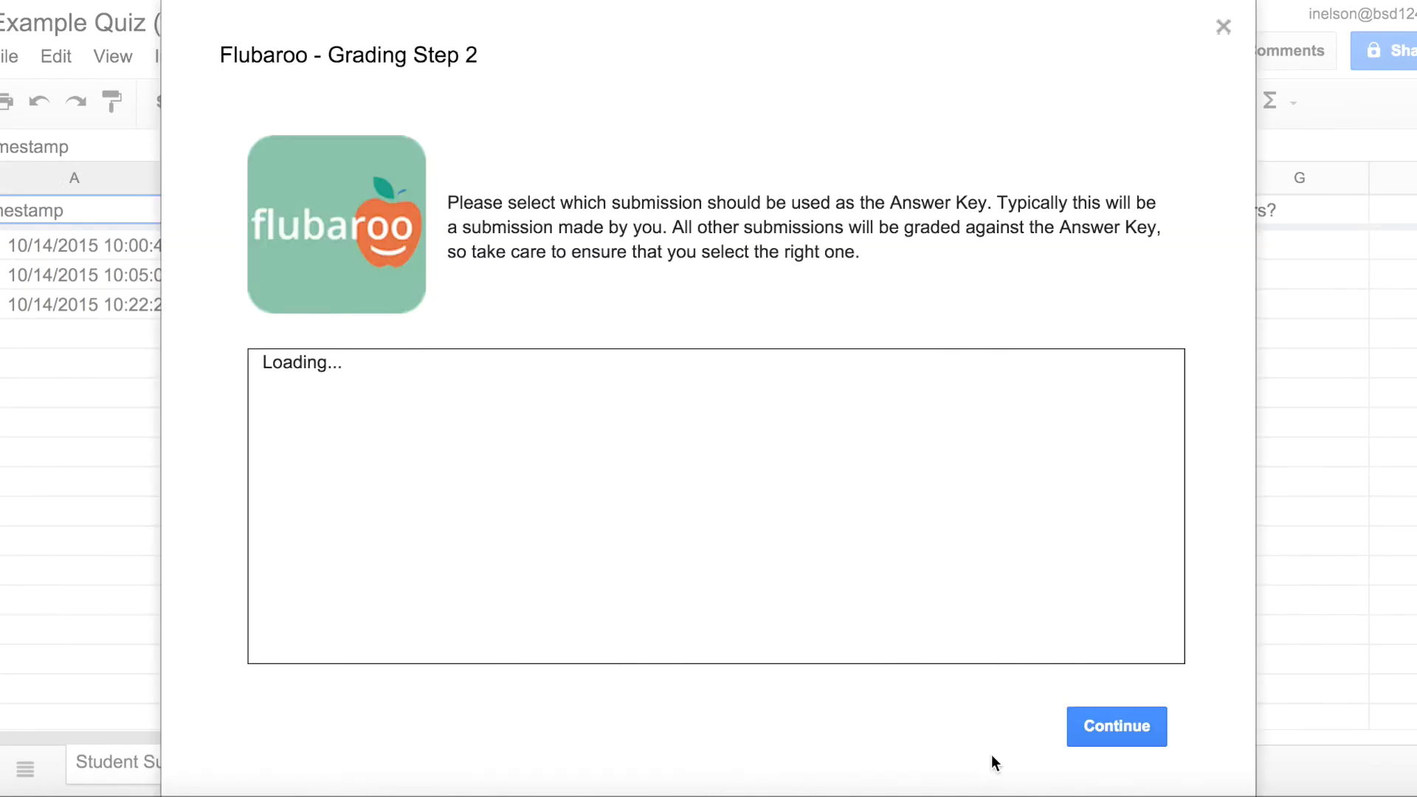
pyautogui.click(1118, 727)
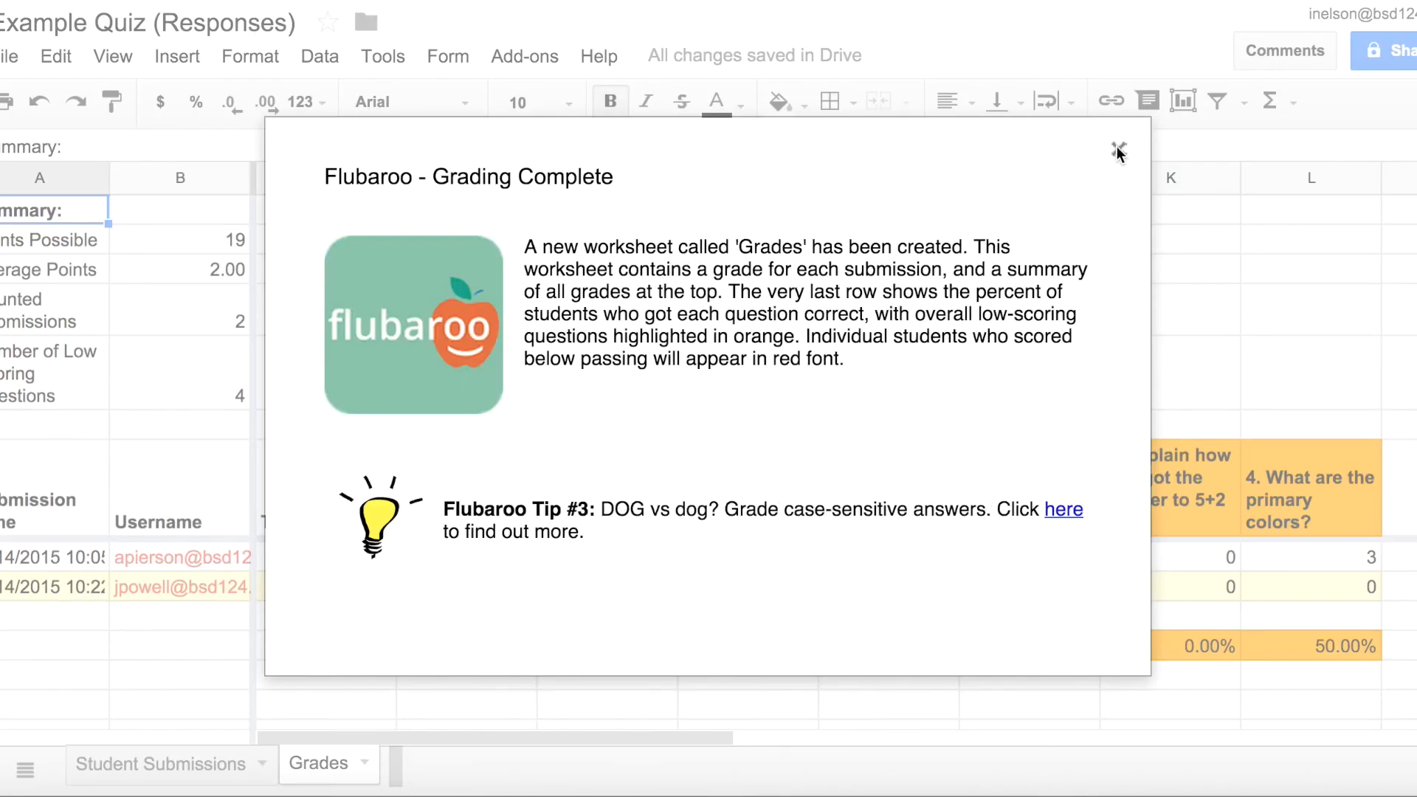
pyautogui.click(1118, 149)
# Step: Check the question 2 heading and the first student's question 2 score on the Grades sheet
pyautogui.click(1029, 524)
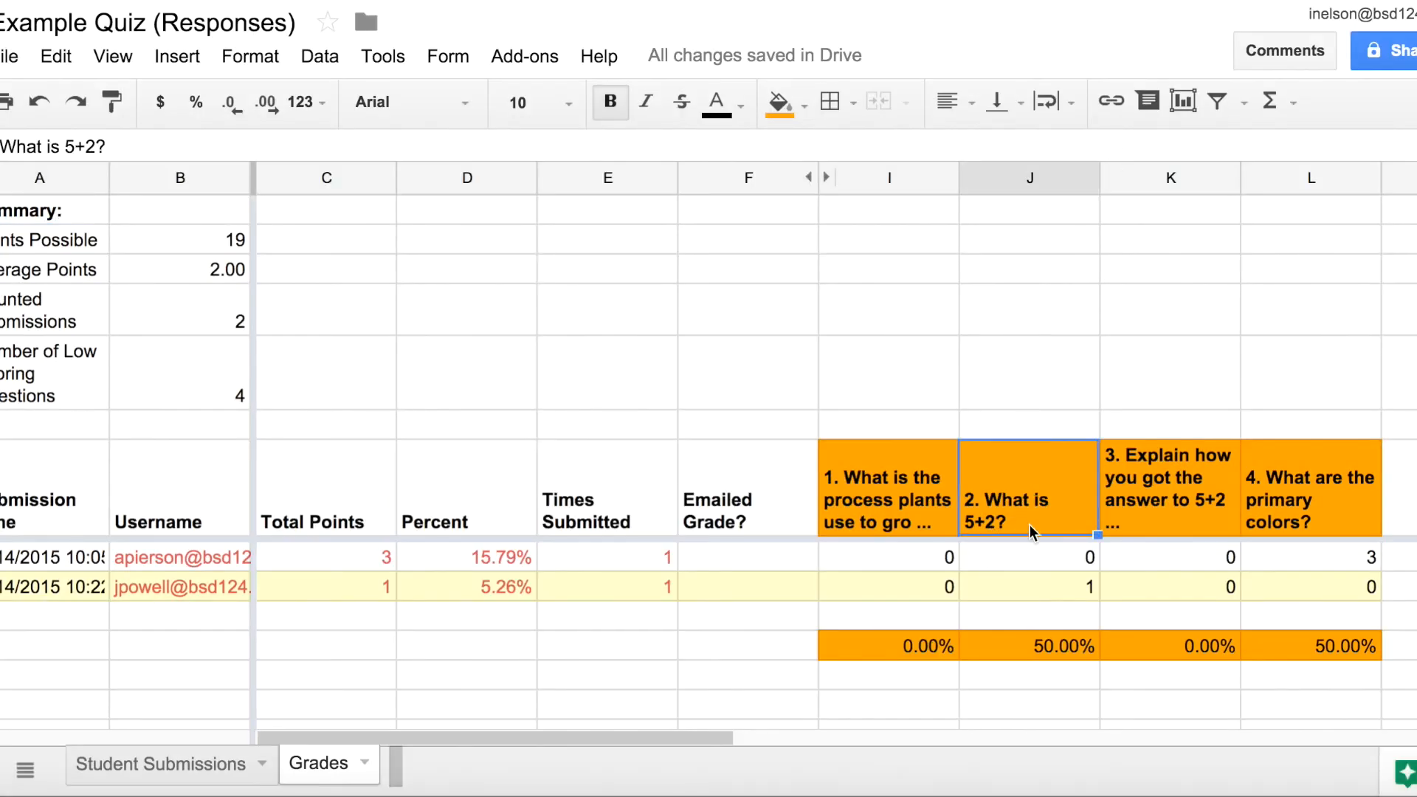
pyautogui.click(1029, 556)
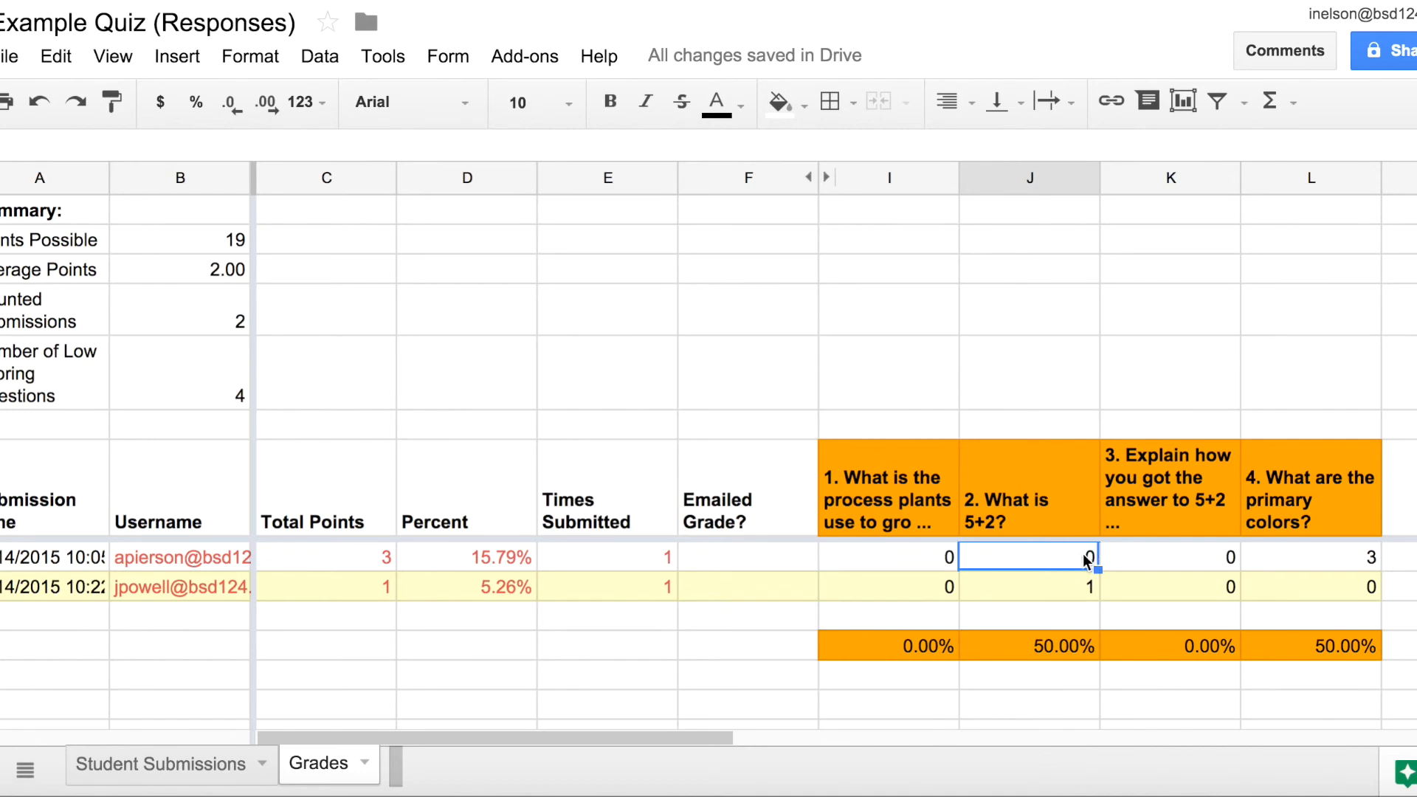
pyautogui.click(1044, 509)
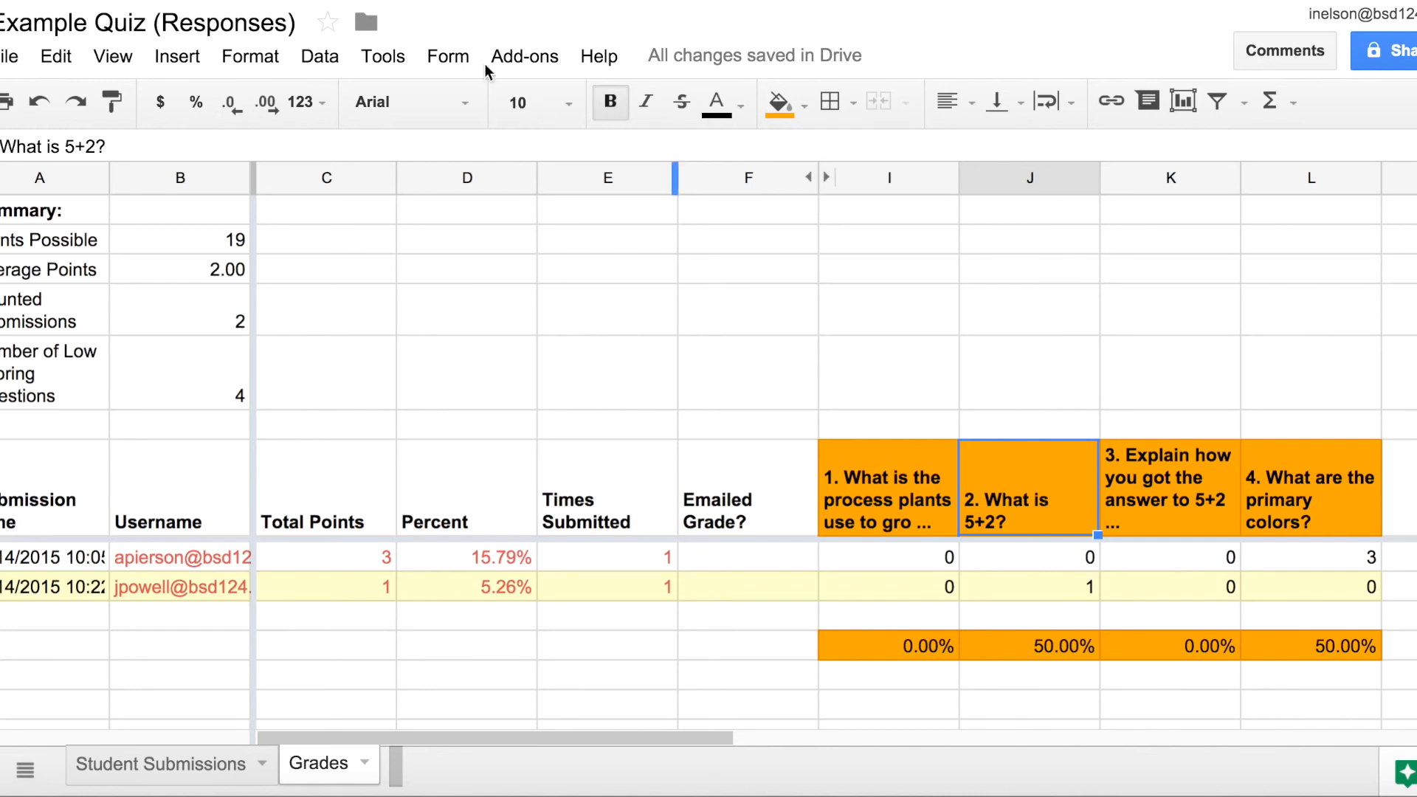
# Step: View the Flubaroo grading report with its histogram of grades and close it
pyautogui.click(521, 56)
pyautogui.moveTo(549, 142)
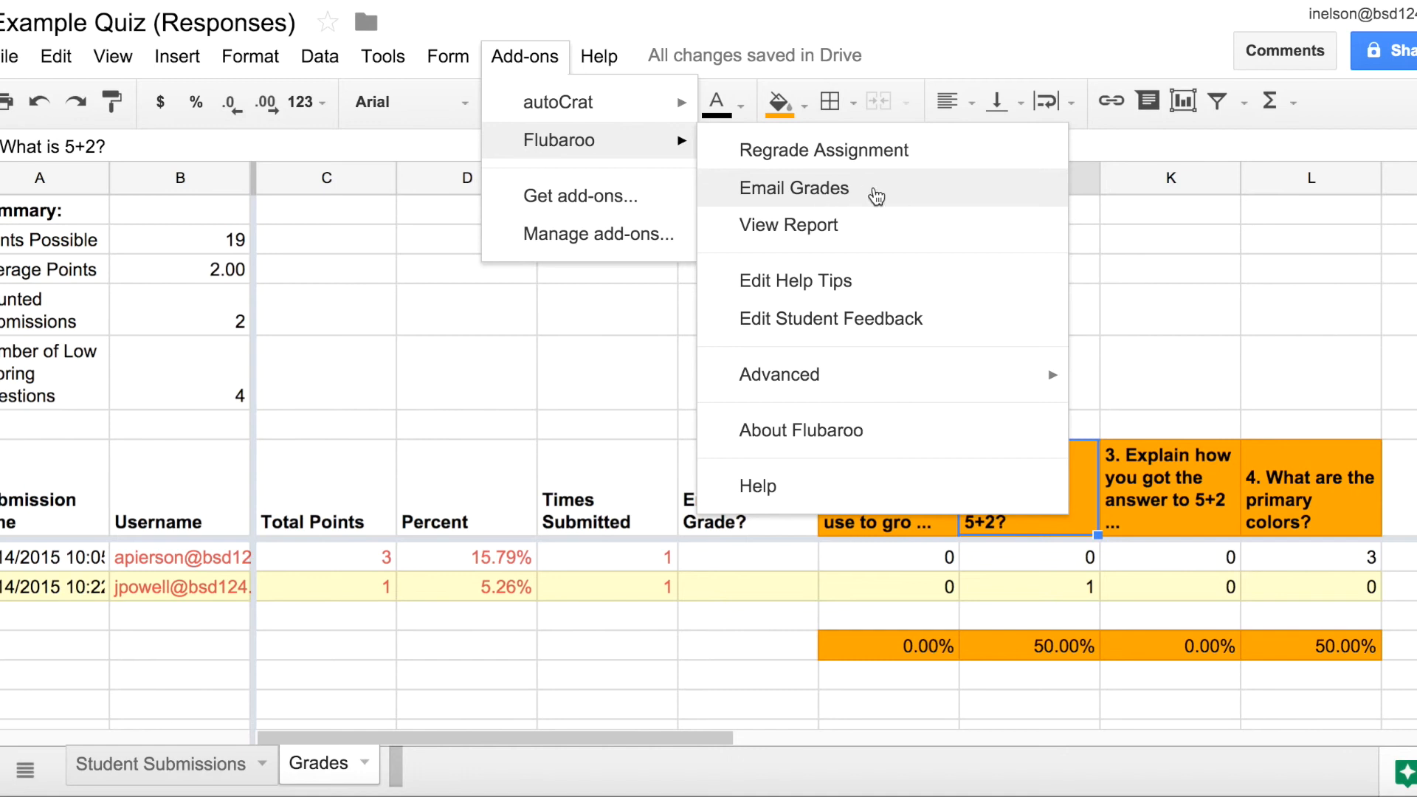
pyautogui.click(840, 229)
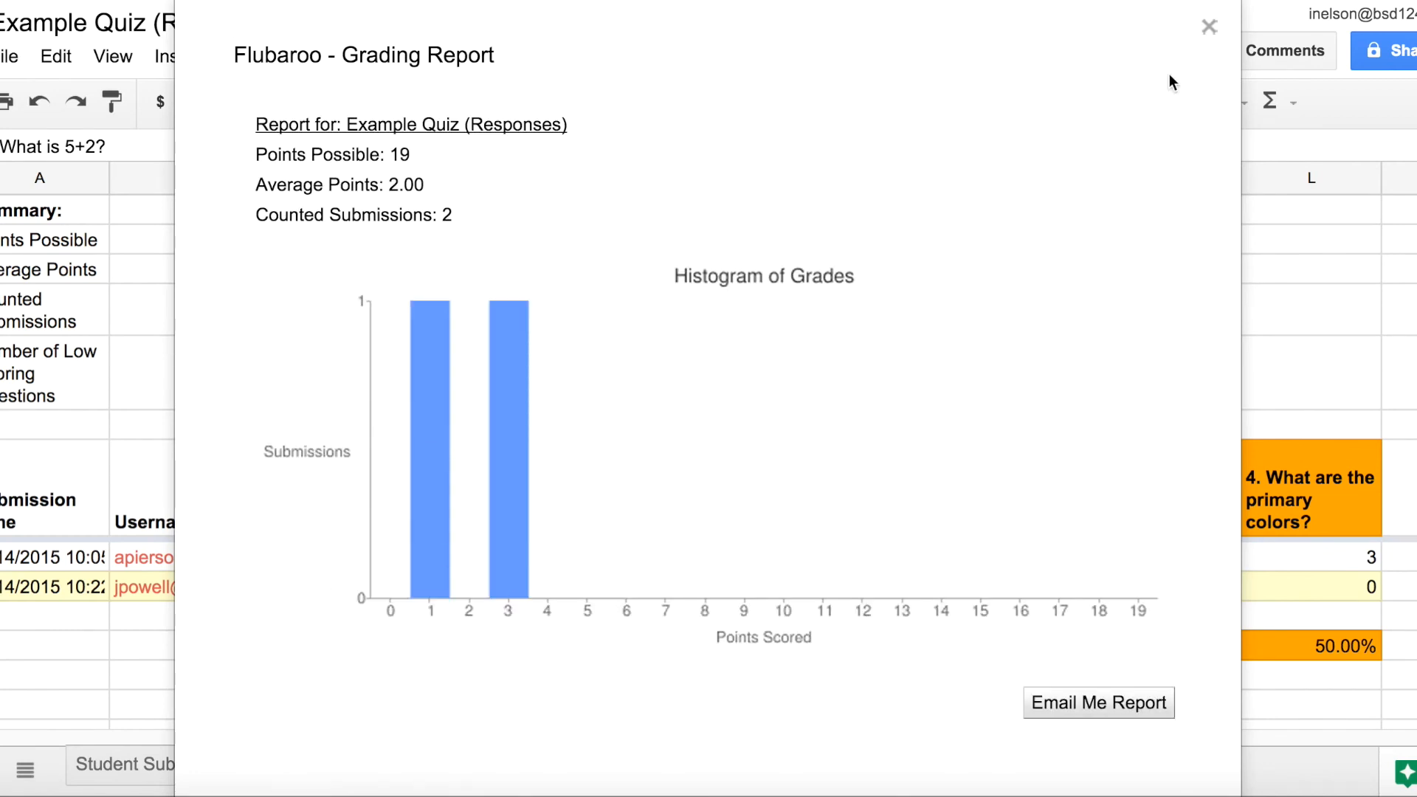
pyautogui.click(1208, 28)
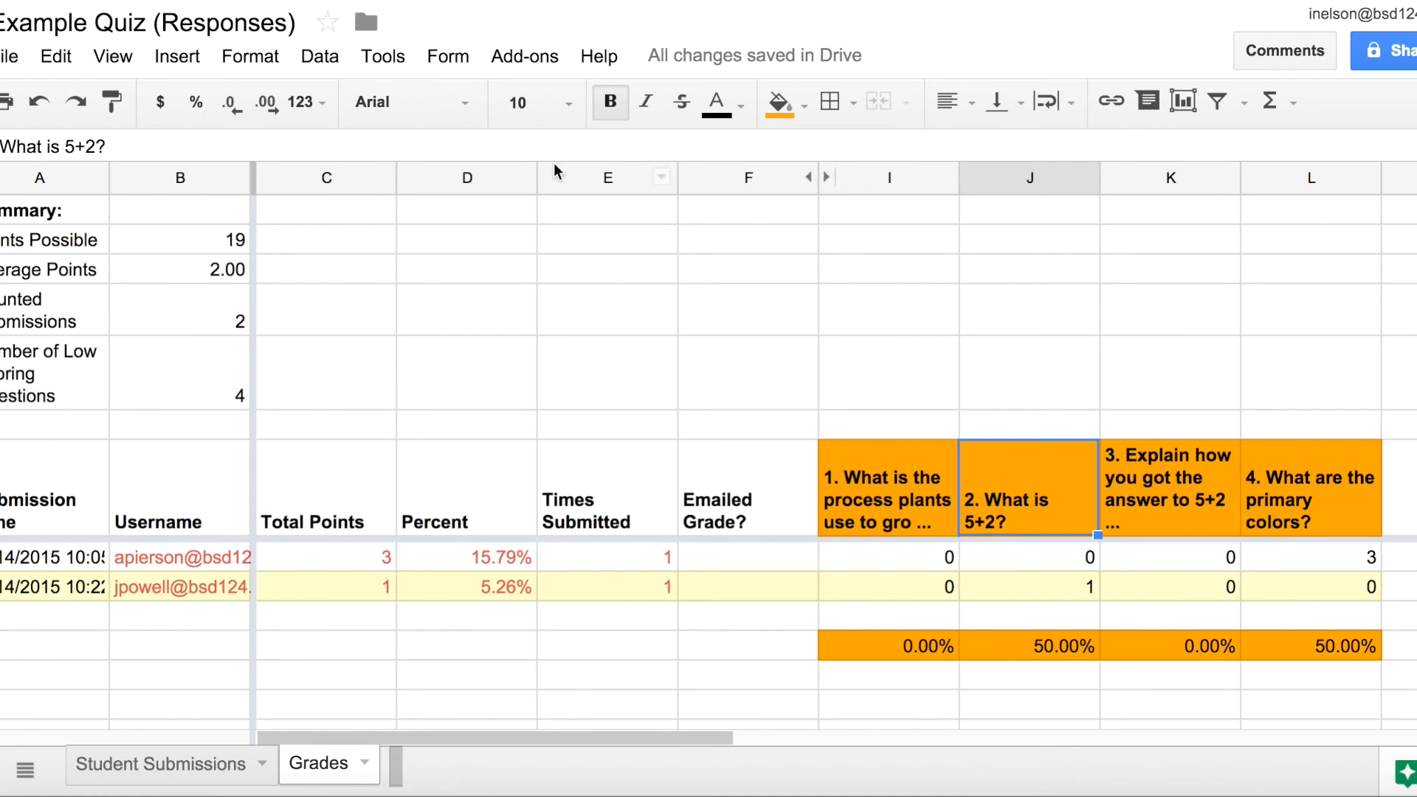
# Step: Show the summary of responses for the linked quiz form
pyautogui.click(383, 59)
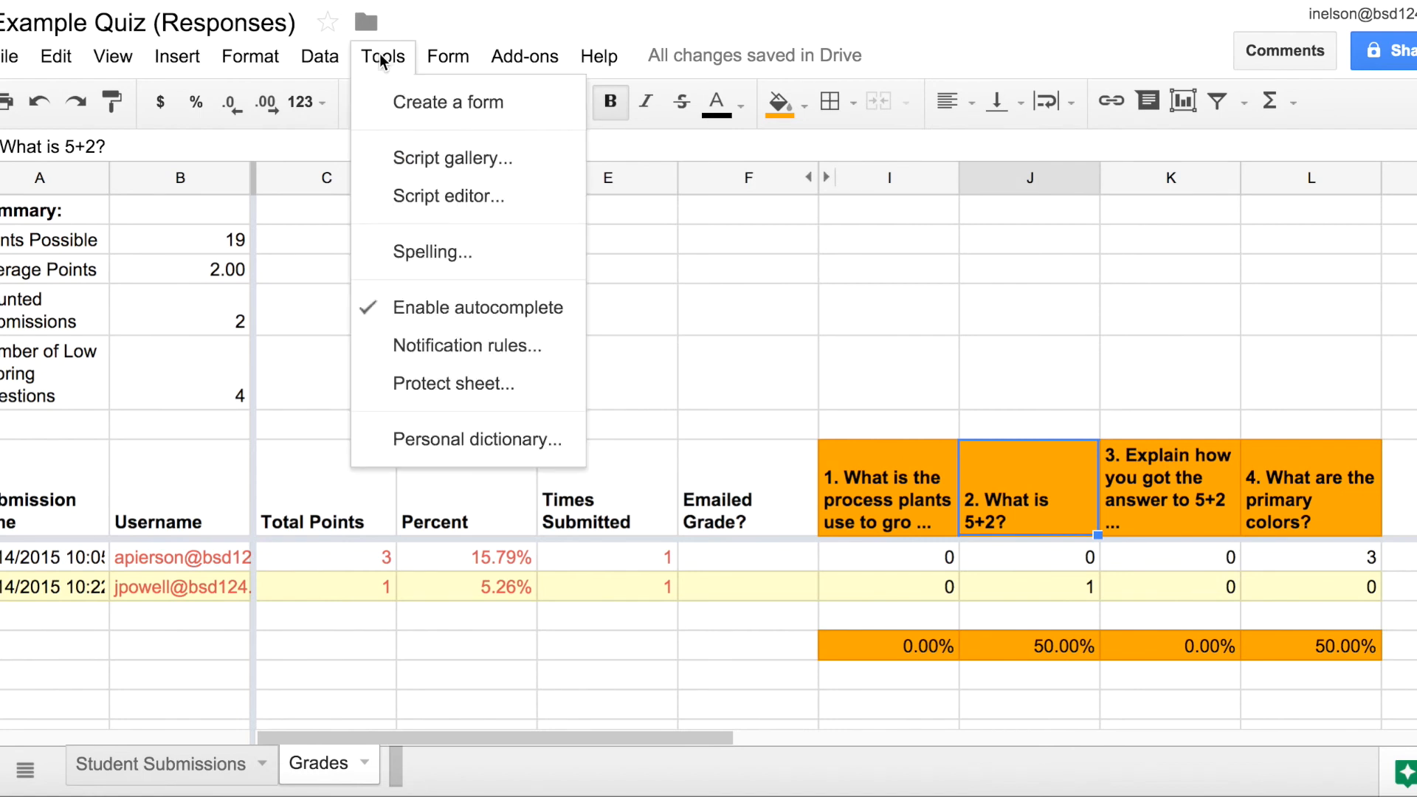
pyautogui.click(323, 65)
pyautogui.click(448, 59)
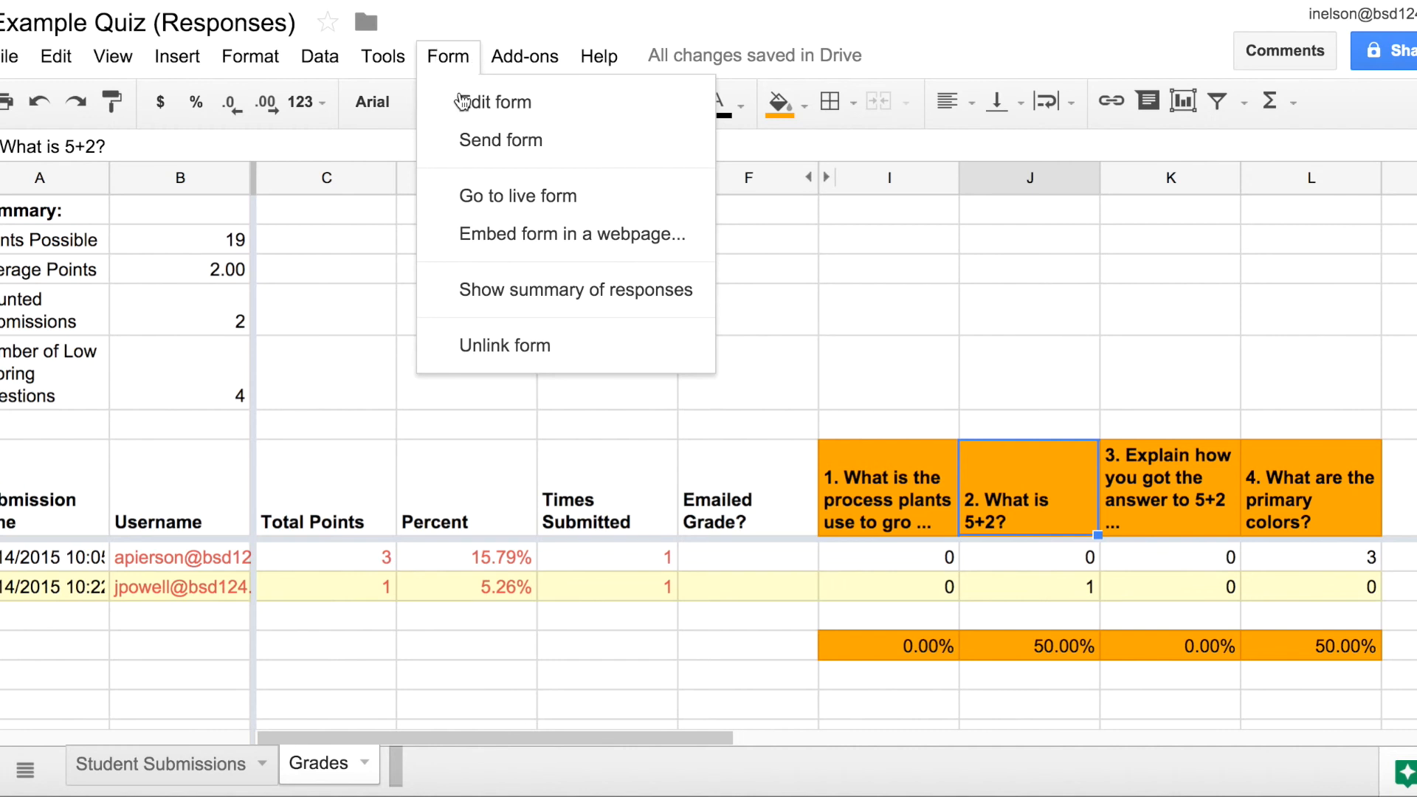
pyautogui.click(515, 294)
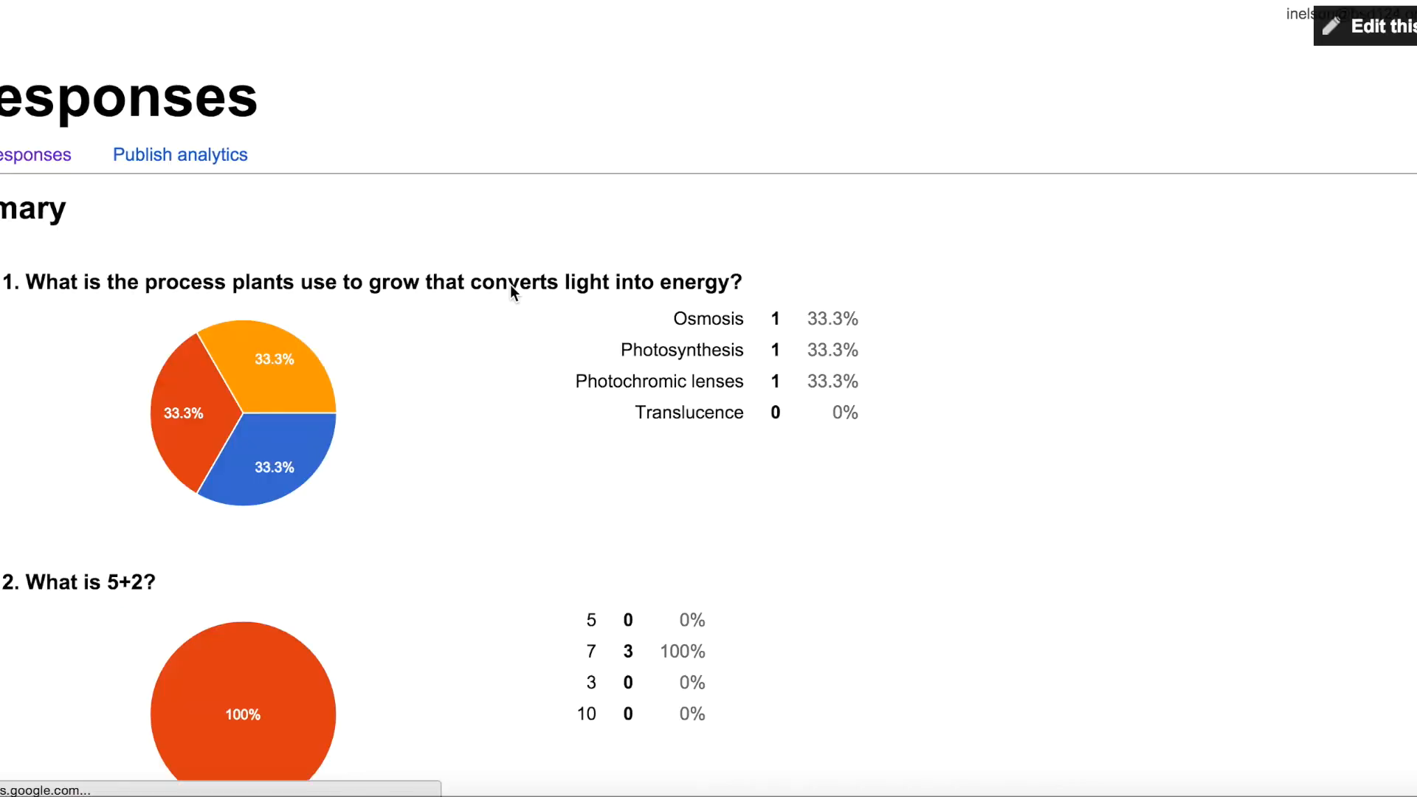